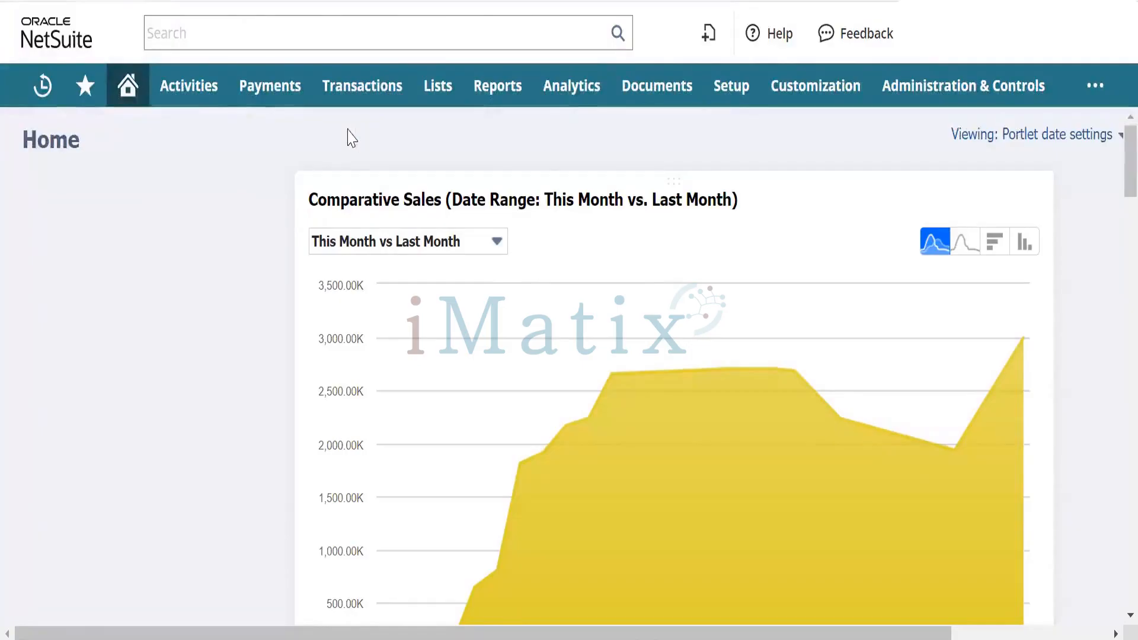
Start a new item record of the type Service for Sale
{"action": "mouse_move", "coordinate": [352, 98]}
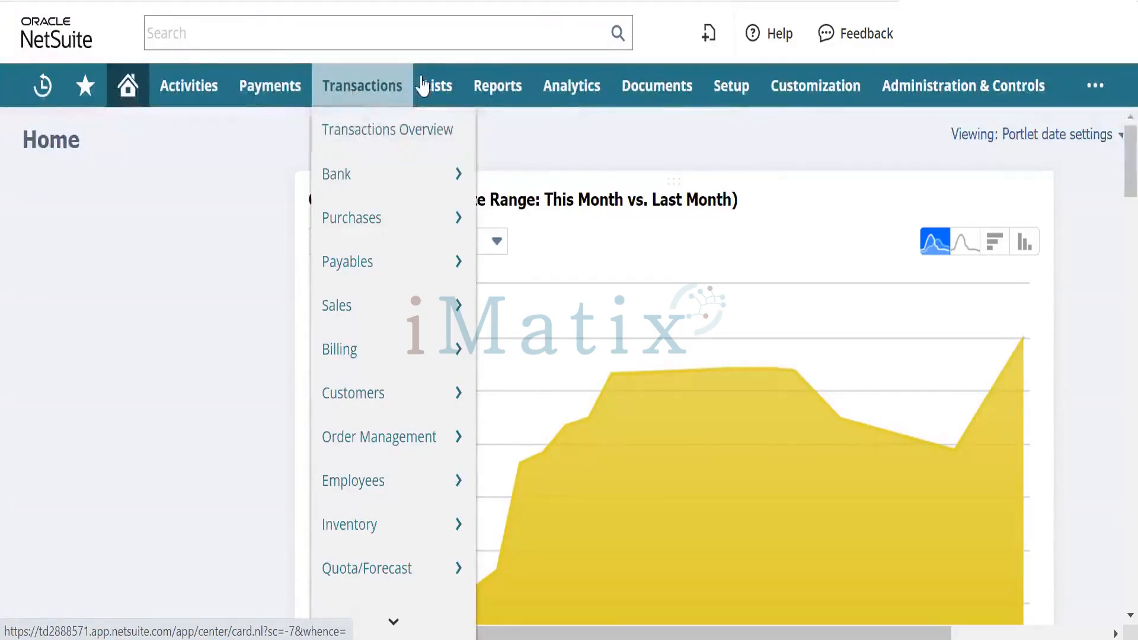
{"action": "mouse_move", "coordinate": [438, 96]}
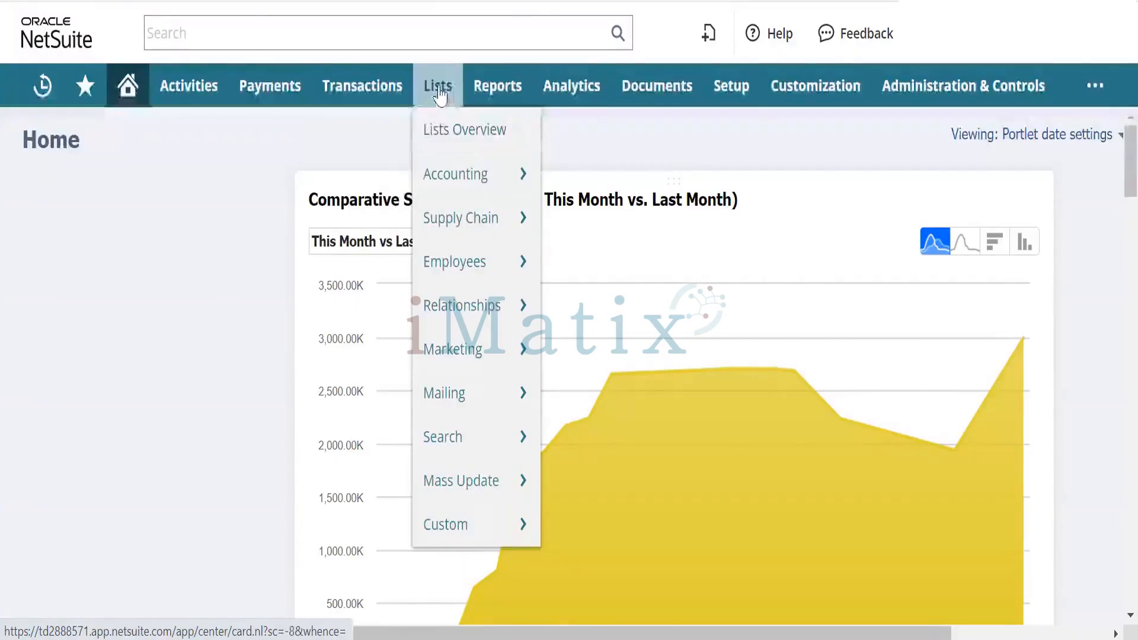
{"action": "mouse_move", "coordinate": [487, 178]}
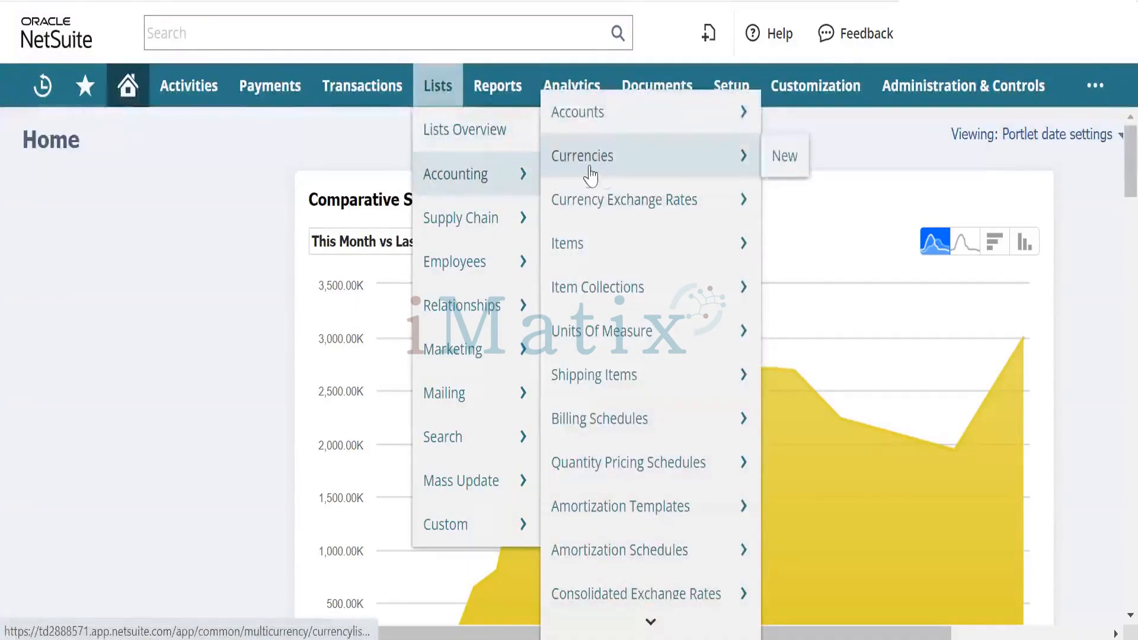
{"action": "mouse_move", "coordinate": [605, 246]}
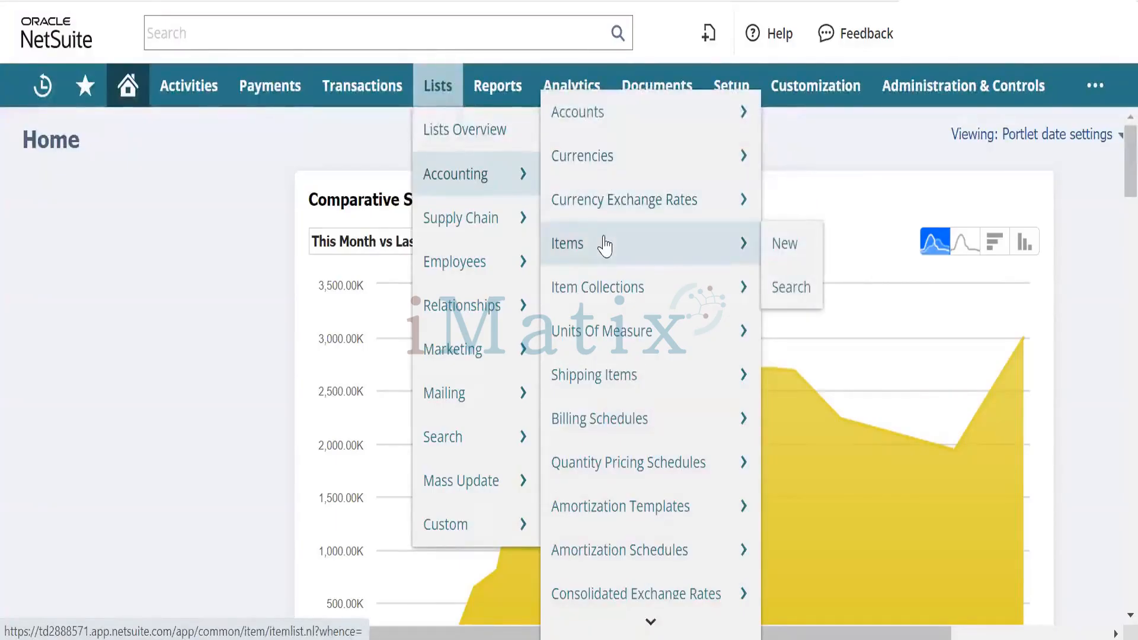
{"action": "left_click", "coordinate": [784, 246]}
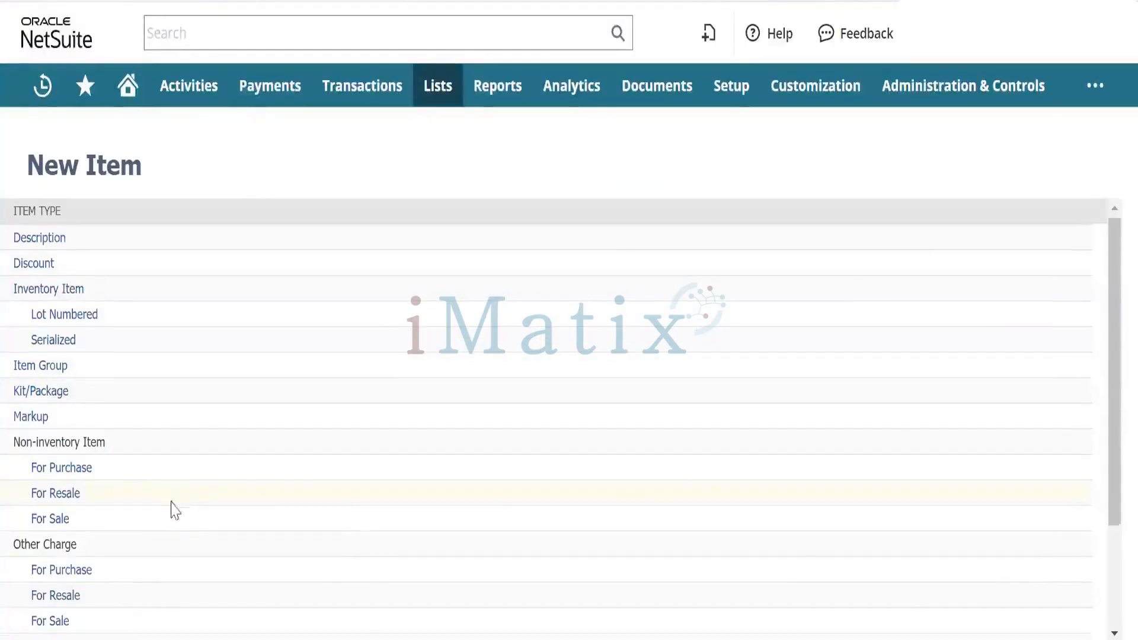
{"action": "scroll", "coordinate": [172, 508], "scroll_direction": "down", "scroll_amount": 3}
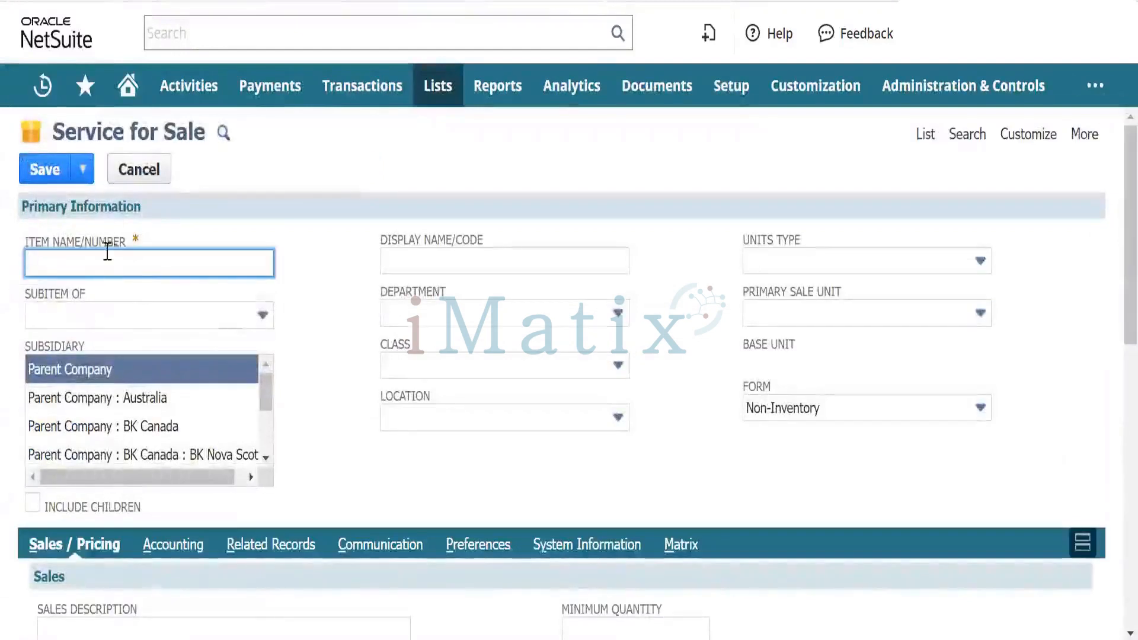
Name the service item "Sale Item 01" and give it the display name "Subscription Services"
{"action": "type", "text": "S"}
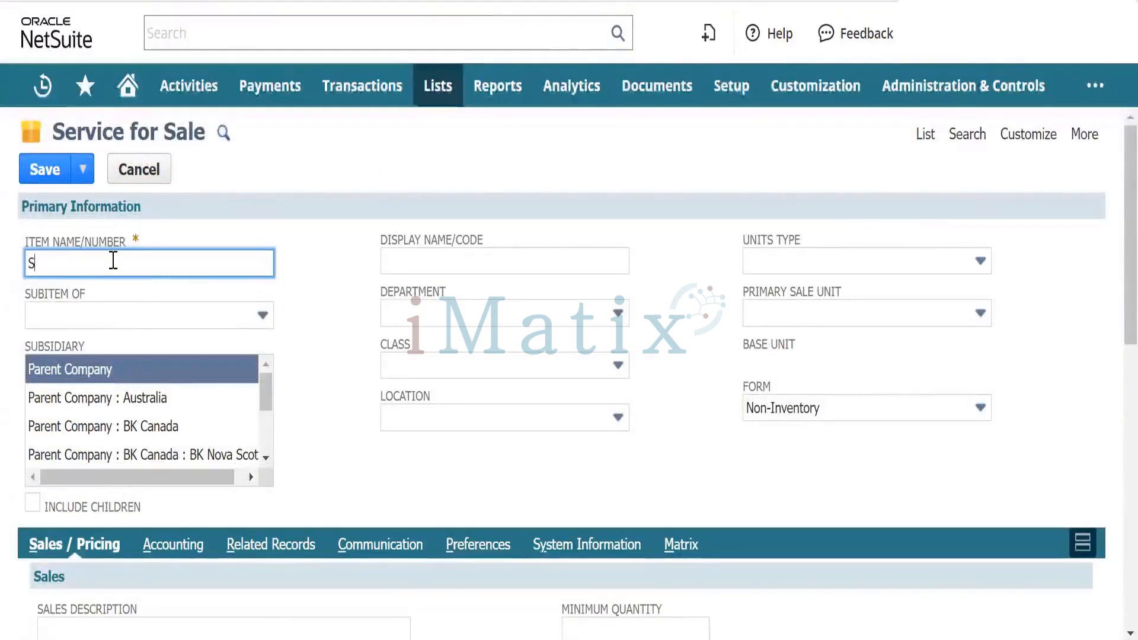
{"action": "type", "text": "ale Item"}
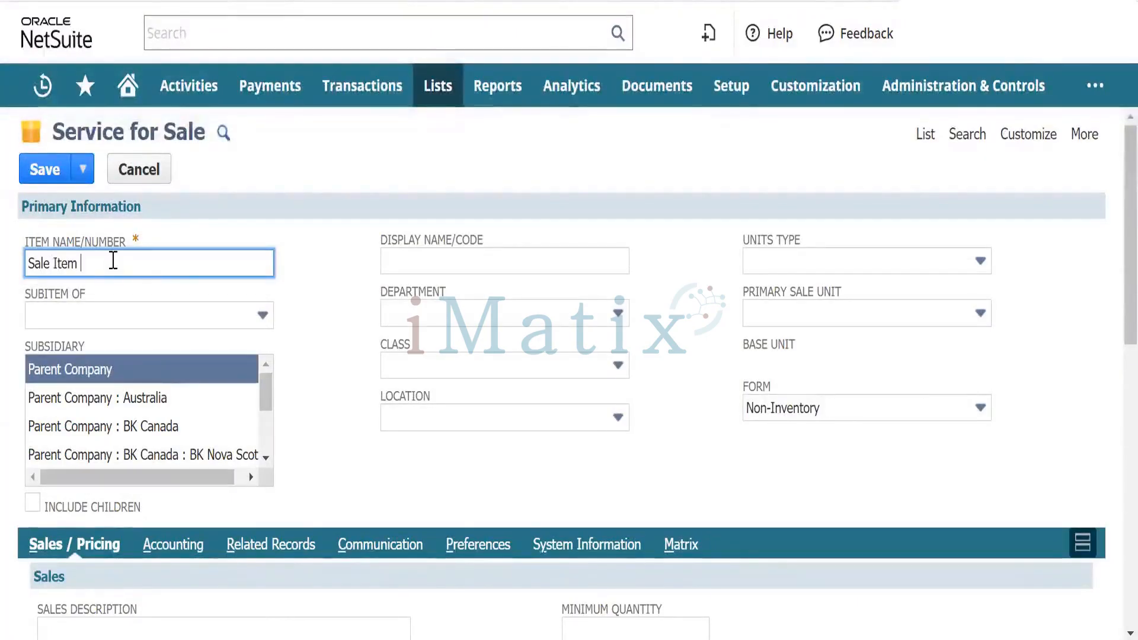
{"action": "key", "text": "Tab"}
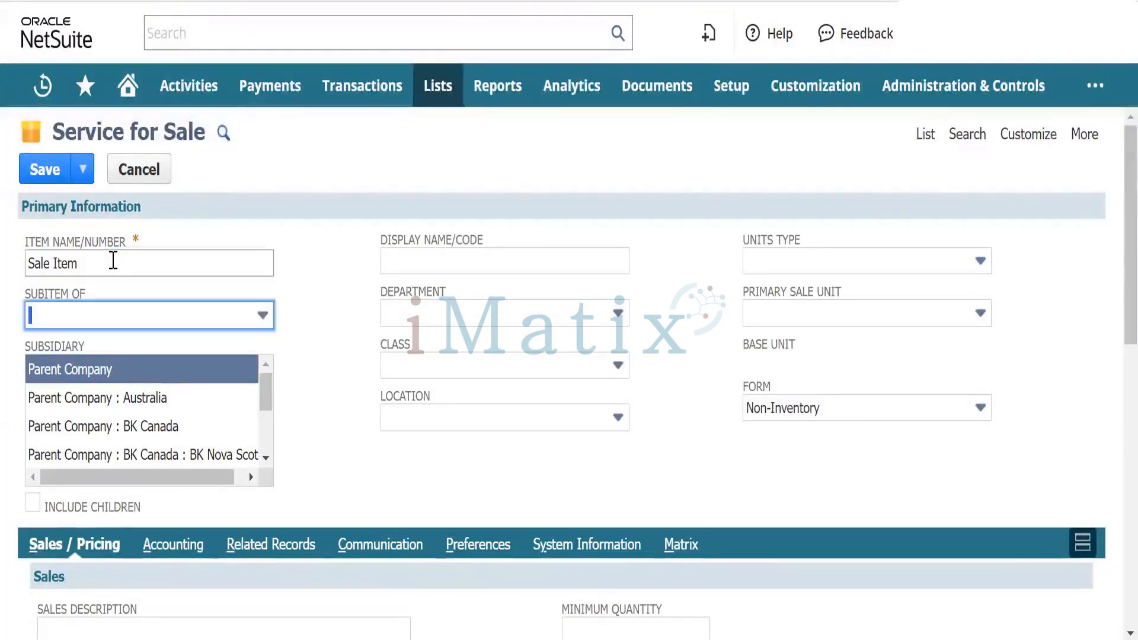
{"action": "key", "text": "Tab"}
{"action": "key", "text": "Tab"}
{"action": "key", "text": "Tab"}
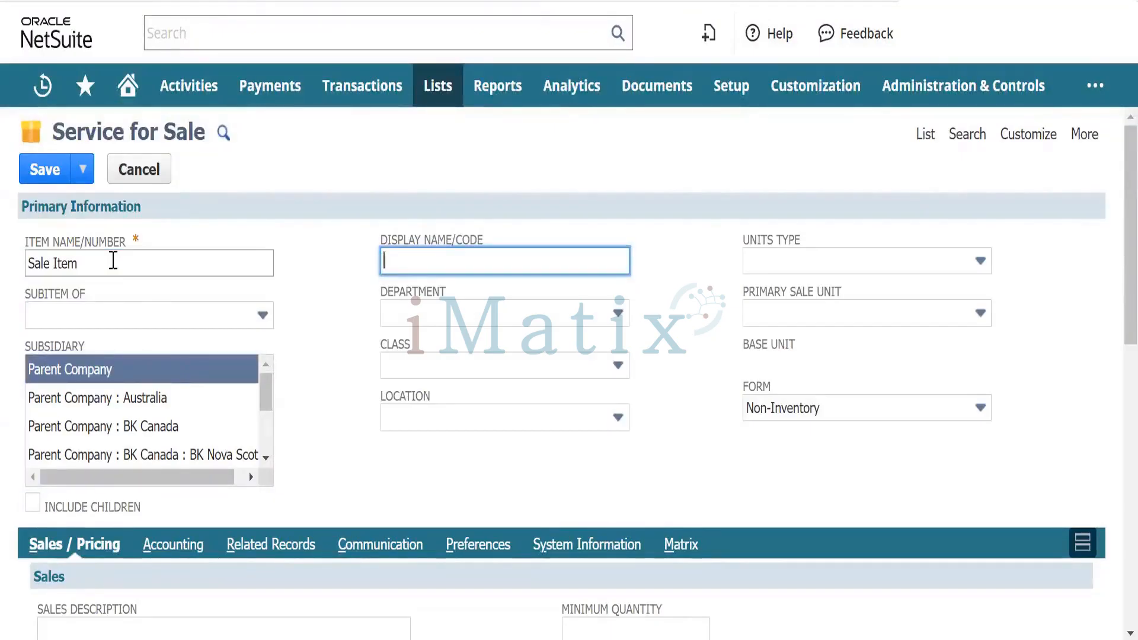
{"action": "type", "text": "Subscription "}
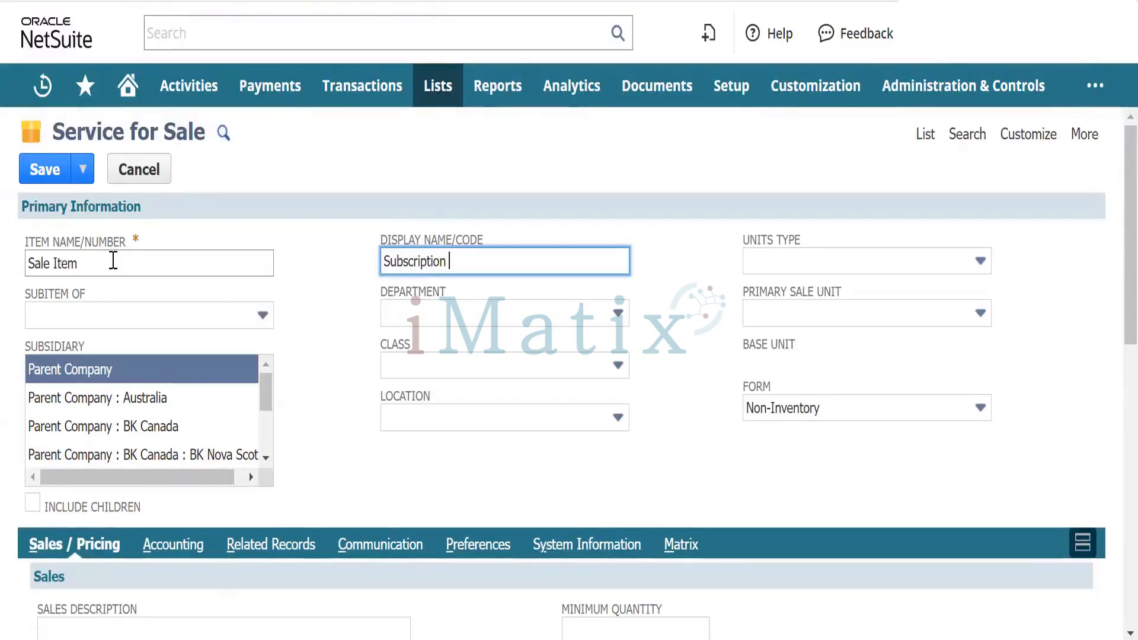
{"action": "type", "text": "Services"}
{"action": "left_click", "coordinate": [93, 268]}
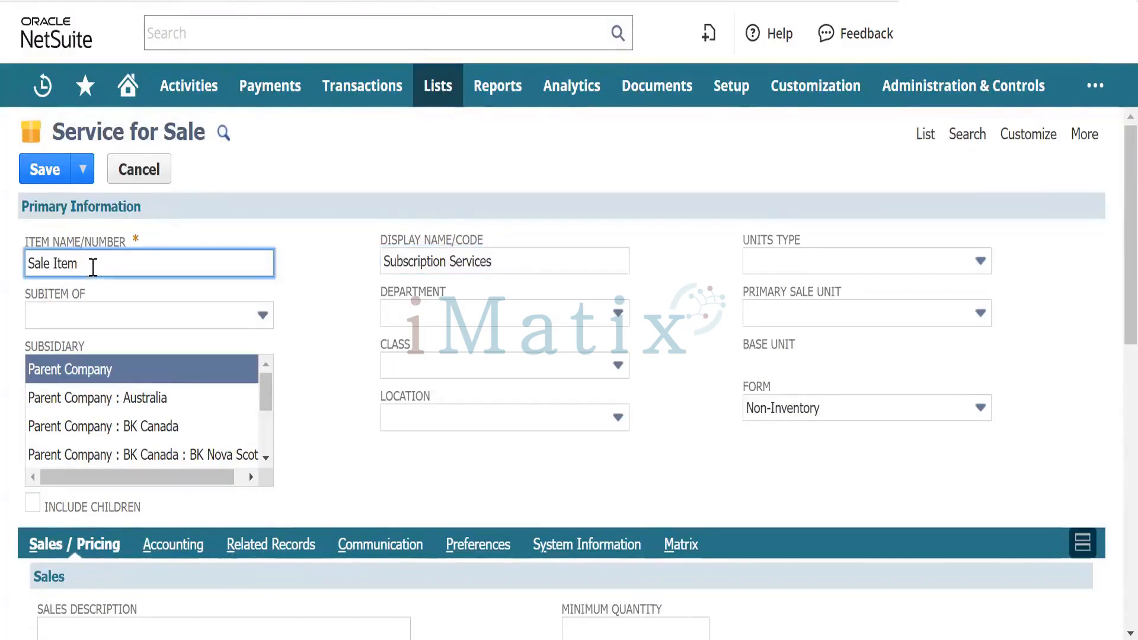
{"action": "type", "text": "01"}
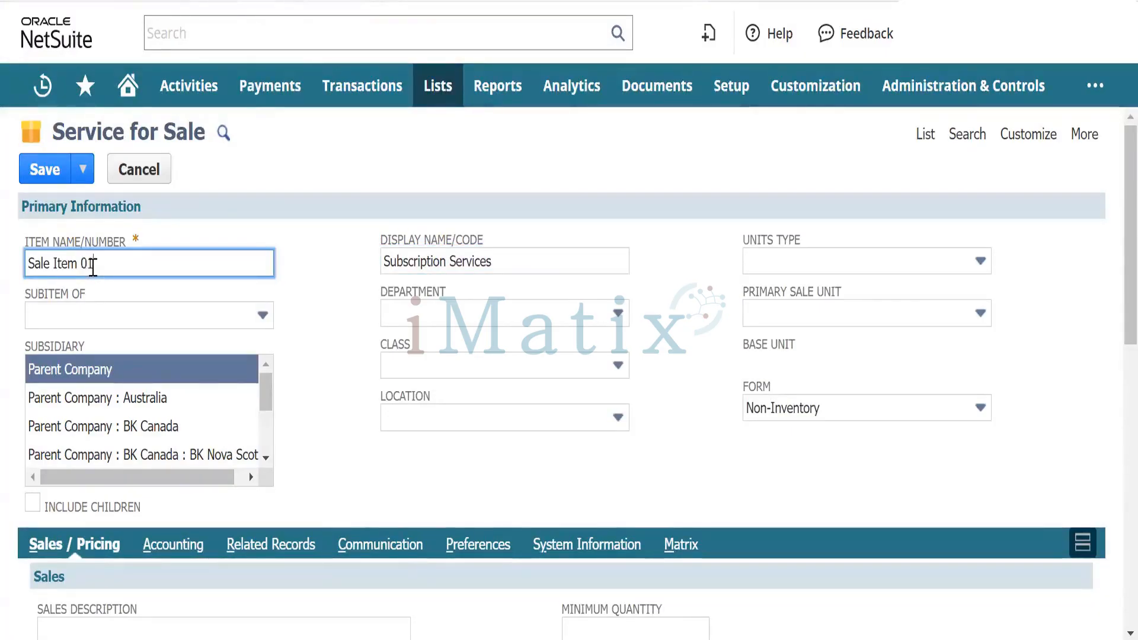
Go through the item form's remaining primary information fields as far as the units type
{"action": "key", "text": "Tab"}
{"action": "key", "text": "Tab"}
{"action": "key", "text": "Tab"}
{"action": "key", "text": "Tab"}
{"action": "key", "text": "Tab"}
{"action": "key", "text": "Tab"}
{"action": "key", "text": "Tab"}
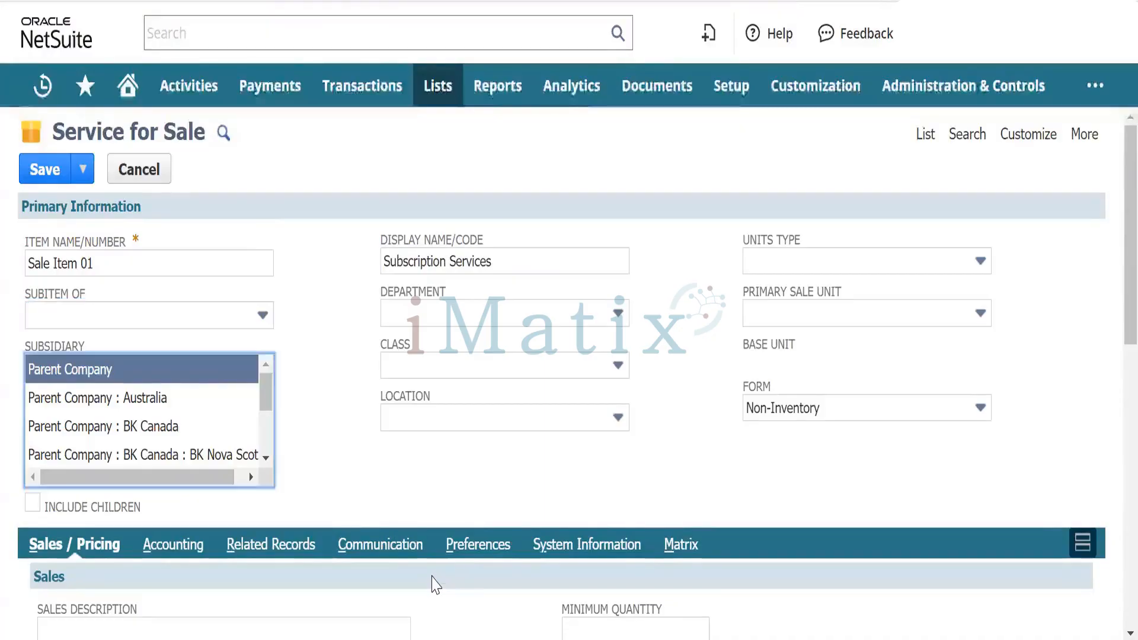
{"action": "key", "text": "Tab"}
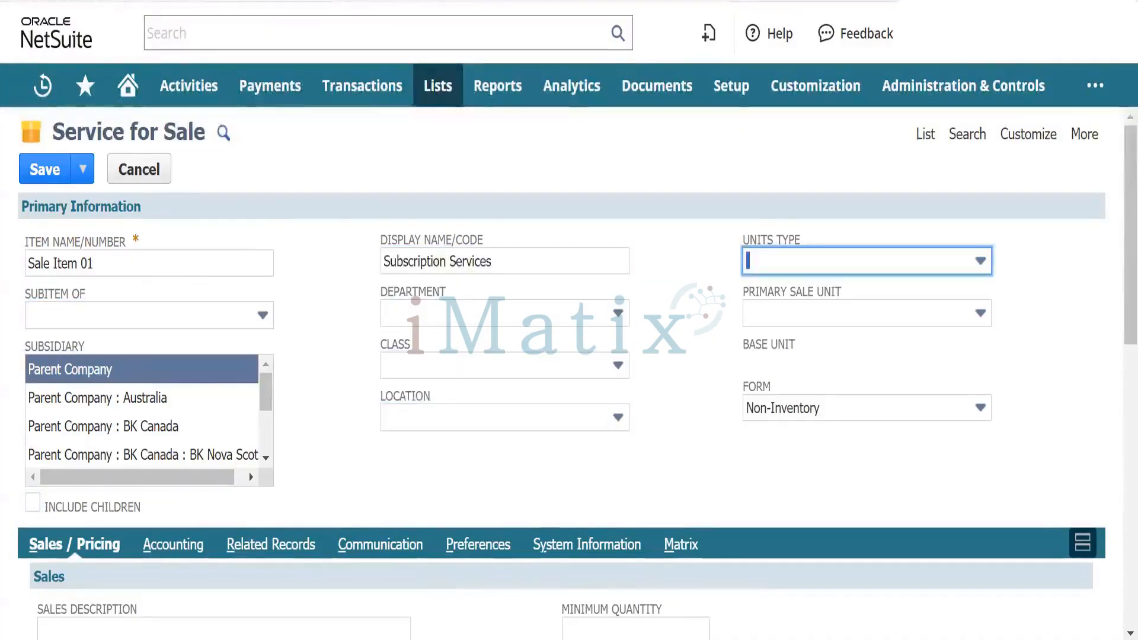
{"action": "scroll", "coordinate": [542, 479], "scroll_direction": "down", "scroll_amount": 2}
{"action": "scroll", "coordinate": [541, 479], "scroll_direction": "up", "scroll_amount": 2}
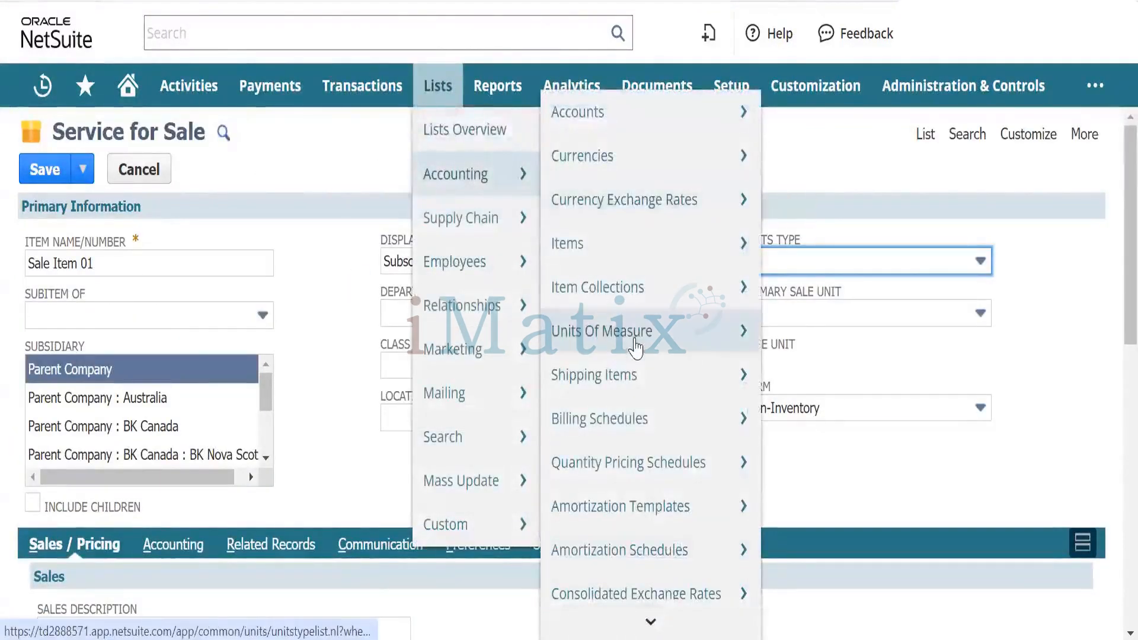
Open a blank Units Of Measure record in a separate browser tab, keeping the item form open
{"action": "mouse_move", "coordinate": [670, 333]}
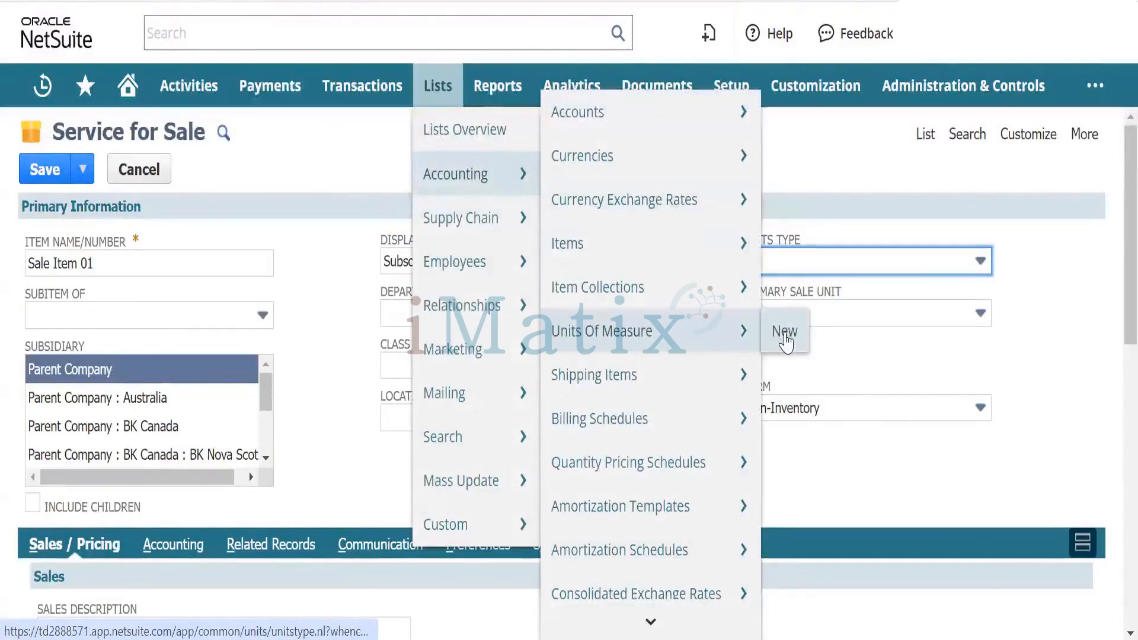
{"action": "right_click", "coordinate": [785, 335]}
{"action": "left_click", "coordinate": [839, 359]}
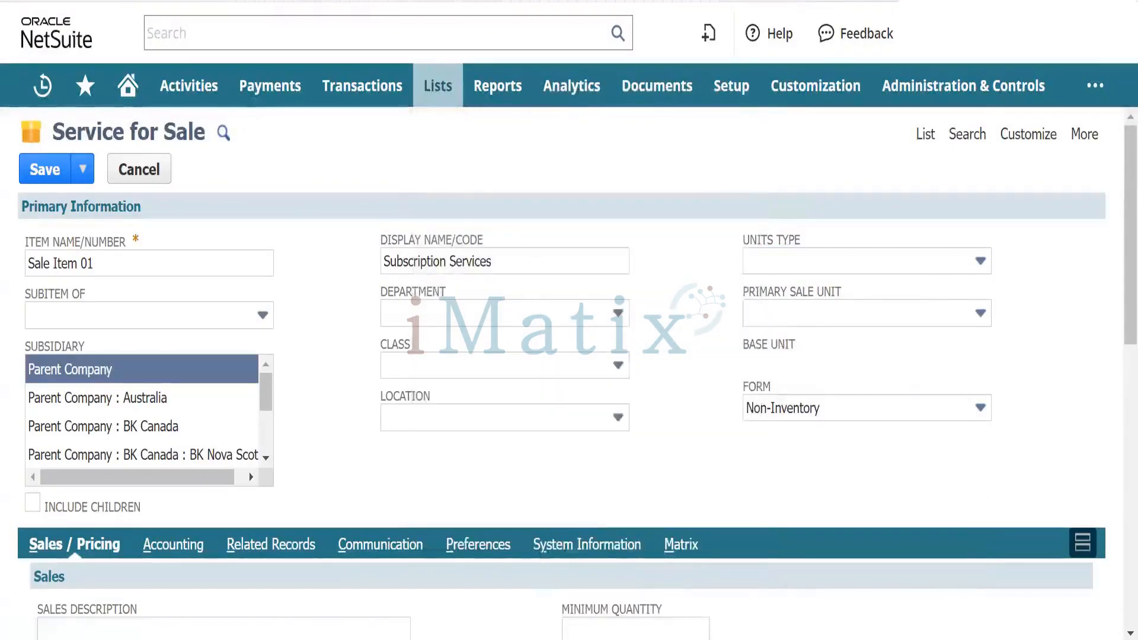
{"action": "left_click", "coordinate": [367, 1]}
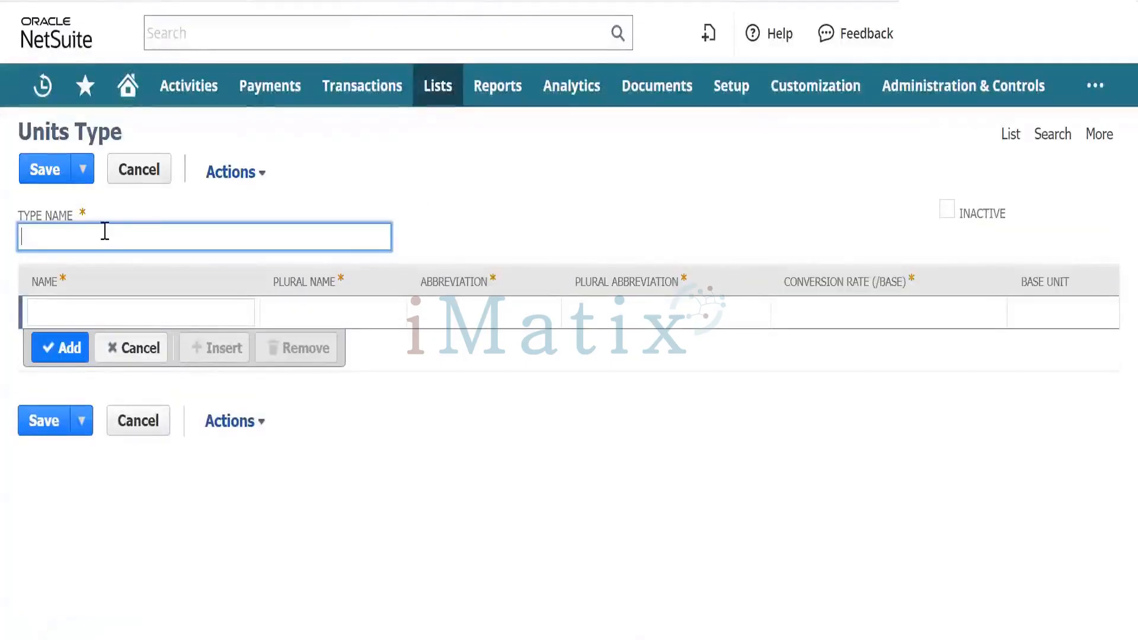
Name the new units type "Number"
{"action": "type", "text": "Nu,be"}
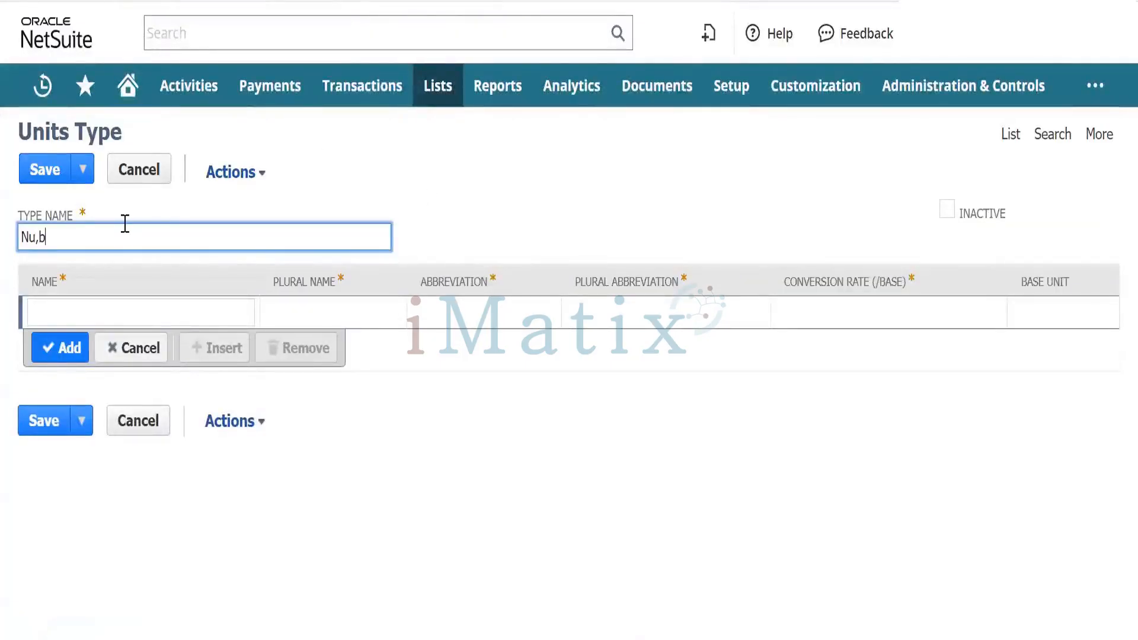
{"action": "key", "text": "BackSpace"}
{"action": "key", "text": "BackSpace"}
{"action": "key", "text": "BackSpace"}
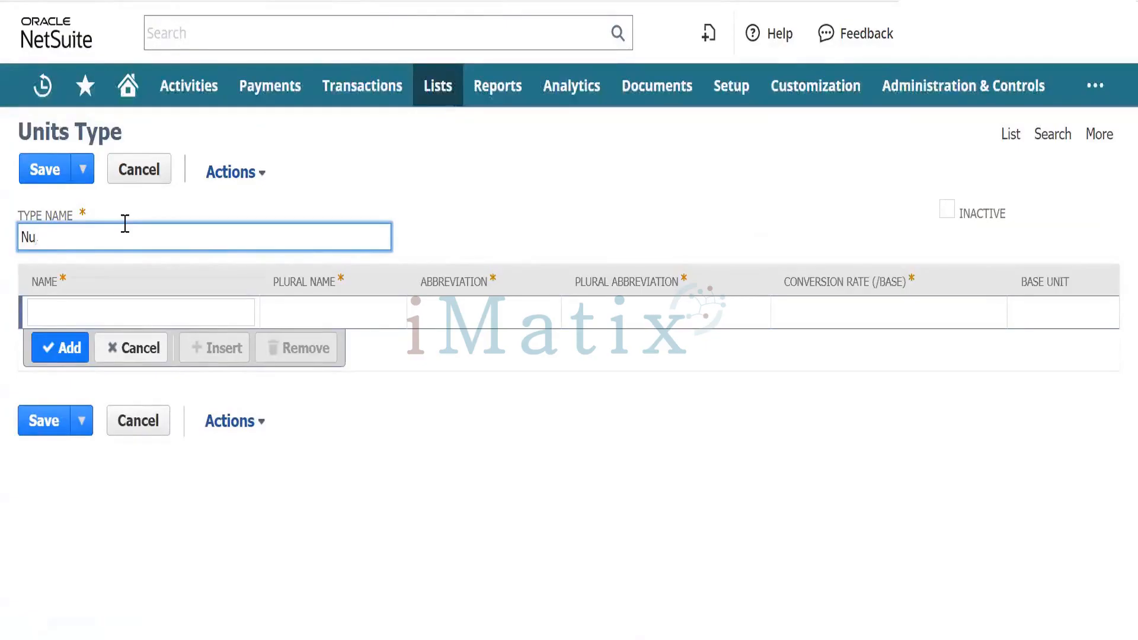
{"action": "type", "text": "mber"}
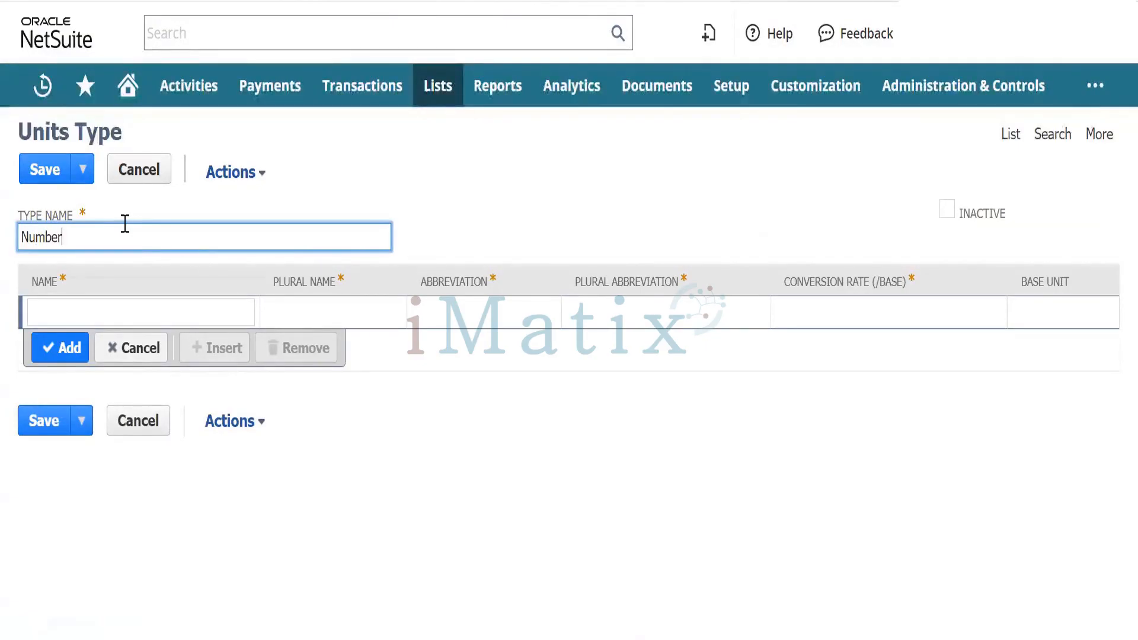
{"action": "type", "text": "s"}
{"action": "key", "text": "BackSpace"}
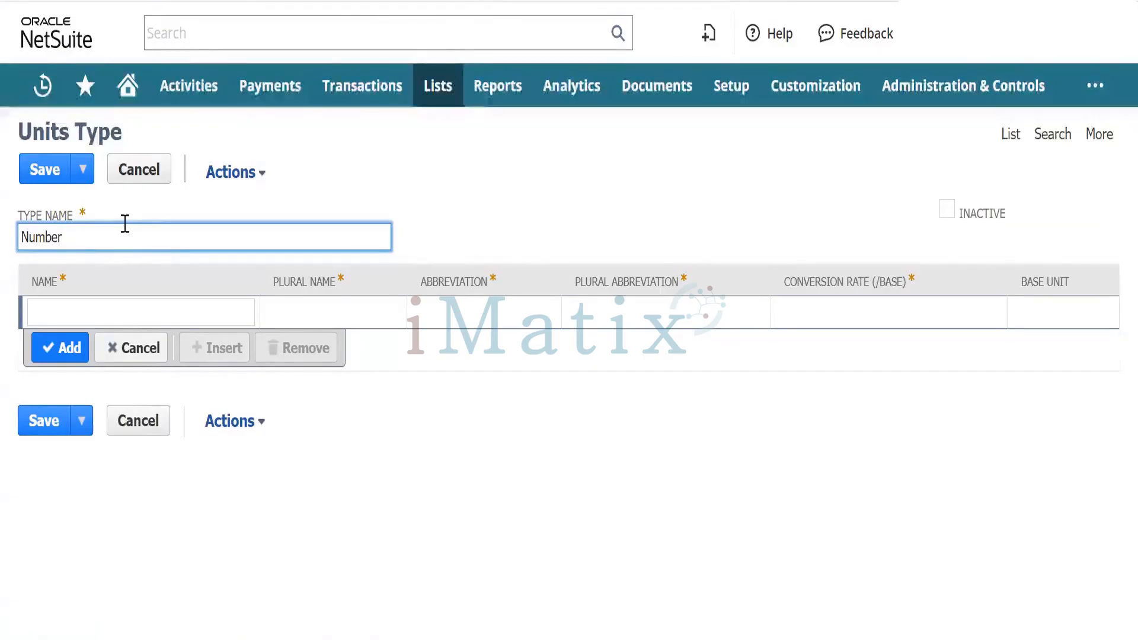
{"action": "key", "text": "Tab"}
{"action": "key", "text": "Tab"}
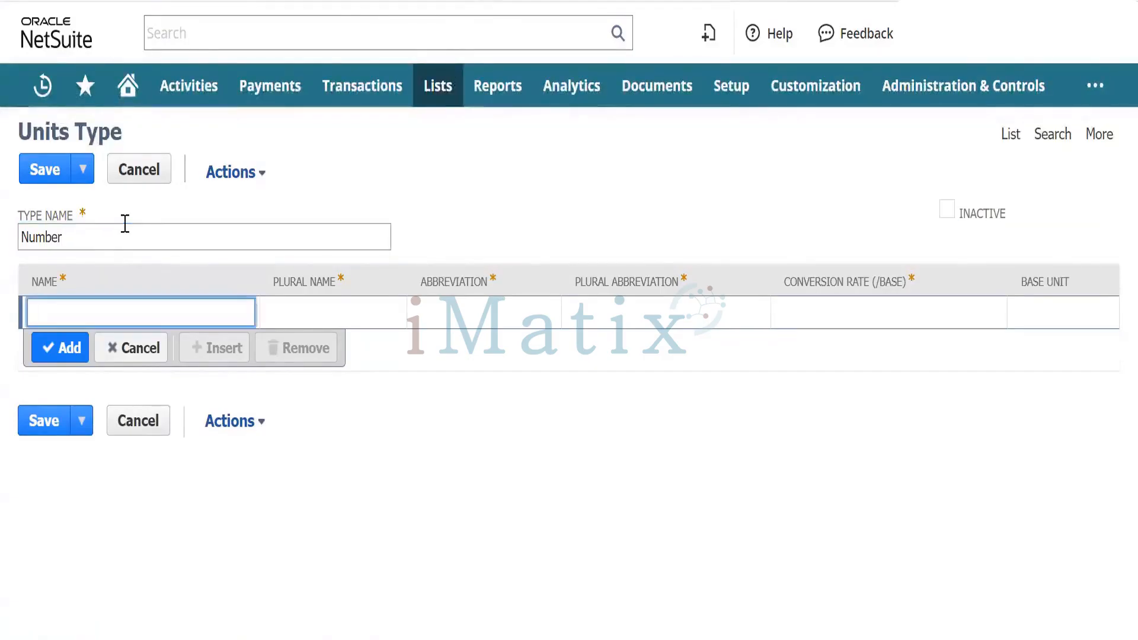
Fill the first unit line with name and plural name "Number", abbreviation "No." and plural abbreviation "No"
{"action": "type", "text": "Number"}
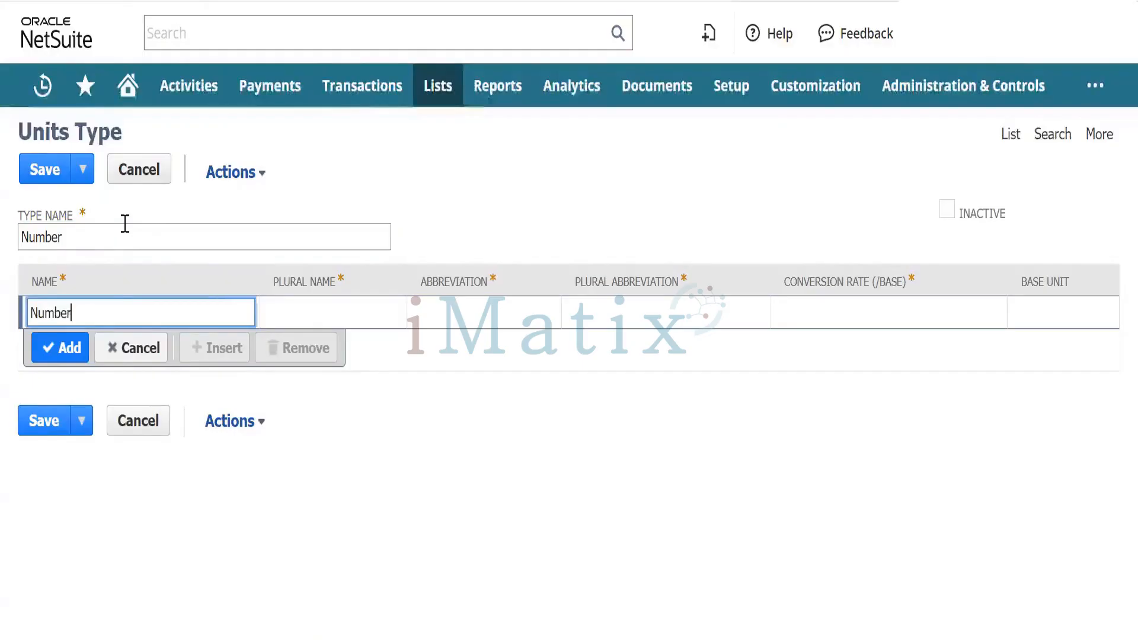
{"action": "key", "text": "Tab"}
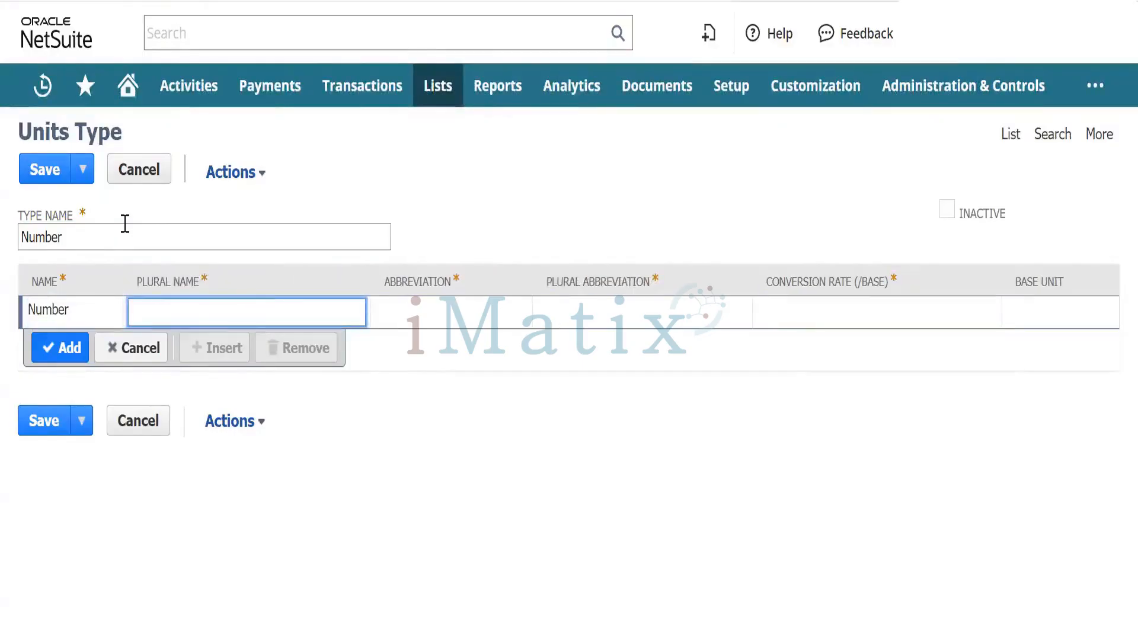
{"action": "type", "text": "Number"}
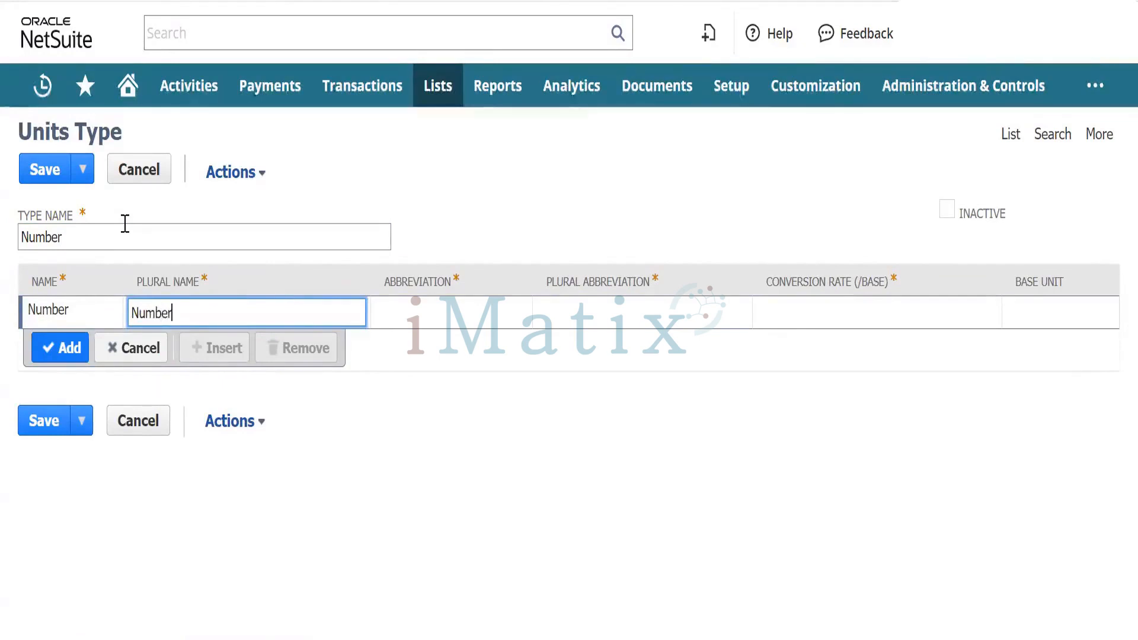
{"action": "key", "text": "Tab"}
{"action": "type", "text": "No"}
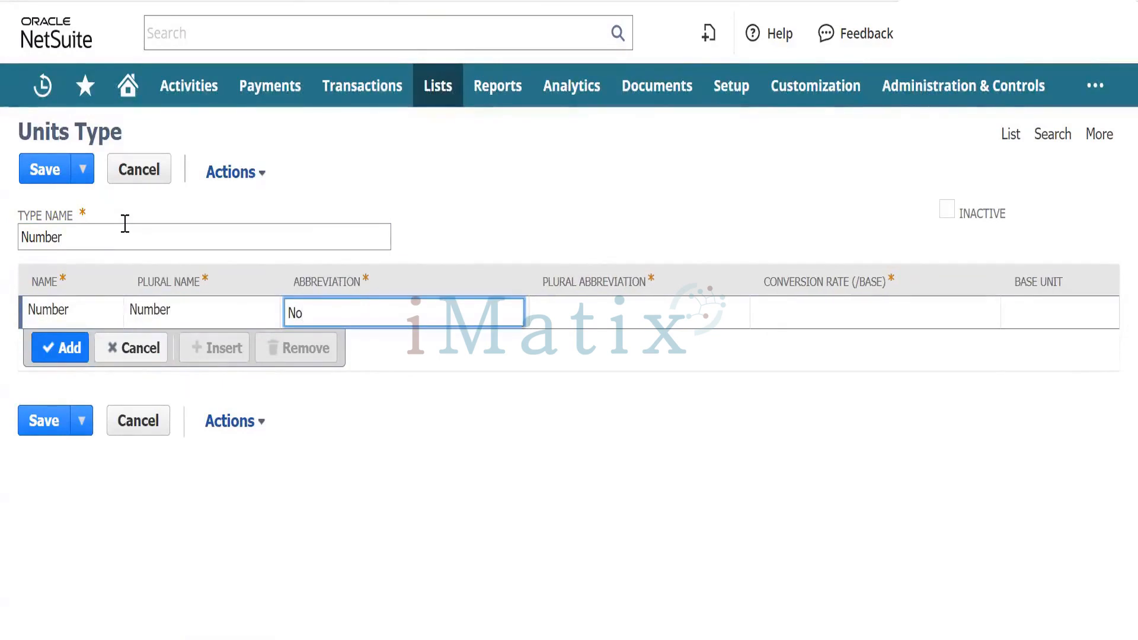
{"action": "type", "text": "."}
{"action": "key", "text": "Tab"}
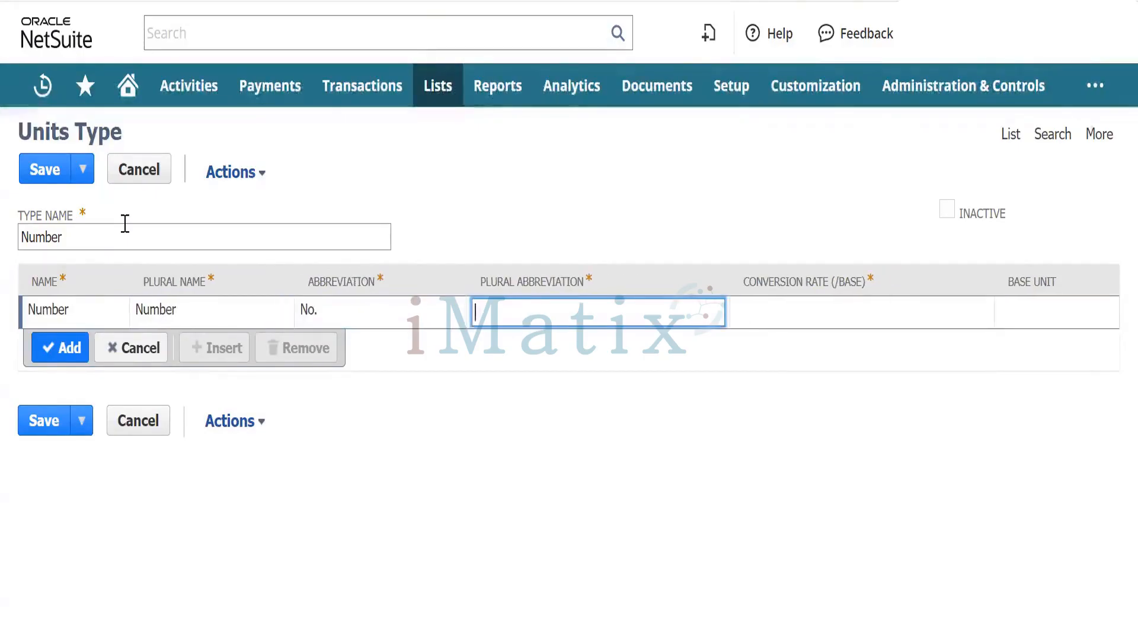
{"action": "type", "text": "No"}
Correct the unit's plural name to "Numbers" and its plural abbreviation to "Nos"
{"action": "key", "text": "shift+Tab"}
{"action": "key", "text": "shift+Tab"}
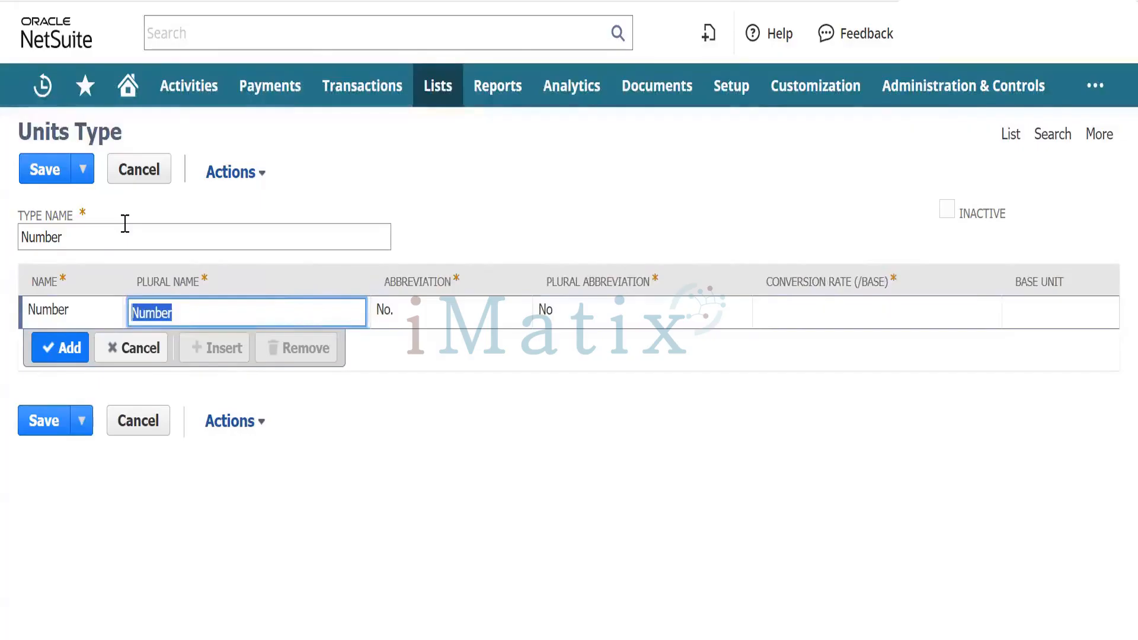
{"action": "key", "text": "End"}
{"action": "type", "text": "s"}
{"action": "key", "text": "Tab"}
{"action": "key", "text": "Tab"}
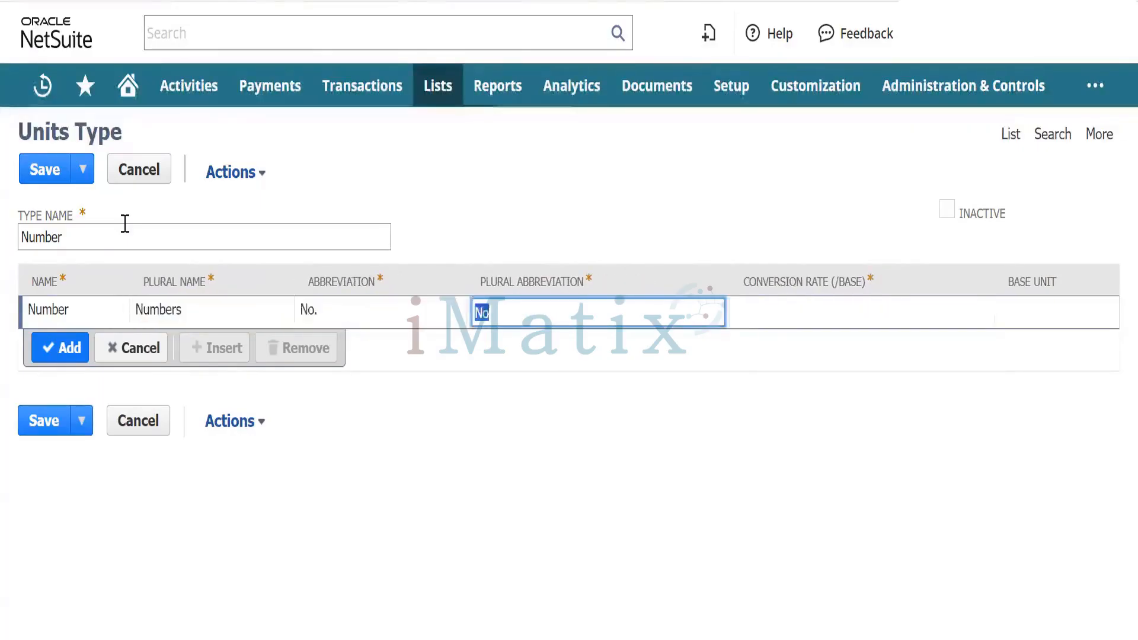
{"action": "key", "text": "End"}
{"action": "type", "text": "s"}
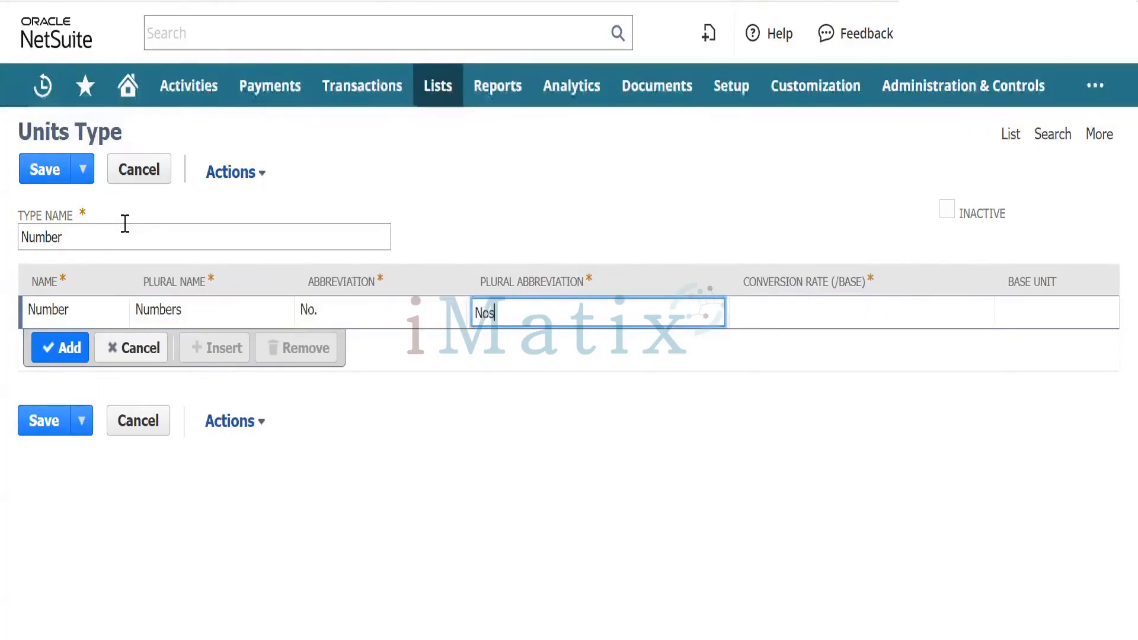
Set the Number unit's conversion rate to 1
{"action": "key", "text": "Tab"}
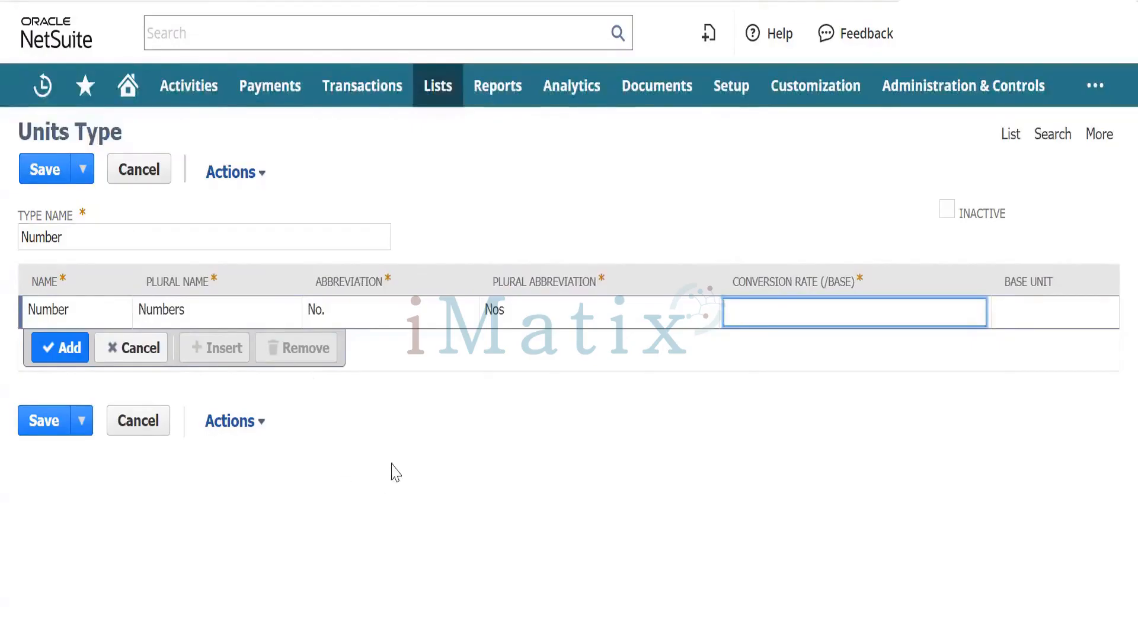
{"action": "type", "text": "1"}
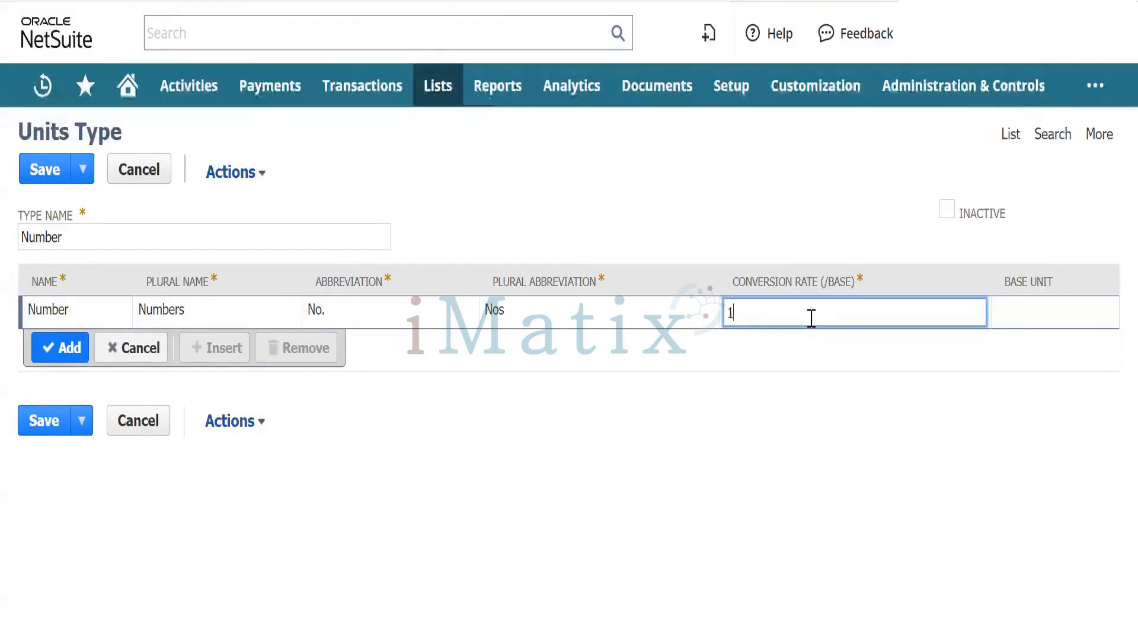
{"action": "key", "text": "Tab"}
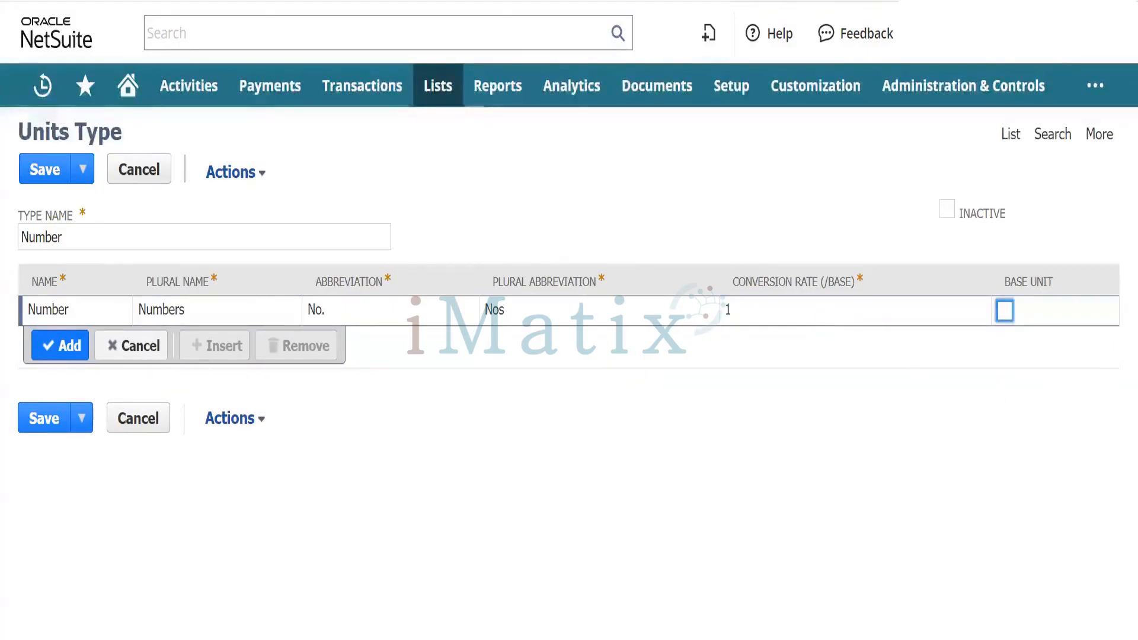
Mark the Number unit as the base unit and add its line to the units type
{"action": "left_click", "coordinate": [1004, 309]}
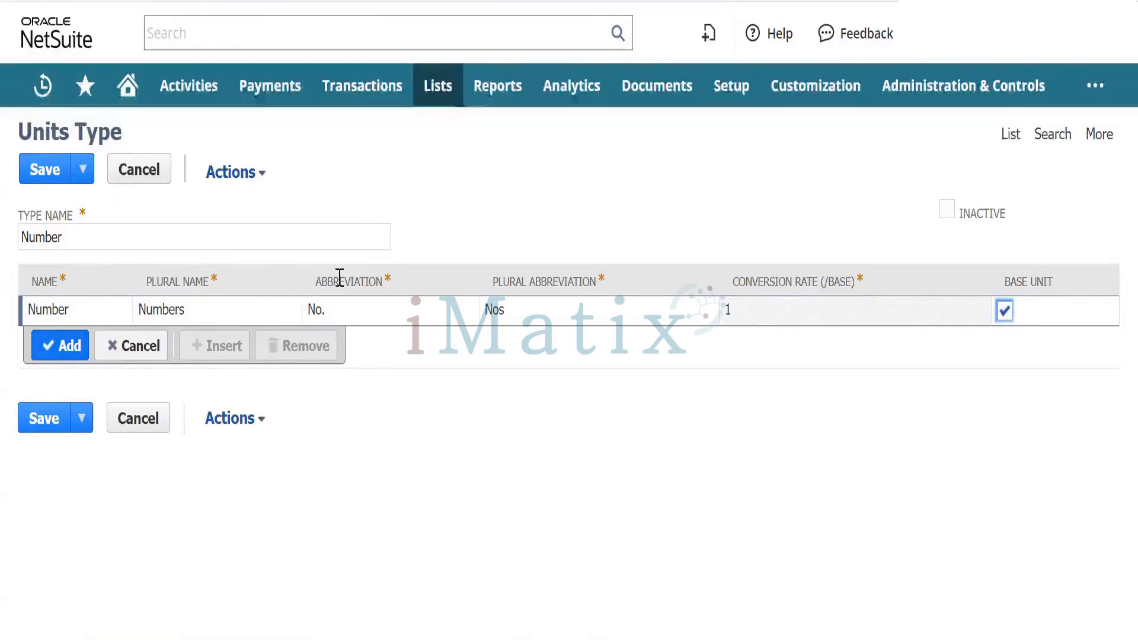
{"action": "left_click", "coordinate": [66, 350]}
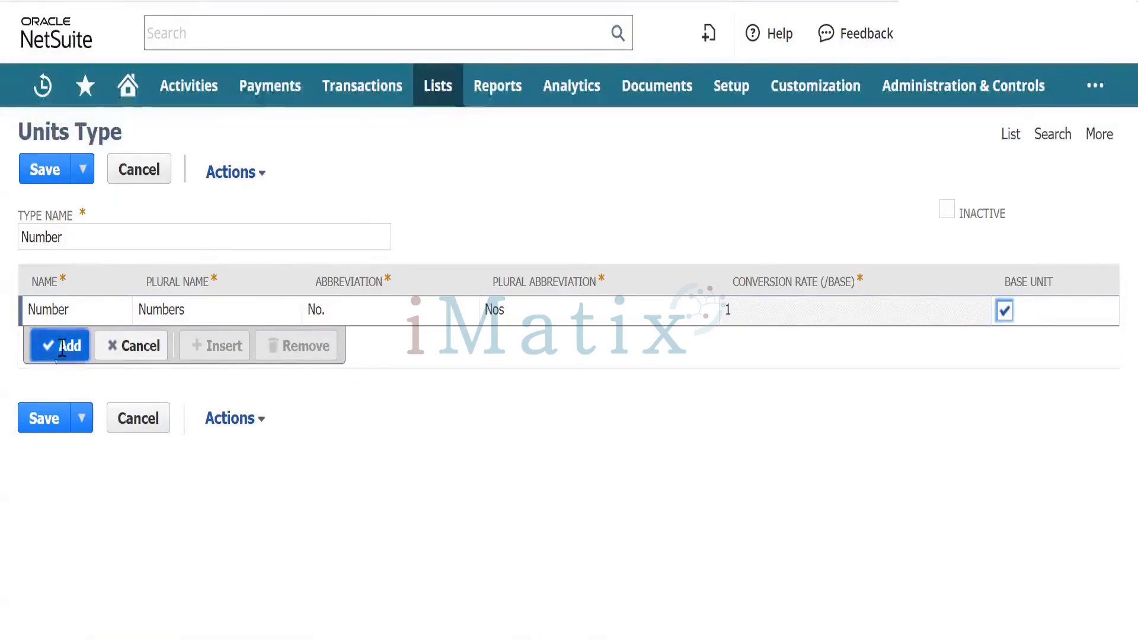
{"action": "left_click", "coordinate": [456, 212]}
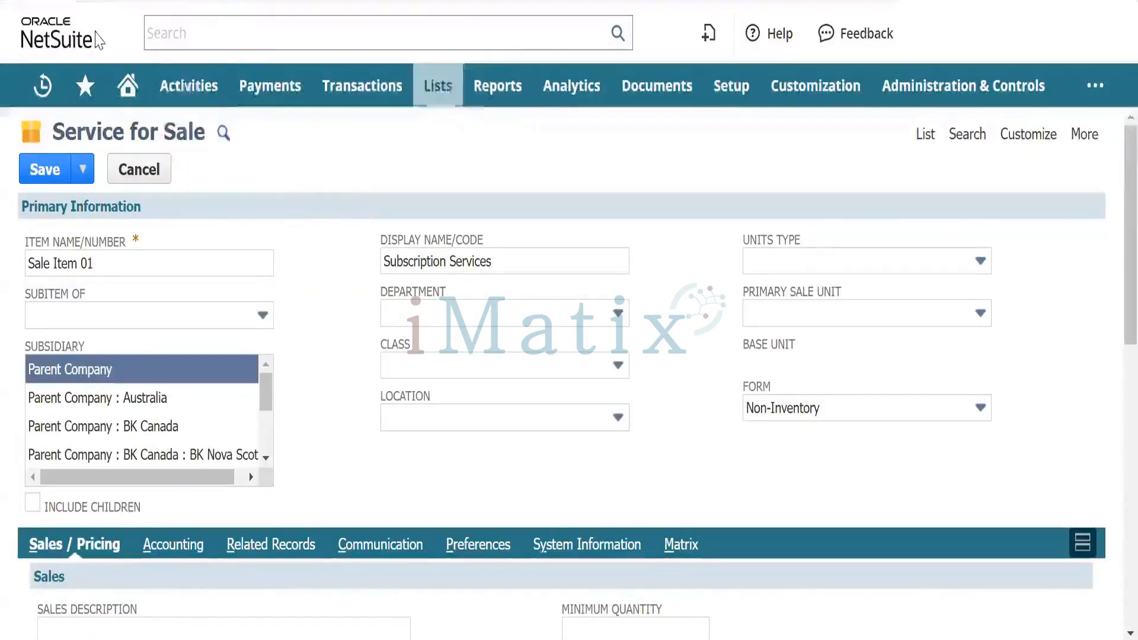
Reload the Service for Sale form, discarding the unsaved entries
{"action": "mouse_move", "coordinate": [189, 85]}
{"action": "key", "text": "F5"}
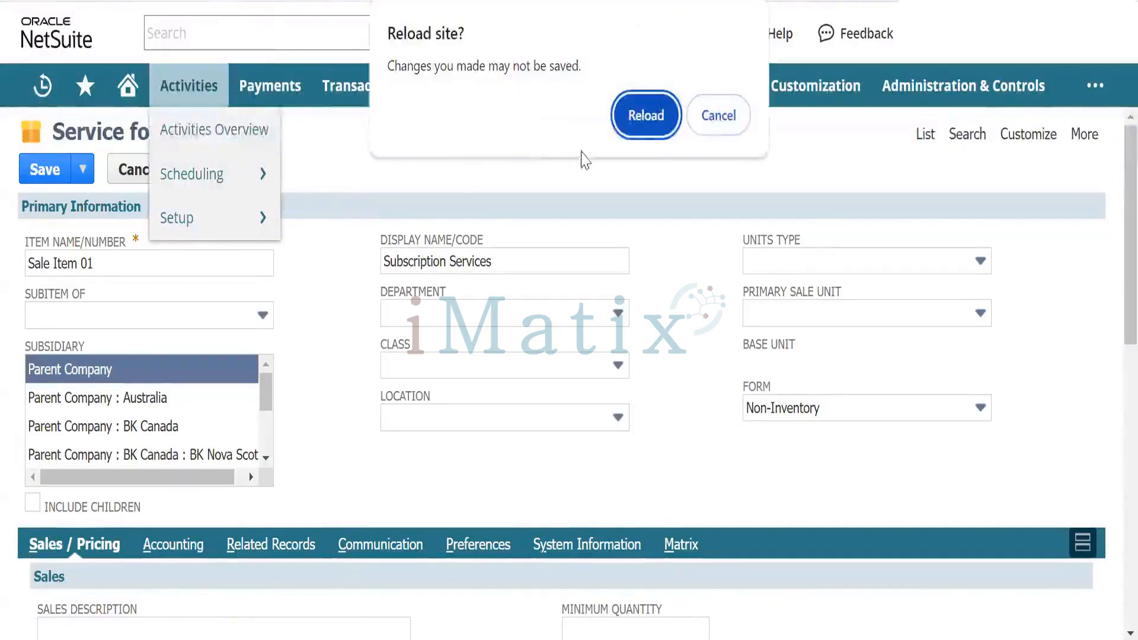
{"action": "left_click", "coordinate": [647, 116]}
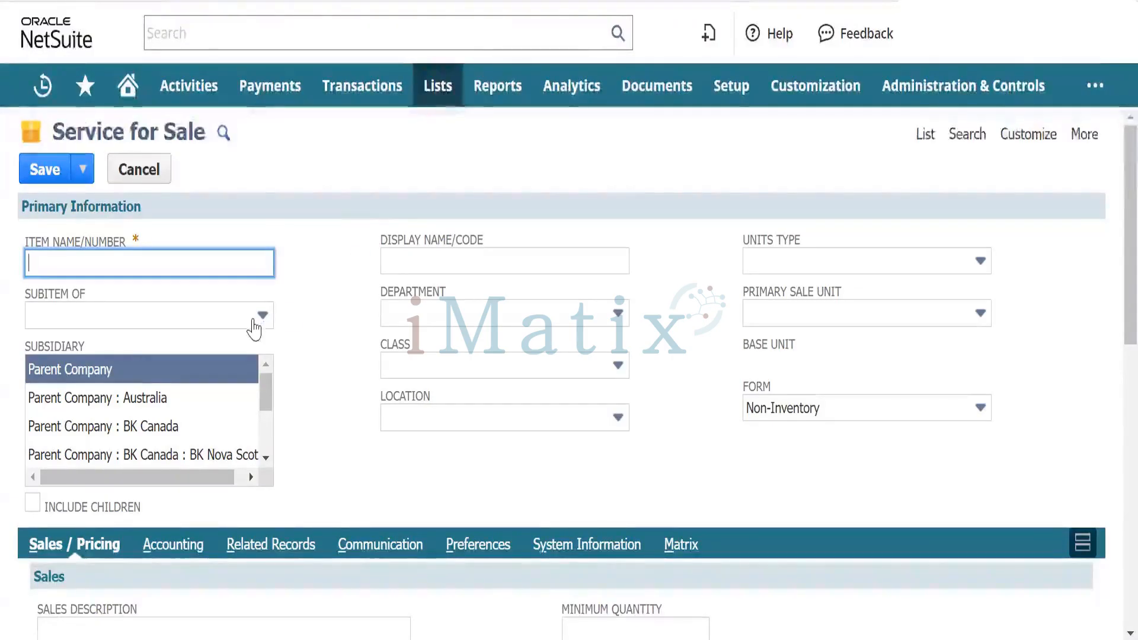
Name the service item "Sale Item 01"
{"action": "type", "text": "ale "}
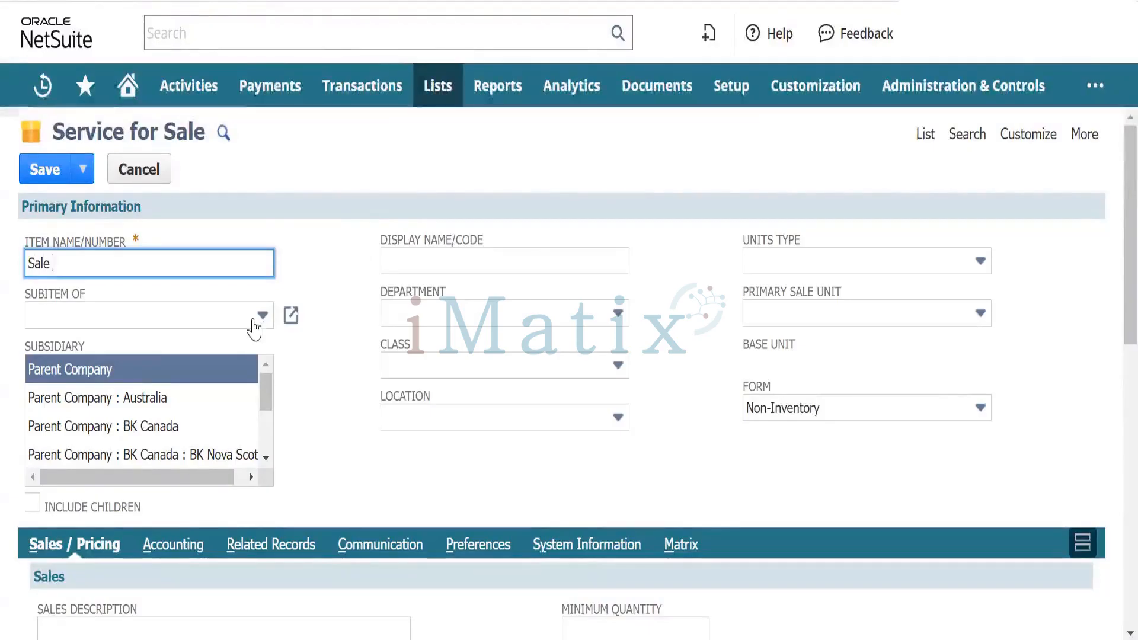
{"action": "type", "text": "Item 01"}
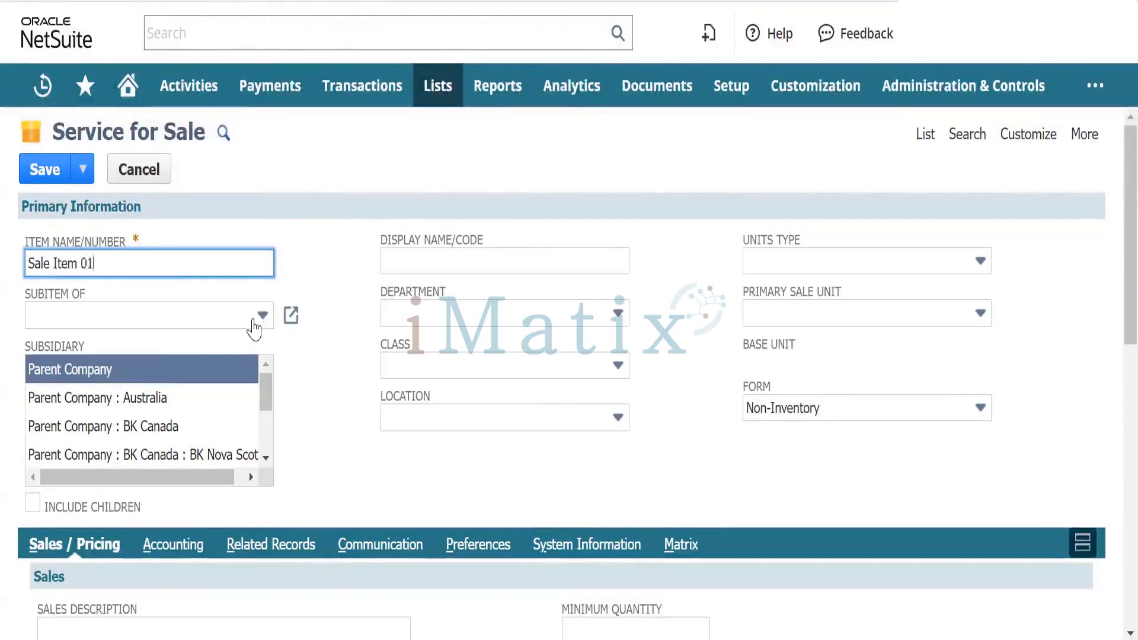
{"action": "key", "text": "Tab"}
{"action": "key", "text": "Tab"}
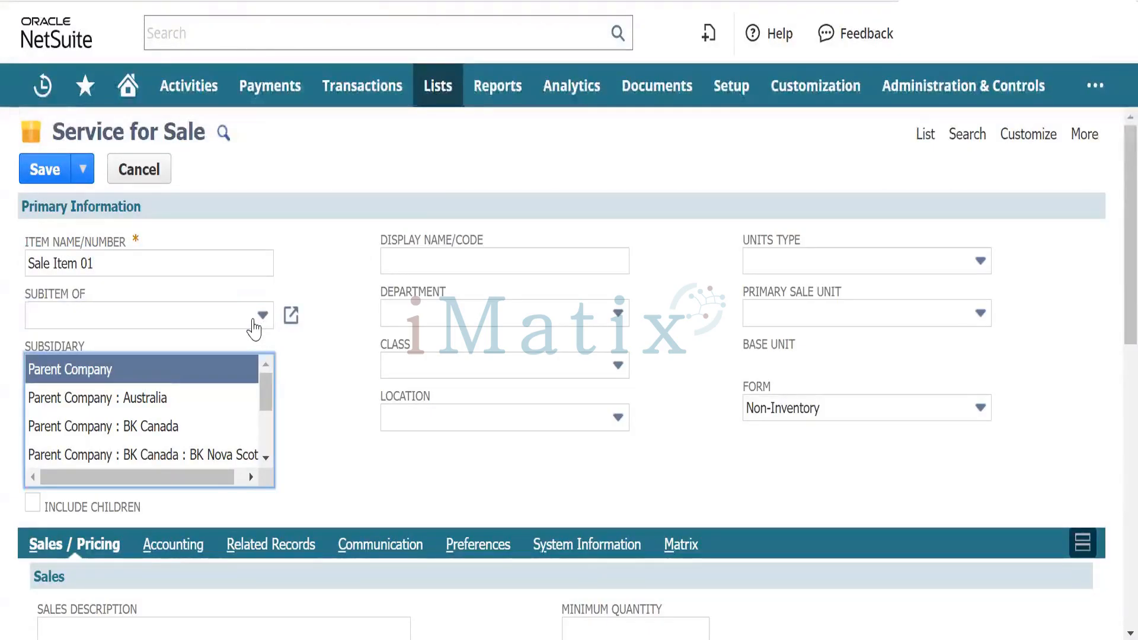
Assign the item to the subsidiary Parent Company : BK Canada and include its children
{"action": "scroll", "coordinate": [127, 410], "scroll_direction": "down", "scroll_amount": 3}
{"action": "scroll", "coordinate": [133, 417], "scroll_direction": "up", "scroll_amount": 1}
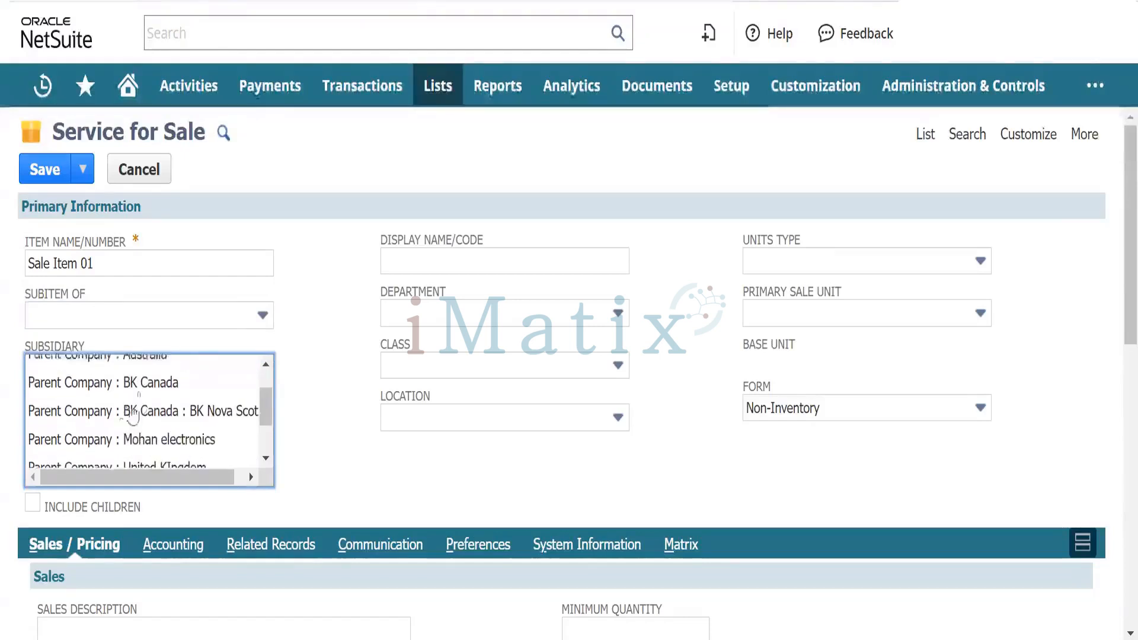
{"action": "left_click", "coordinate": [96, 383]}
{"action": "left_click", "coordinate": [35, 506]}
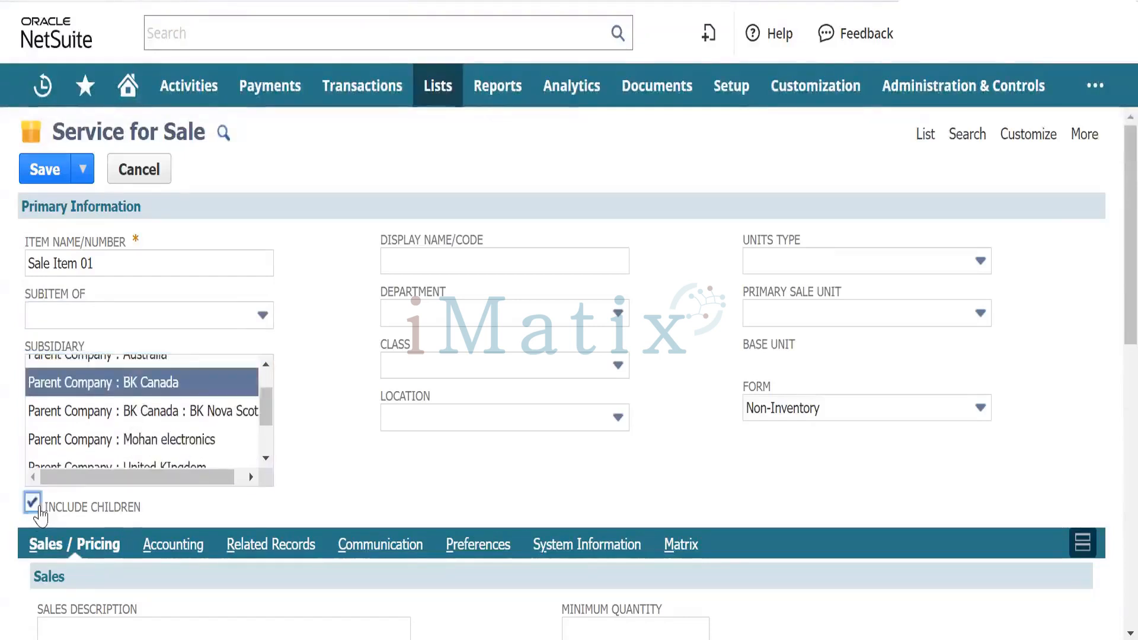
Give the item the display name "Subscription Services", leaving department and class blank
{"action": "left_click", "coordinate": [450, 260]}
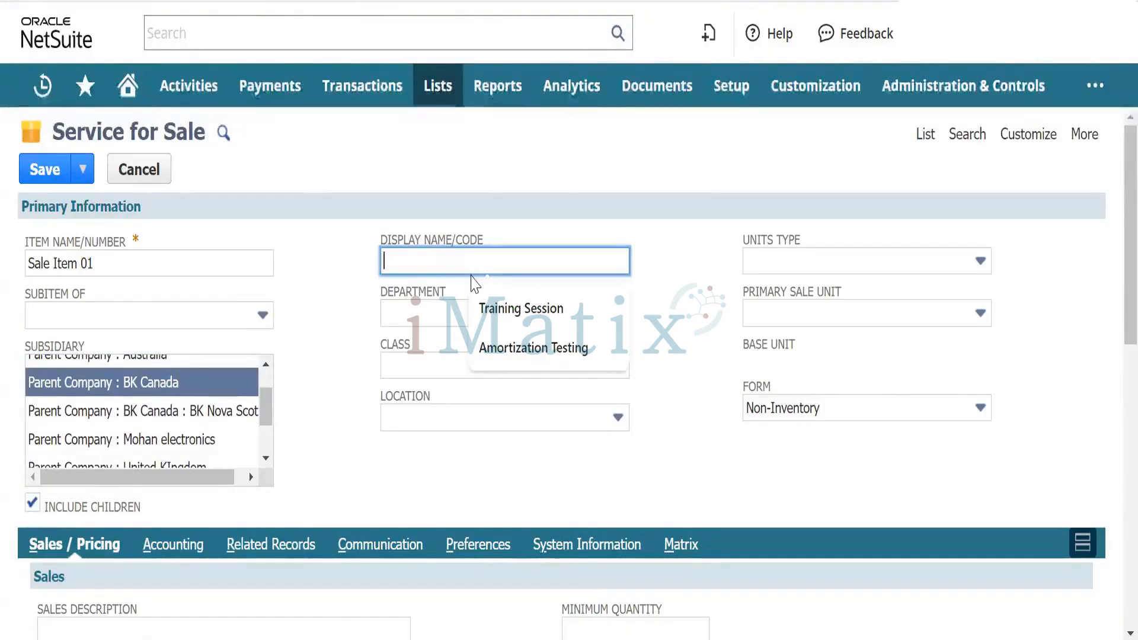
{"action": "type", "text": "Sub"}
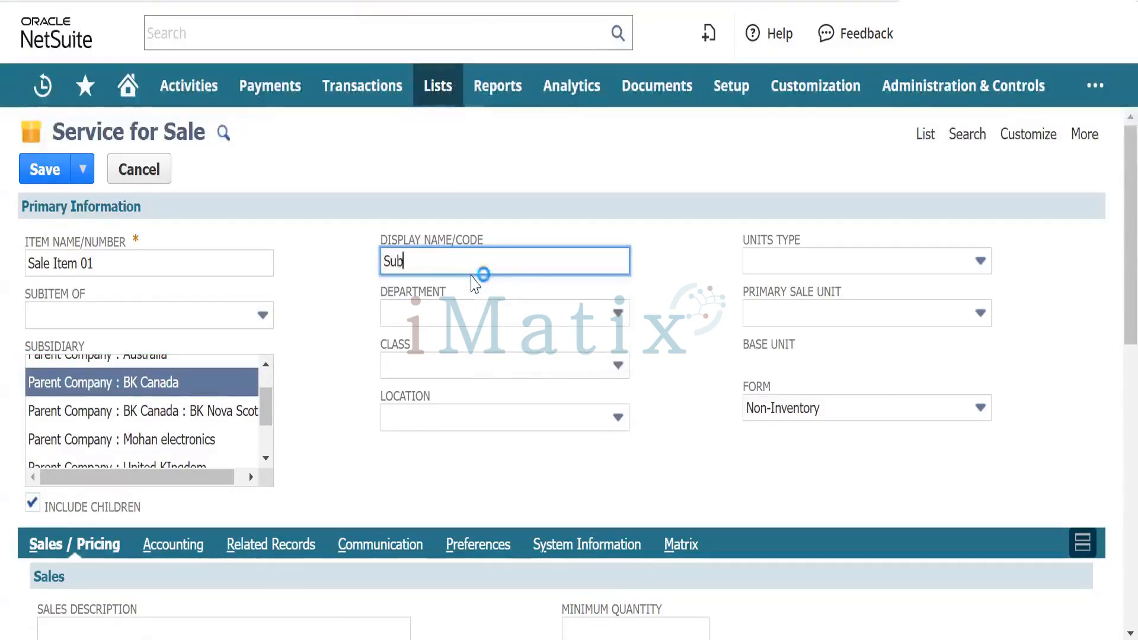
{"action": "type", "text": "scription "}
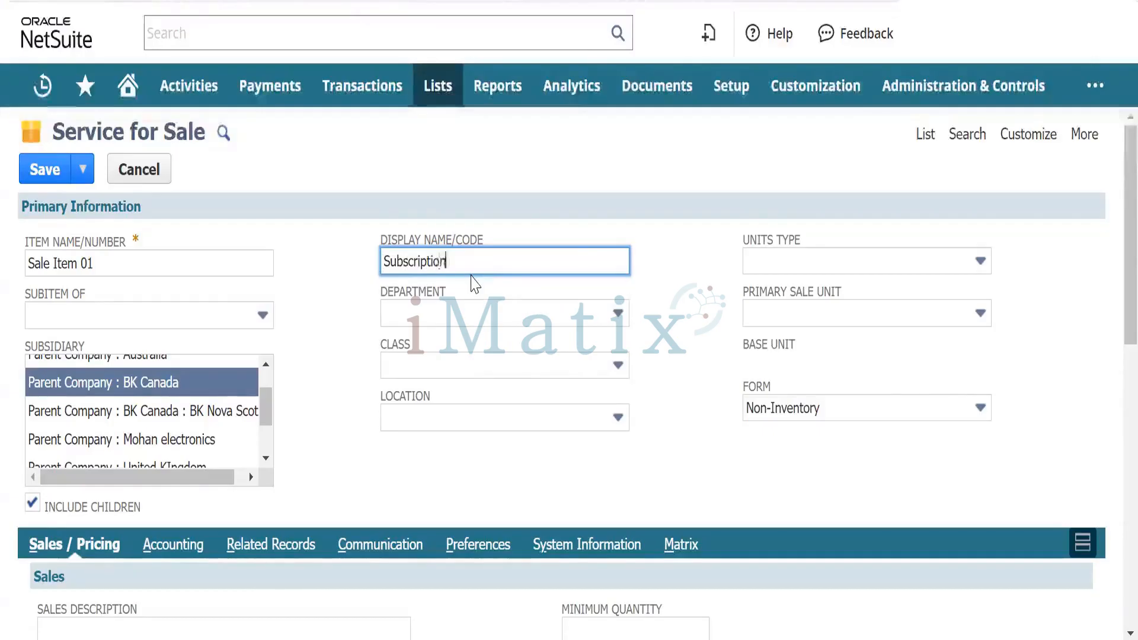
{"action": "type", "text": "Servi"}
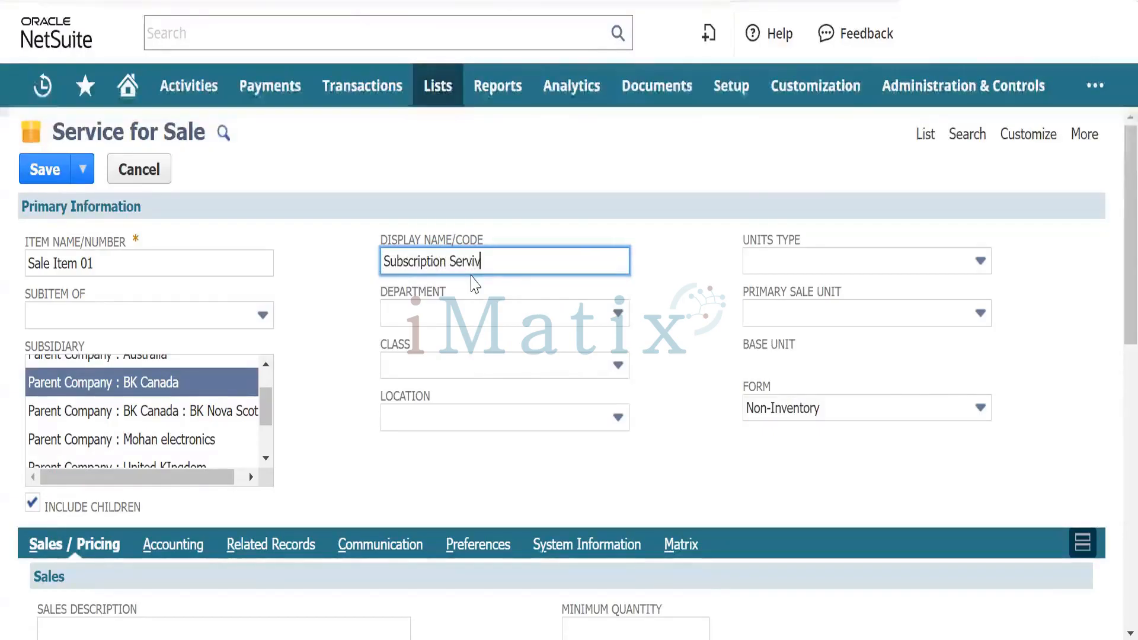
{"action": "type", "text": "ces"}
{"action": "key", "text": "Tab"}
{"action": "key", "text": "Tab"}
{"action": "key", "text": "Tab"}
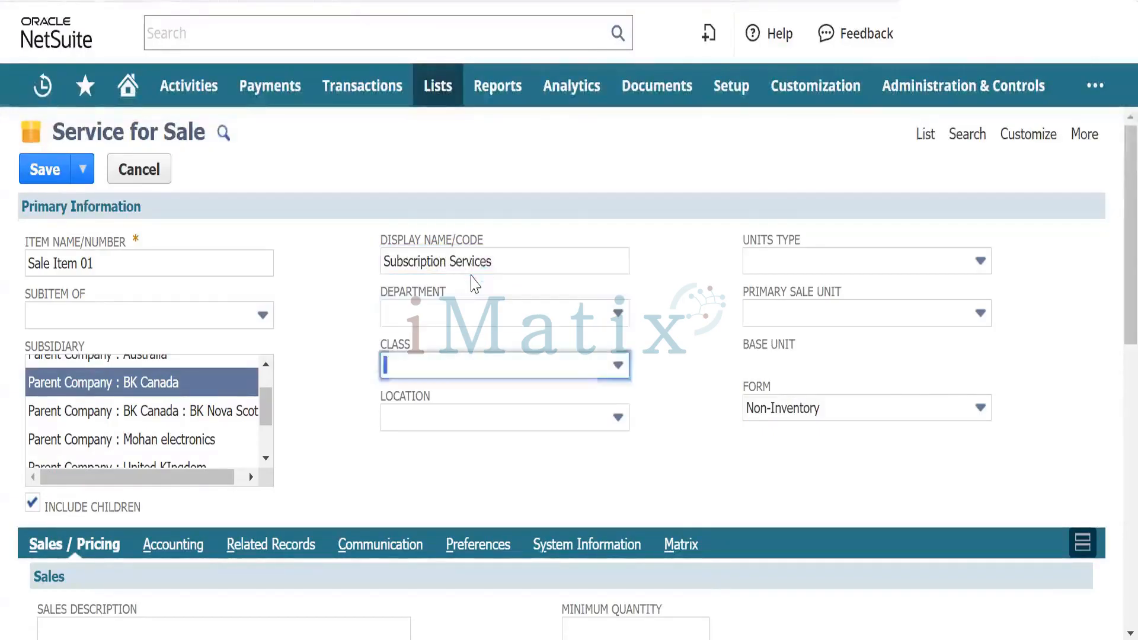
Set the item's units type to Number
{"action": "left_click", "coordinate": [784, 268]}
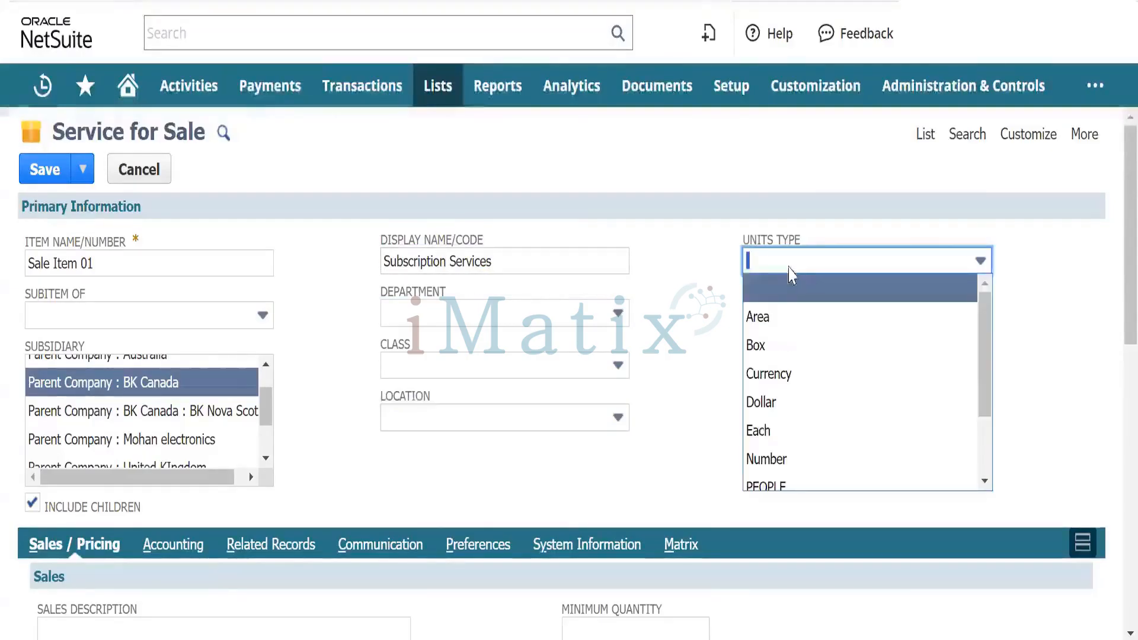
{"action": "scroll", "coordinate": [777, 377], "scroll_direction": "down", "scroll_amount": 2}
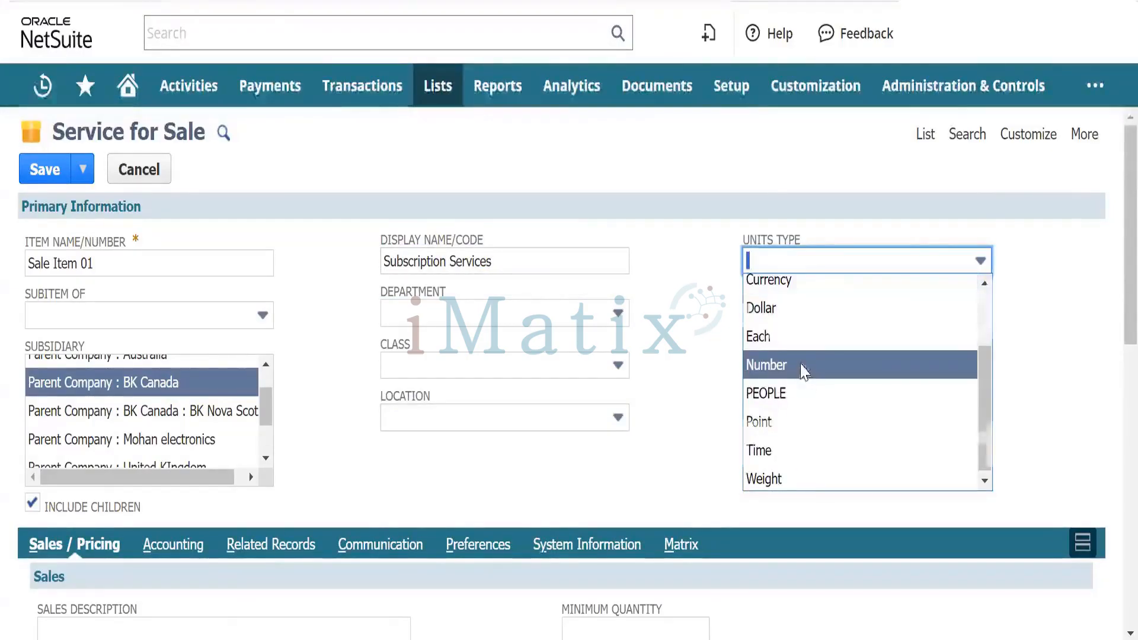
{"action": "left_click", "coordinate": [802, 377]}
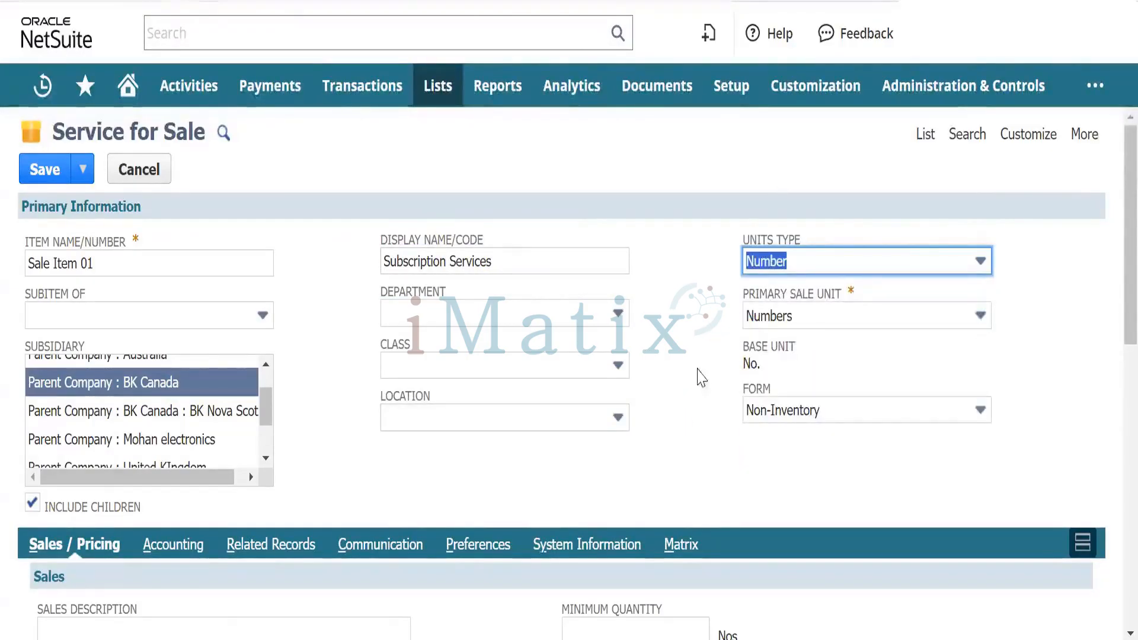
{"action": "left_click", "coordinate": [702, 377]}
Enter "Subscription Services" as the item's sales description
{"action": "scroll", "coordinate": [684, 450], "scroll_direction": "down", "scroll_amount": 2}
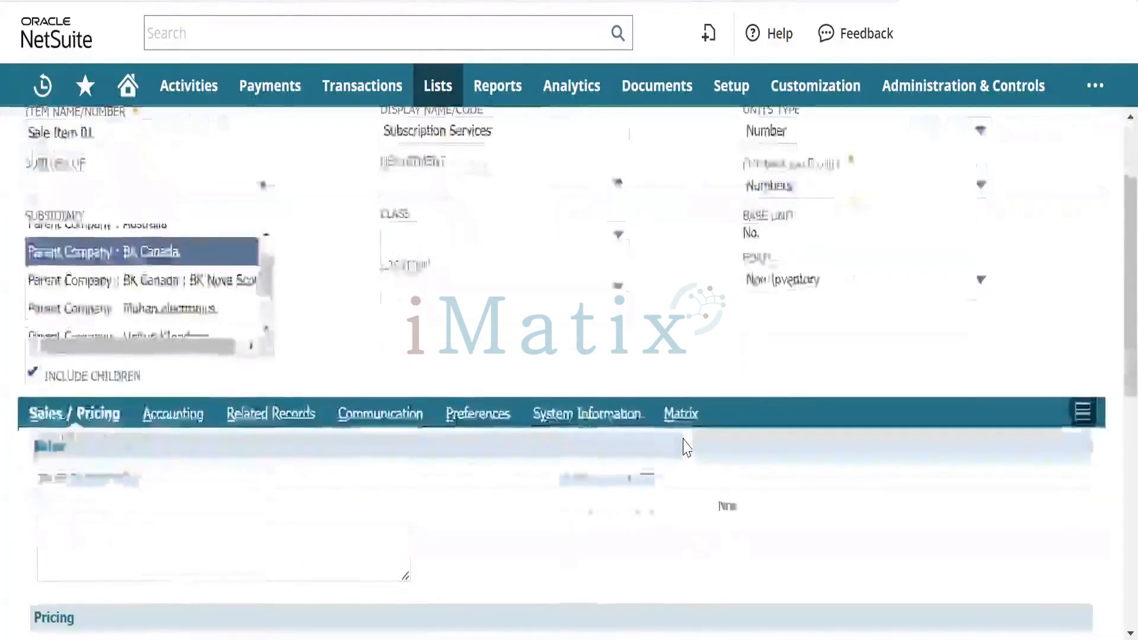
{"action": "scroll", "coordinate": [687, 448], "scroll_direction": "down", "scroll_amount": 3}
{"action": "left_click", "coordinate": [106, 324]}
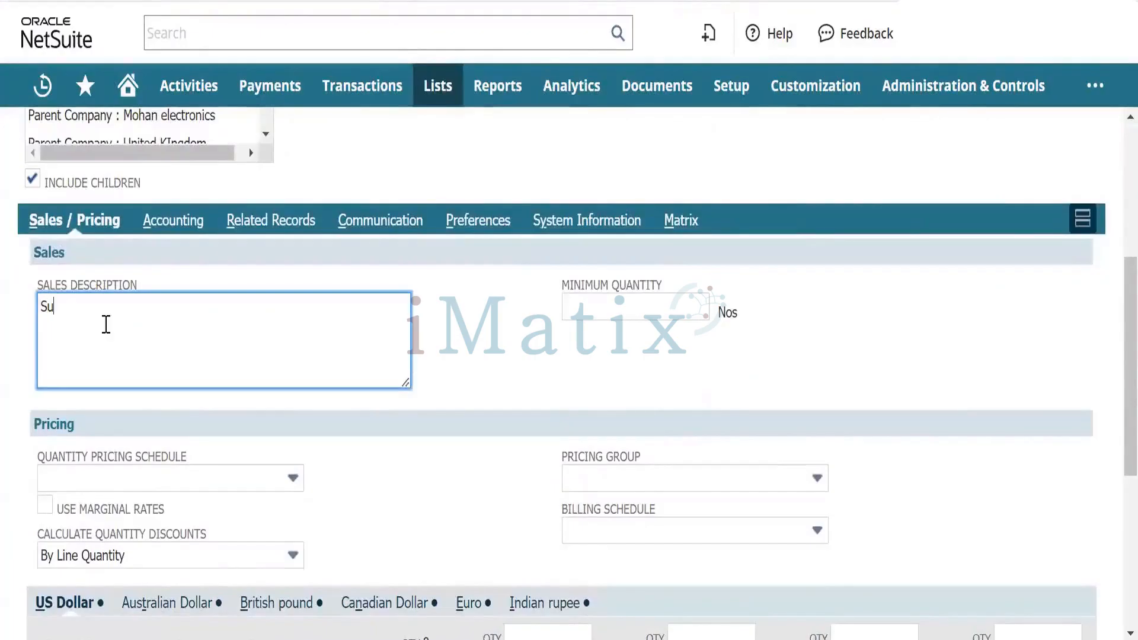
{"action": "type", "text": "Subscr"}
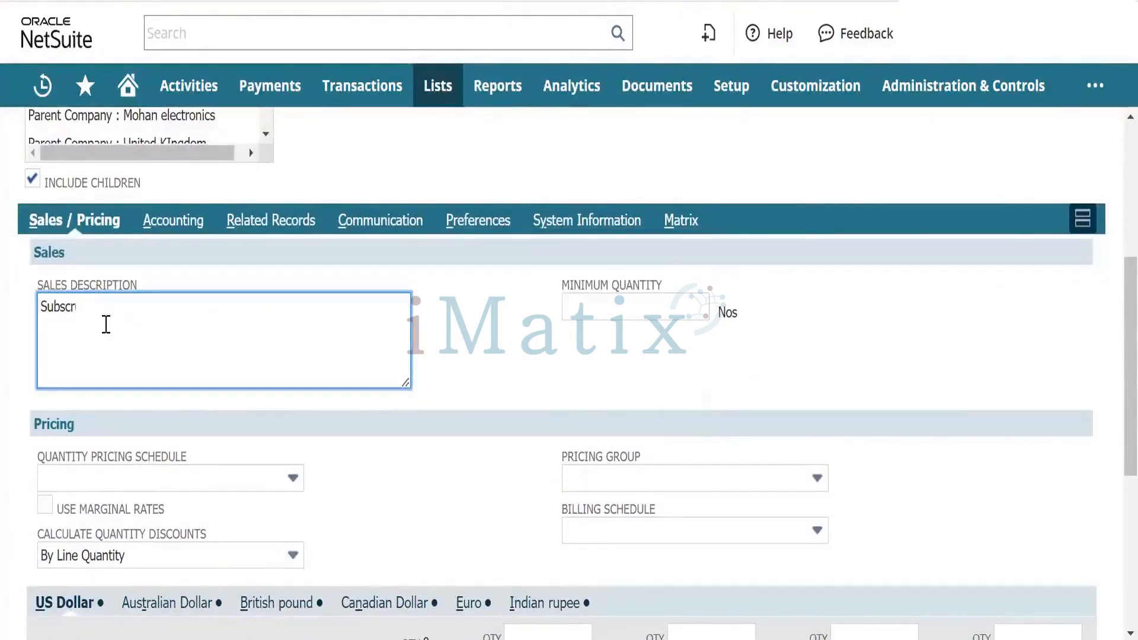
{"action": "type", "text": "iption S"}
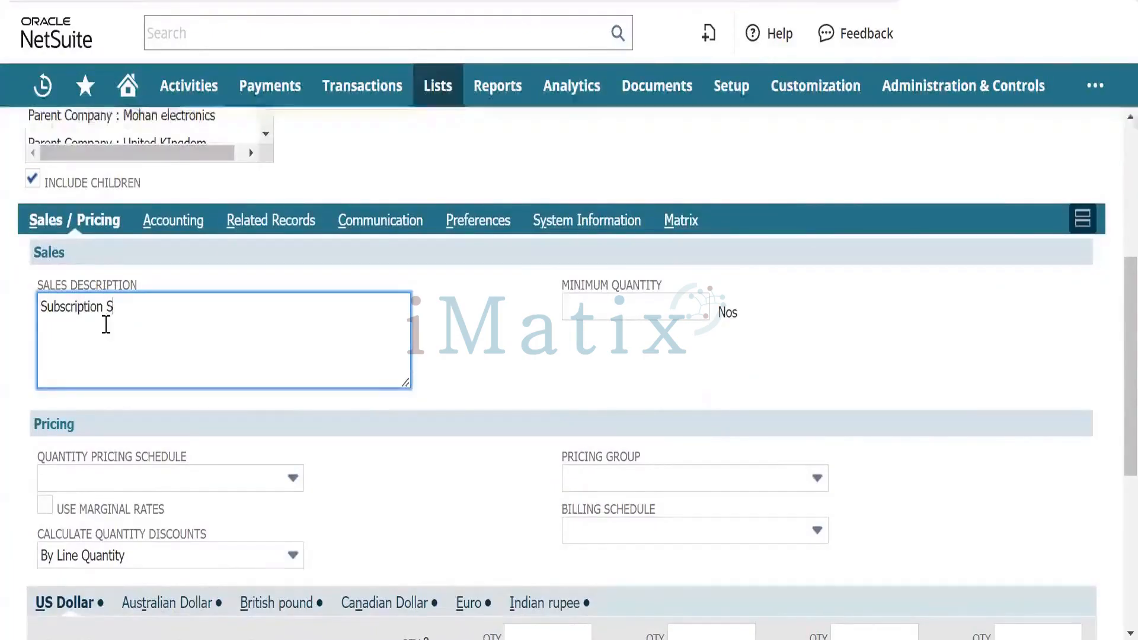
{"action": "type", "text": "ervices"}
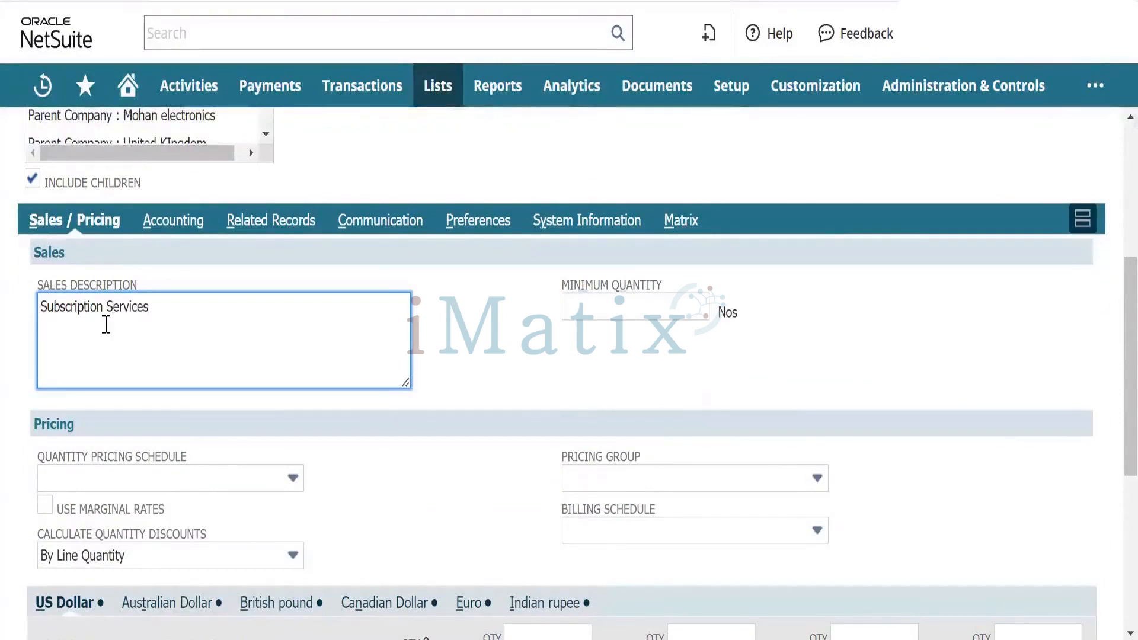
{"action": "key", "text": "Tab"}
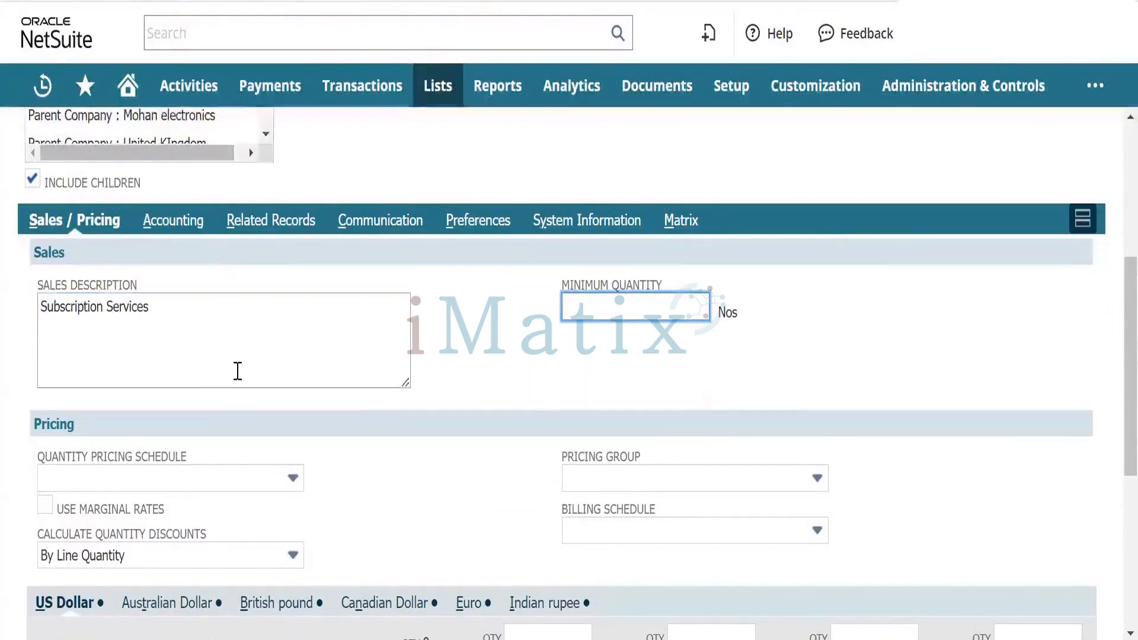
Set the item's Canadian Dollar base price at quantity 0 to 1000
{"action": "scroll", "coordinate": [258, 348], "scroll_direction": "down", "scroll_amount": 5}
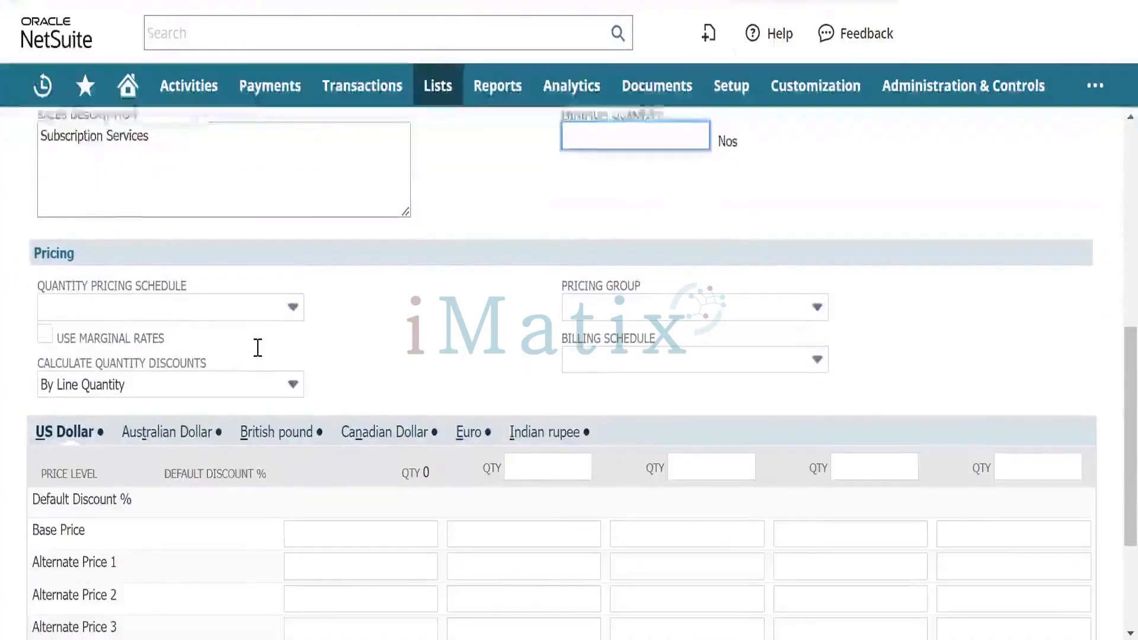
{"action": "scroll", "coordinate": [258, 354], "scroll_direction": "up", "scroll_amount": 1}
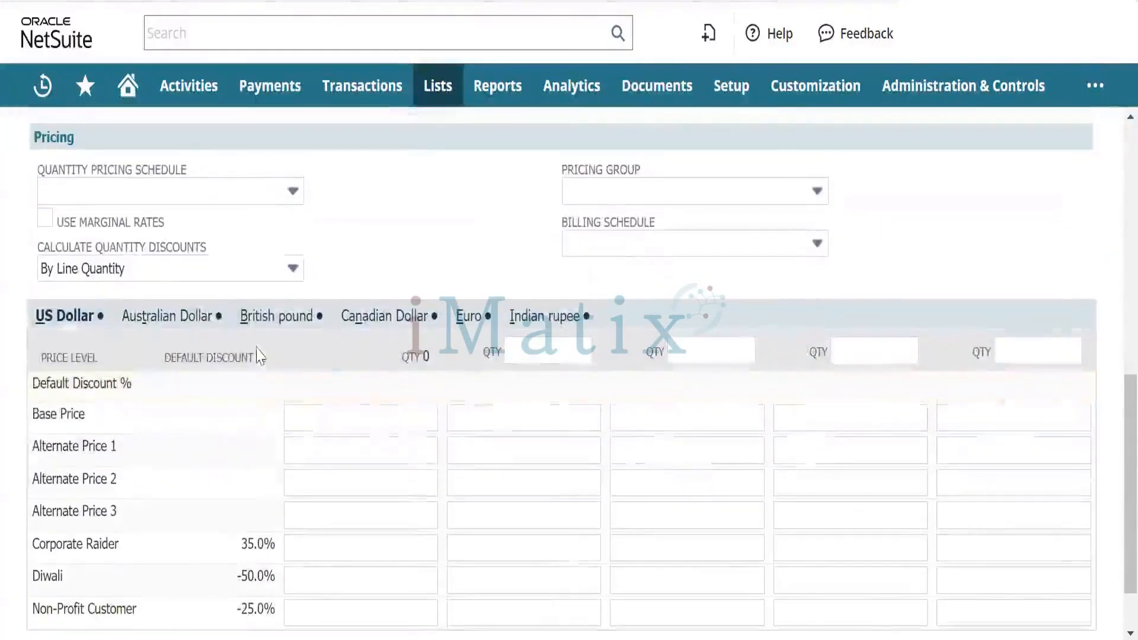
{"action": "scroll", "coordinate": [300, 315], "scroll_direction": "up", "scroll_amount": 7}
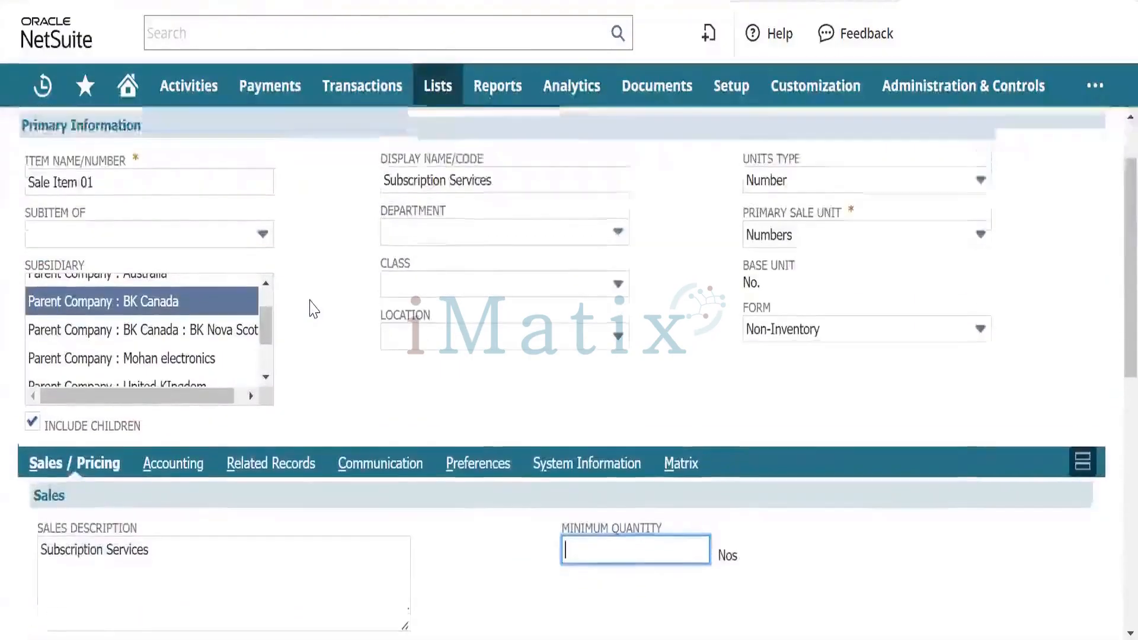
{"action": "scroll", "coordinate": [310, 307], "scroll_direction": "down", "scroll_amount": 8}
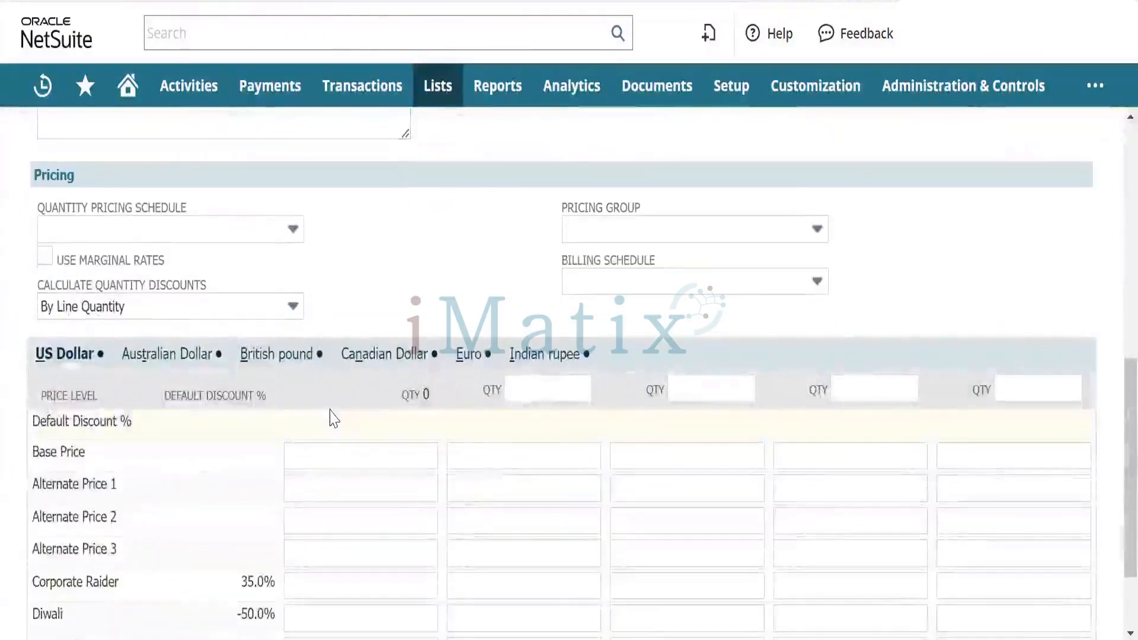
{"action": "scroll", "coordinate": [311, 407], "scroll_direction": "down", "scroll_amount": 2}
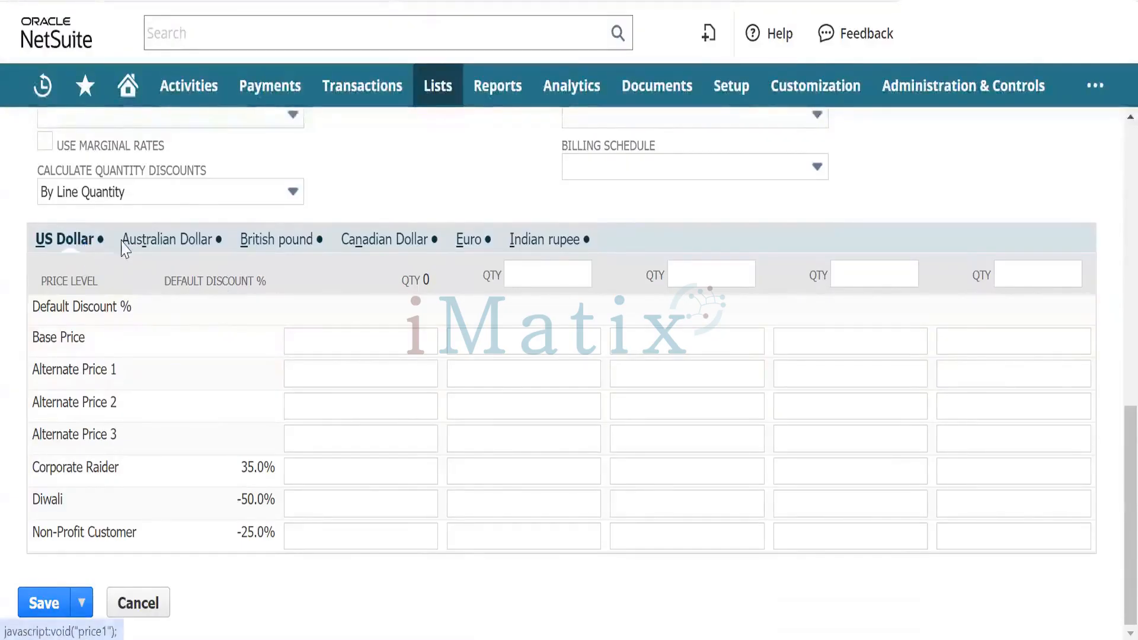
{"action": "left_click", "coordinate": [368, 377]}
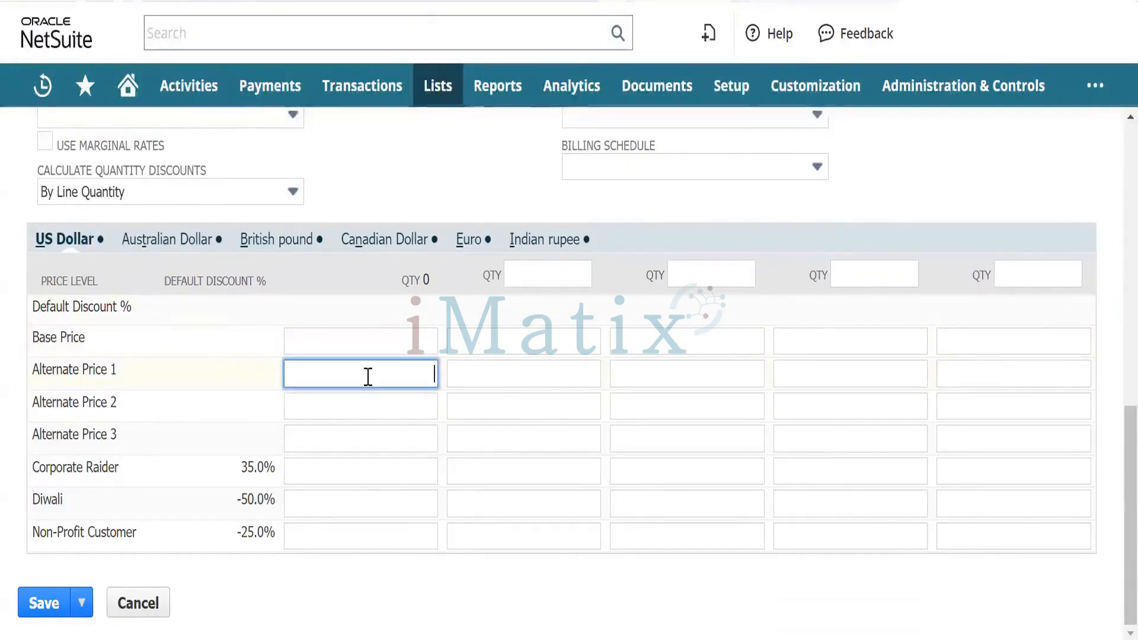
{"action": "left_click", "coordinate": [383, 243]}
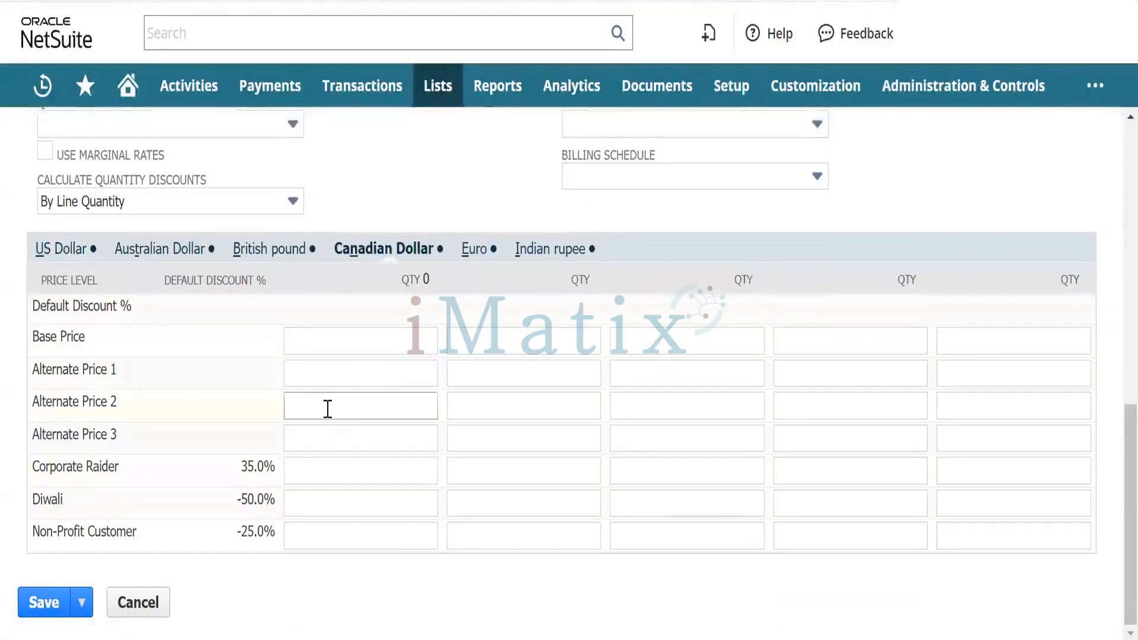
{"action": "left_click", "coordinate": [367, 344]}
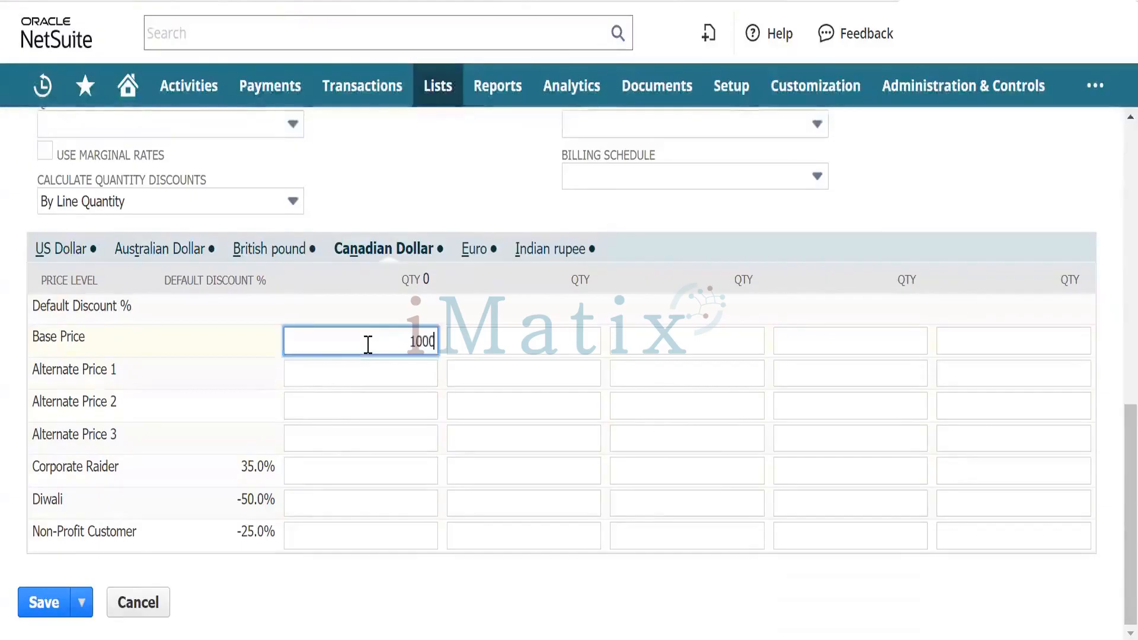
{"action": "key", "text": "Tab"}
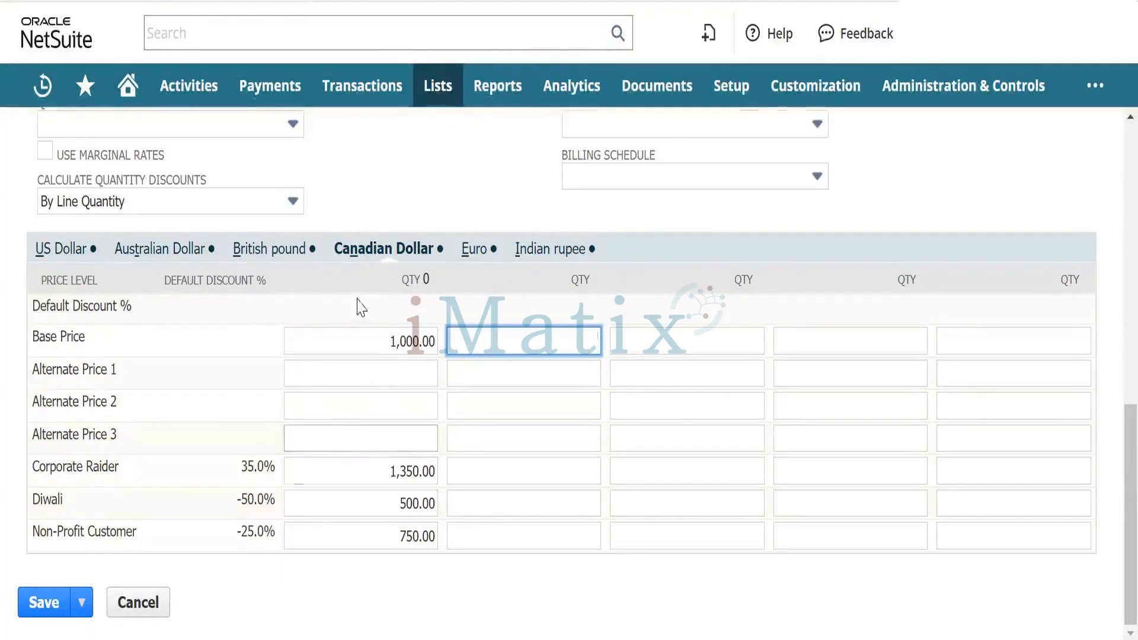
{"action": "left_click", "coordinate": [427, 278]}
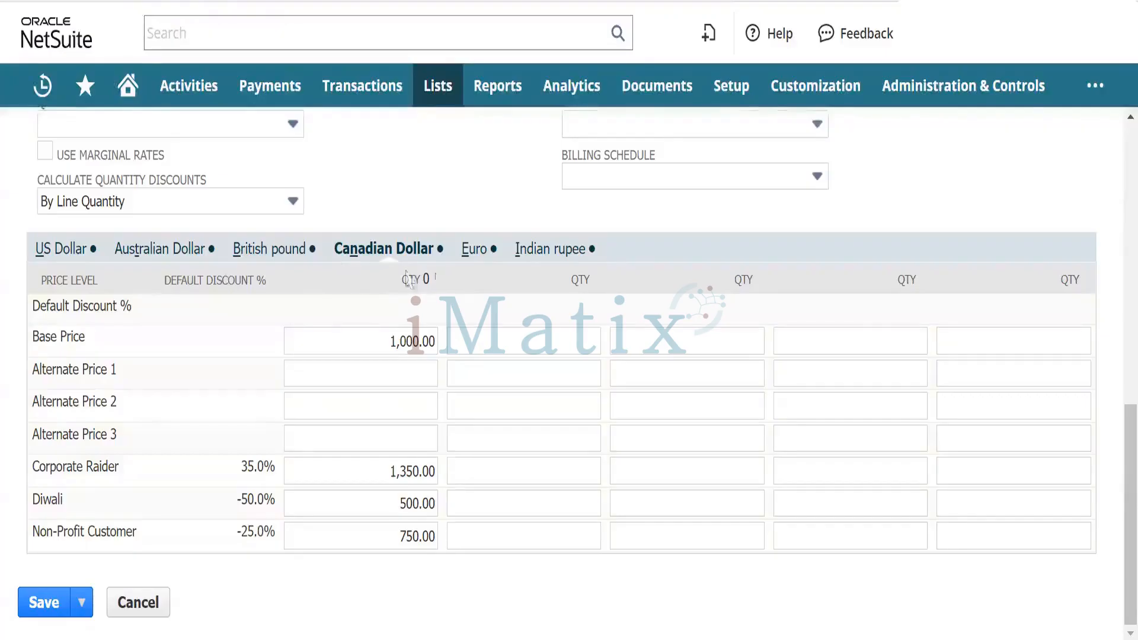
{"action": "left_click", "coordinate": [539, 343]}
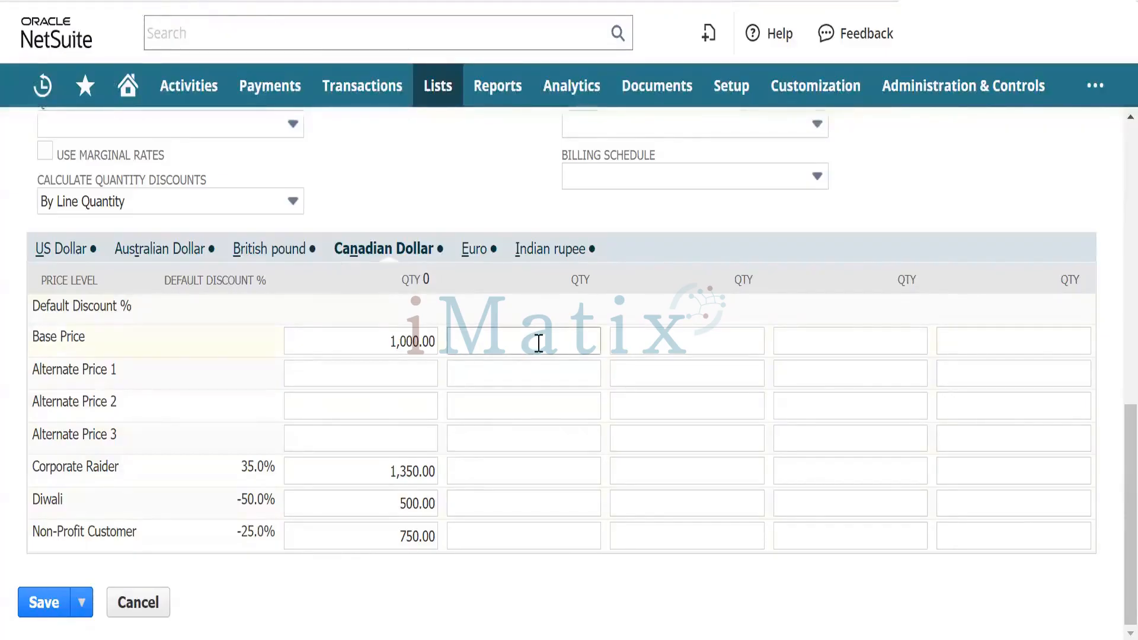
Enter 1000 as the Canadian Dollar base price in the second quantity column and clear it again
{"action": "left_click", "coordinate": [556, 347]}
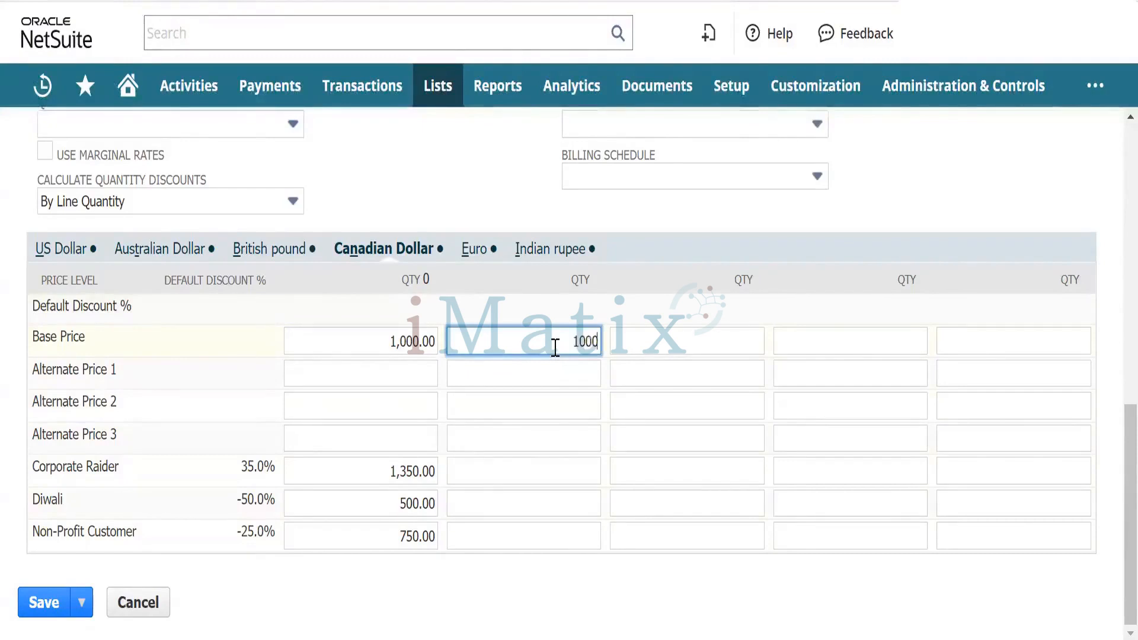
{"action": "key", "text": "Tab"}
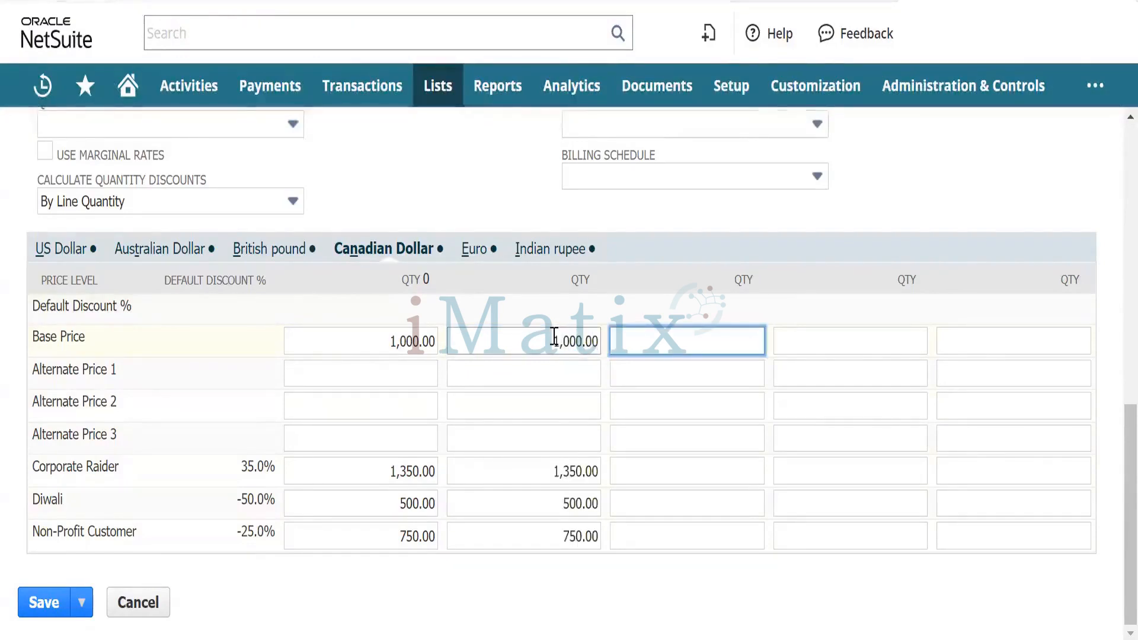
{"action": "double_click", "coordinate": [570, 337]}
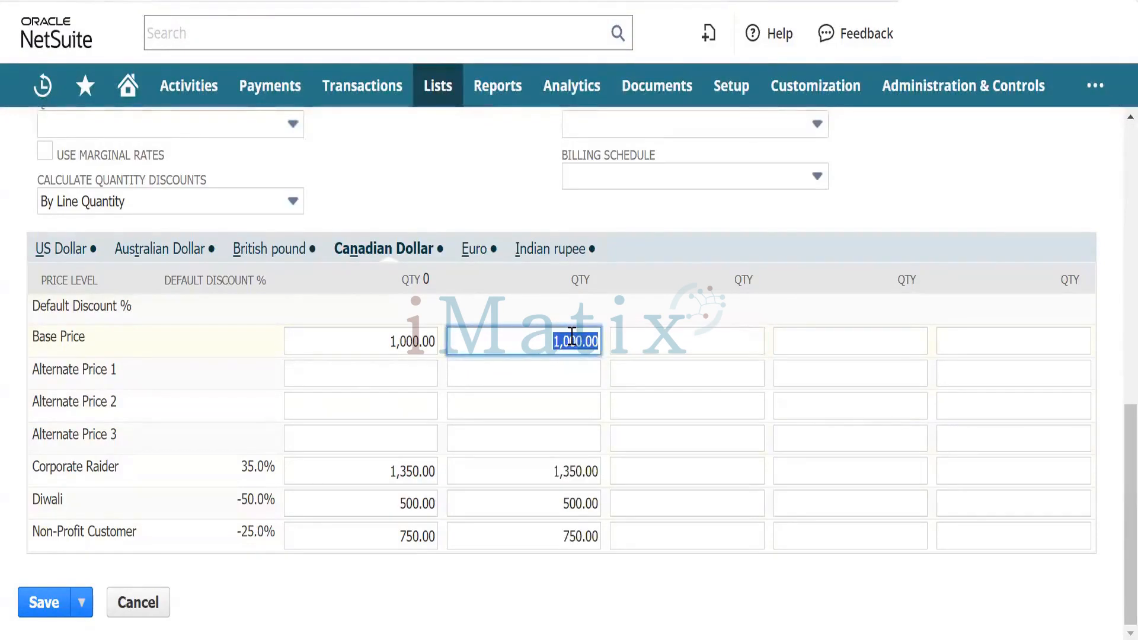
{"action": "key", "text": "BackSpace"}
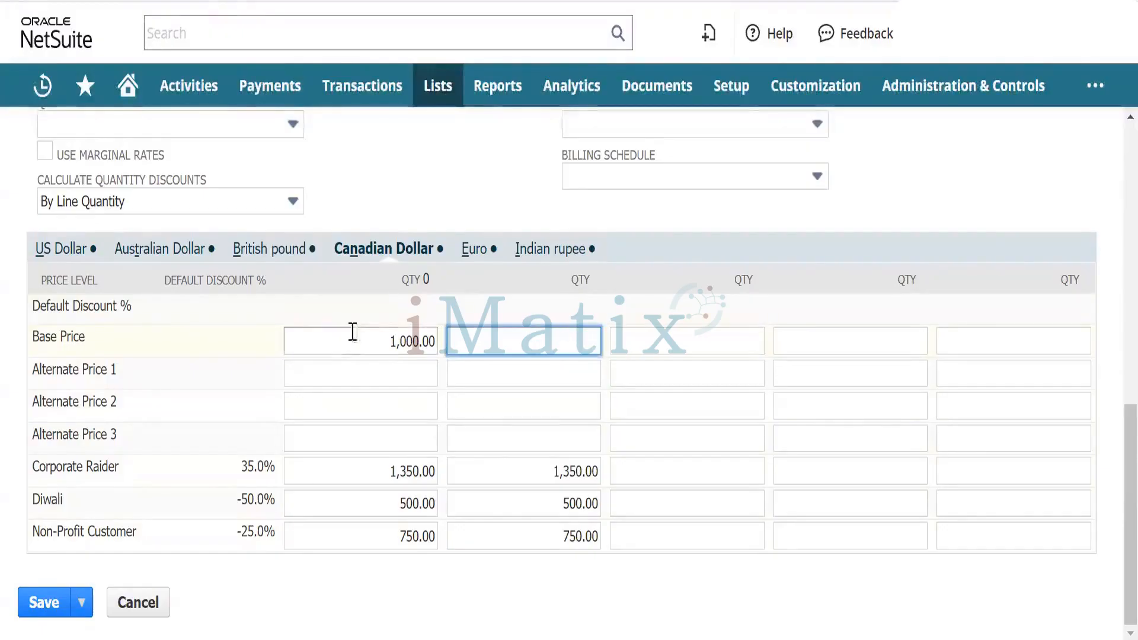
Examine the options for calculating quantity discounts and keep By Line Quantity
{"action": "scroll", "coordinate": [225, 279], "scroll_direction": "up", "scroll_amount": 2}
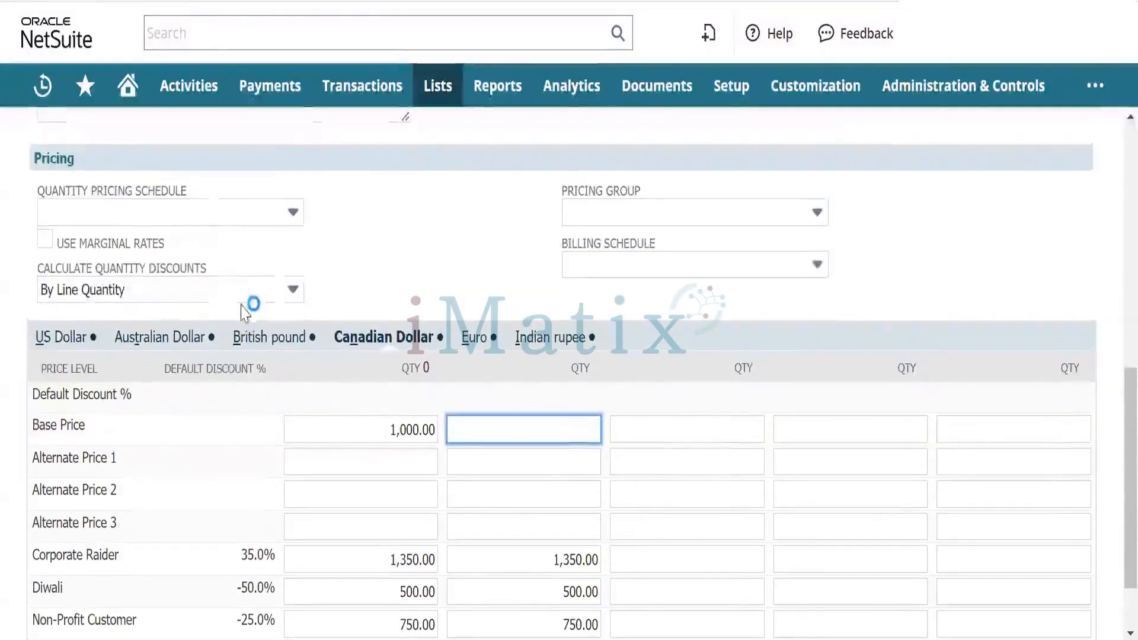
{"action": "left_click", "coordinate": [270, 292]}
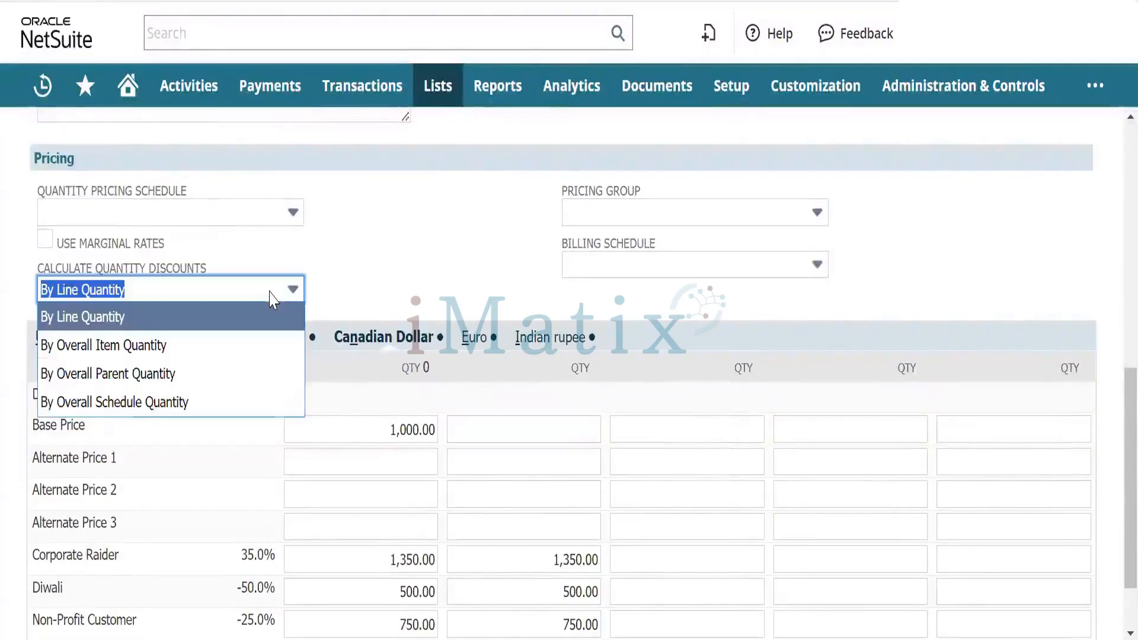
{"action": "left_click", "coordinate": [267, 292]}
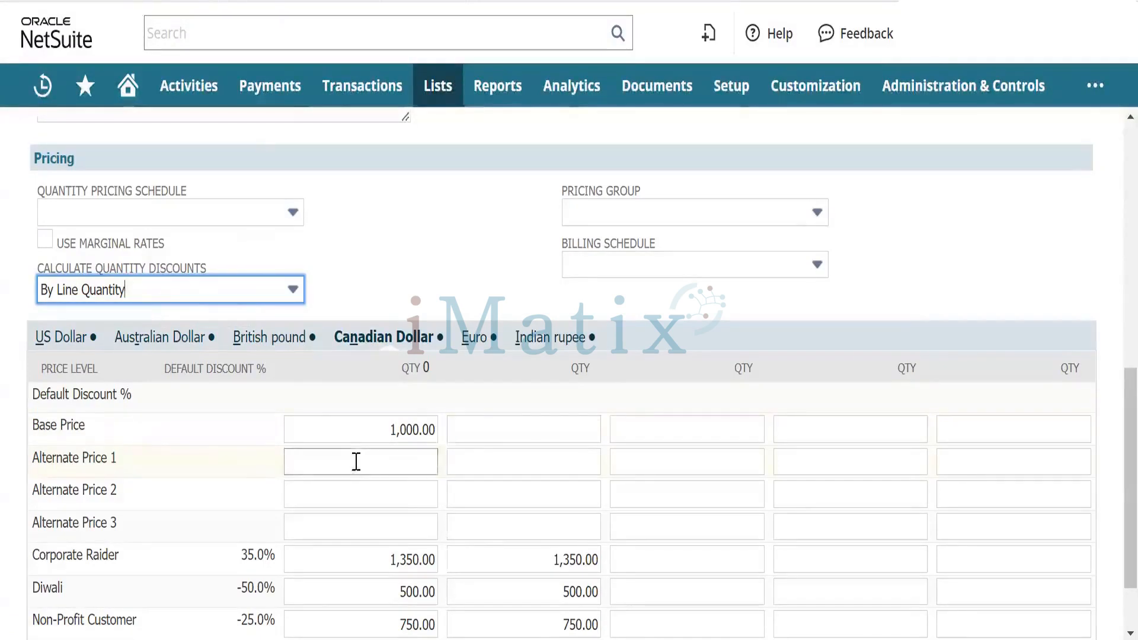
{"action": "scroll", "coordinate": [356, 463], "scroll_direction": "down", "scroll_amount": 1}
{"action": "scroll", "coordinate": [356, 462], "scroll_direction": "up", "scroll_amount": 2}
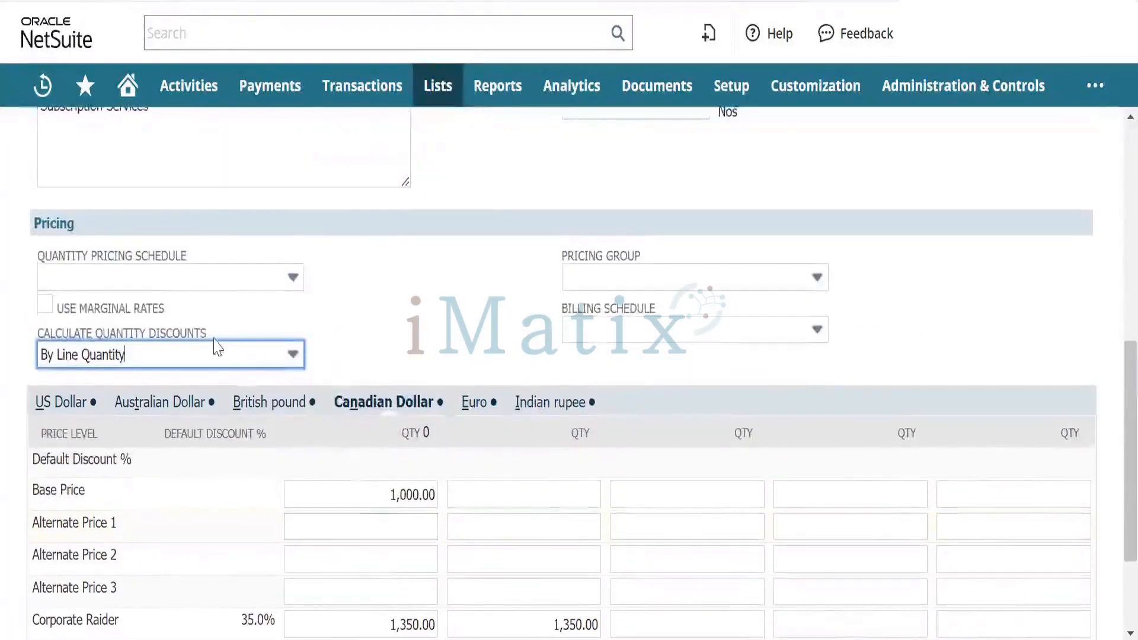
{"action": "left_click", "coordinate": [217, 349]}
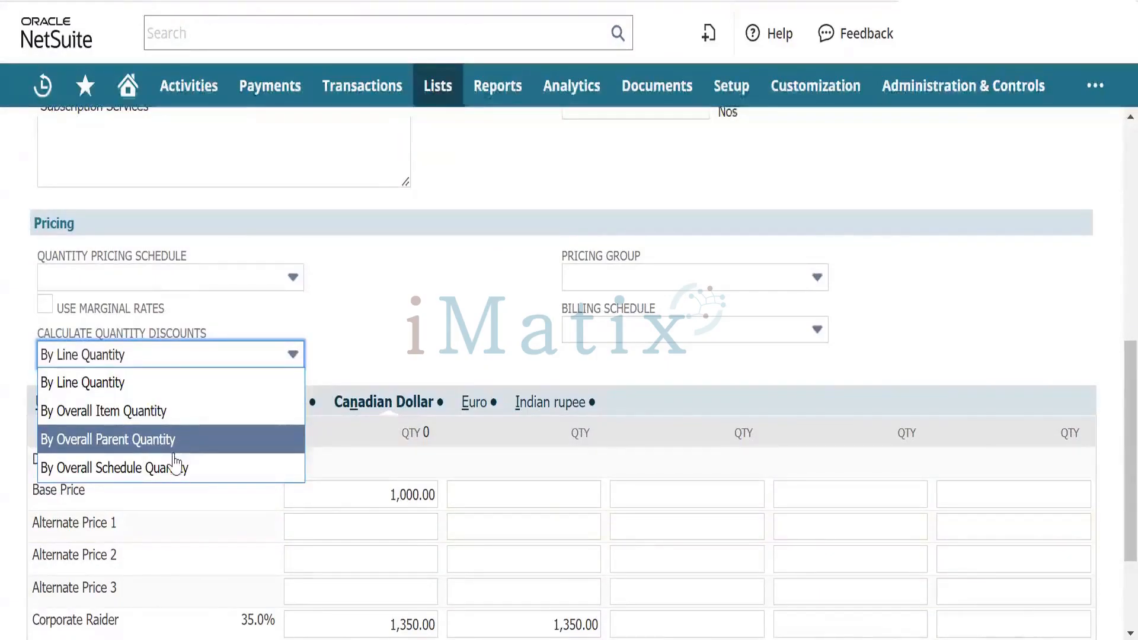
{"action": "left_click", "coordinate": [179, 389]}
{"action": "scroll", "coordinate": [325, 498], "scroll_direction": "down", "scroll_amount": 2}
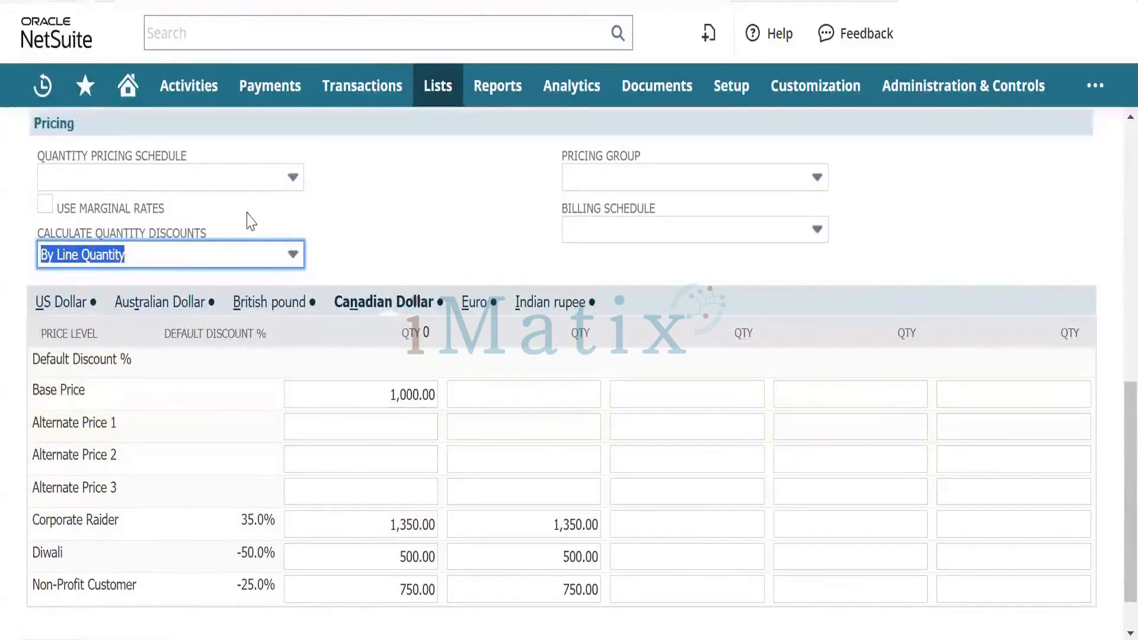
Clear the Canadian Dollar base price at quantity 0
{"action": "left_click", "coordinate": [367, 390]}
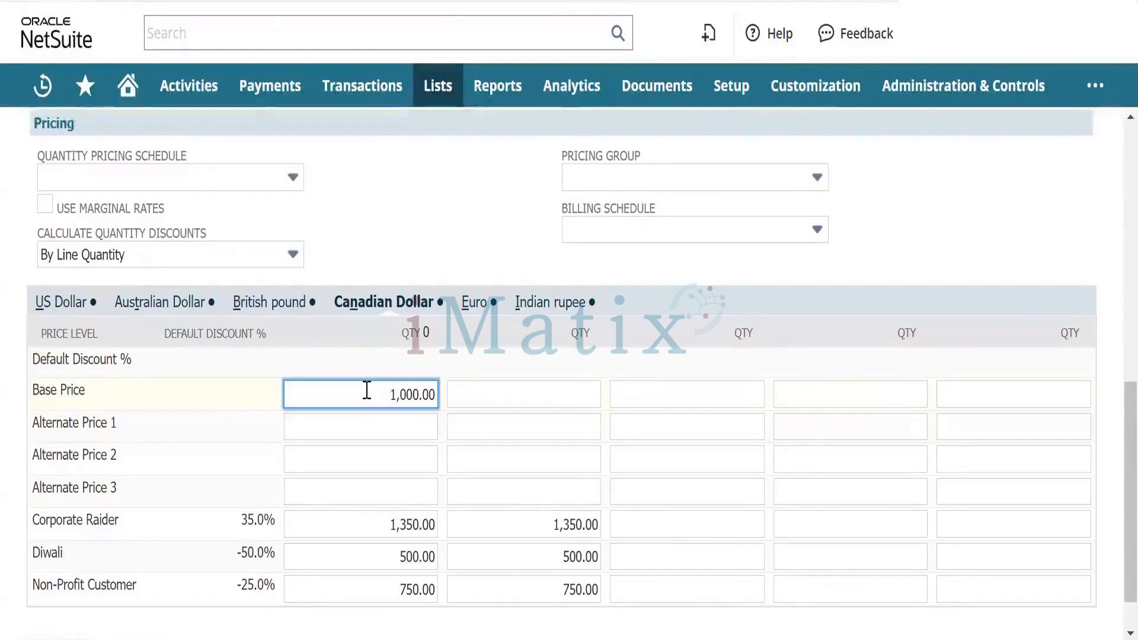
{"action": "key", "text": "shift+Right"}
{"action": "key", "text": "shift+Right"}
{"action": "key", "text": "shift+Right"}
{"action": "key", "text": "shift+Right"}
{"action": "key", "text": "shift+Right"}
{"action": "key", "text": "shift+Right"}
{"action": "key", "text": "shift+Right"}
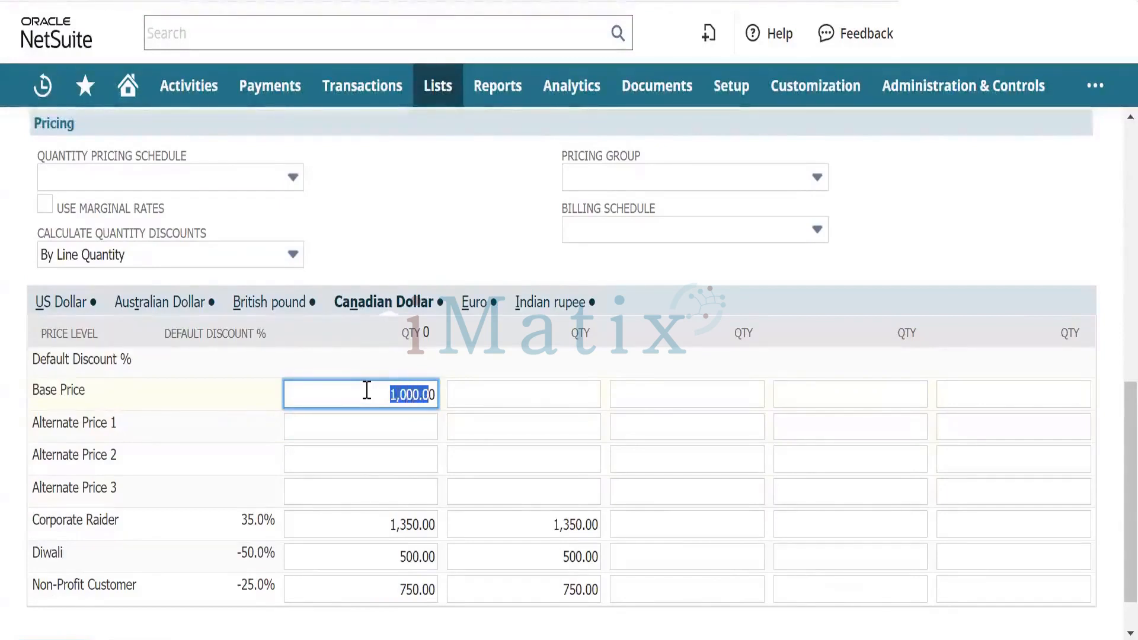
{"action": "key", "text": "BackSpace"}
{"action": "key", "text": "Tab"}
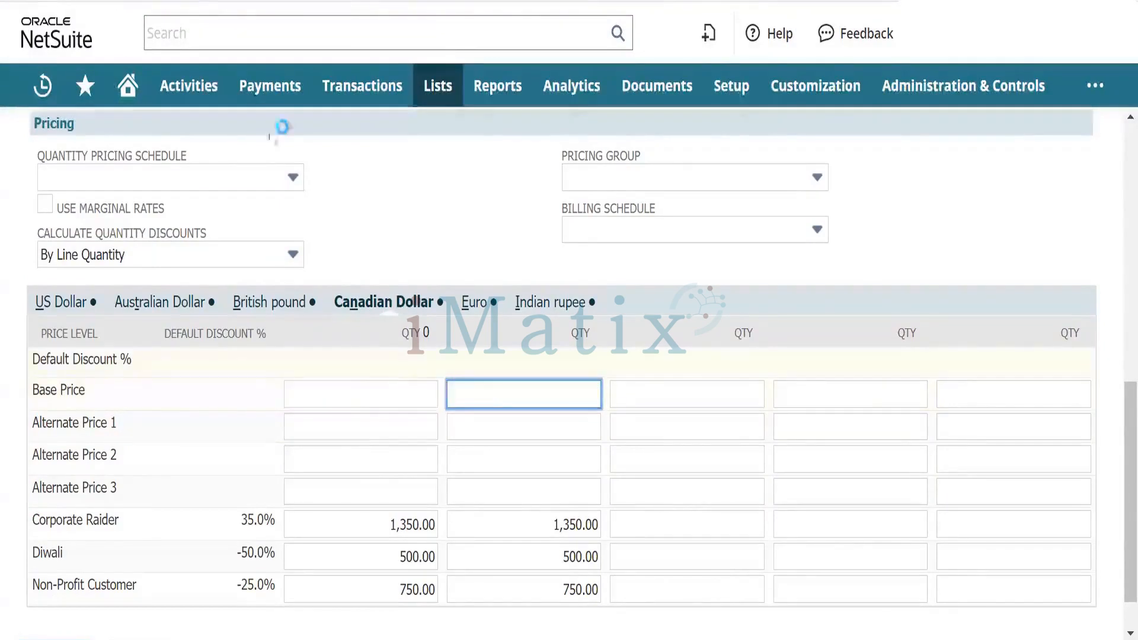
Check the quantity pricing schedule and pricing group choices, leaving both blank
{"action": "left_click", "coordinate": [273, 186]}
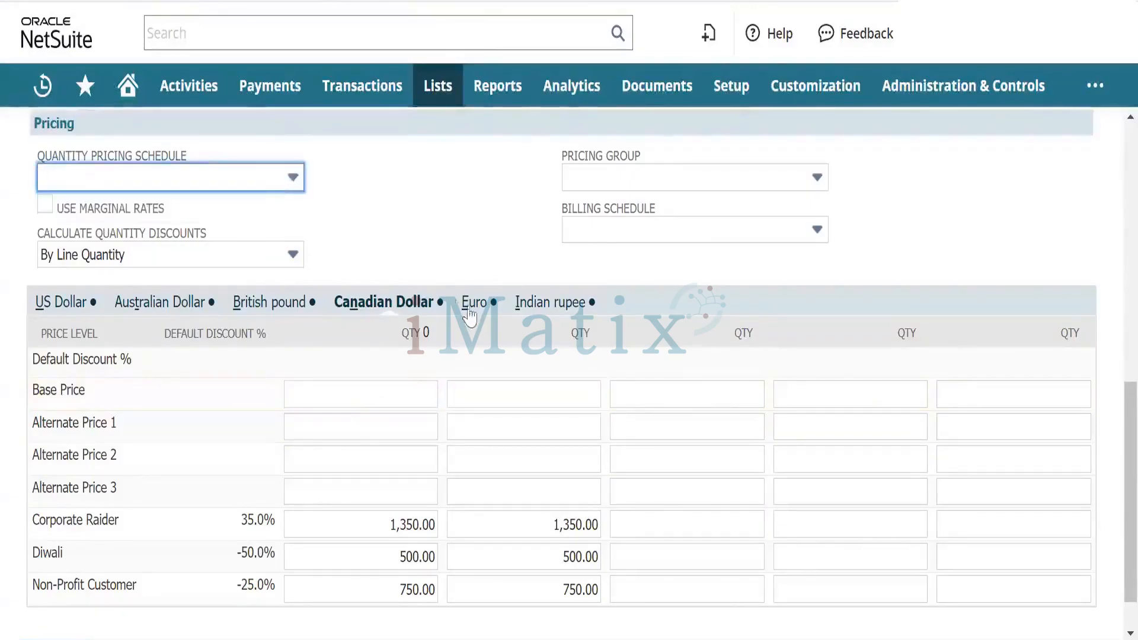
{"action": "left_click", "coordinate": [733, 181]}
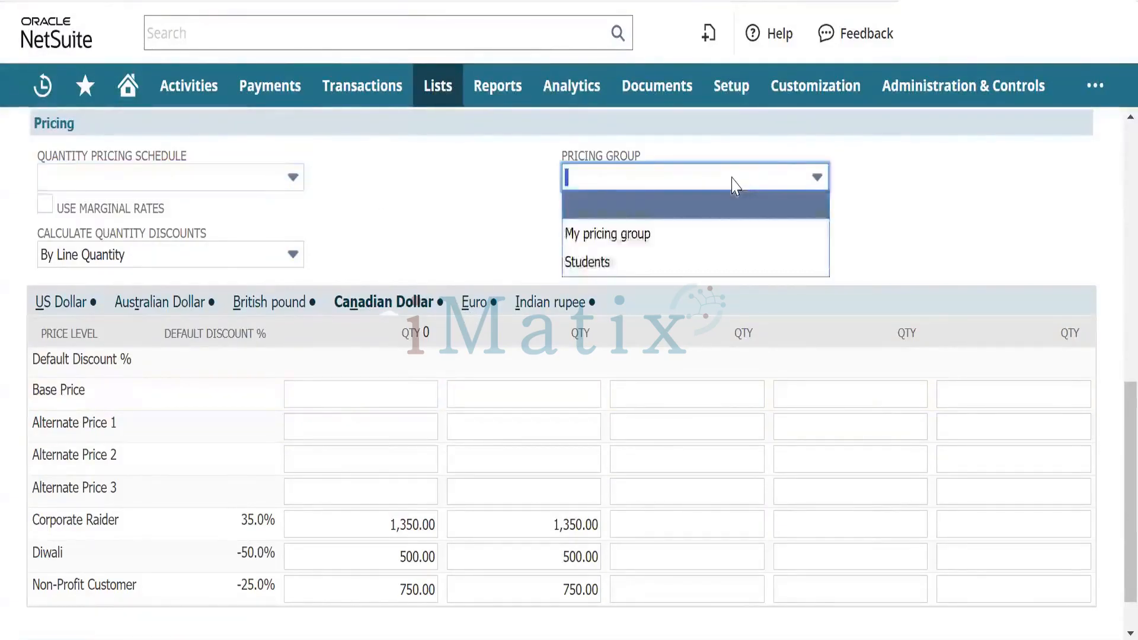
{"action": "left_click", "coordinate": [734, 181]}
{"action": "left_click", "coordinate": [427, 233]}
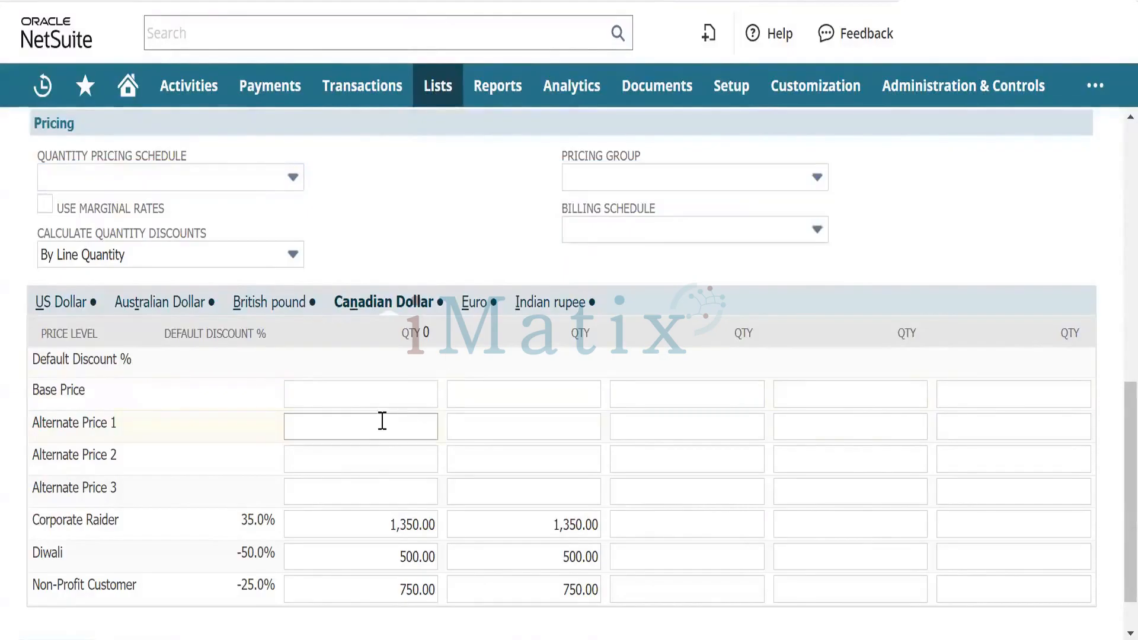
Clear the Corporate Raider prices in the first two Canadian Dollar quantity columns
{"action": "left_click", "coordinate": [374, 396]}
{"action": "key", "text": "Tab"}
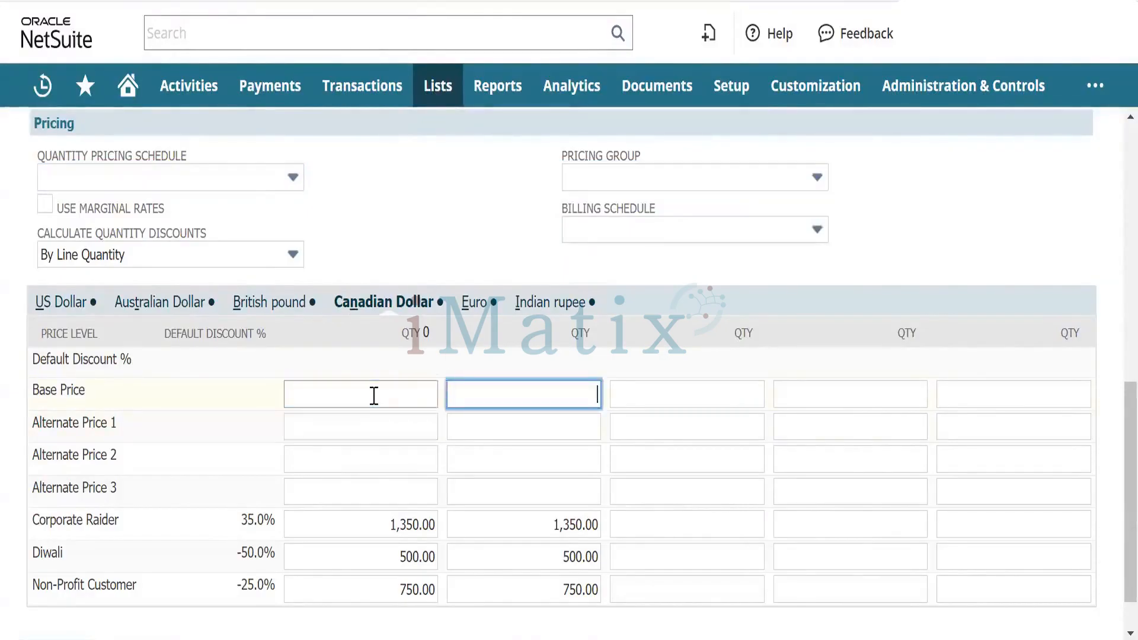
{"action": "left_click", "coordinate": [378, 525]}
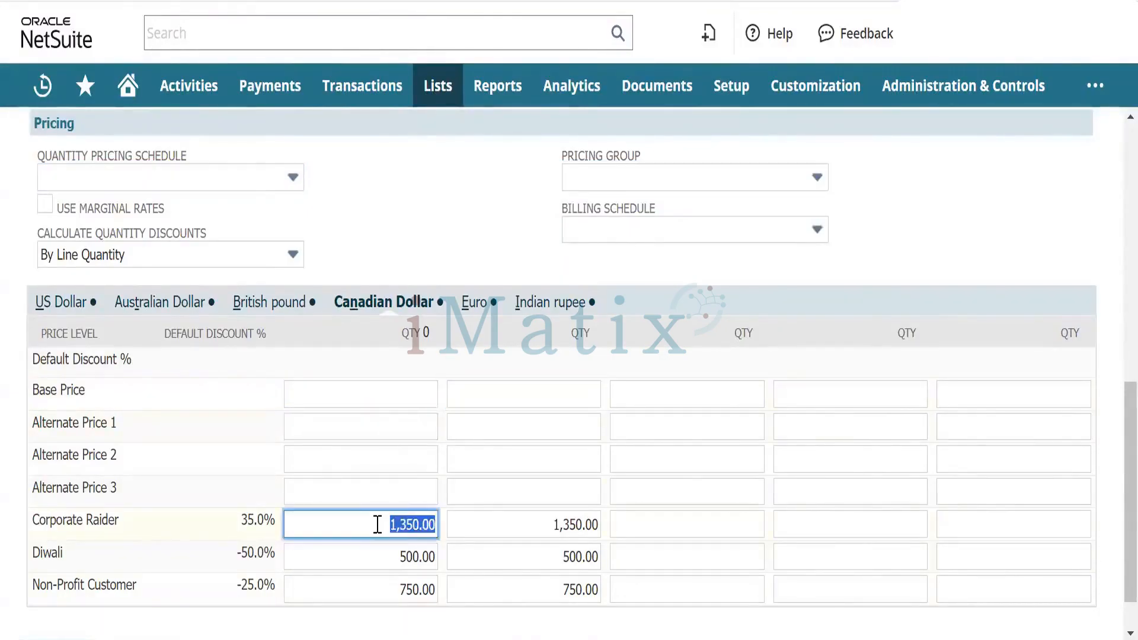
{"action": "key", "text": "Delete"}
{"action": "key", "text": "Tab"}
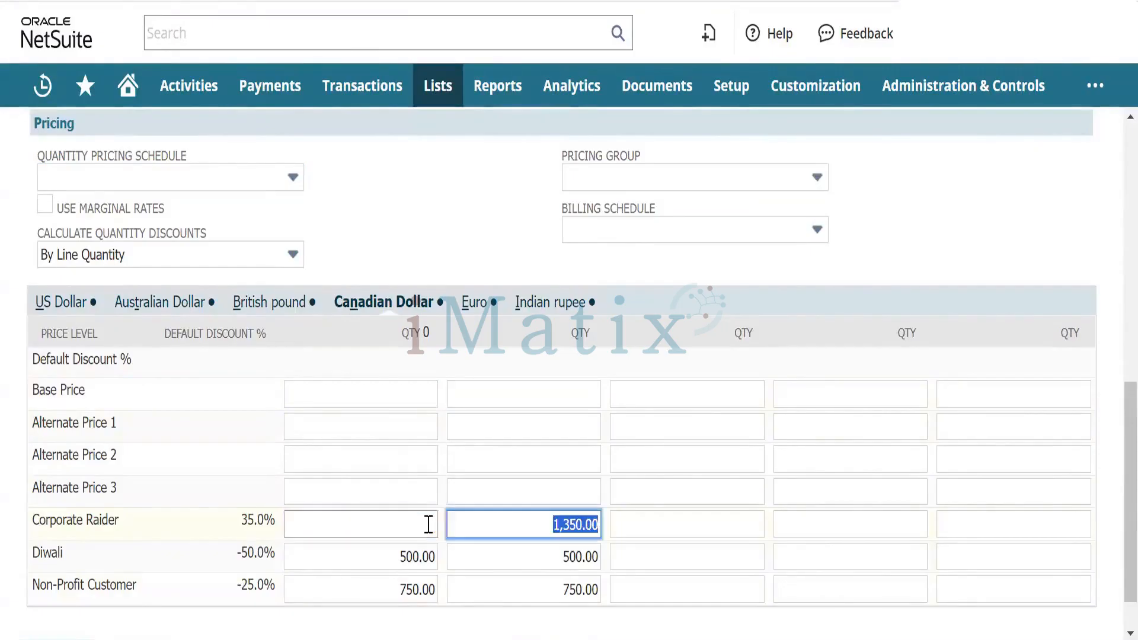
{"action": "key", "text": "Delete"}
{"action": "key", "text": "Tab"}
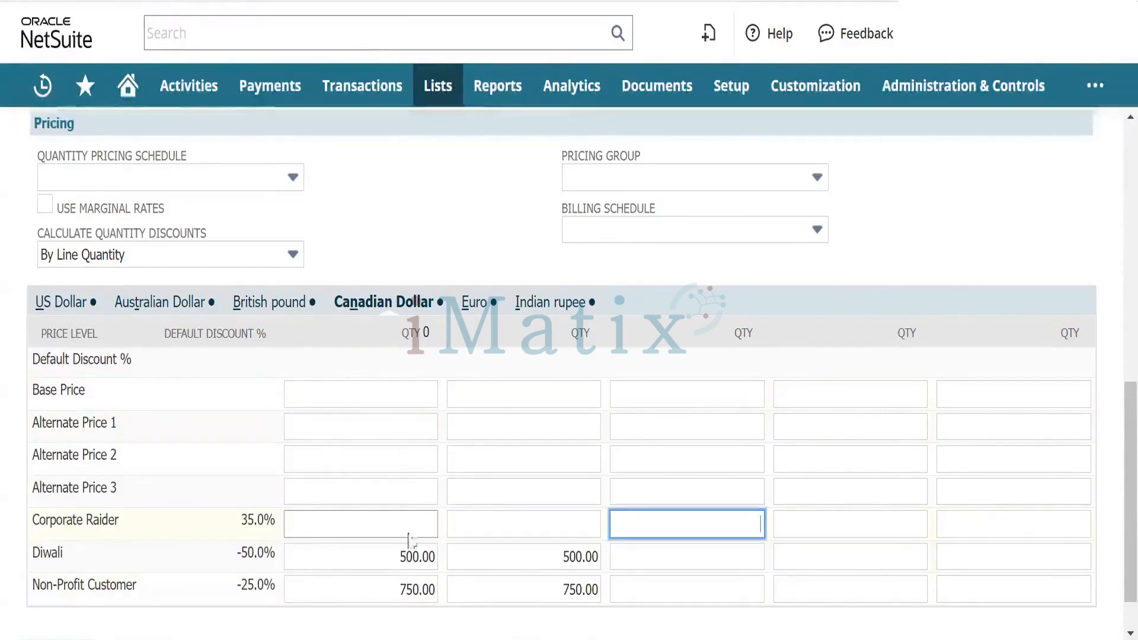
Clear the Diwali prices in the first two Canadian Dollar quantity columns
{"action": "left_click", "coordinate": [394, 555]}
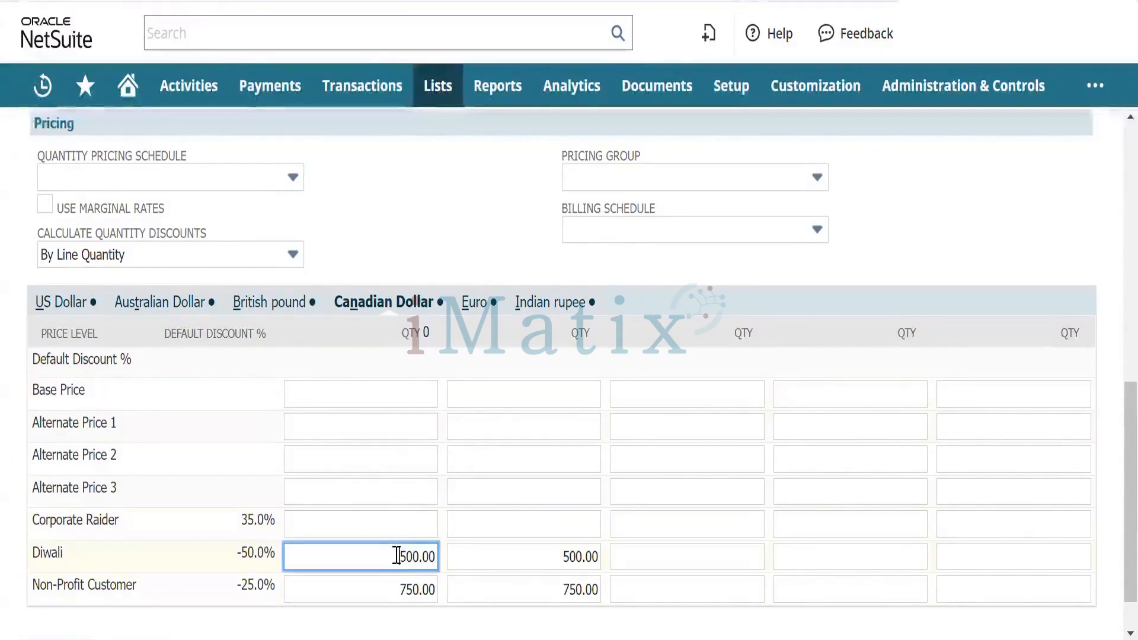
{"action": "key", "text": "Right"}
{"action": "key", "text": "Right"}
{"action": "key", "text": "Right"}
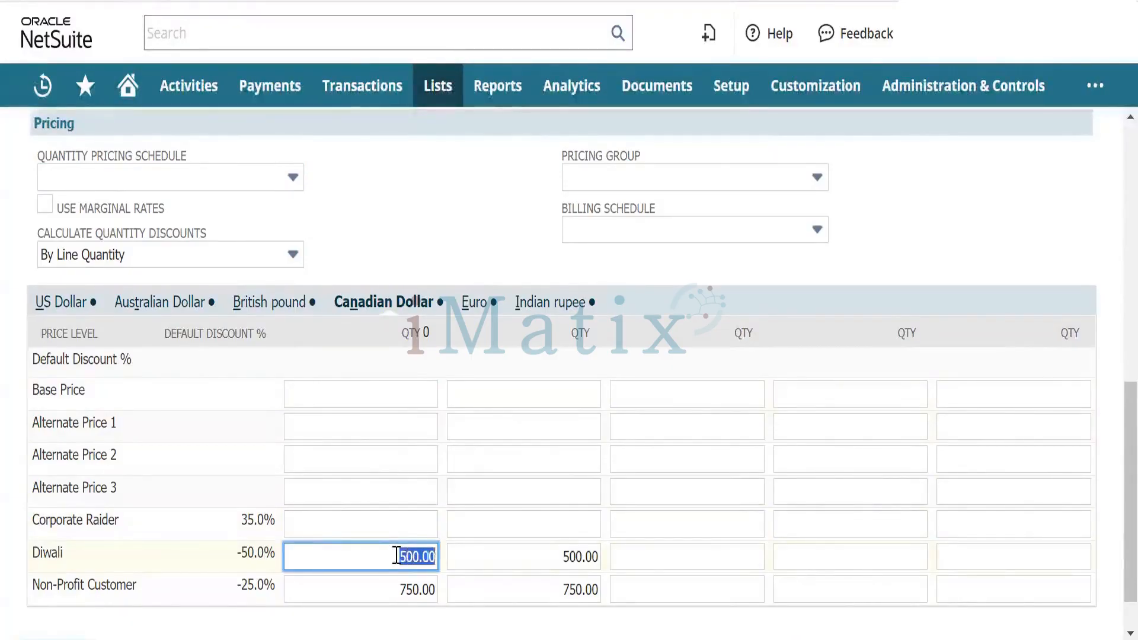
{"action": "key", "text": "BackSpace"}
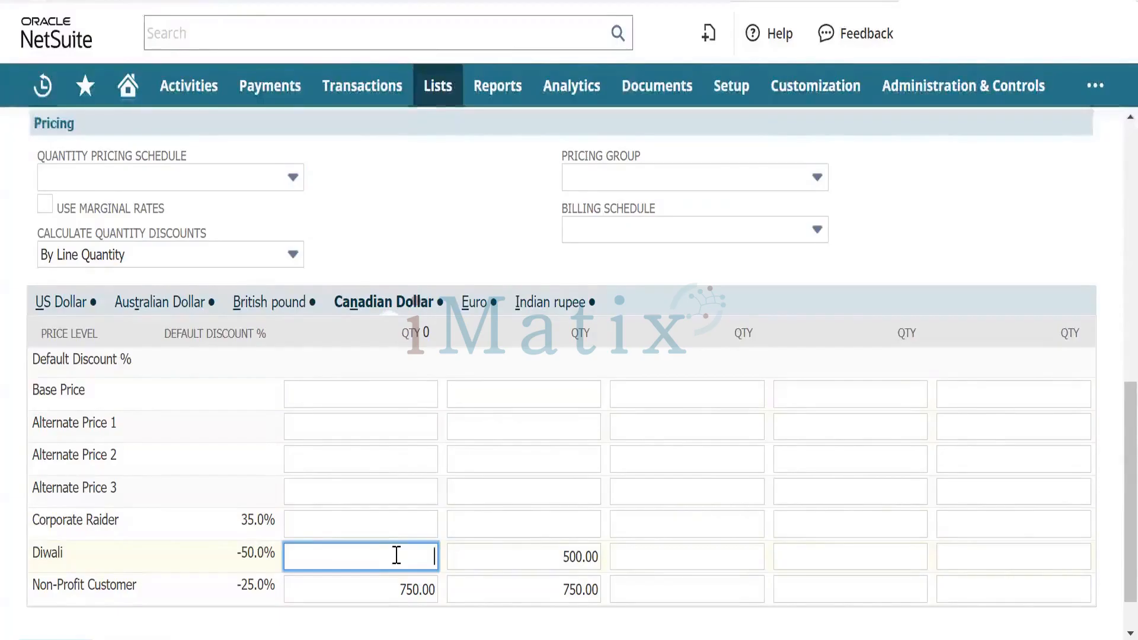
{"action": "key", "text": "Tab"}
{"action": "key", "text": "BackSpace"}
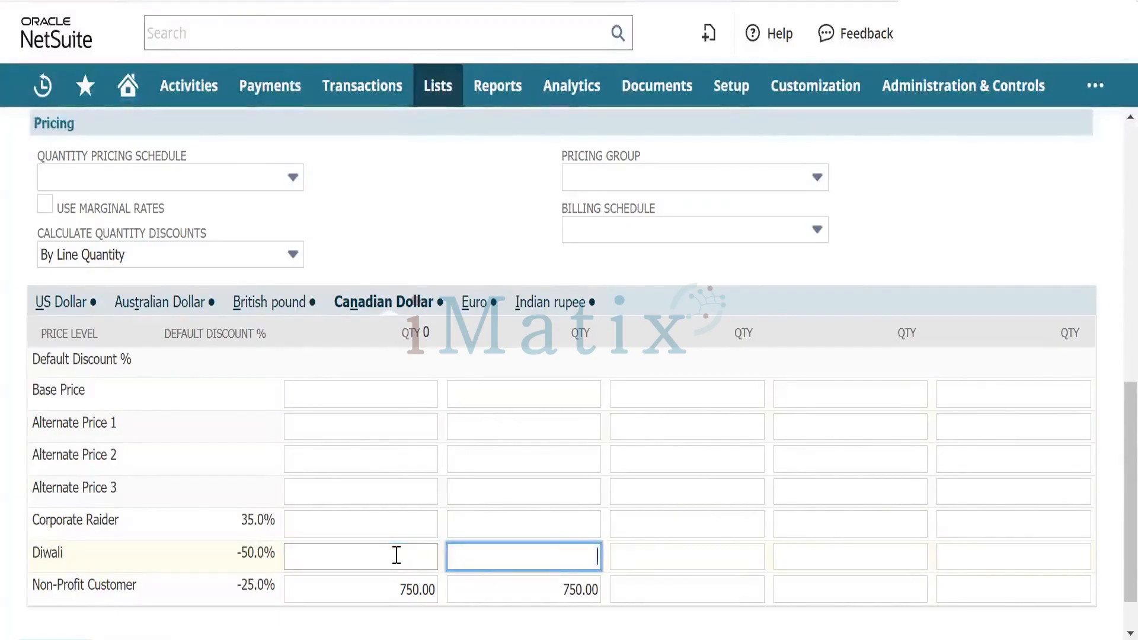
Clear the Non-Profit Customer prices in the first two Canadian Dollar quantity columns
{"action": "left_click", "coordinate": [398, 590]}
{"action": "double_click", "coordinate": [399, 590]}
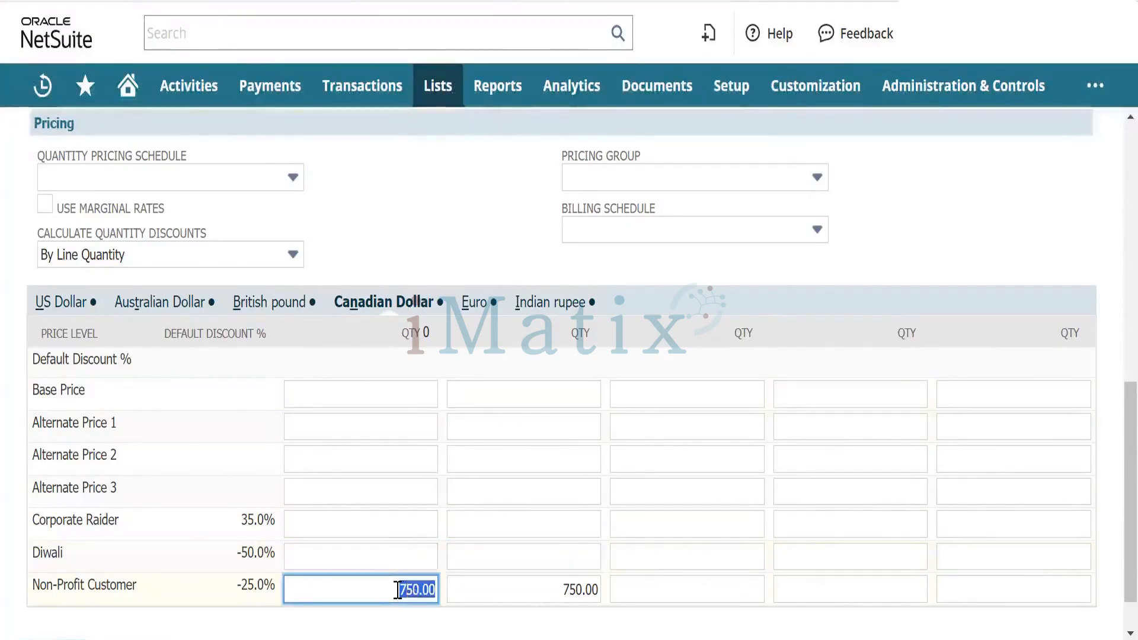
{"action": "key", "text": "BackSpace"}
{"action": "key", "text": "Tab"}
{"action": "key", "text": "BackSpace"}
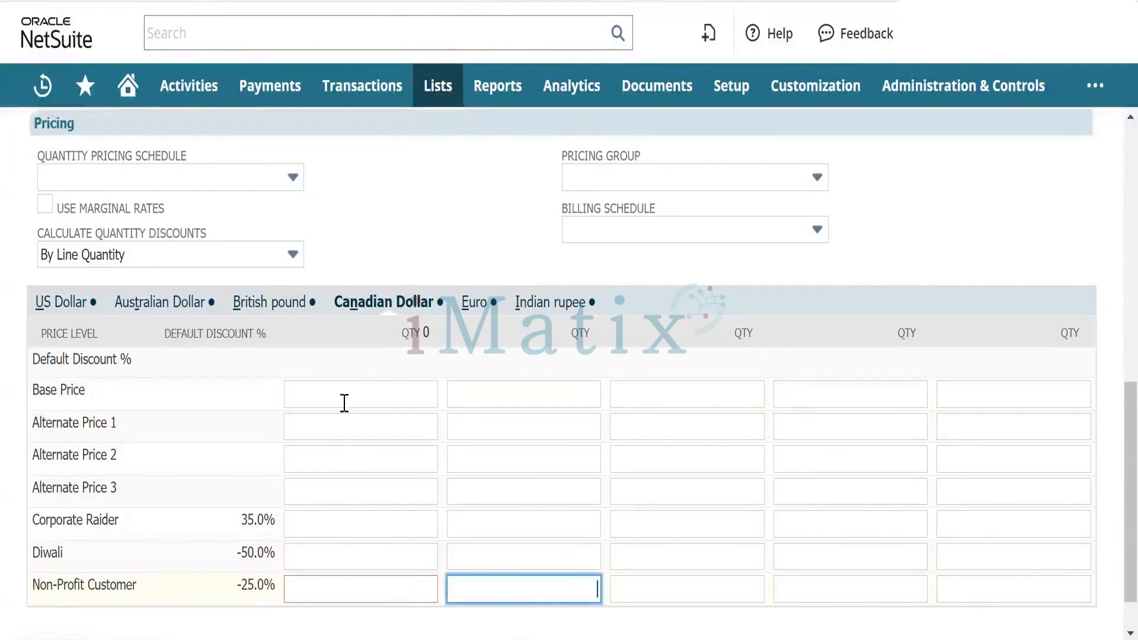
Choose 4010 Revenue : Sales from the Income type accounts as the item's income account, and set its tax schedule to Non Taxable
{"action": "scroll", "coordinate": [508, 452], "scroll_direction": "up", "scroll_amount": 6}
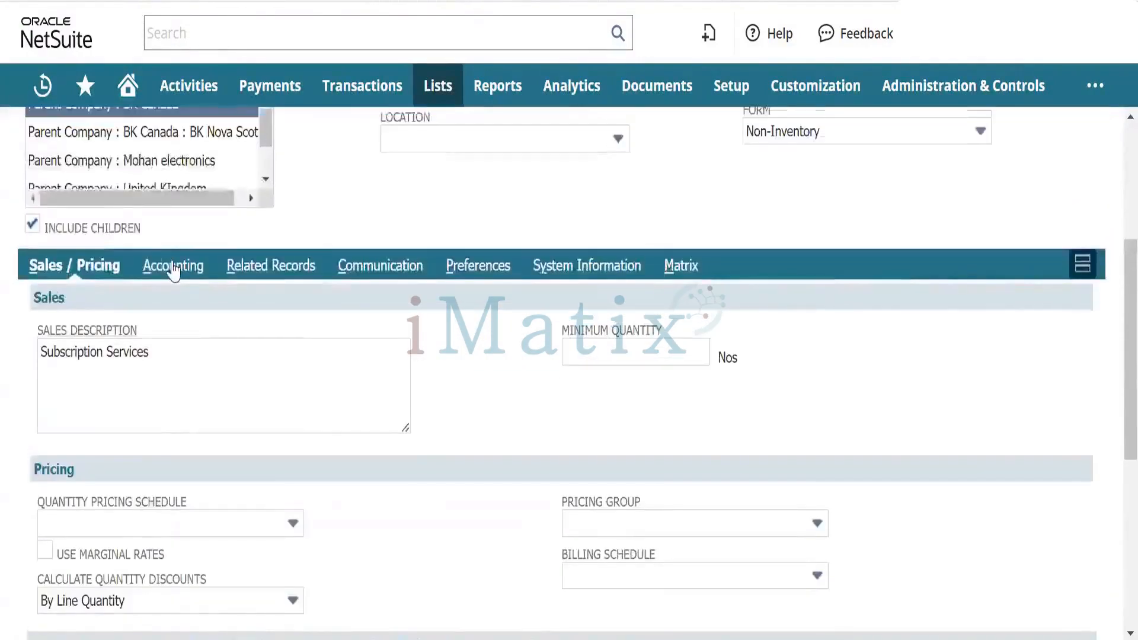
{"action": "left_click", "coordinate": [172, 266]}
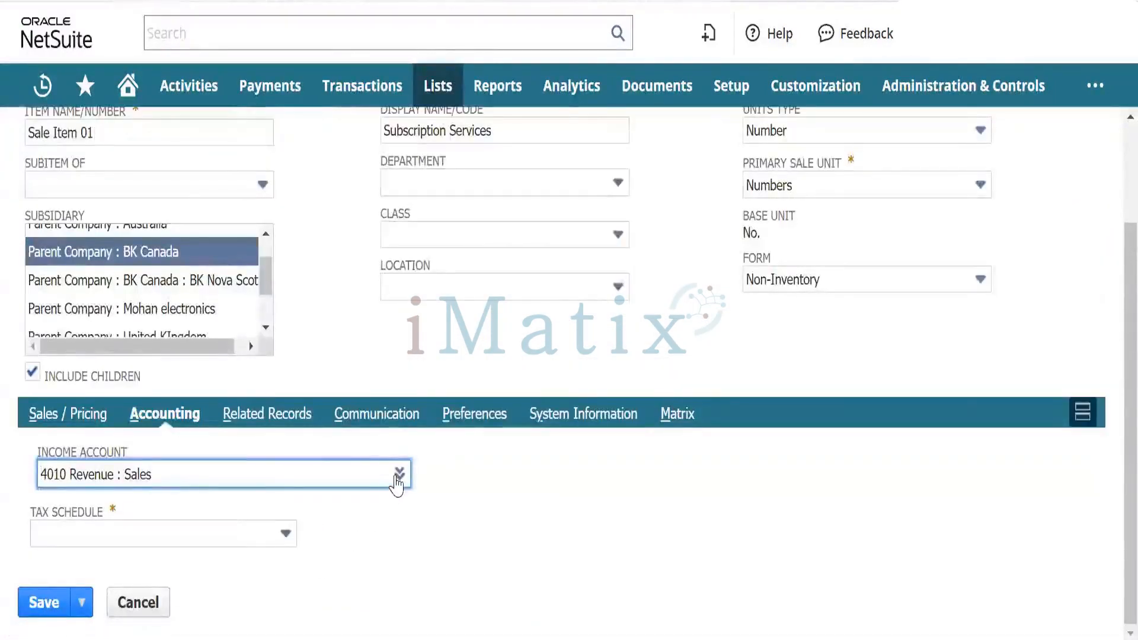
{"action": "mouse_move", "coordinate": [399, 475]}
{"action": "left_click", "coordinate": [386, 501]}
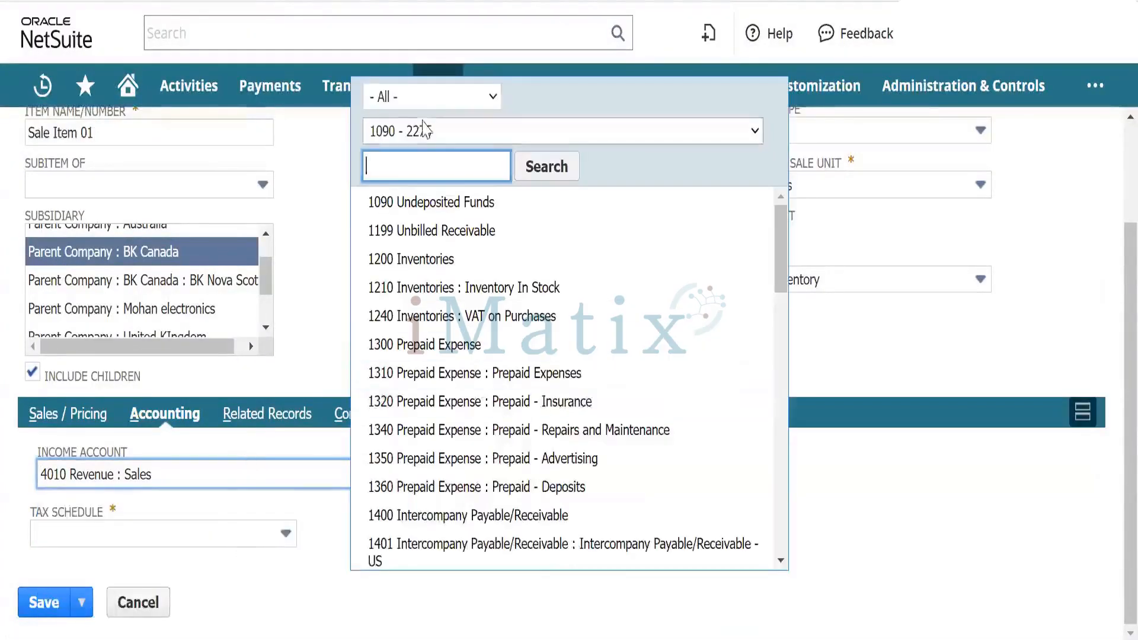
{"action": "left_click", "coordinate": [450, 98]}
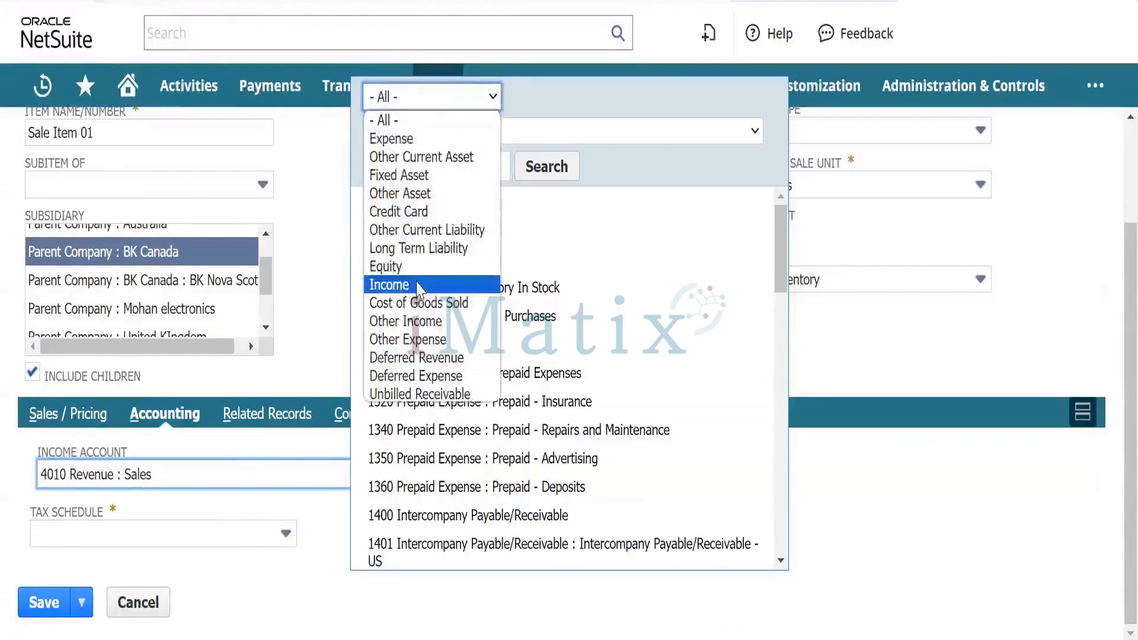
{"action": "left_click", "coordinate": [403, 286]}
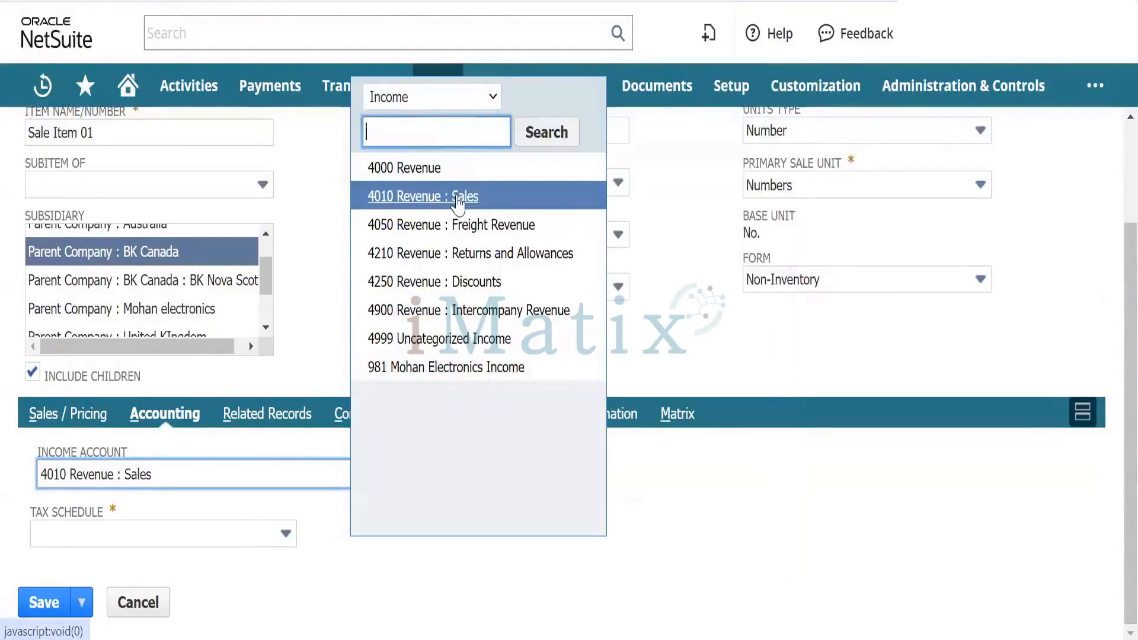
{"action": "left_click", "coordinate": [458, 200]}
{"action": "left_click", "coordinate": [135, 537]}
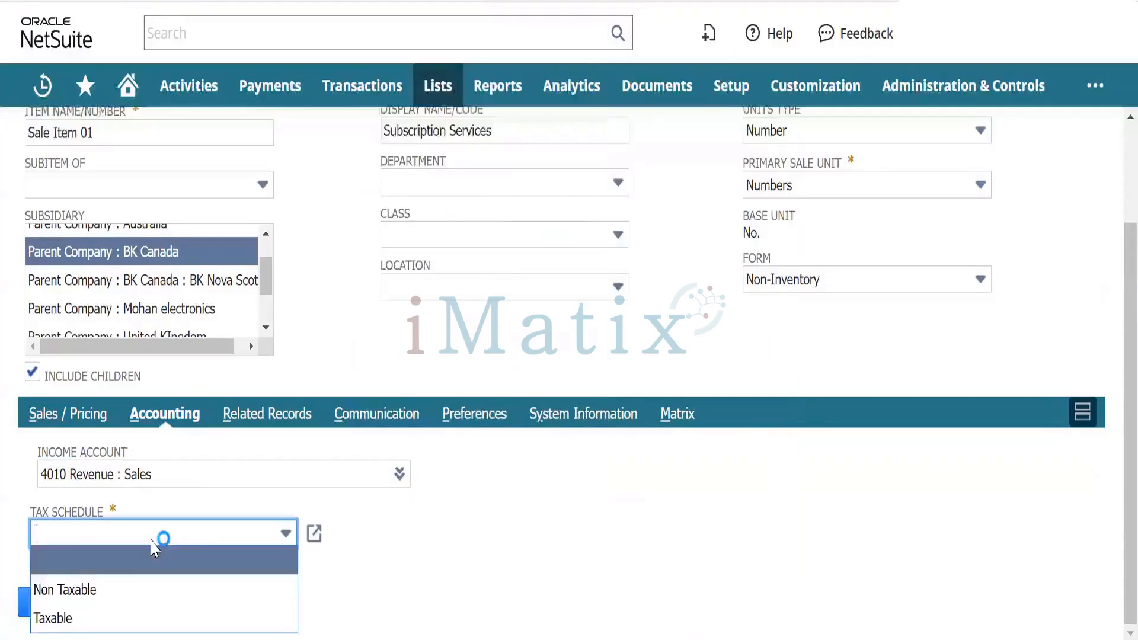
{"action": "left_click", "coordinate": [119, 589]}
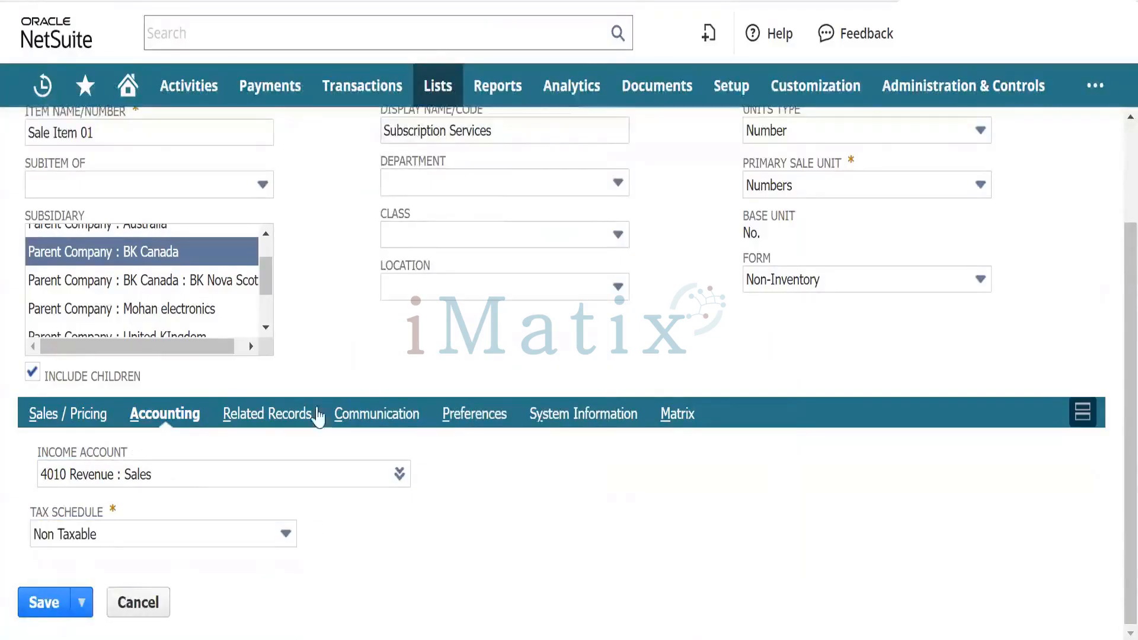
Check the item's communication and preference settings, leave Can Be Fulfilled/Received unchecked, and save the item
{"action": "left_click", "coordinate": [357, 422]}
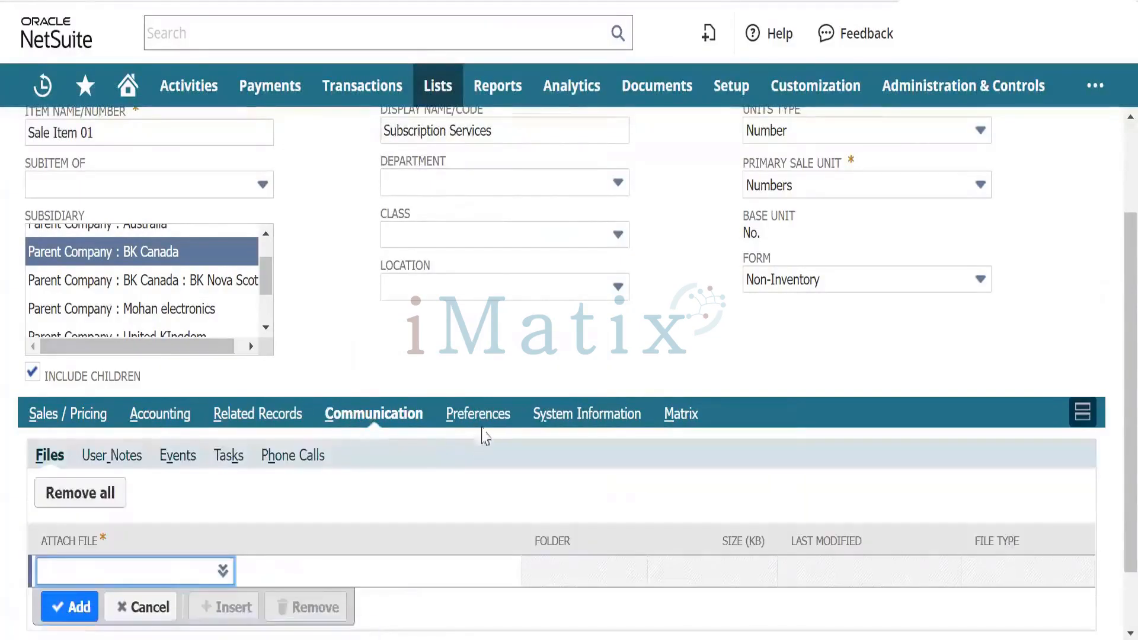
{"action": "left_click", "coordinate": [478, 415]}
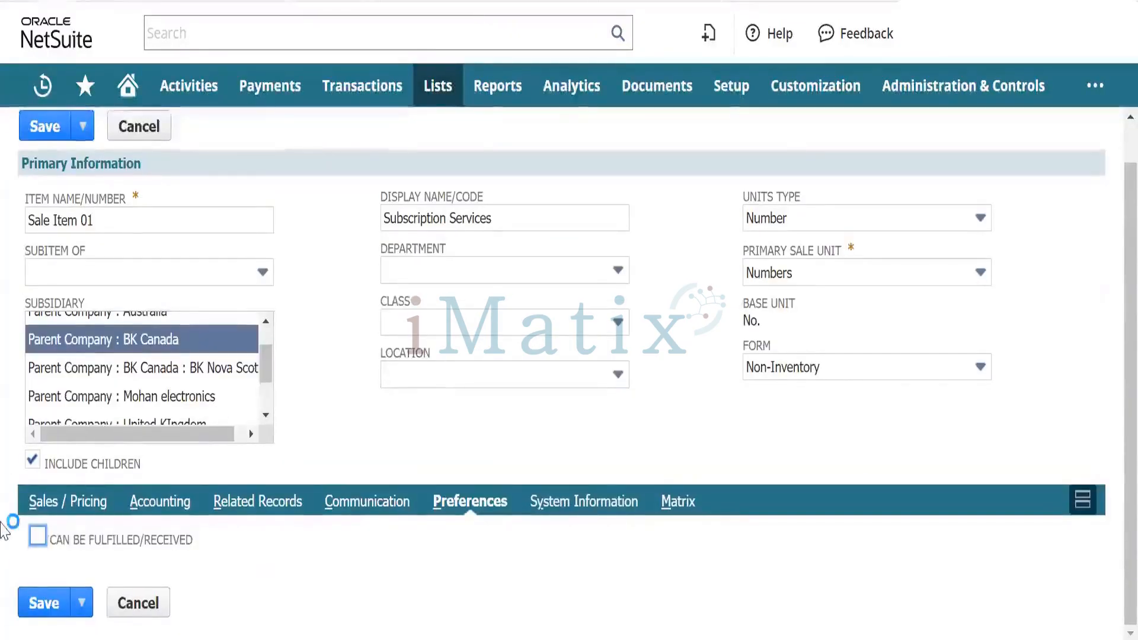
{"action": "left_click", "coordinate": [36, 539]}
{"action": "left_click", "coordinate": [36, 540]}
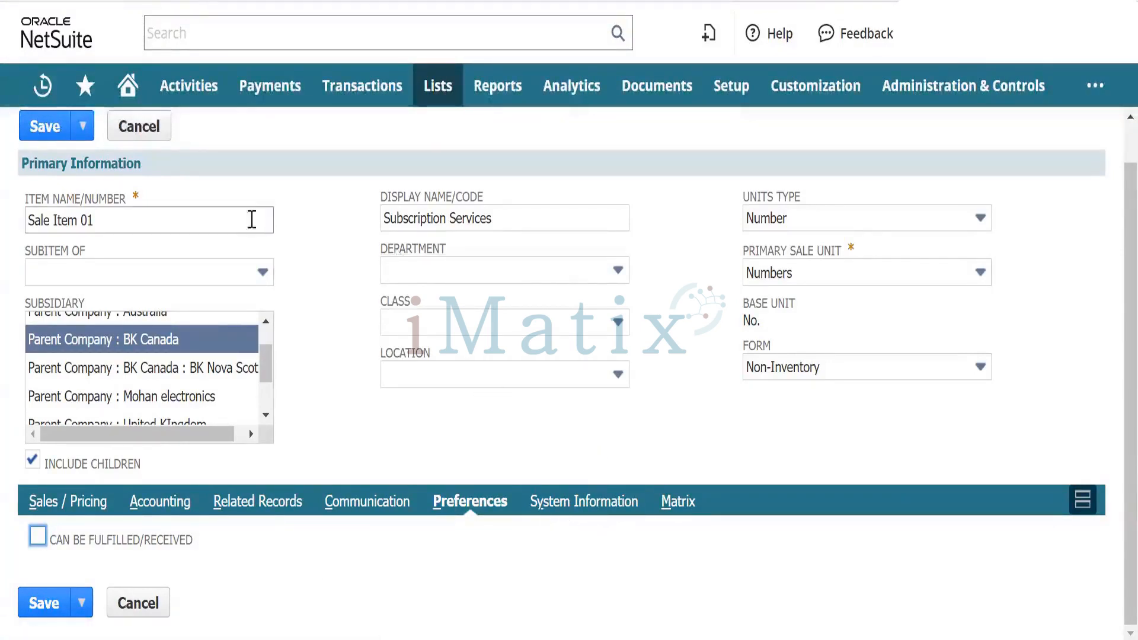
{"action": "left_click", "coordinate": [45, 136]}
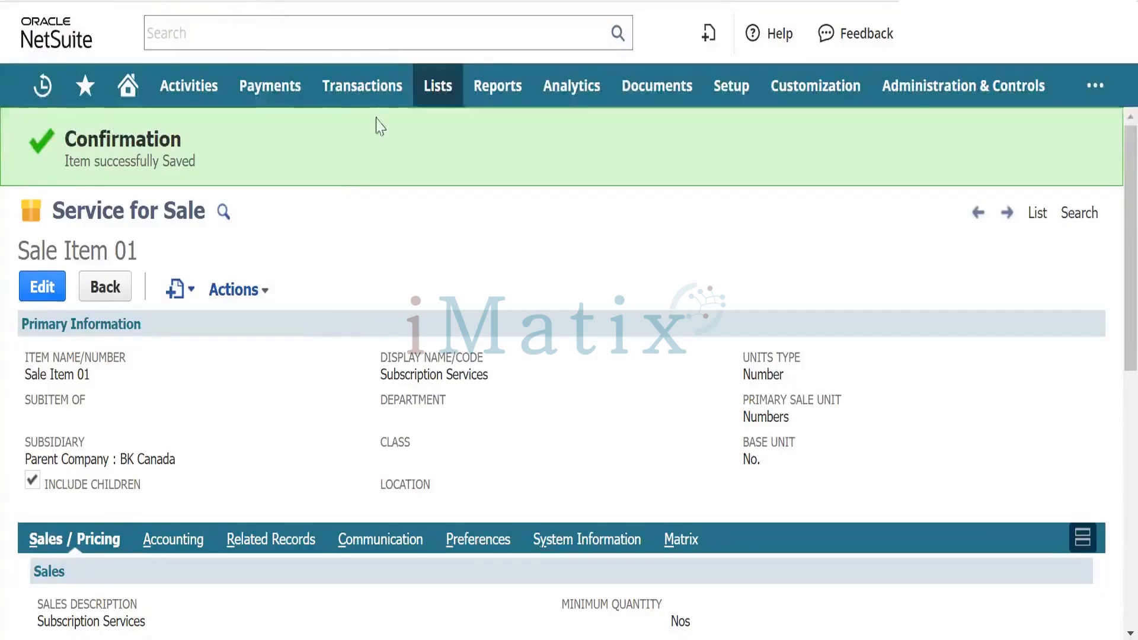
Start a new customer record of type Company and name the company Shiprocket Inc
{"action": "mouse_move", "coordinate": [436, 90]}
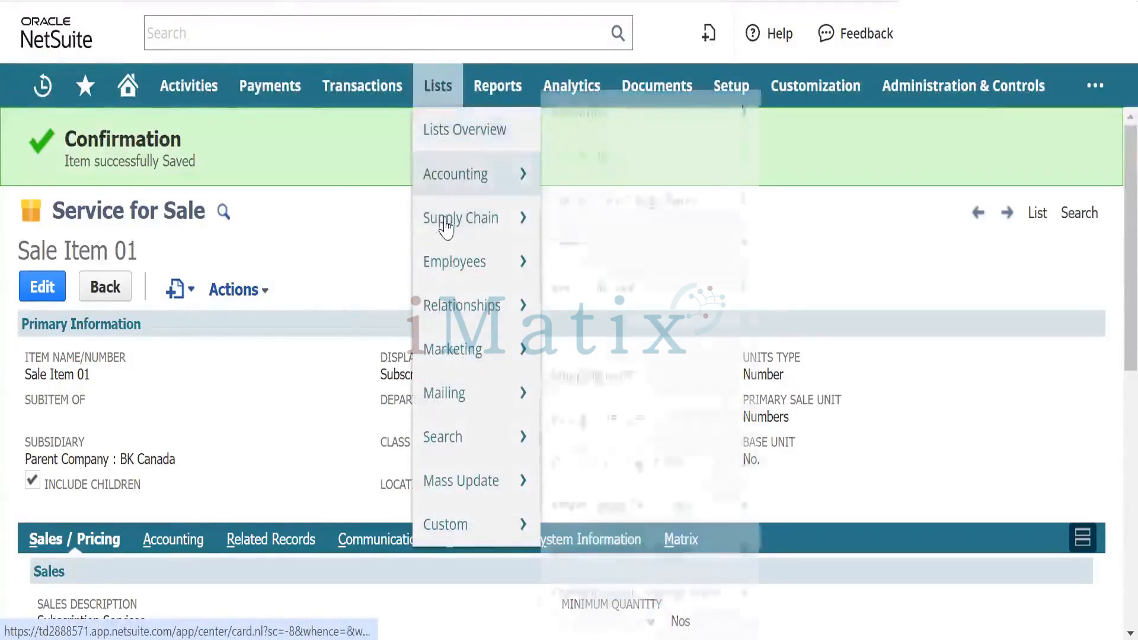
{"action": "mouse_move", "coordinate": [477, 319]}
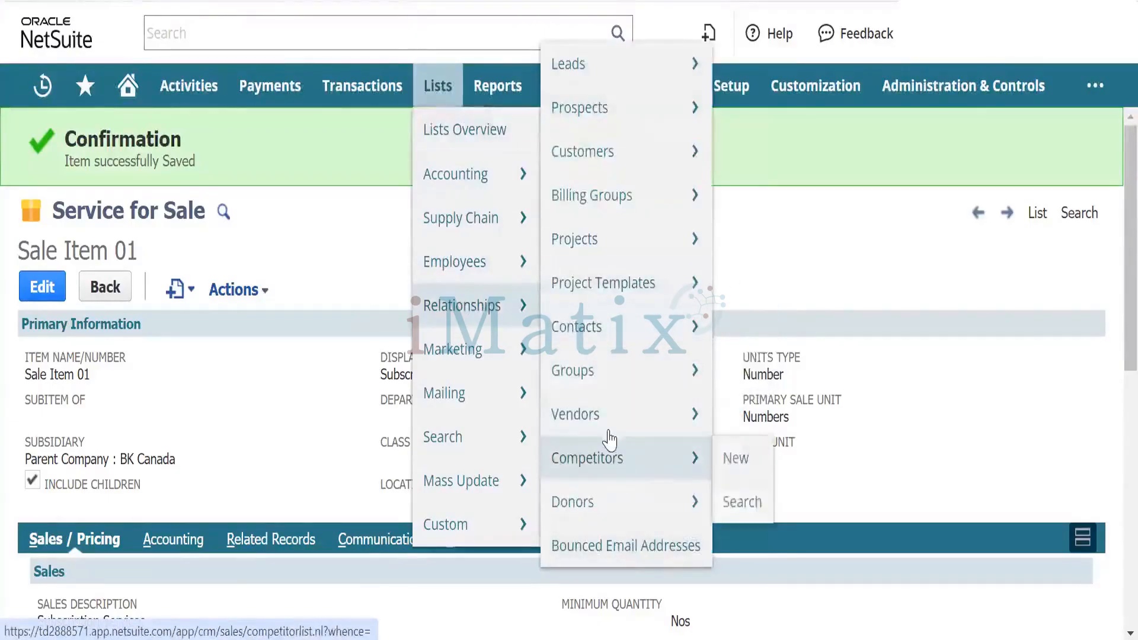
{"action": "mouse_move", "coordinate": [610, 151]}
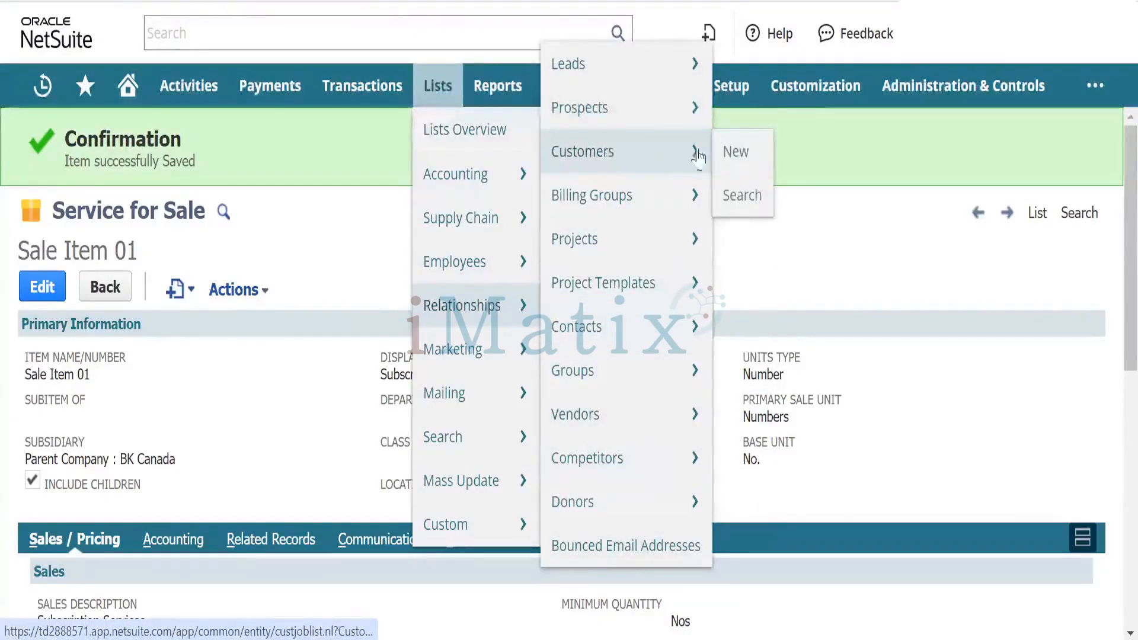
{"action": "left_click", "coordinate": [735, 155]}
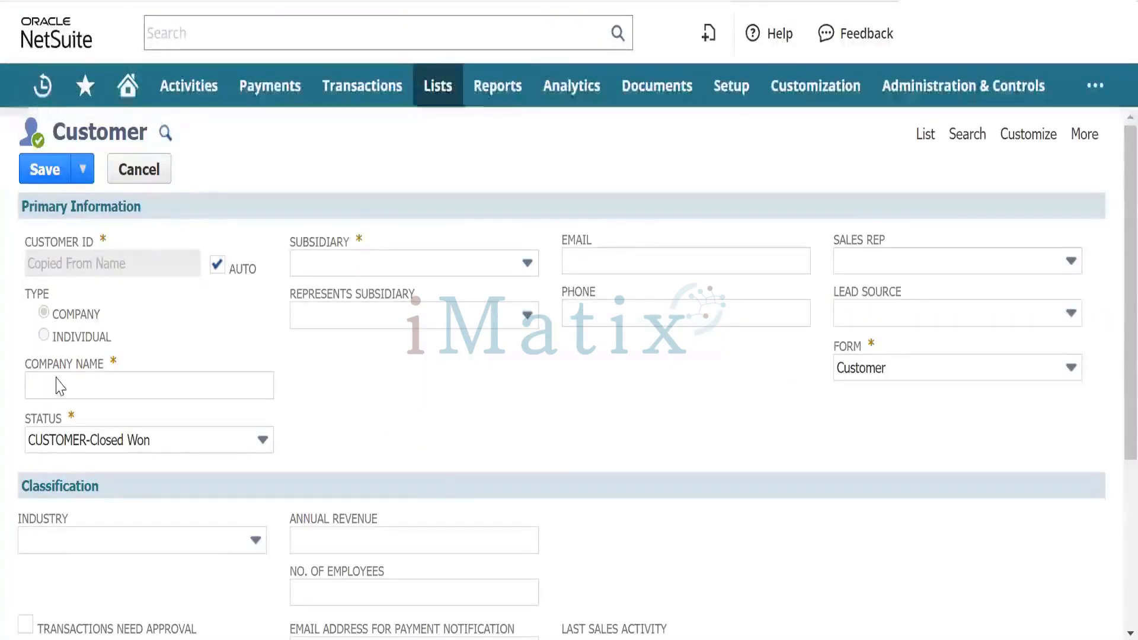
{"action": "left_click", "coordinate": [86, 384]}
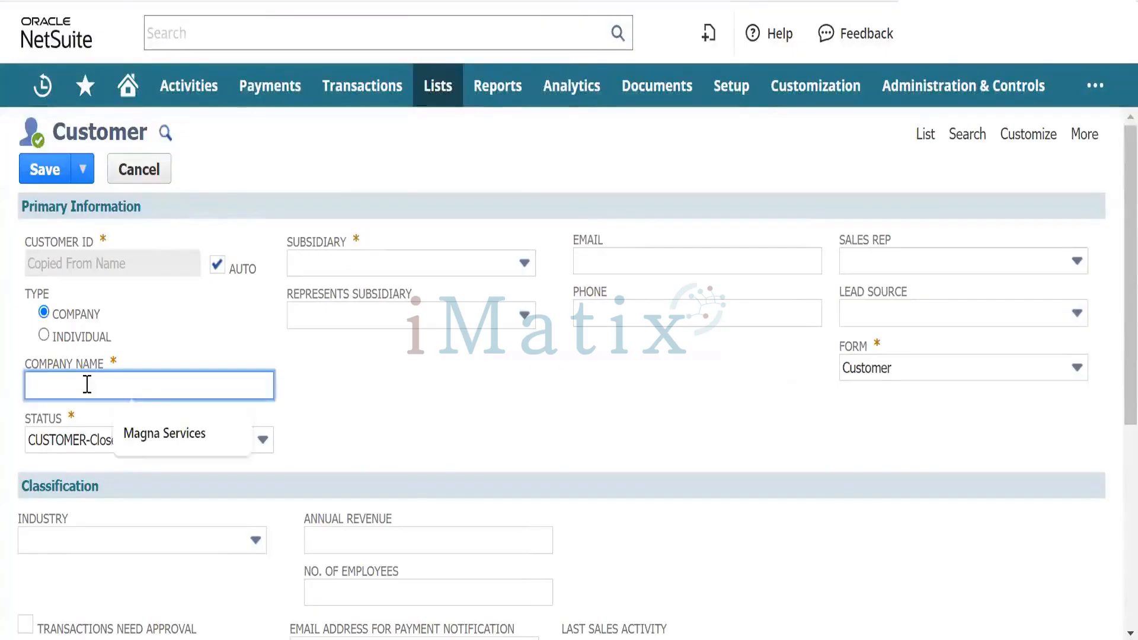
{"action": "type", "text": "Shipro"}
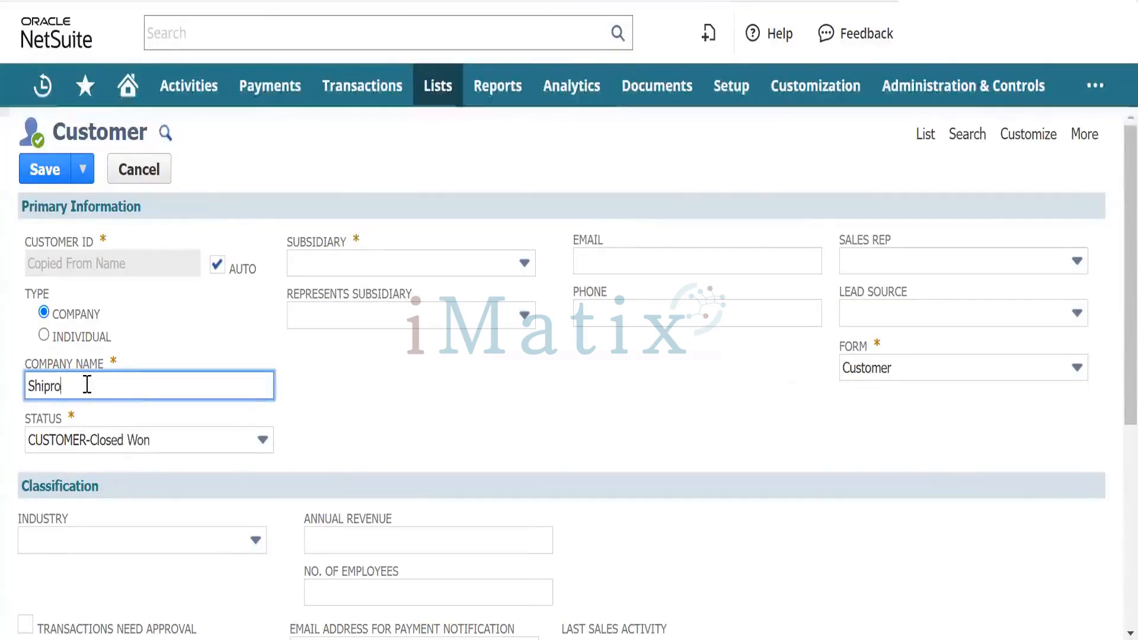
{"action": "type", "text": "cket Inc."}
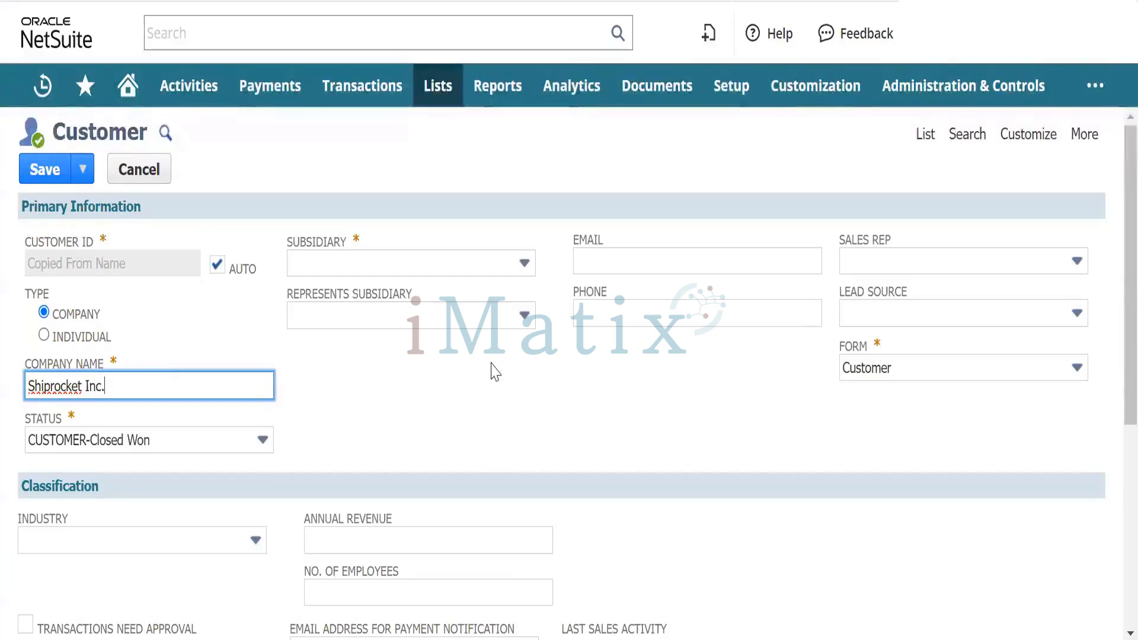
{"action": "key", "text": "Tab"}
{"action": "key", "text": "Tab"}
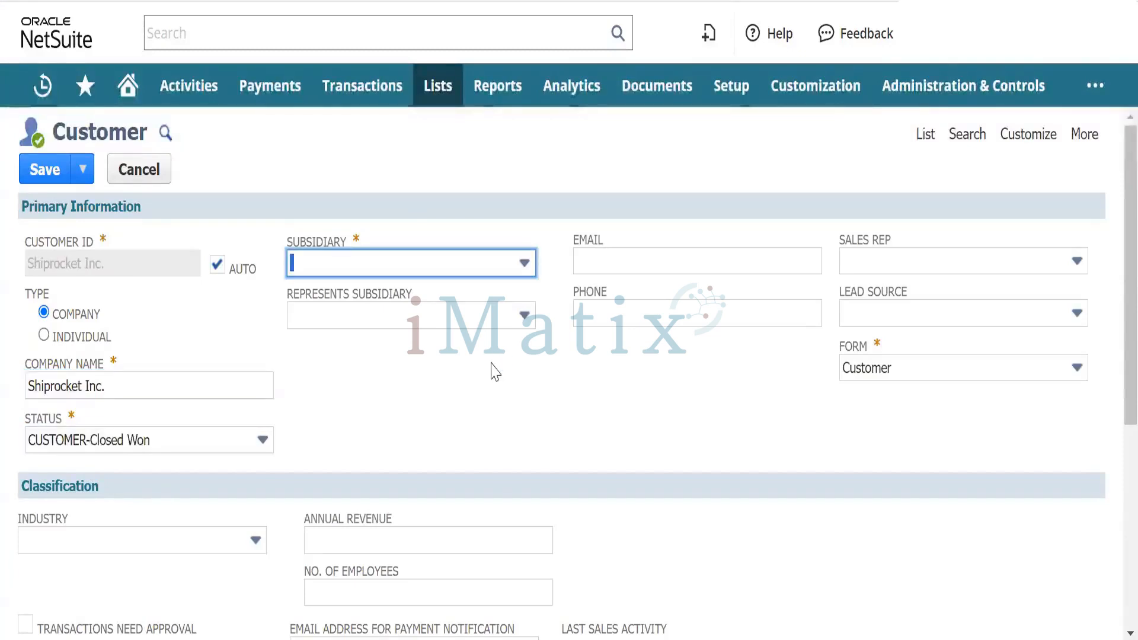
Set the customer's subsidiary to BK Nova Scotia under BK Canada
{"action": "left_click", "coordinate": [488, 273]}
{"action": "scroll", "coordinate": [349, 448], "scroll_direction": "down", "scroll_amount": 1}
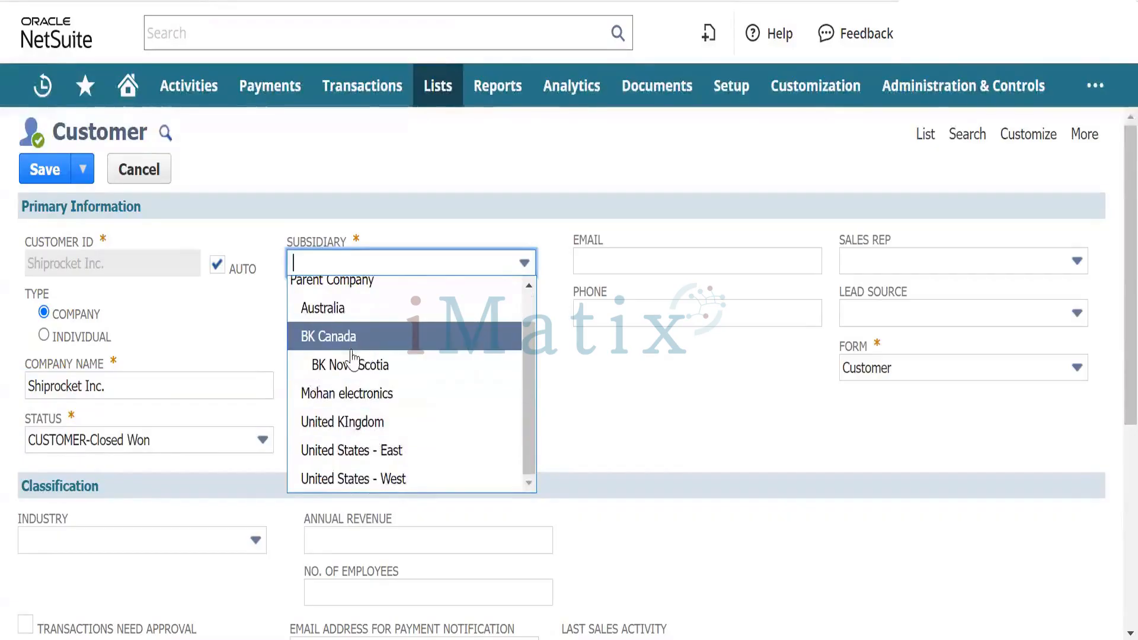
{"action": "left_click", "coordinate": [452, 327]}
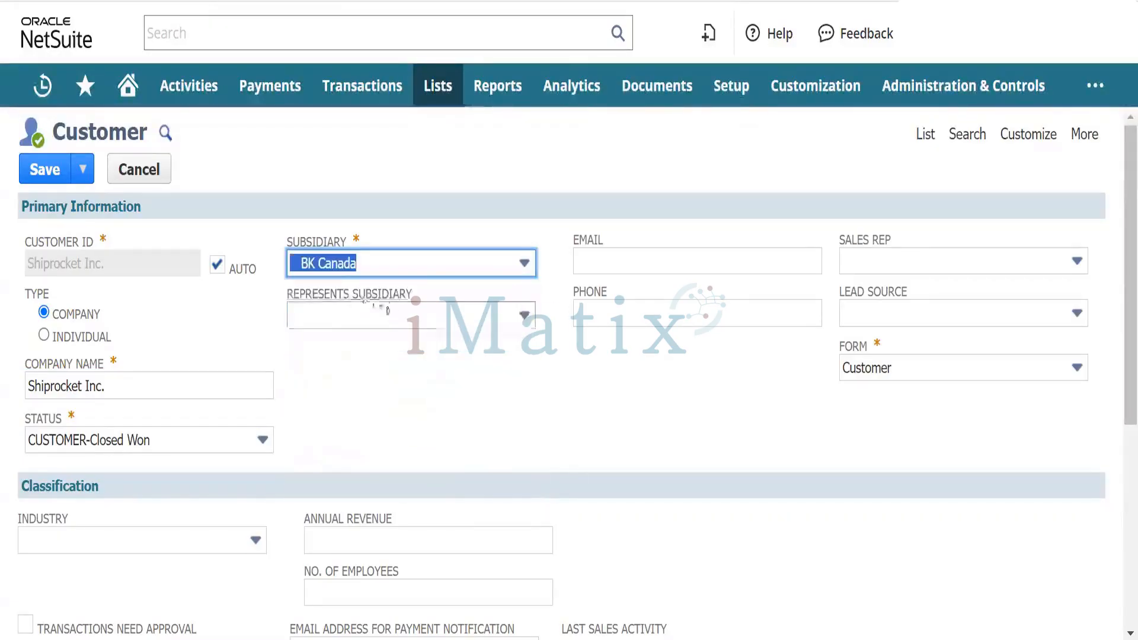
{"action": "left_click", "coordinate": [522, 262]}
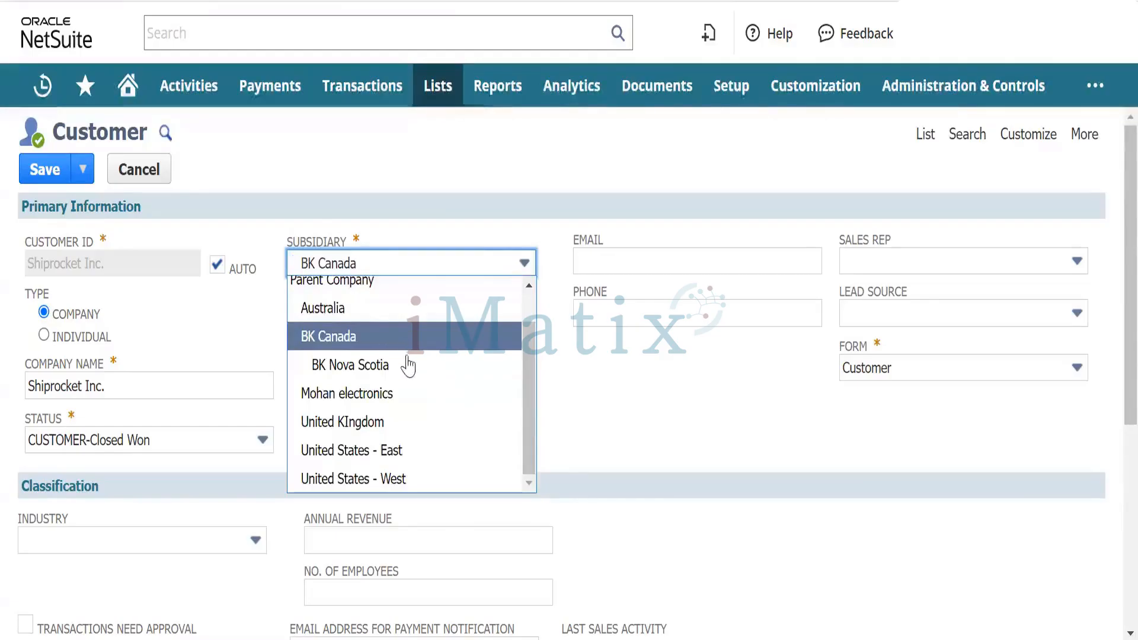
{"action": "left_click", "coordinate": [409, 366]}
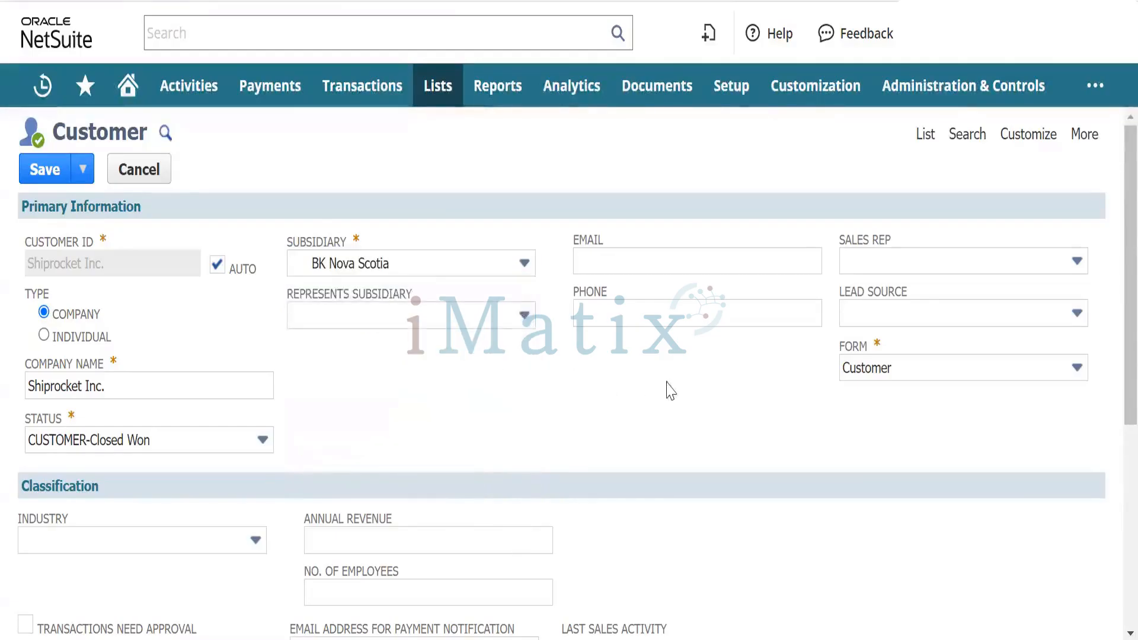
Examine the customer form's sections and the choices offered for its sales rep and status
{"action": "scroll", "coordinate": [396, 312], "scroll_direction": "down", "scroll_amount": 3}
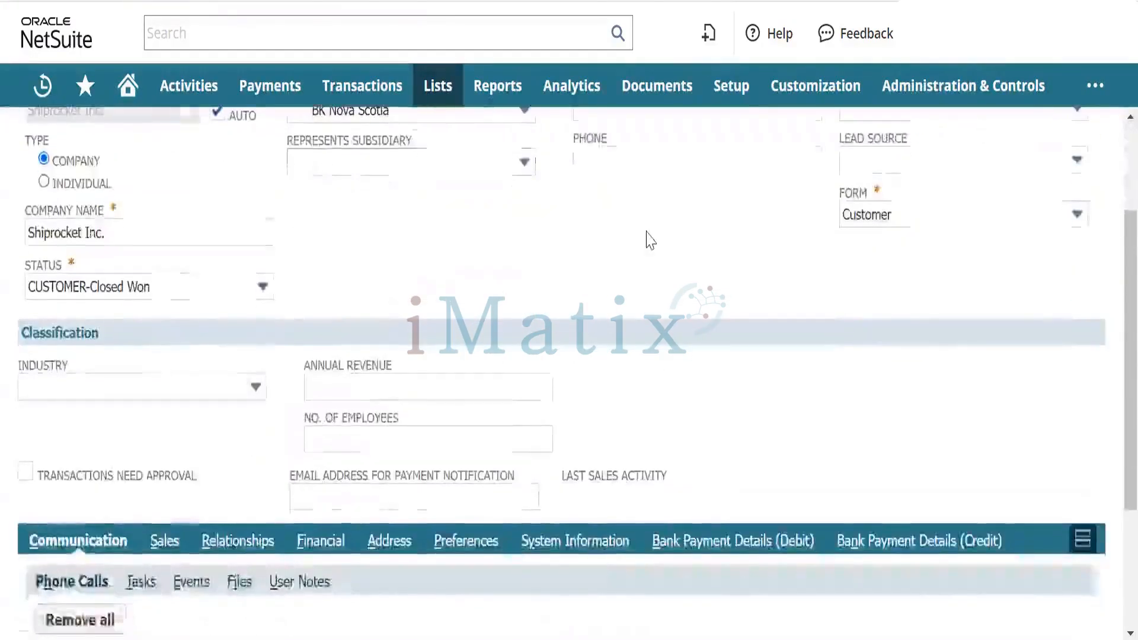
{"action": "scroll", "coordinate": [651, 240], "scroll_direction": "down", "scroll_amount": 2}
{"action": "scroll", "coordinate": [651, 240], "scroll_direction": "up", "scroll_amount": 5}
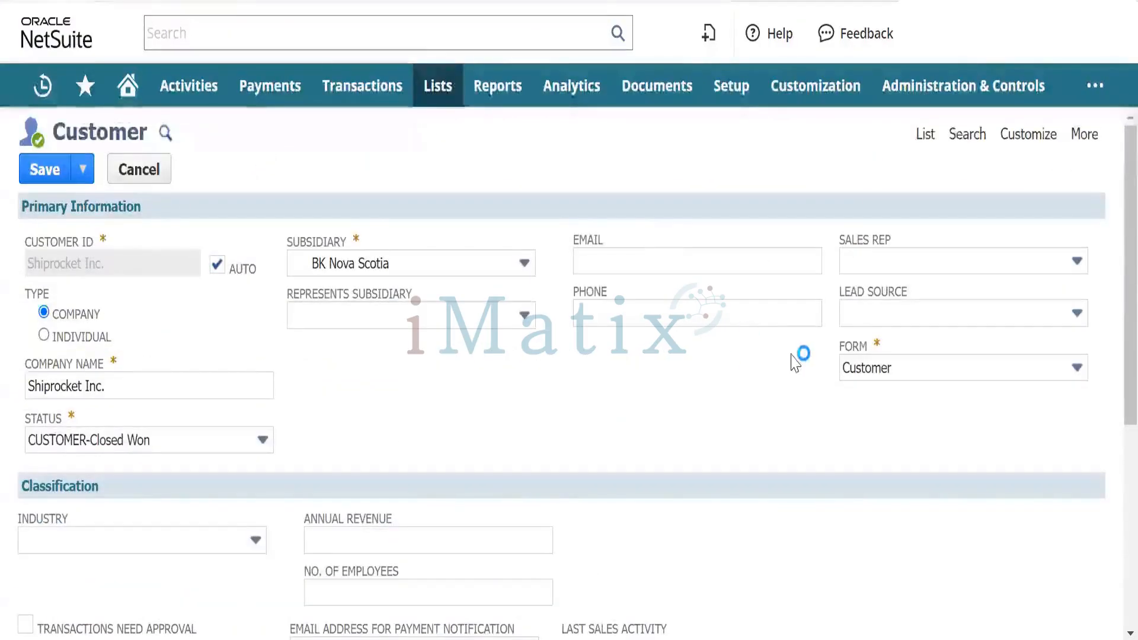
{"action": "left_click", "coordinate": [972, 270]}
{"action": "left_click", "coordinate": [976, 262]}
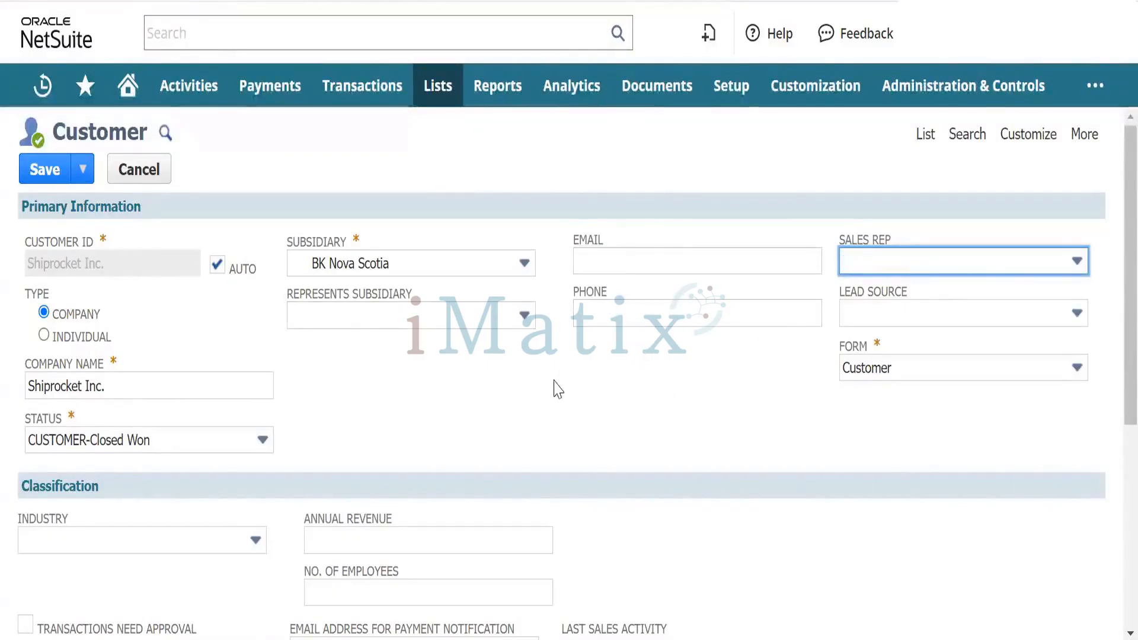
{"action": "left_click", "coordinate": [957, 256]}
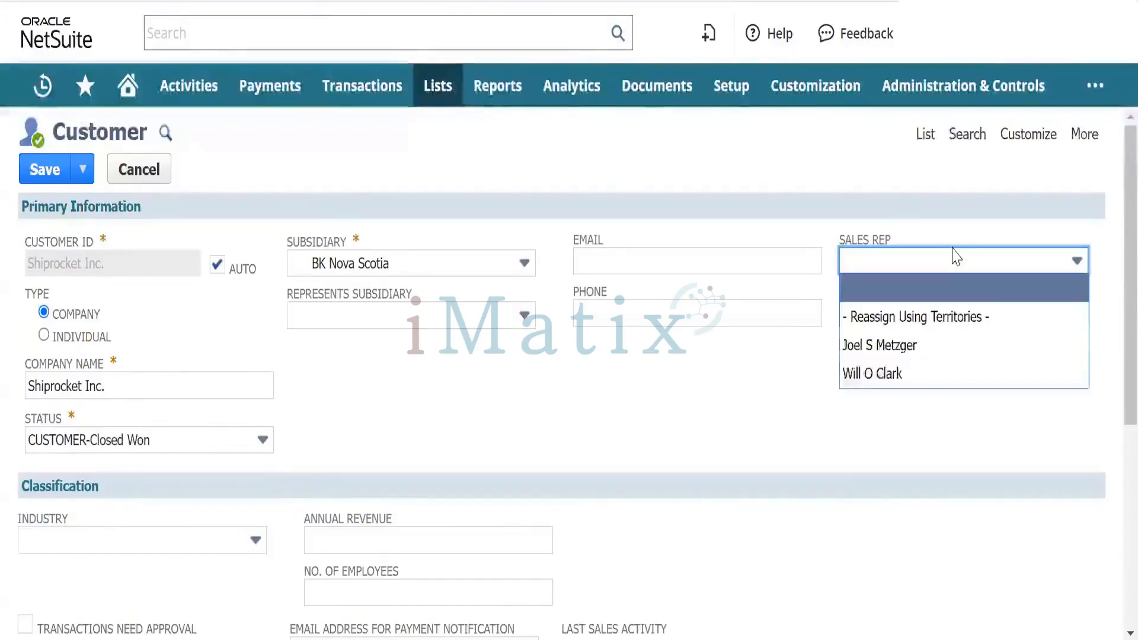
{"action": "left_click", "coordinate": [957, 256]}
{"action": "scroll", "coordinate": [451, 423], "scroll_direction": "down", "scroll_amount": 3}
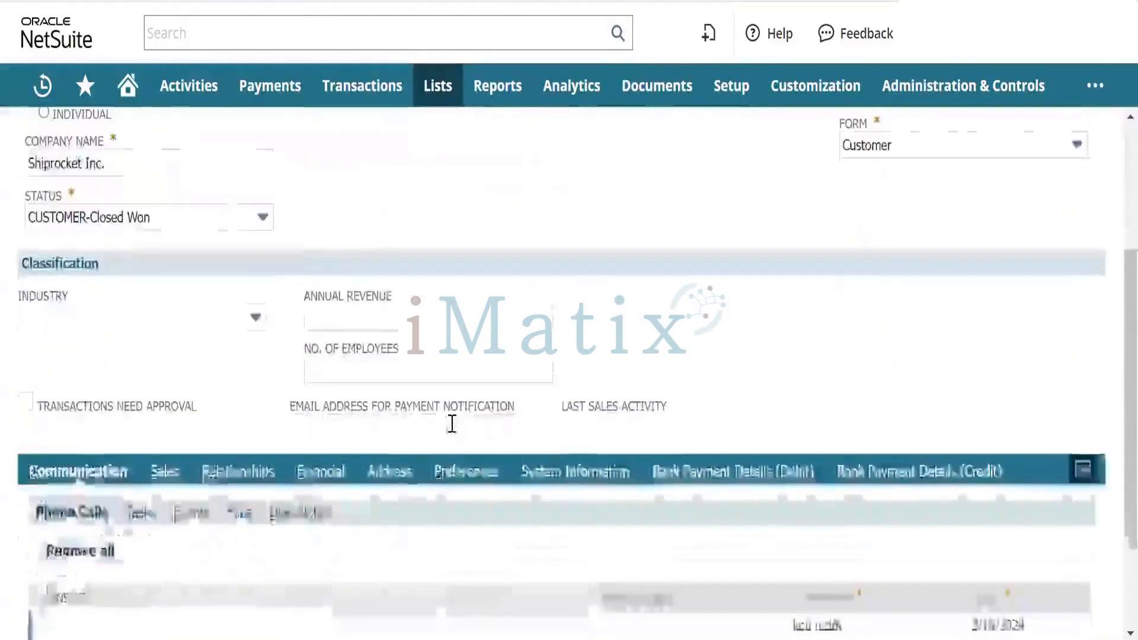
{"action": "scroll", "coordinate": [452, 424], "scroll_direction": "down", "scroll_amount": 2}
{"action": "scroll", "coordinate": [399, 431], "scroll_direction": "up", "scroll_amount": 5}
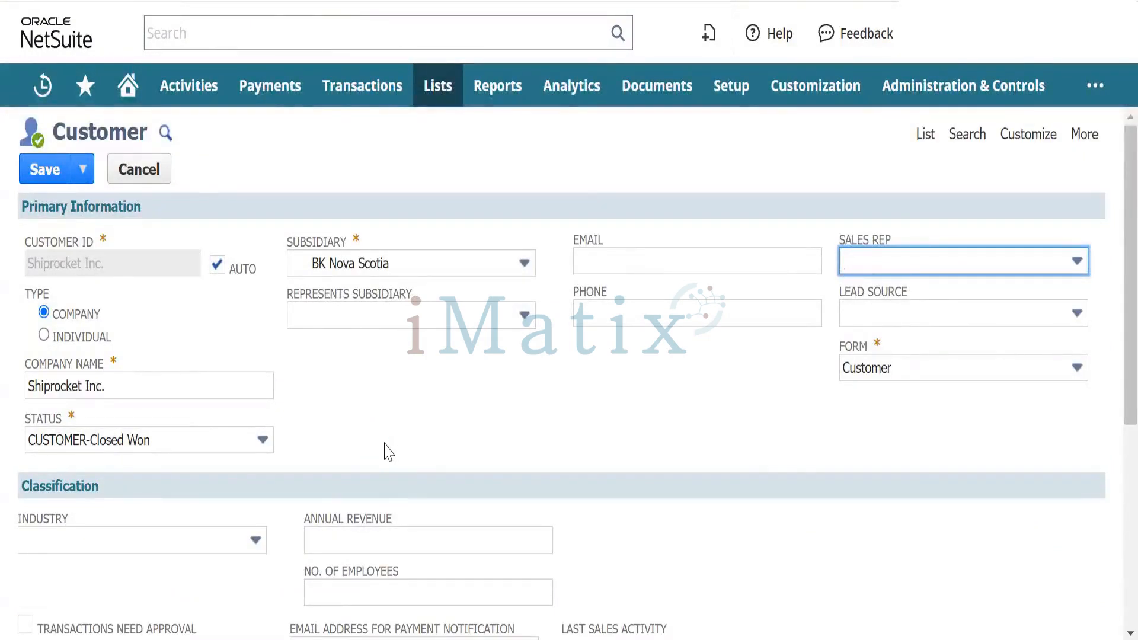
{"action": "left_click", "coordinate": [201, 448]}
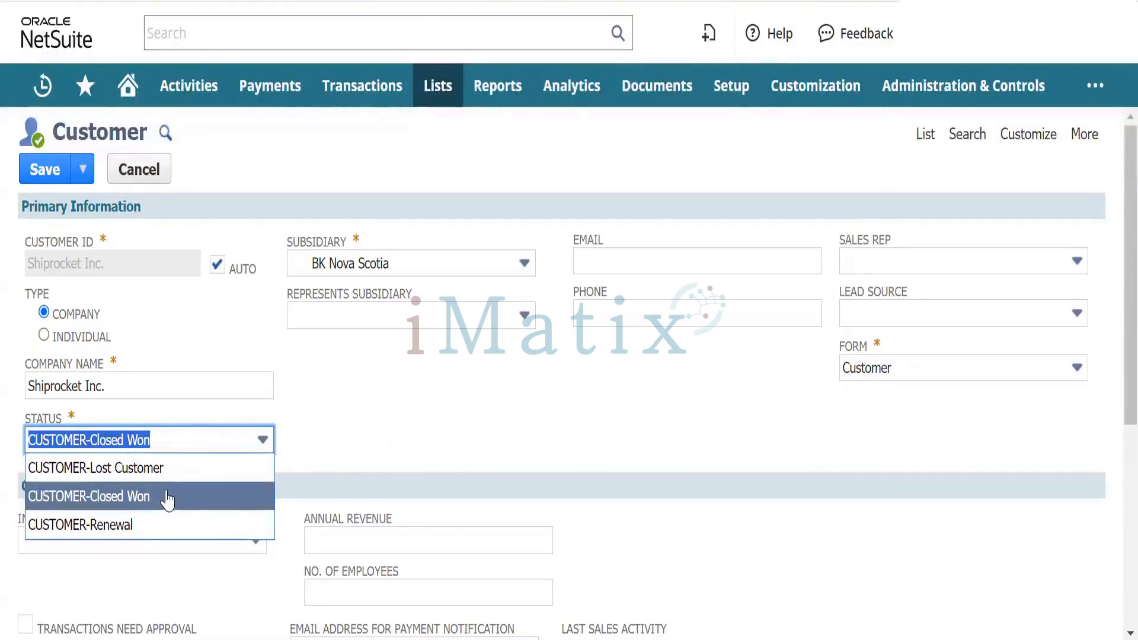
{"action": "left_click", "coordinate": [445, 427]}
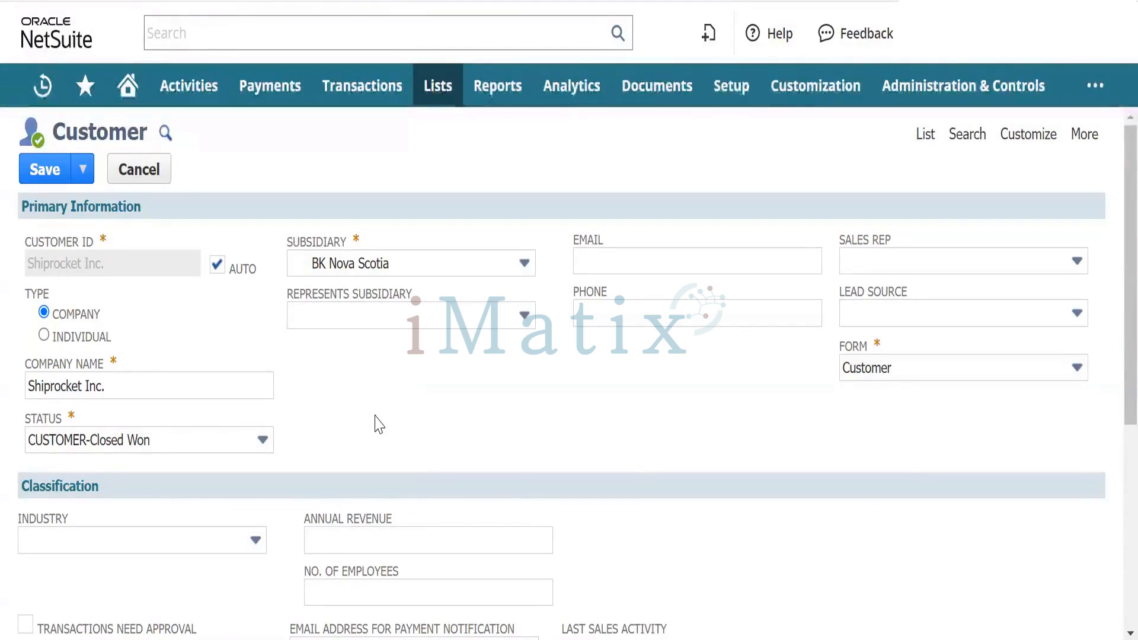
{"action": "left_click", "coordinate": [221, 449]}
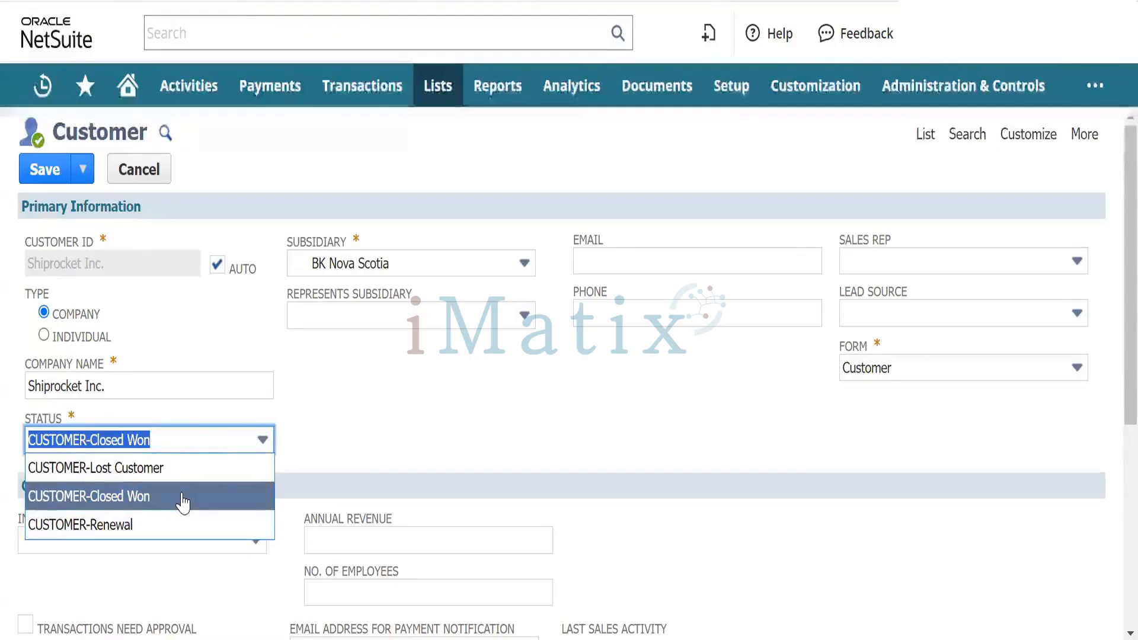
{"action": "left_click", "coordinate": [392, 431]}
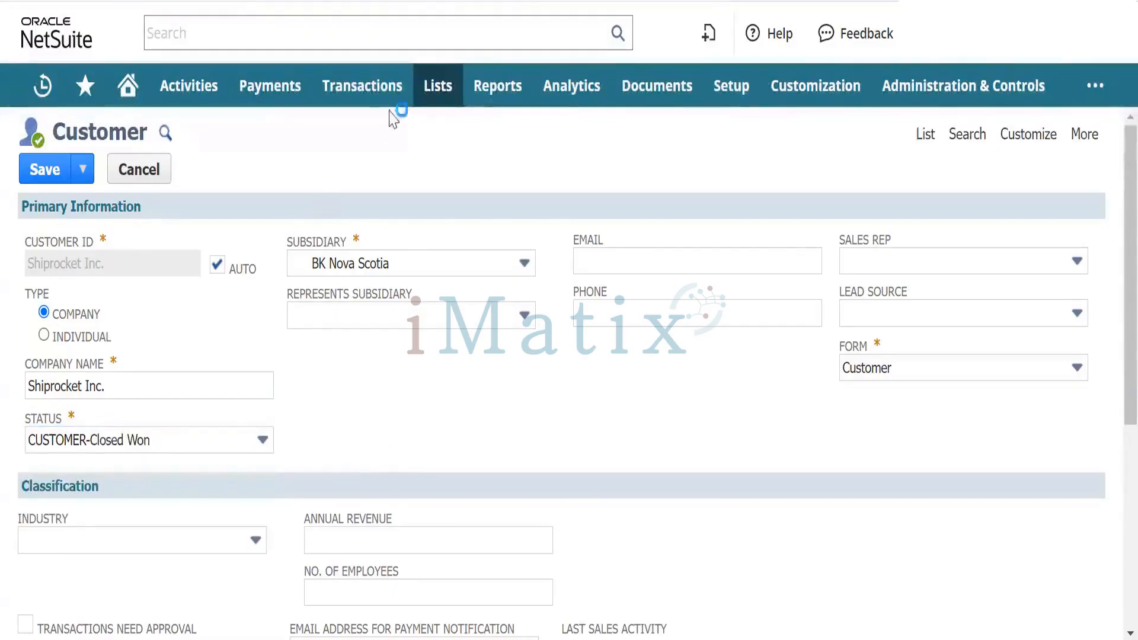
{"action": "mouse_move", "coordinate": [430, 101]}
{"action": "mouse_move", "coordinate": [330, 94]}
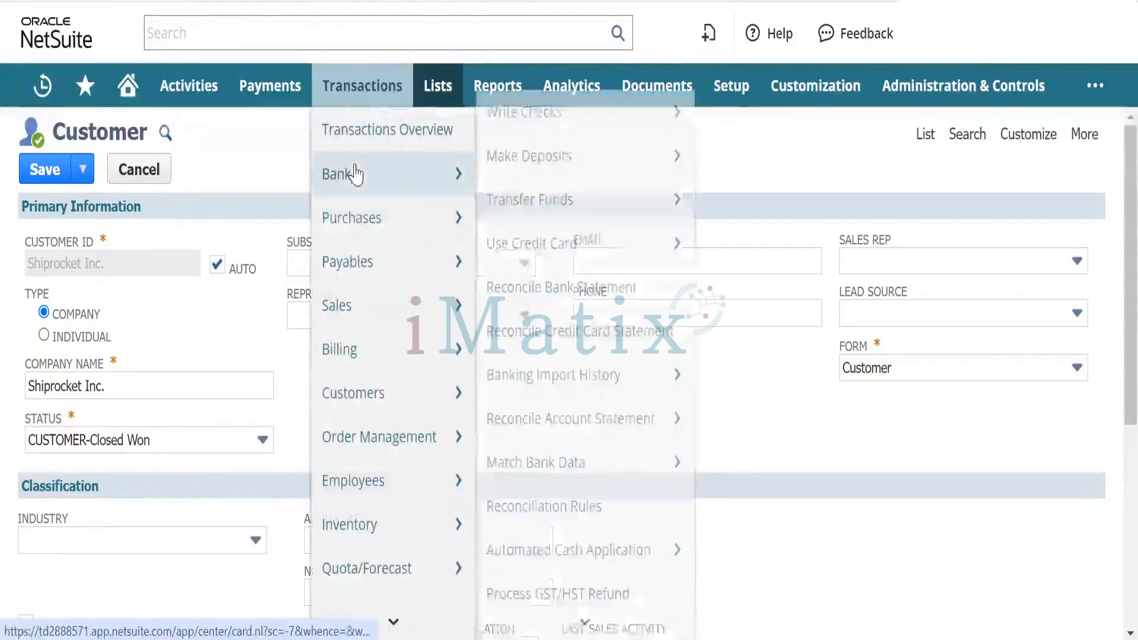
{"action": "mouse_move", "coordinate": [365, 268]}
{"action": "mouse_move", "coordinate": [365, 306]}
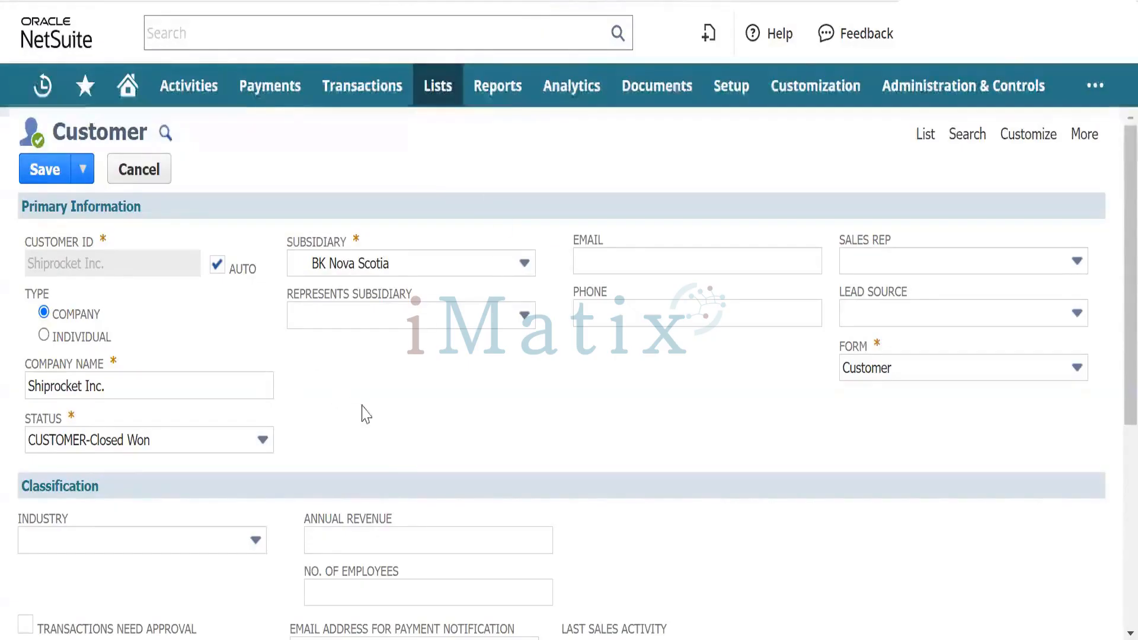
Set the customer's default receivables account to 1100 Accounts Receivable in its financial details
{"action": "scroll", "coordinate": [419, 403], "scroll_direction": "down", "scroll_amount": 5}
{"action": "scroll", "coordinate": [419, 404], "scroll_direction": "up", "scroll_amount": 2}
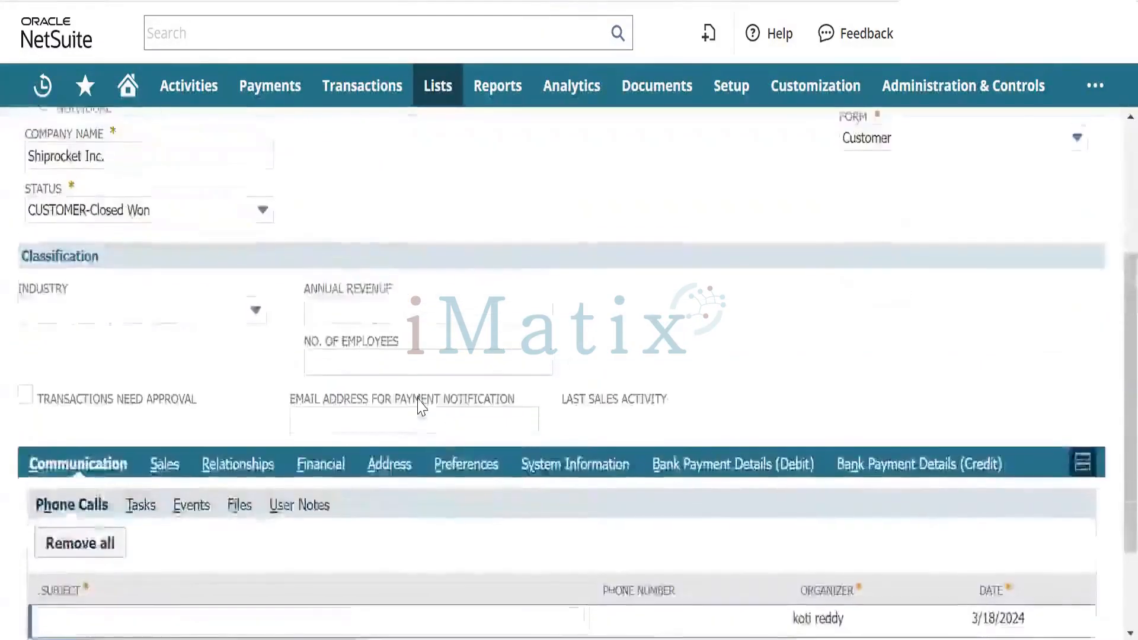
{"action": "scroll", "coordinate": [419, 403], "scroll_direction": "down", "scroll_amount": 2}
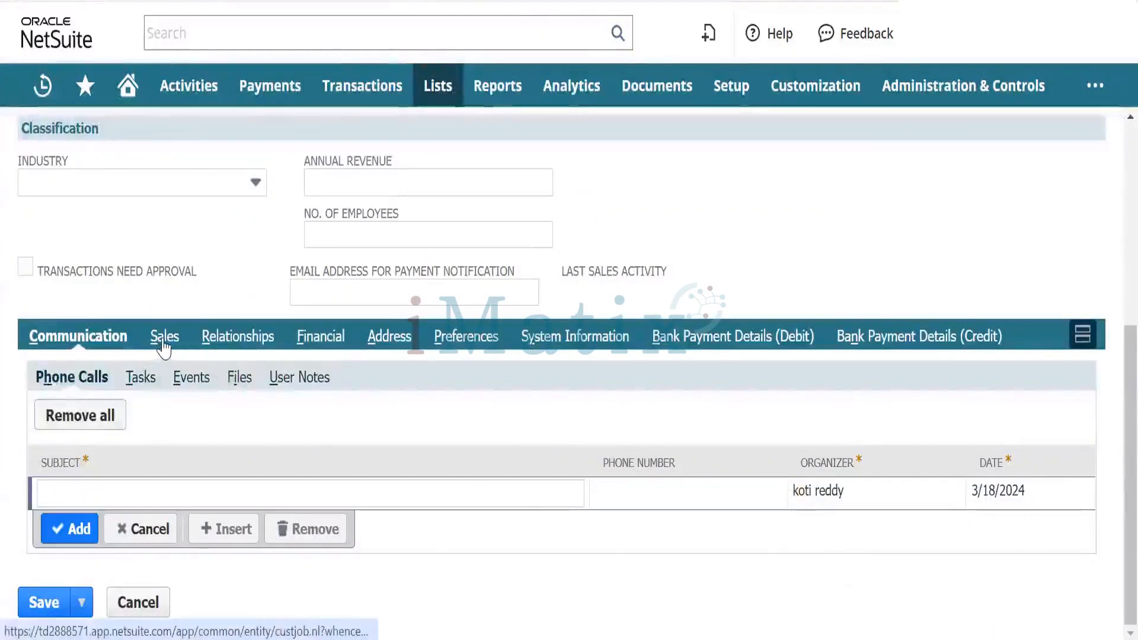
{"action": "left_click", "coordinate": [163, 349]}
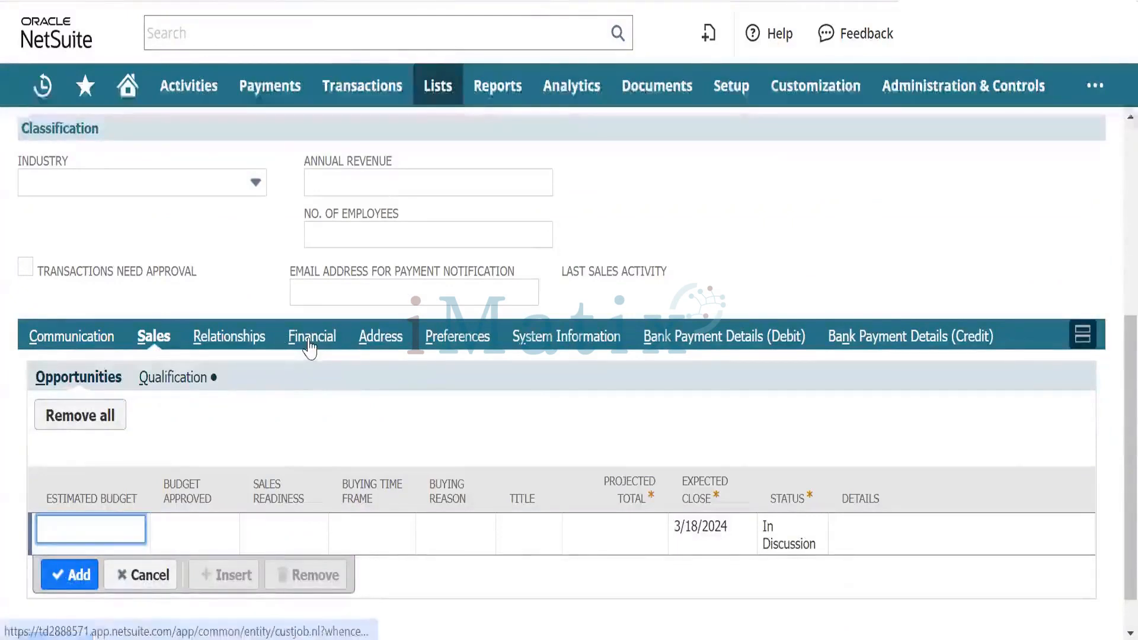
{"action": "left_click", "coordinate": [310, 348]}
{"action": "scroll", "coordinate": [318, 385], "scroll_direction": "down", "scroll_amount": 3}
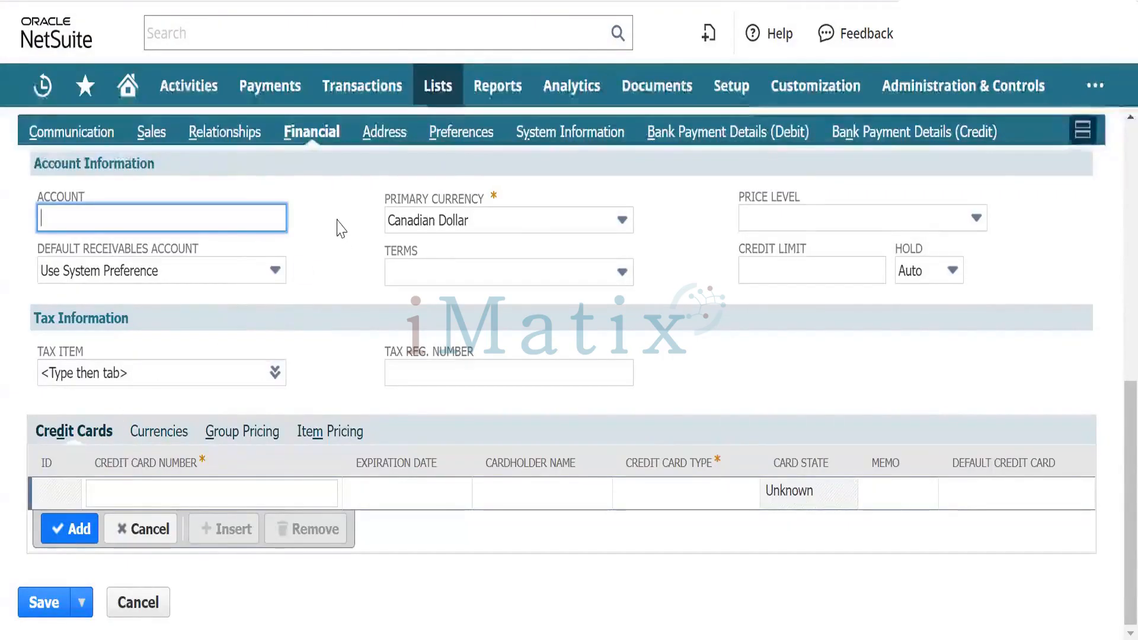
{"action": "left_click", "coordinate": [218, 271]}
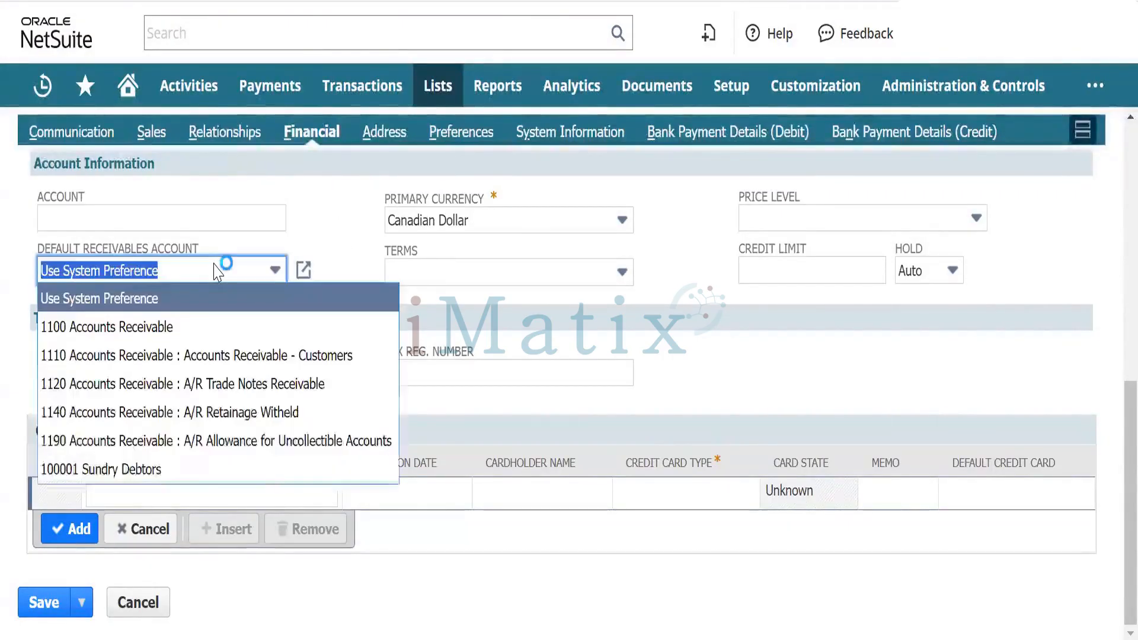
{"action": "left_click", "coordinate": [165, 330]}
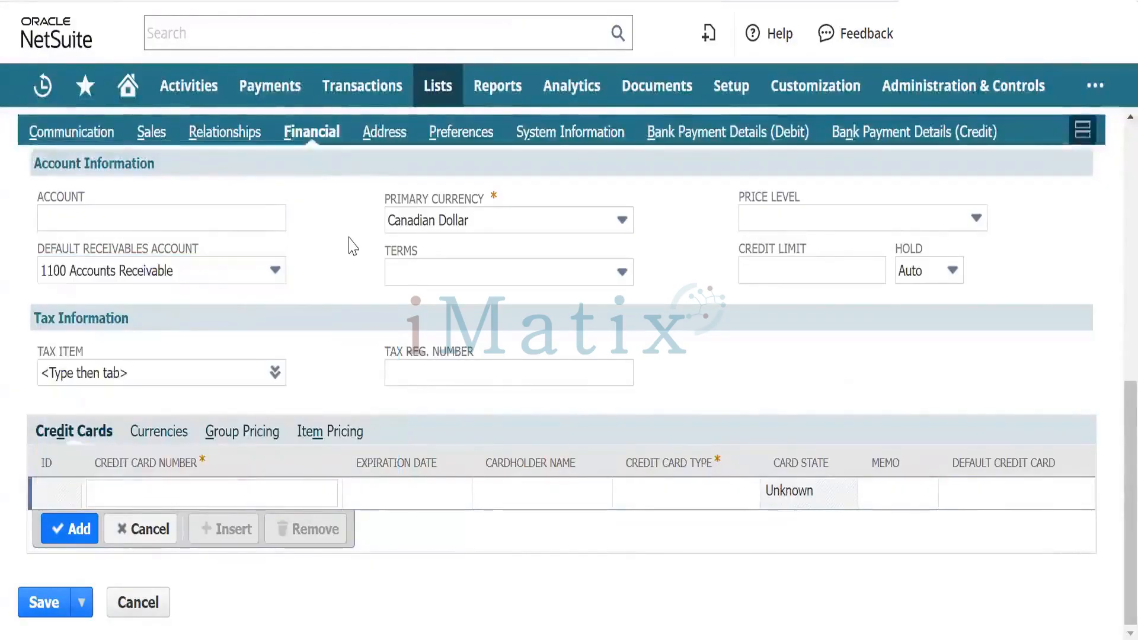
{"action": "scroll", "coordinate": [327, 255], "scroll_direction": "up", "scroll_amount": 1}
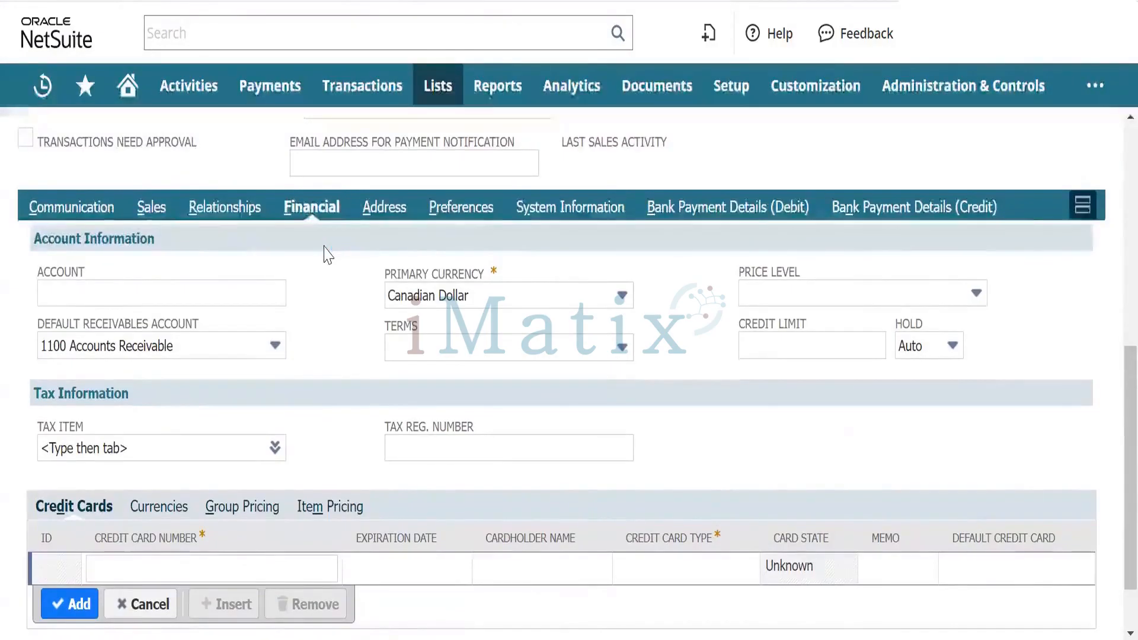
Edit the customer's default shipping and billing address, and enter Canada as the first address line
{"action": "scroll", "coordinate": [327, 255], "scroll_direction": "down", "scroll_amount": 1}
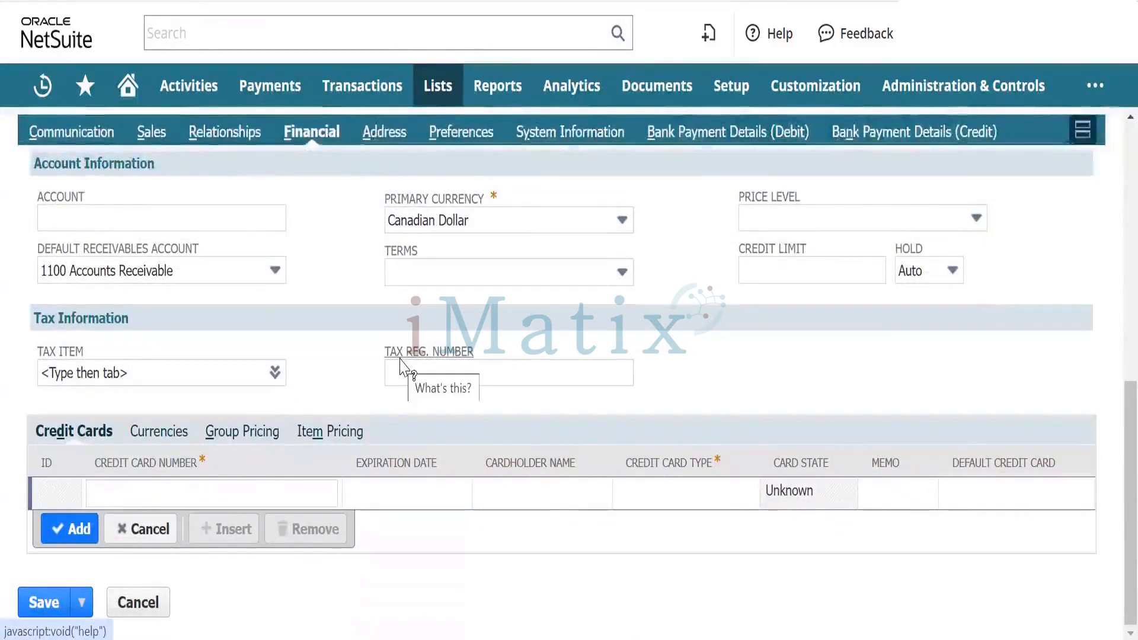
{"action": "left_click", "coordinate": [396, 371]}
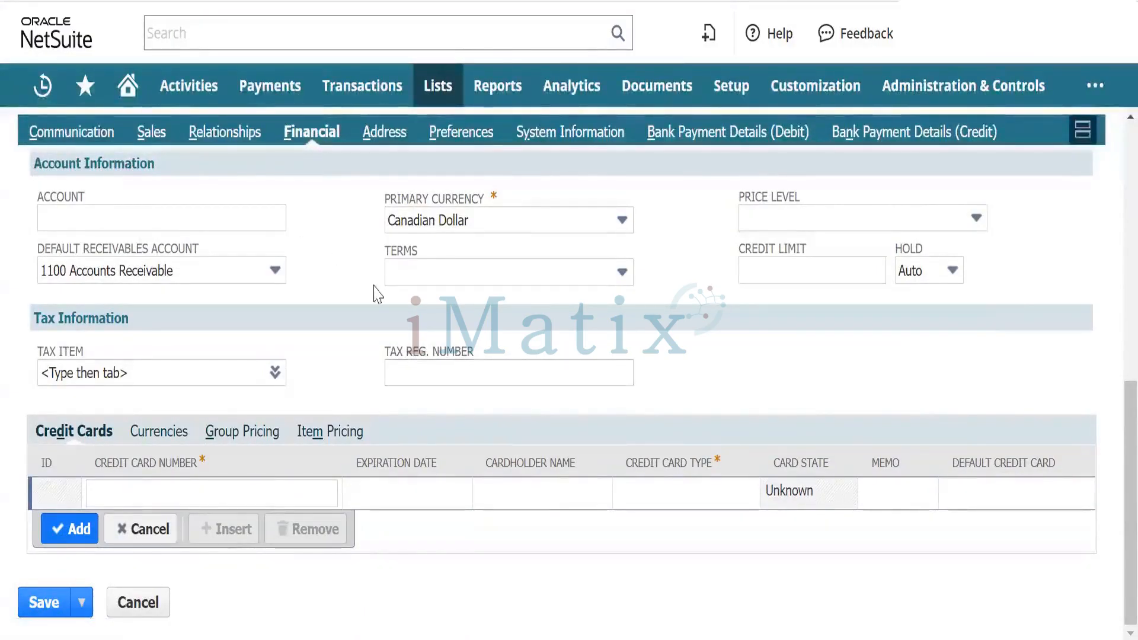
{"action": "scroll", "coordinate": [365, 255], "scroll_direction": "up", "scroll_amount": 1}
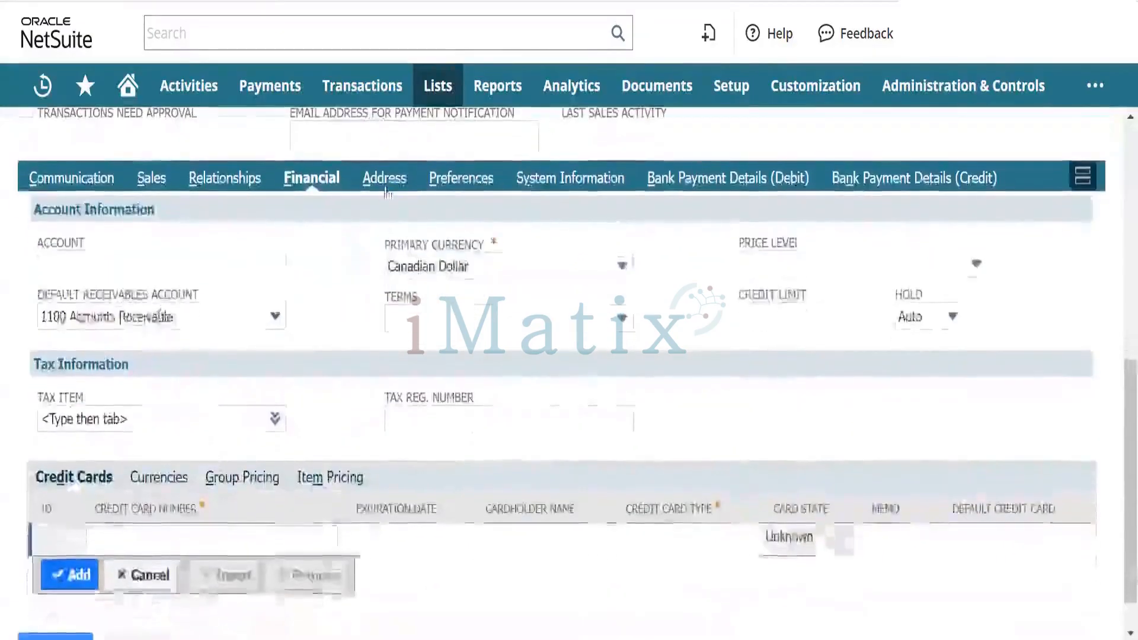
{"action": "left_click", "coordinate": [384, 179]}
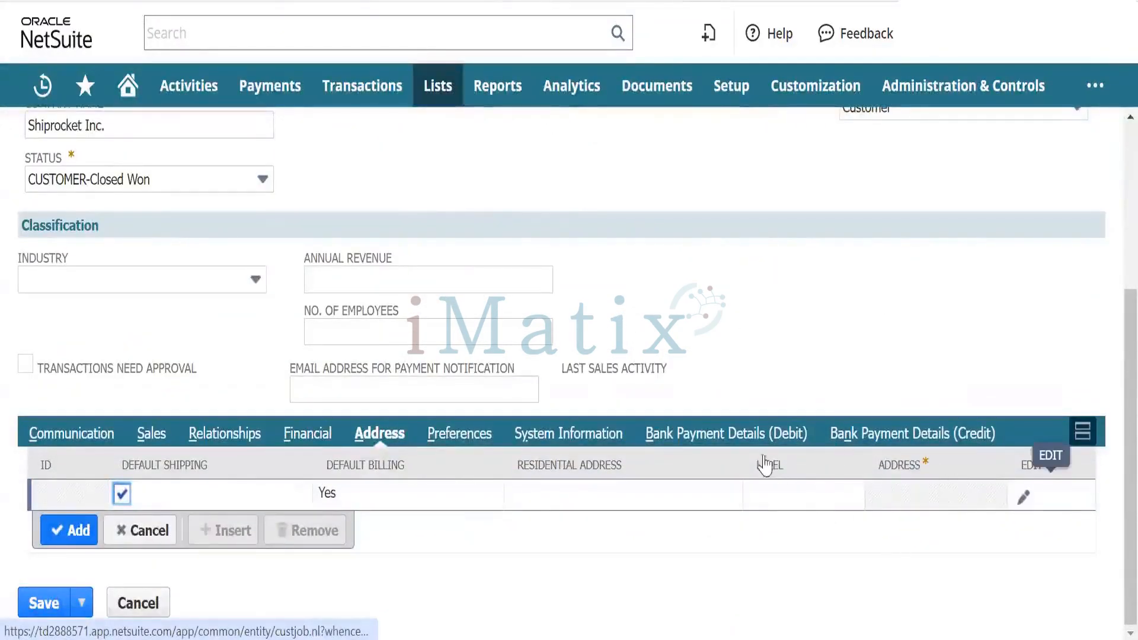
{"action": "left_click", "coordinate": [1024, 497]}
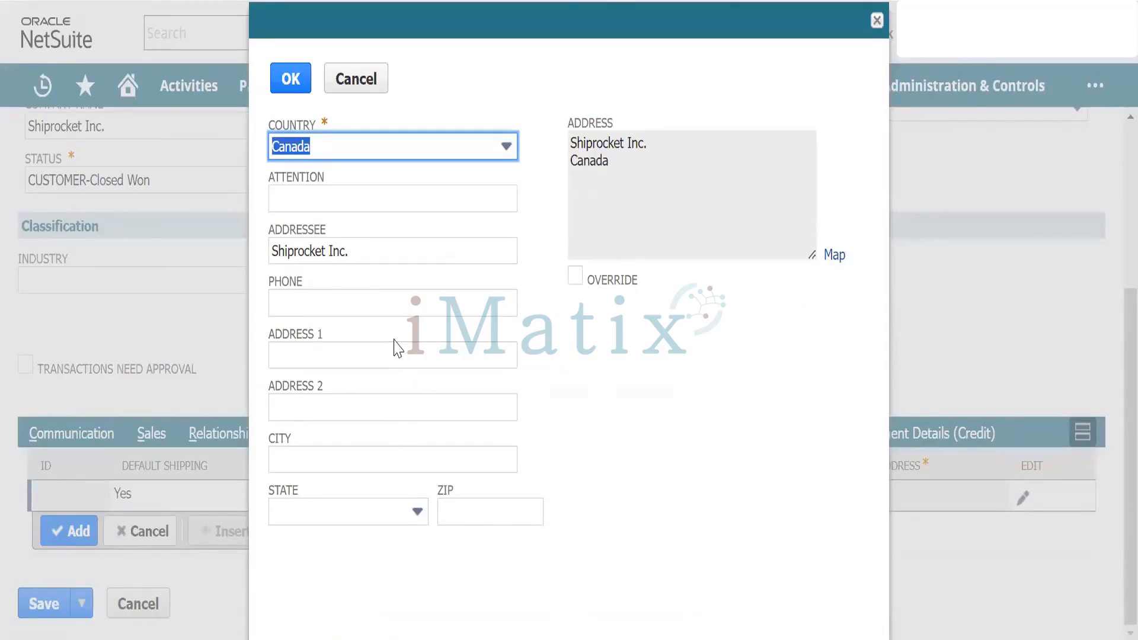
{"action": "left_click", "coordinate": [336, 354]}
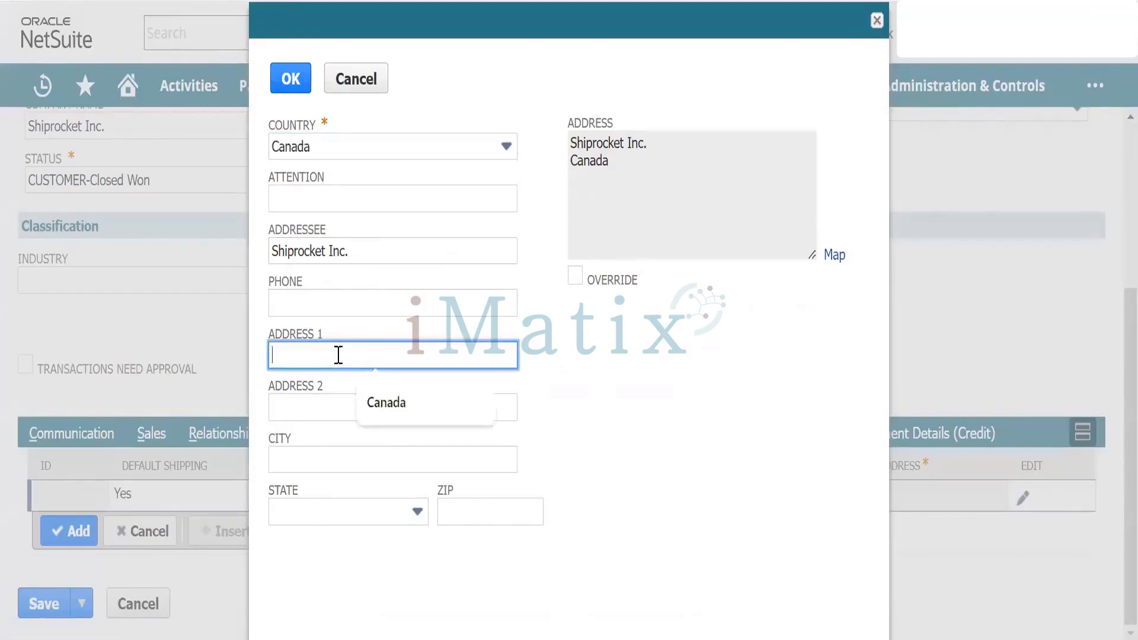
{"action": "type", "text": "Canada"}
{"action": "key", "text": "Tab"}
{"action": "key", "text": "Tab"}
{"action": "key", "text": "Tab"}
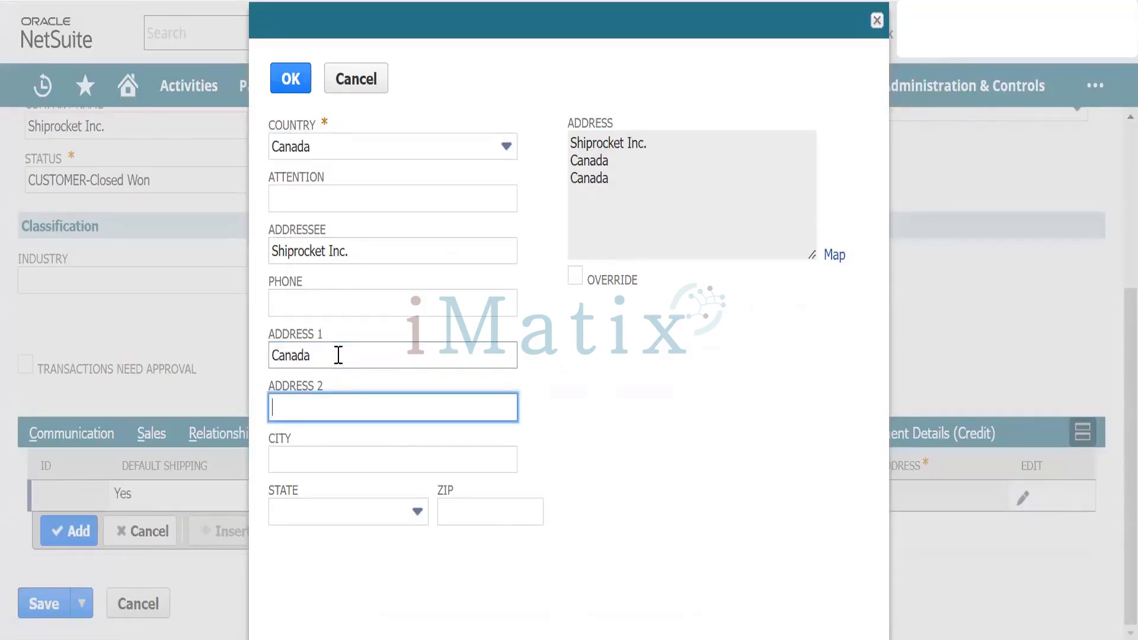
{"action": "type", "text": "n"}
{"action": "key", "text": "BackSpace"}
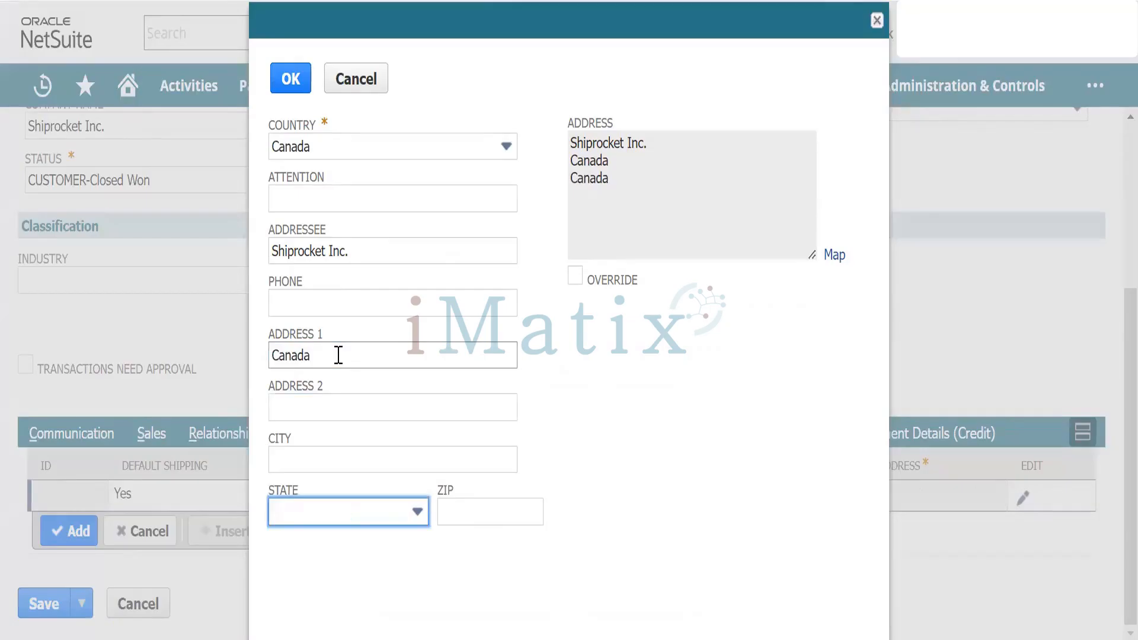
Set the address's state to Ontario, fill in the ZIP code and accept the address
{"action": "left_click", "coordinate": [370, 517]}
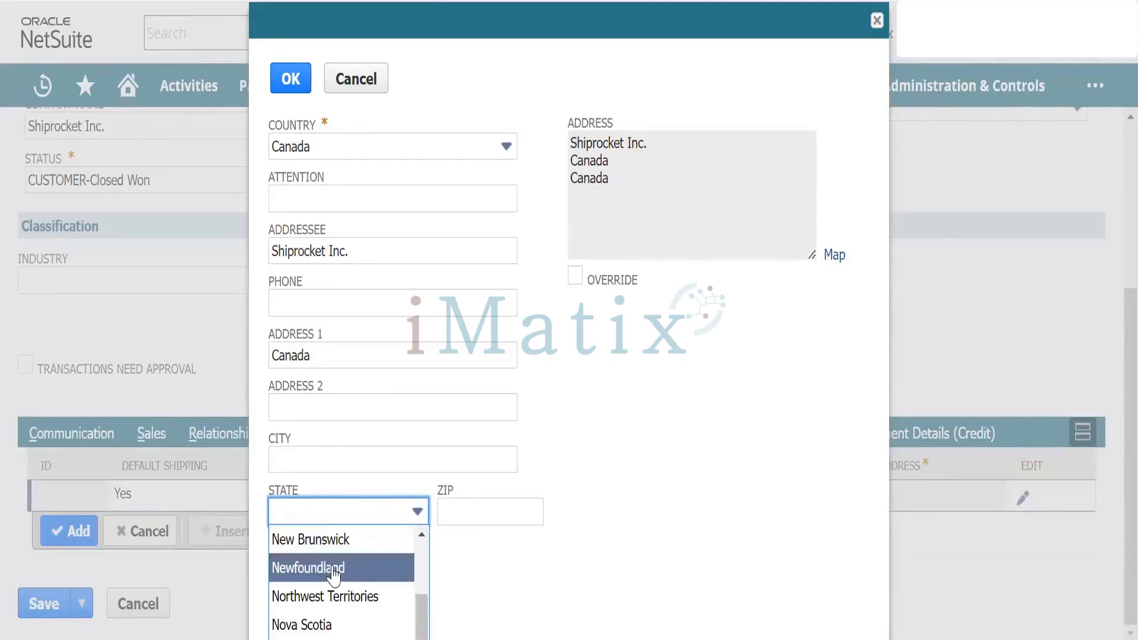
{"action": "scroll", "coordinate": [334, 575], "scroll_direction": "down", "scroll_amount": 1}
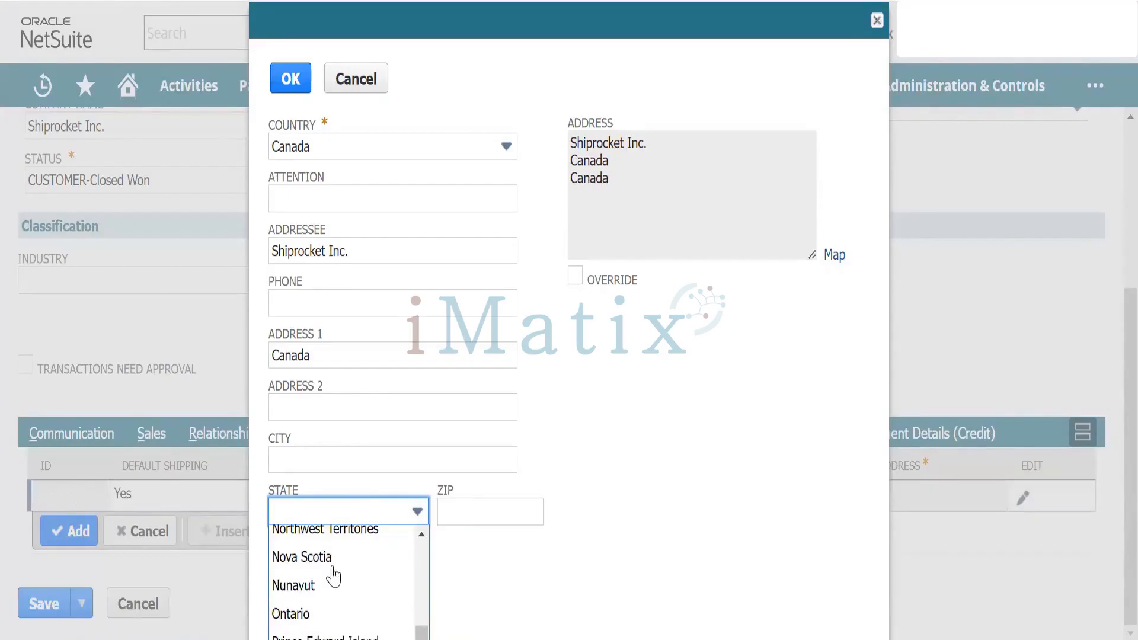
{"action": "left_click", "coordinate": [296, 614]}
{"action": "left_click", "coordinate": [462, 518]}
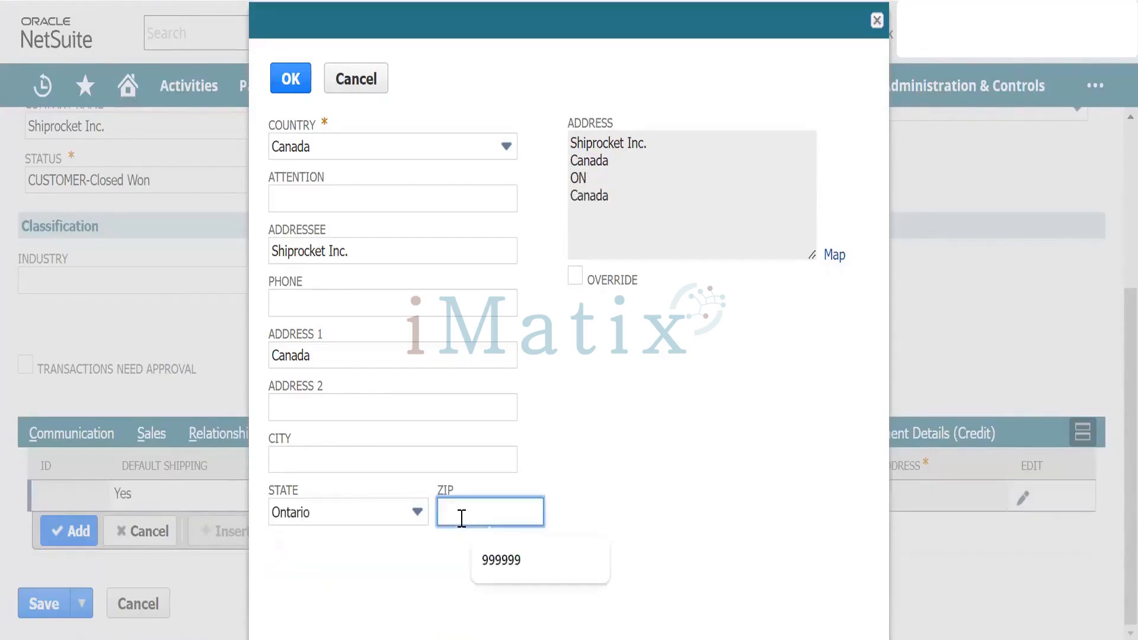
{"action": "type", "text": "000000"}
{"action": "key", "text": "Tab"}
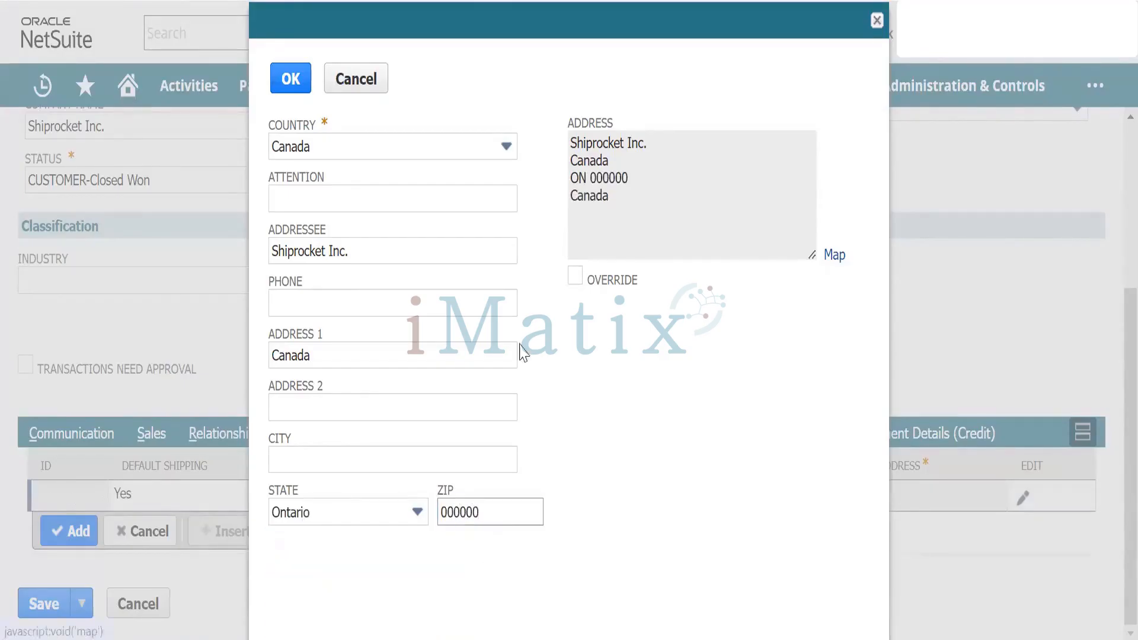
{"action": "left_click", "coordinate": [289, 89]}
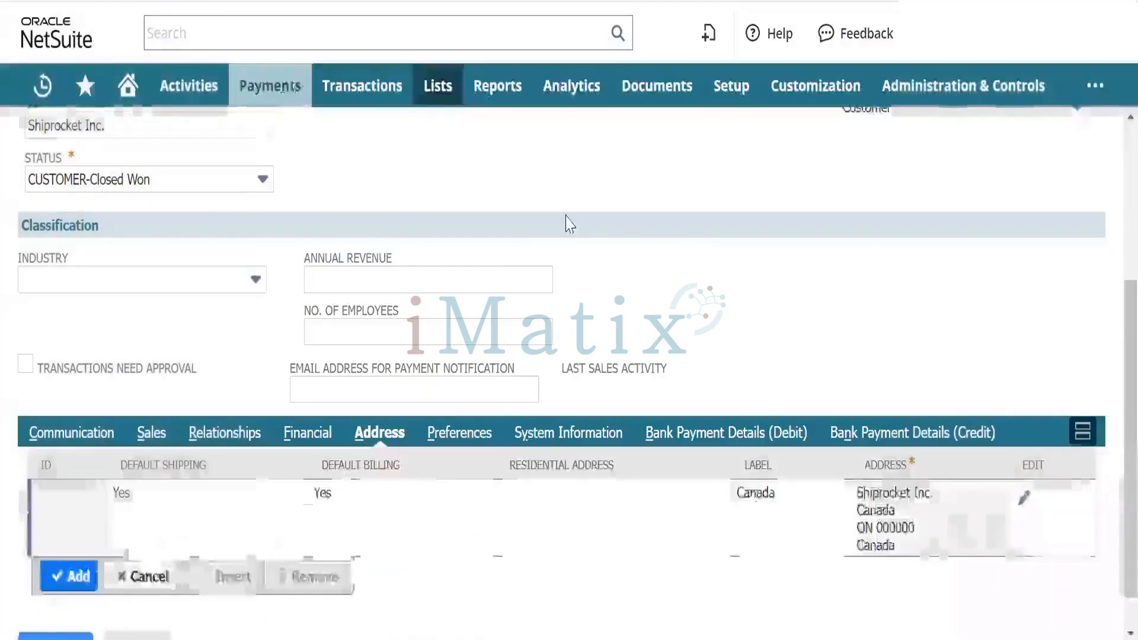
{"action": "mouse_move", "coordinate": [289, 89]}
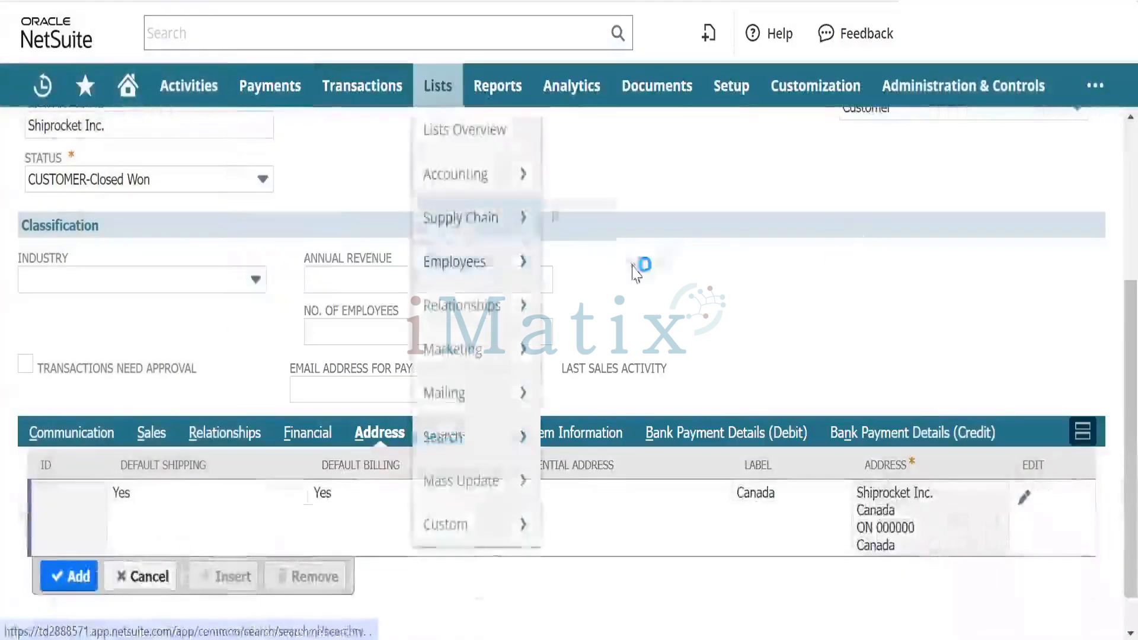
{"action": "scroll", "coordinate": [645, 261], "scroll_direction": "up", "scroll_amount": 5}
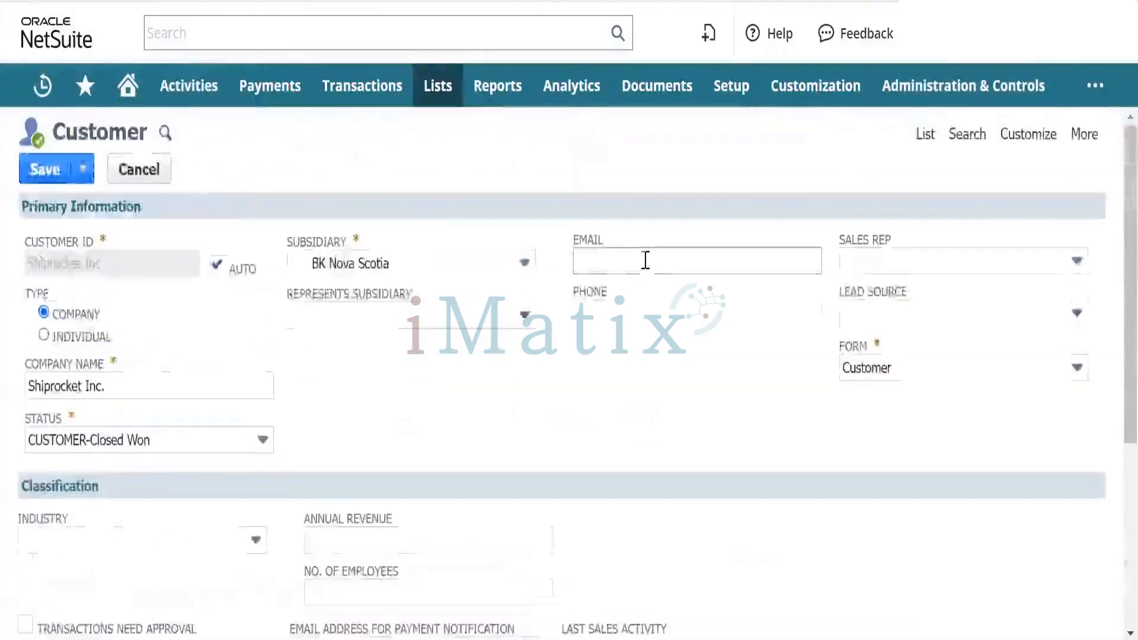
{"action": "scroll", "coordinate": [645, 261], "scroll_direction": "down", "scroll_amount": 5}
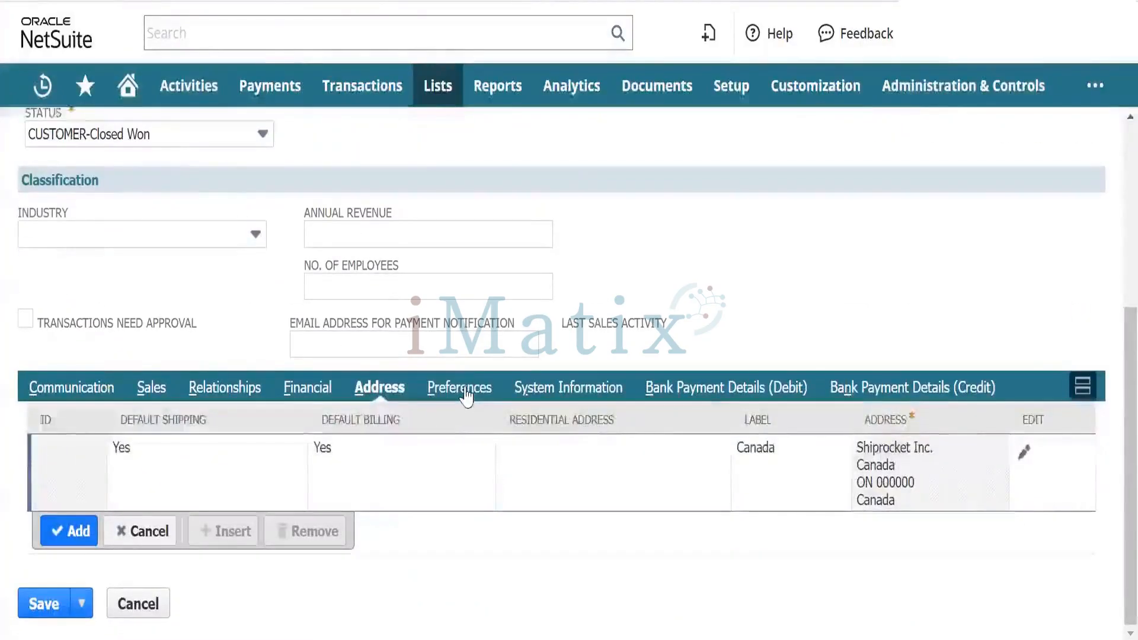
{"action": "left_click", "coordinate": [461, 389]}
{"action": "scroll", "coordinate": [482, 493], "scroll_direction": "down", "scroll_amount": 2}
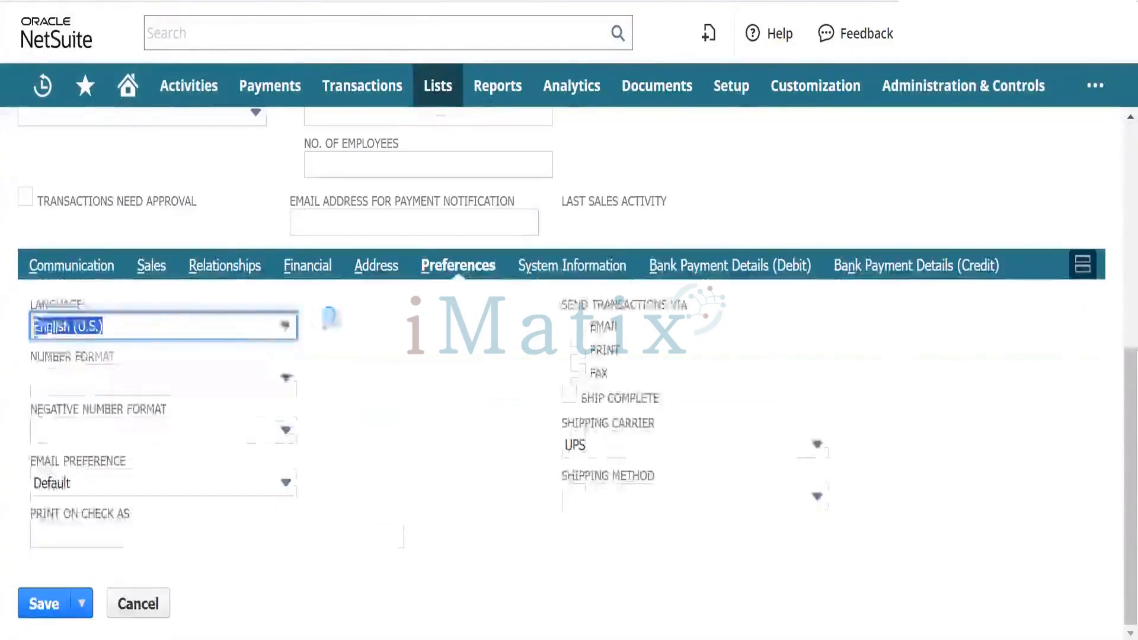
Add US Dollar as an additional currency in the customer's financial details
{"action": "left_click", "coordinate": [303, 268]}
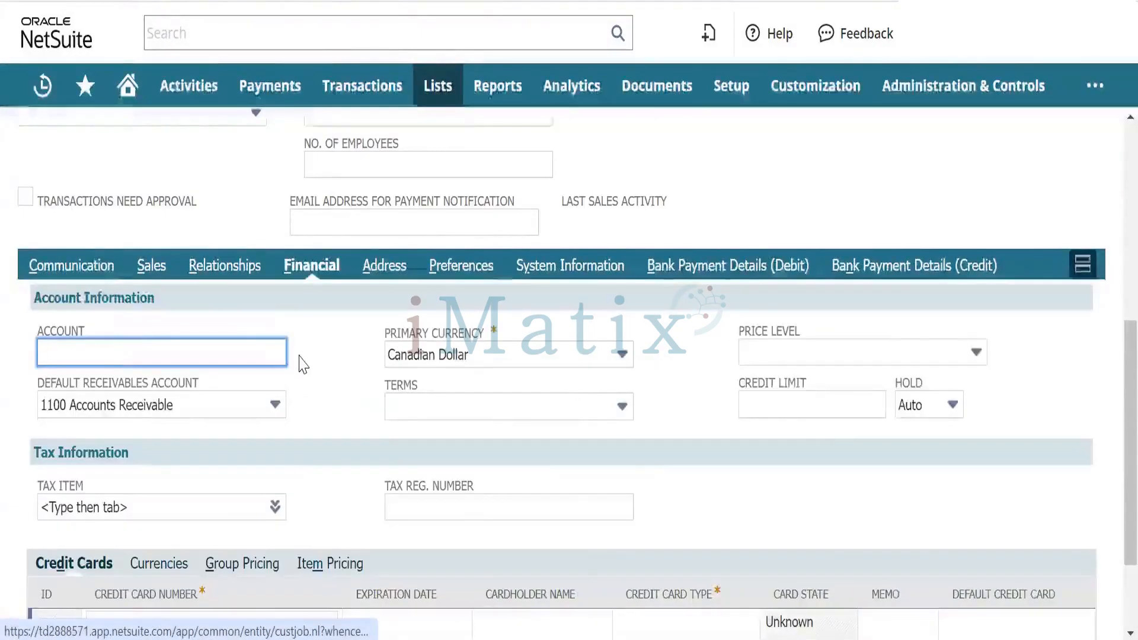
{"action": "scroll", "coordinate": [295, 361], "scroll_direction": "down", "scroll_amount": 2}
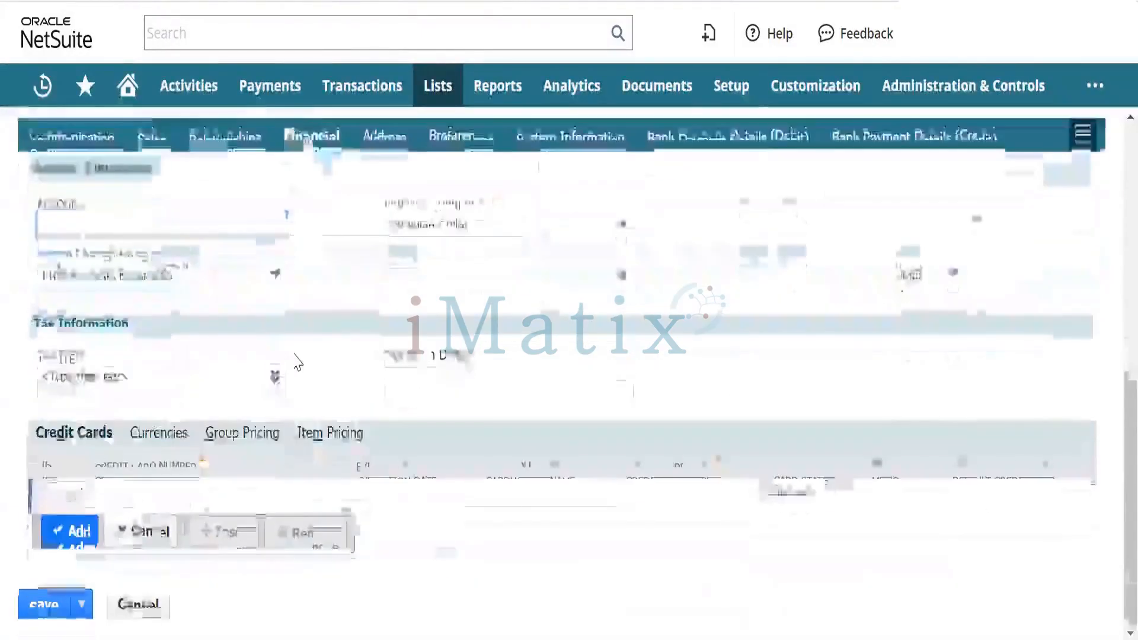
{"action": "left_click", "coordinate": [155, 434]}
{"action": "left_click", "coordinate": [66, 530]}
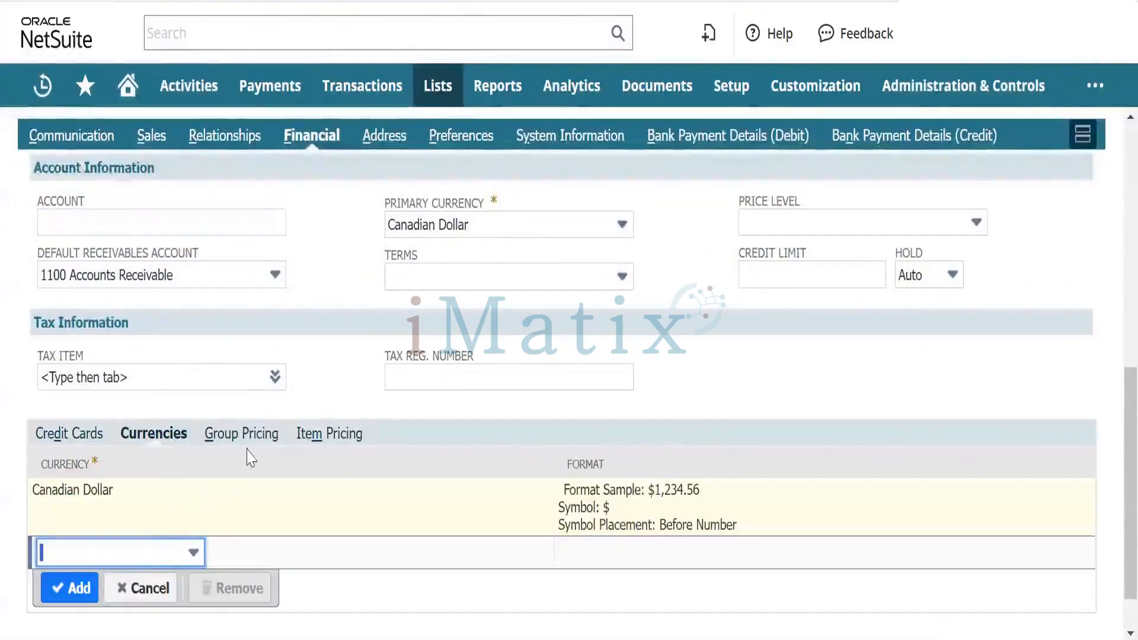
{"action": "left_click", "coordinate": [150, 569]}
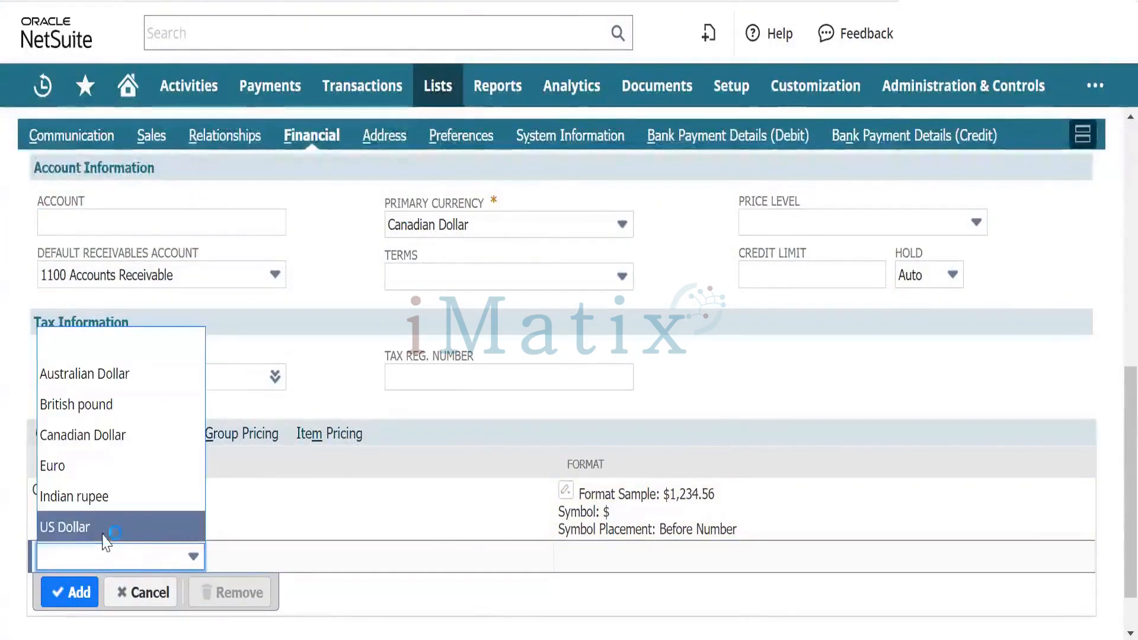
{"action": "left_click", "coordinate": [104, 528]}
{"action": "left_click", "coordinate": [70, 592]}
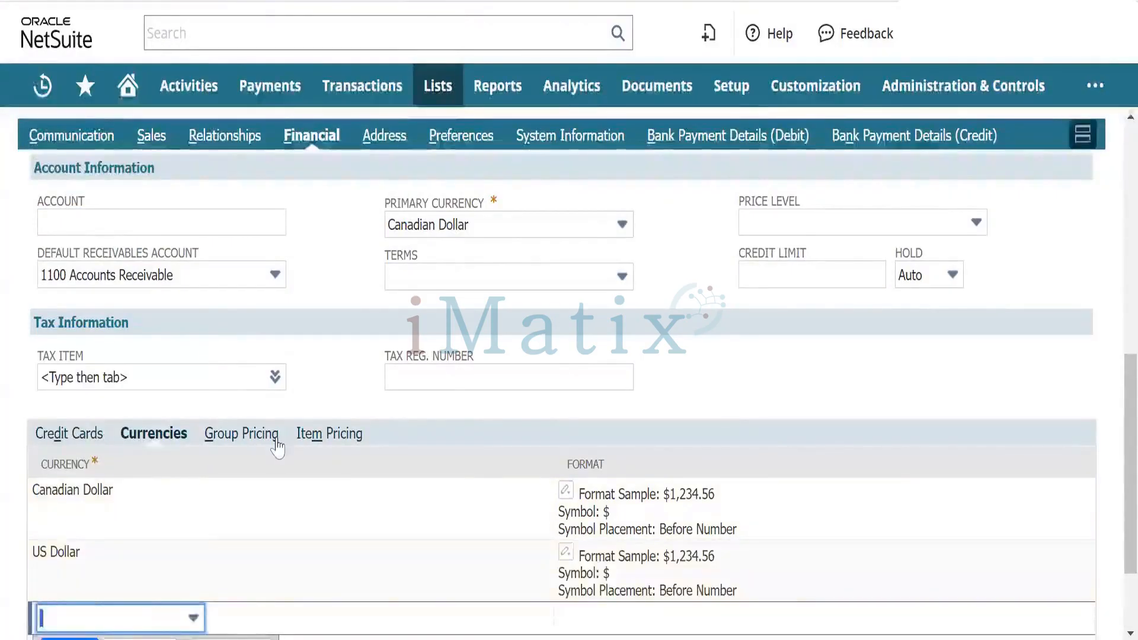
Examine the customer's financial details and currency list, plus its sales and communication sections
{"action": "scroll", "coordinate": [285, 442], "scroll_direction": "down", "scroll_amount": 2}
{"action": "scroll", "coordinate": [255, 364], "scroll_direction": "up", "scroll_amount": 4}
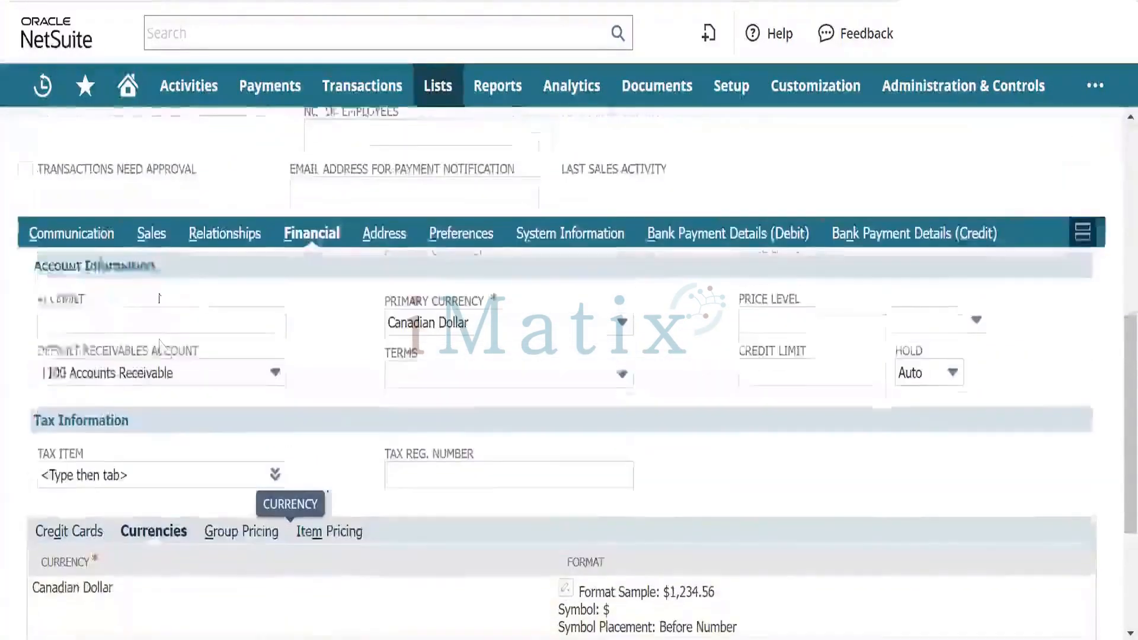
{"action": "scroll", "coordinate": [274, 367], "scroll_direction": "down", "scroll_amount": 4}
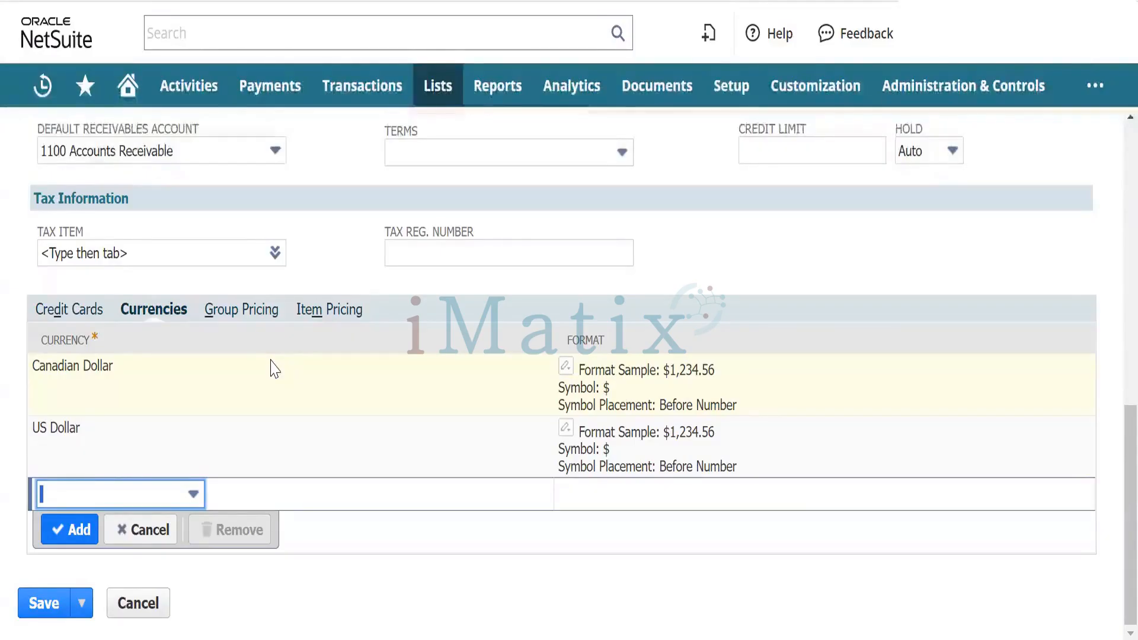
{"action": "scroll", "coordinate": [243, 406], "scroll_direction": "up", "scroll_amount": 1}
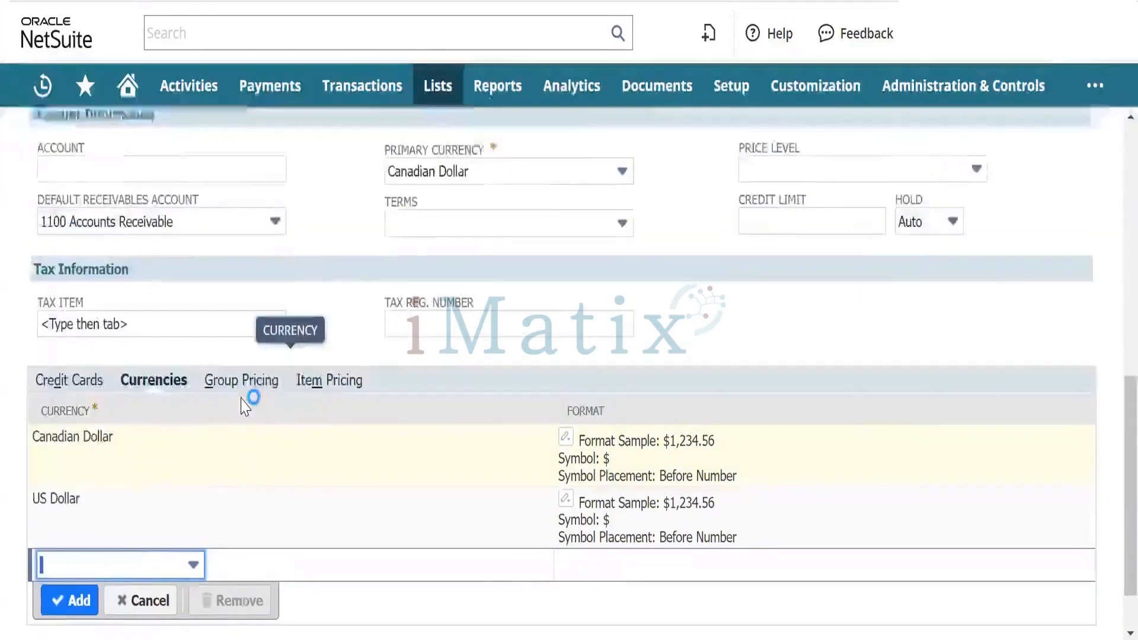
{"action": "scroll", "coordinate": [243, 406], "scroll_direction": "up", "scroll_amount": 3}
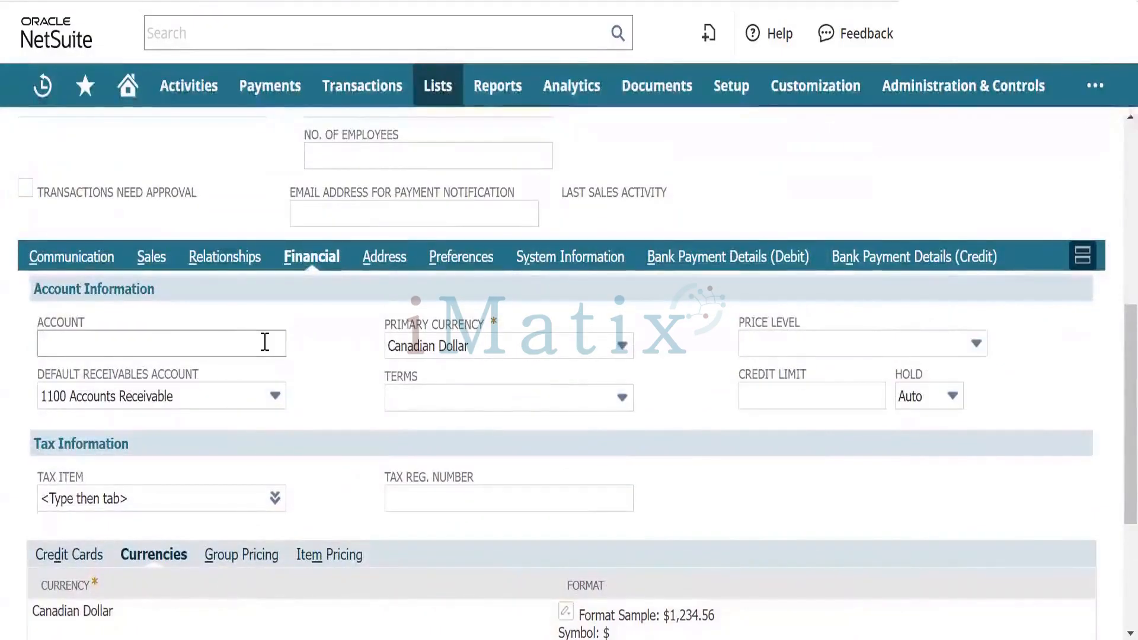
{"action": "scroll", "coordinate": [265, 343], "scroll_direction": "down", "scroll_amount": 3}
{"action": "scroll", "coordinate": [265, 343], "scroll_direction": "up", "scroll_amount": 4}
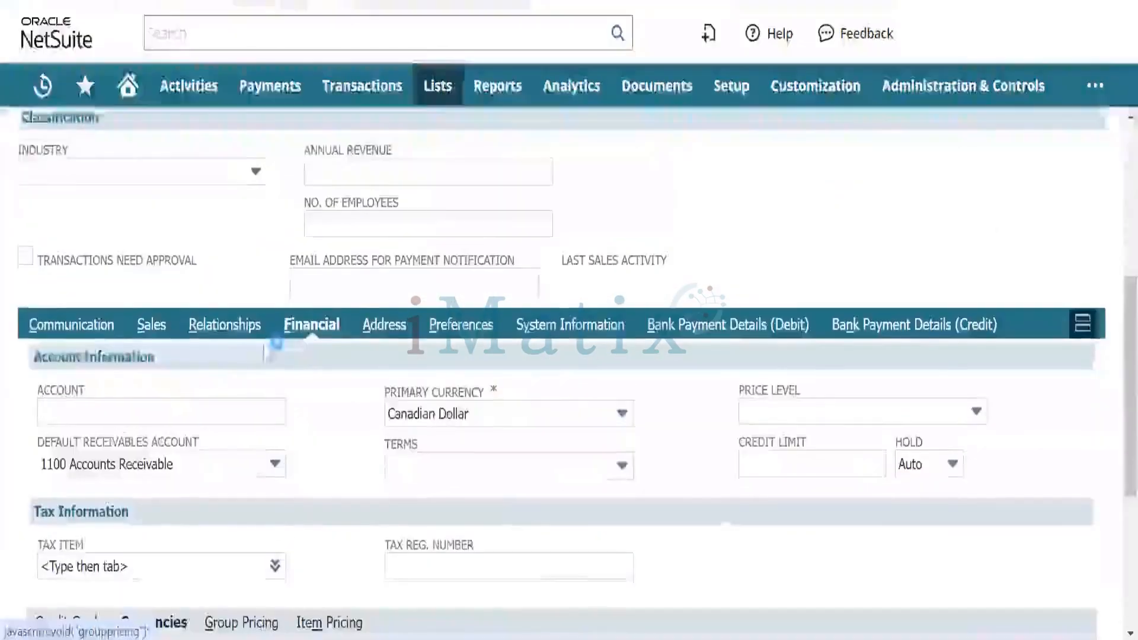
{"action": "left_click", "coordinate": [151, 325]}
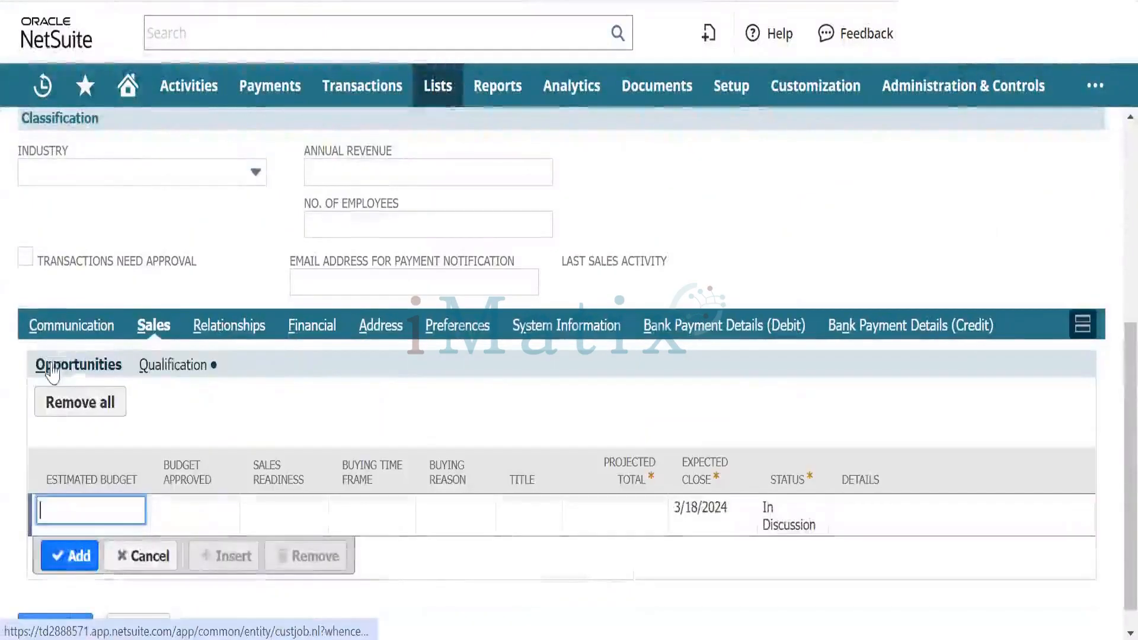
{"action": "left_click", "coordinate": [72, 328]}
Save the Shiprocket Inc. customer record and start a new sales order
{"action": "scroll", "coordinate": [206, 377], "scroll_direction": "up", "scroll_amount": 6}
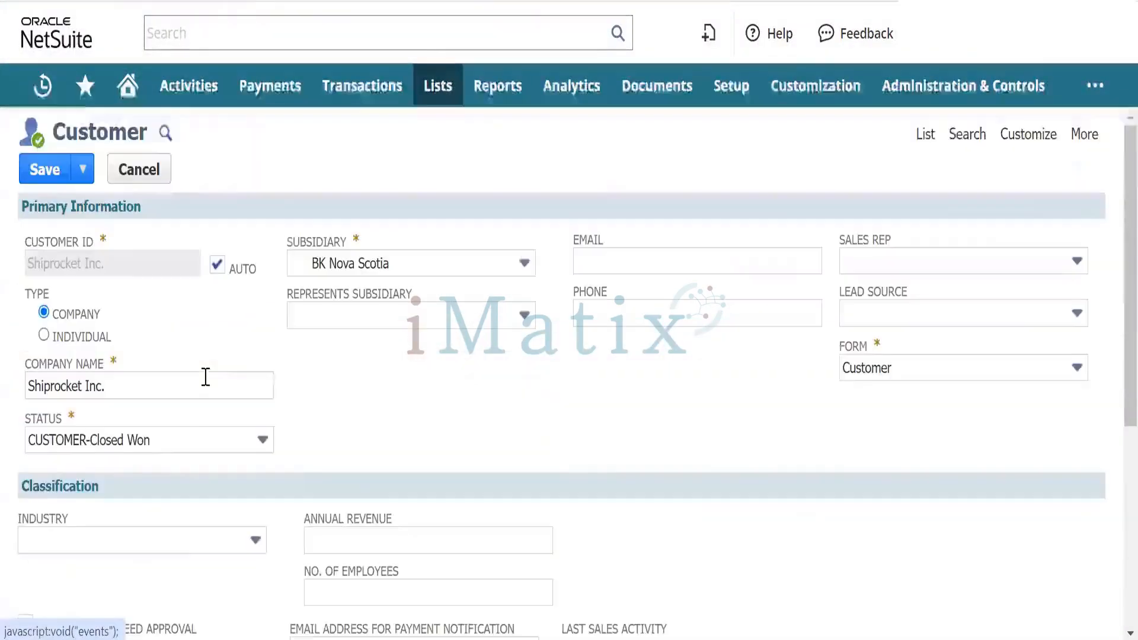
{"action": "left_click", "coordinate": [44, 169]}
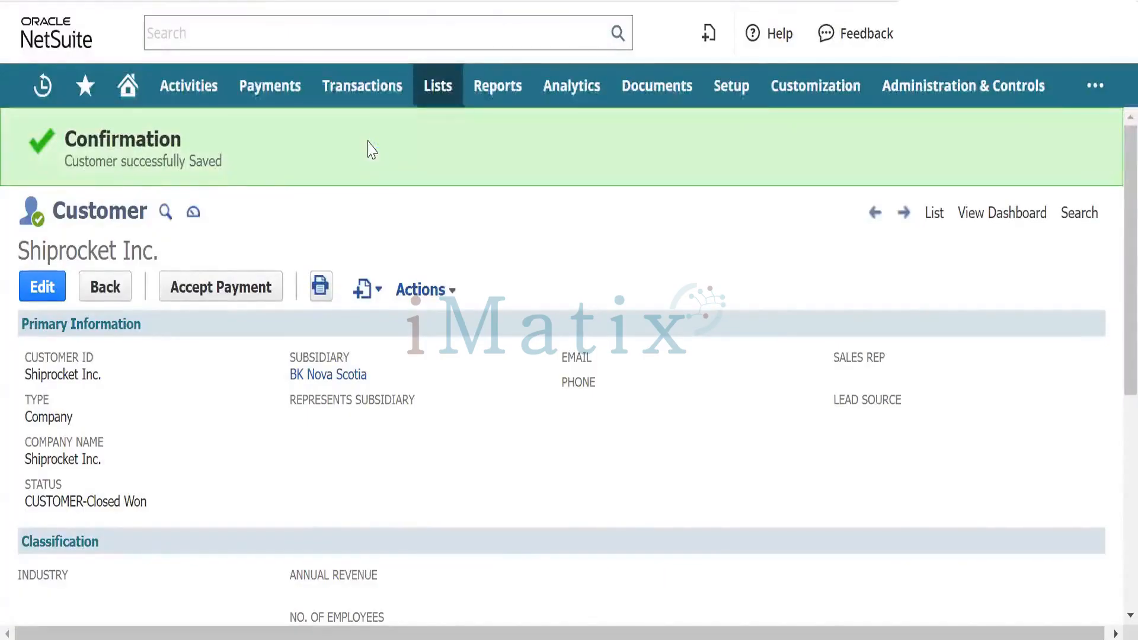
{"action": "mouse_move", "coordinate": [341, 101]}
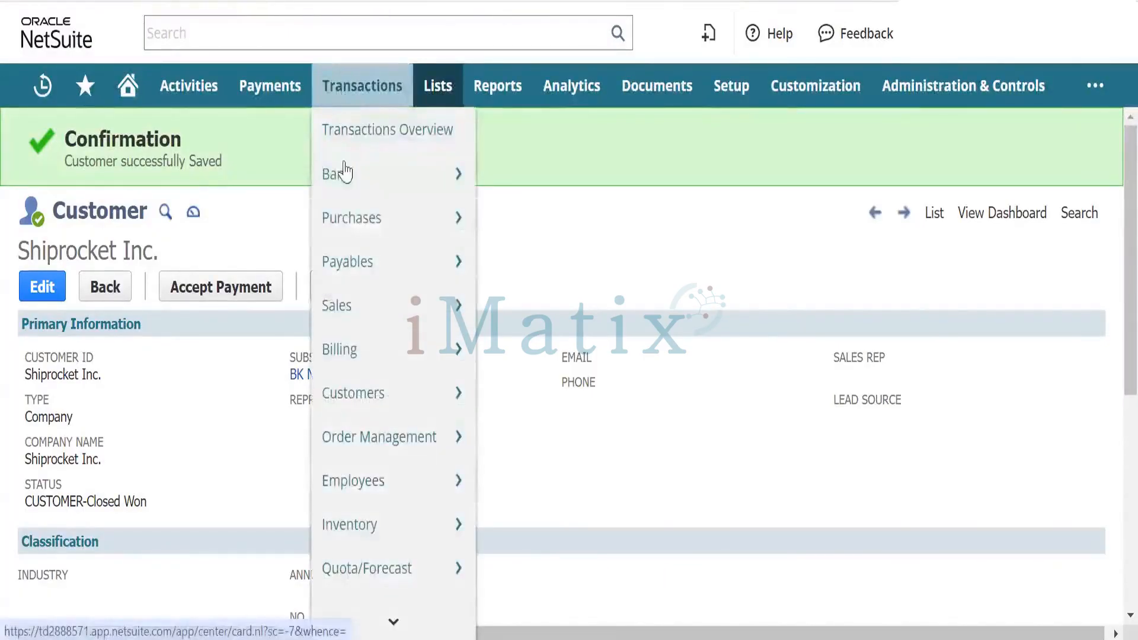
{"action": "mouse_move", "coordinate": [338, 304]}
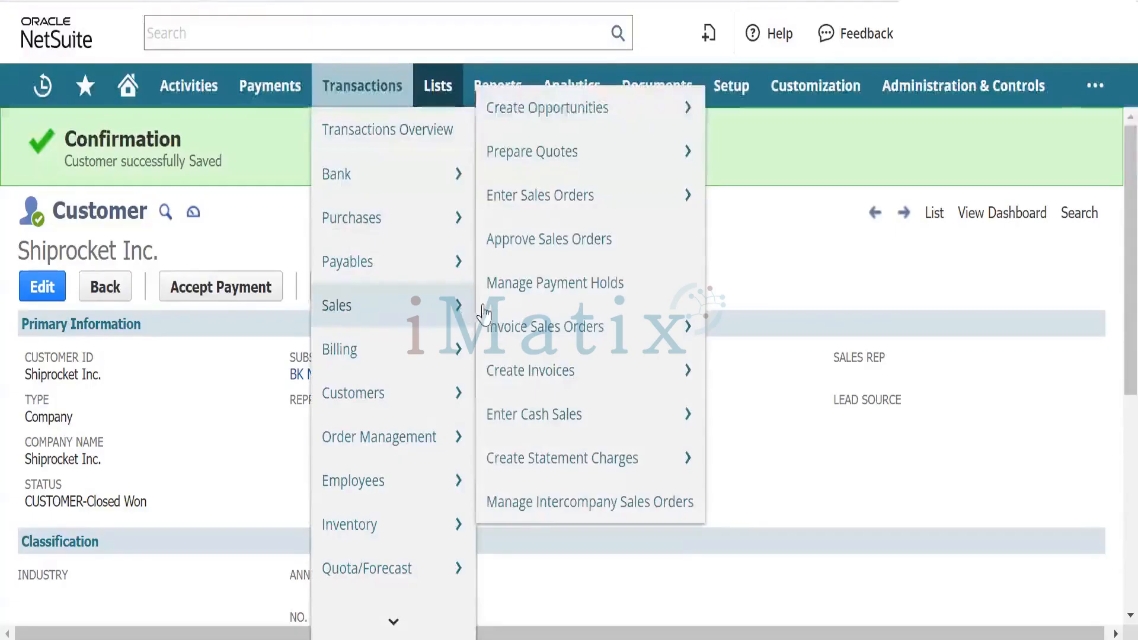
{"action": "mouse_move", "coordinate": [516, 325]}
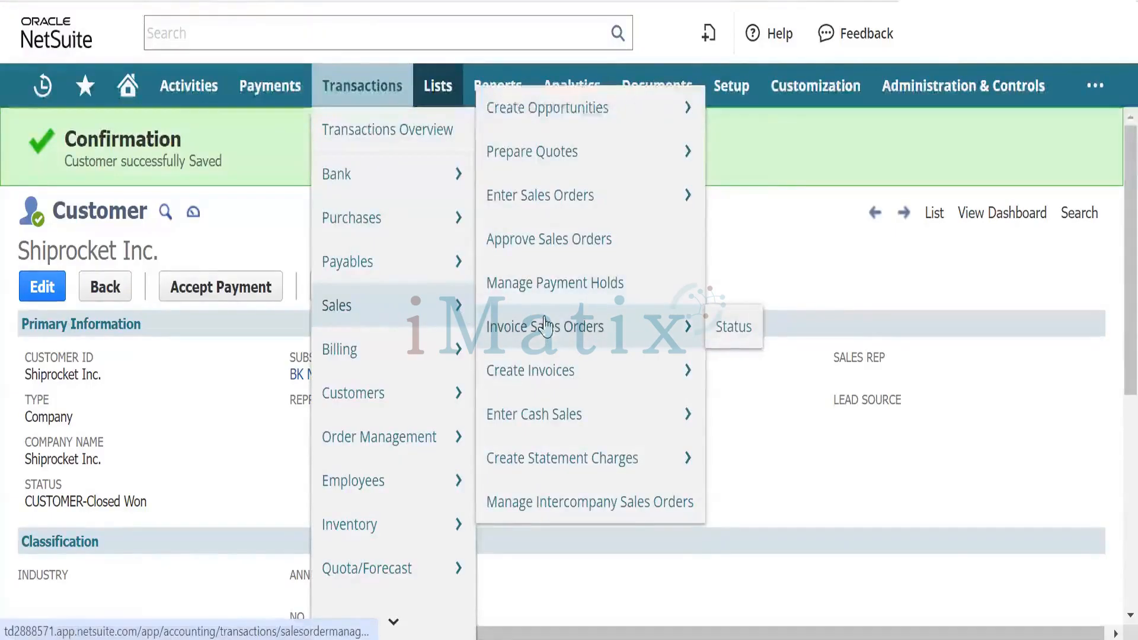
{"action": "mouse_move", "coordinate": [589, 195]}
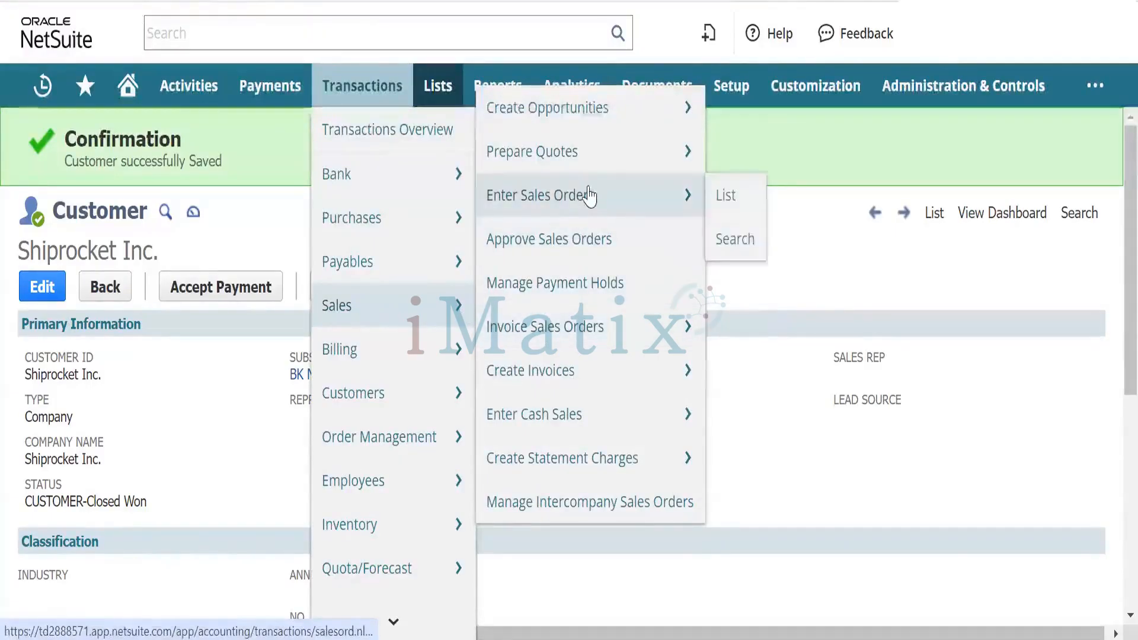
{"action": "left_click", "coordinate": [630, 195]}
{"action": "mouse_move", "coordinate": [392, 182]}
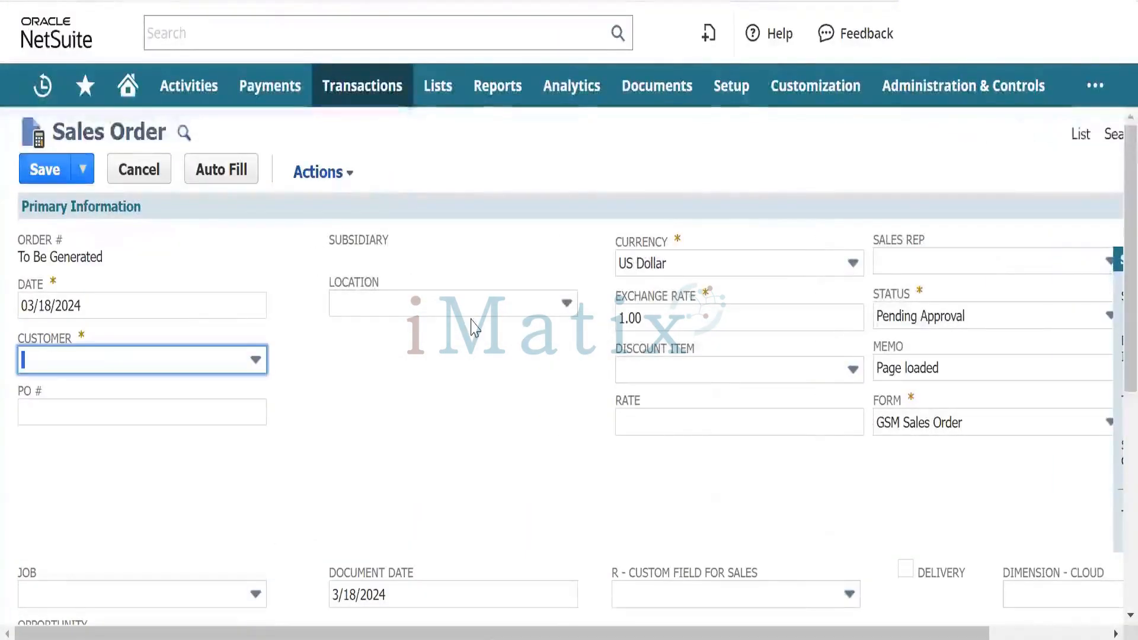
Set the sales order's customer to Shiprocket Inc. and its location to BK Nova Scotia
{"action": "scroll", "coordinate": [472, 326], "scroll_direction": "down", "scroll_amount": 1}
{"action": "left_click", "coordinate": [246, 315]}
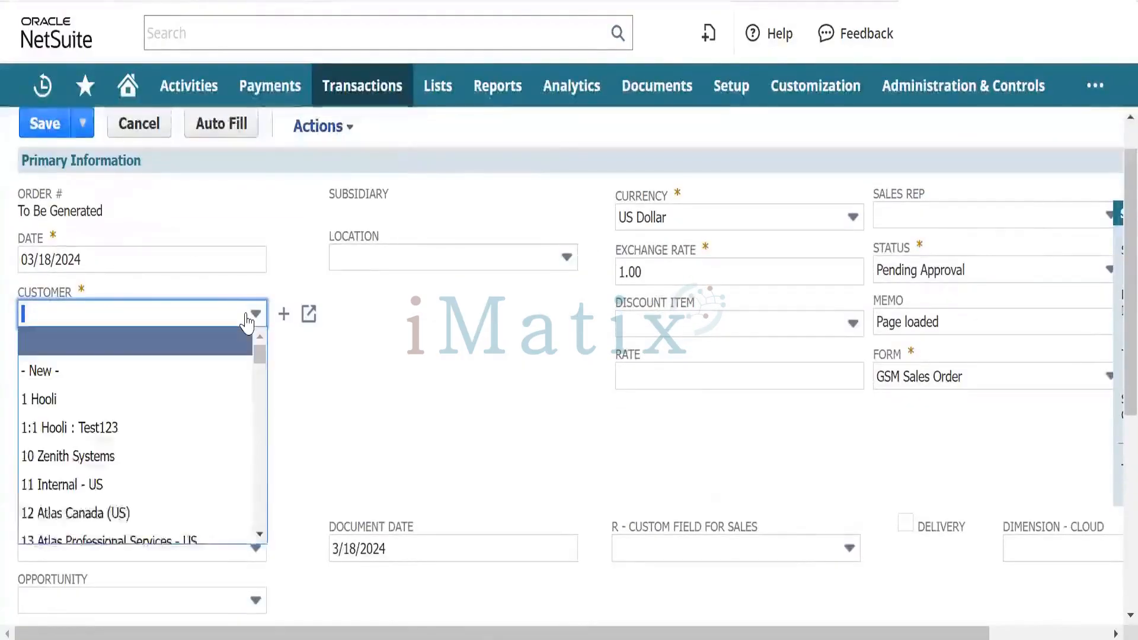
{"action": "type", "text": "s"}
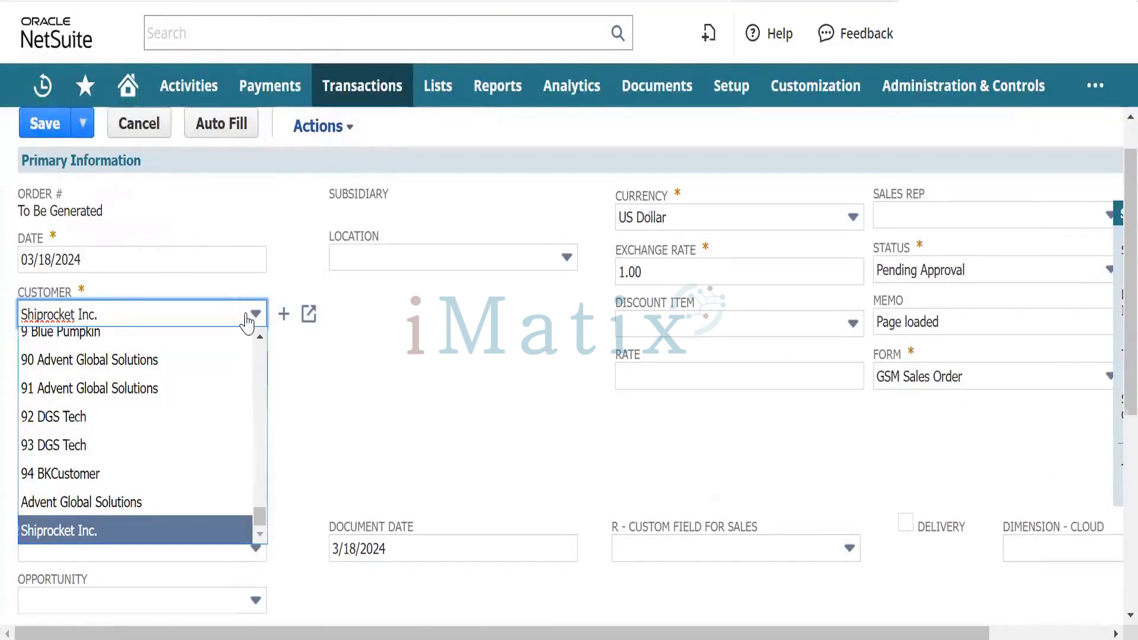
{"action": "key", "text": "Tab"}
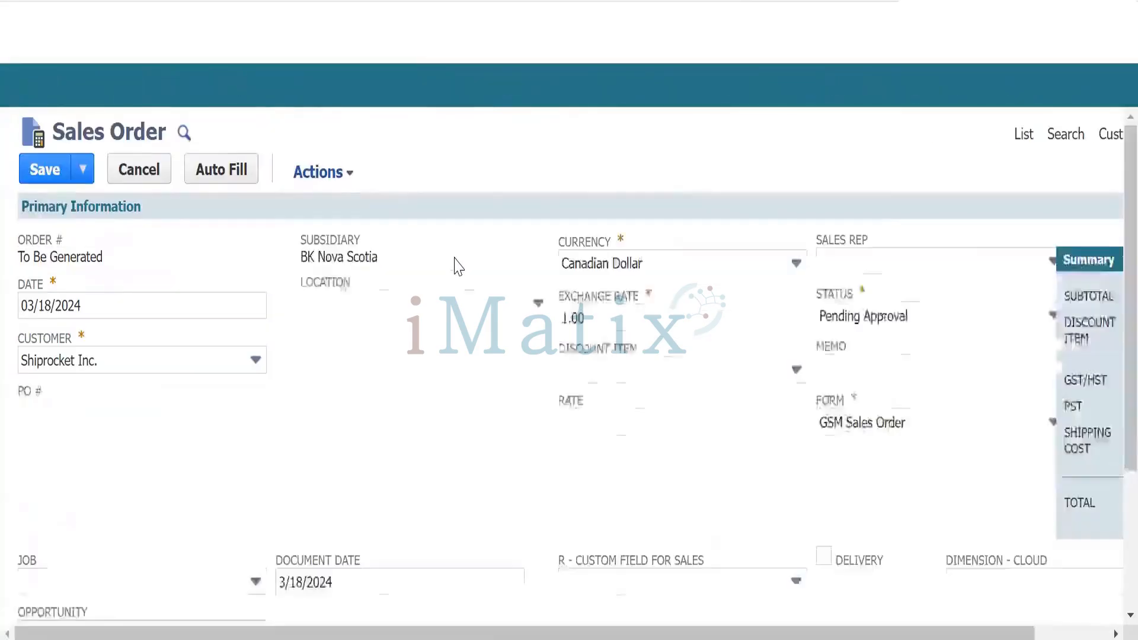
{"action": "left_click", "coordinate": [455, 315]}
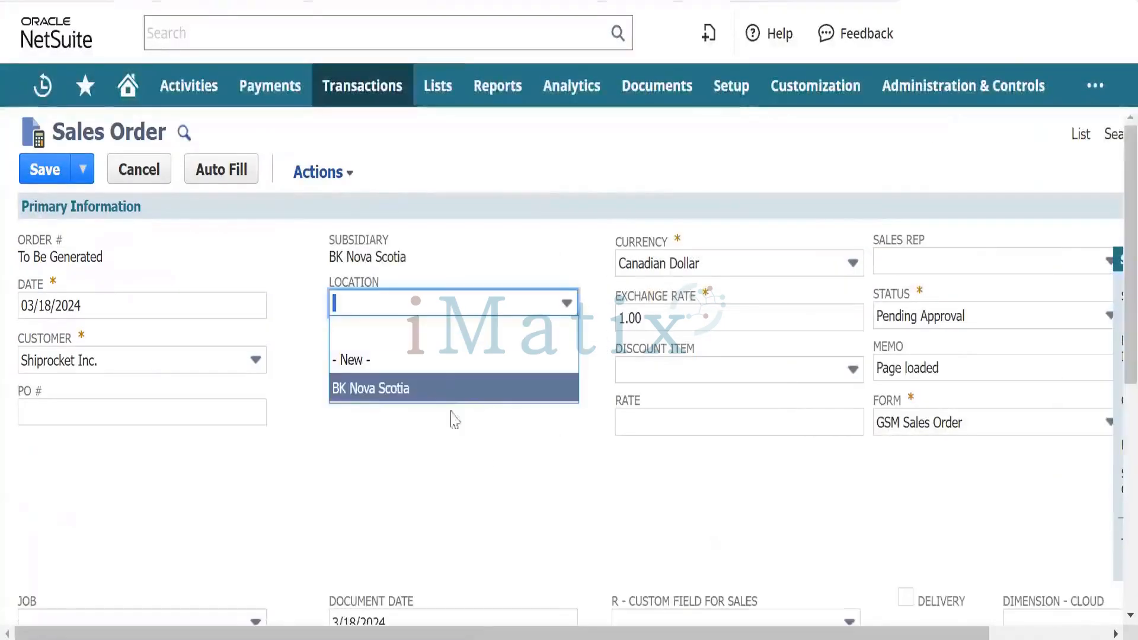
{"action": "left_click", "coordinate": [432, 394]}
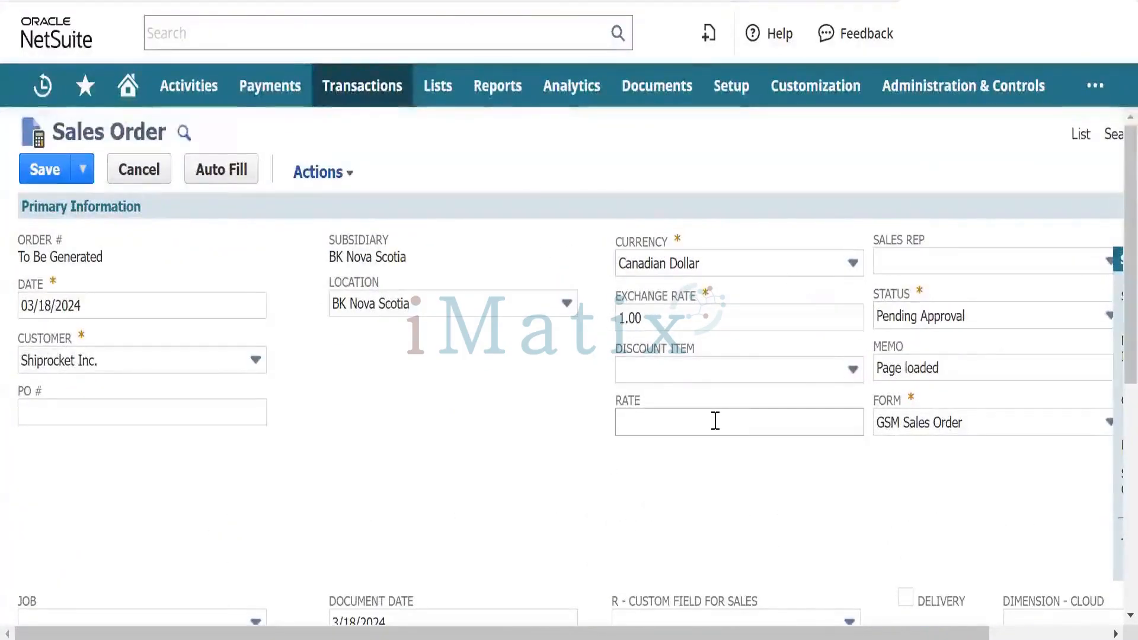
Set the sales order's currency to US Dollar and its status to Pending Fulfillment
{"action": "left_click", "coordinate": [781, 262]}
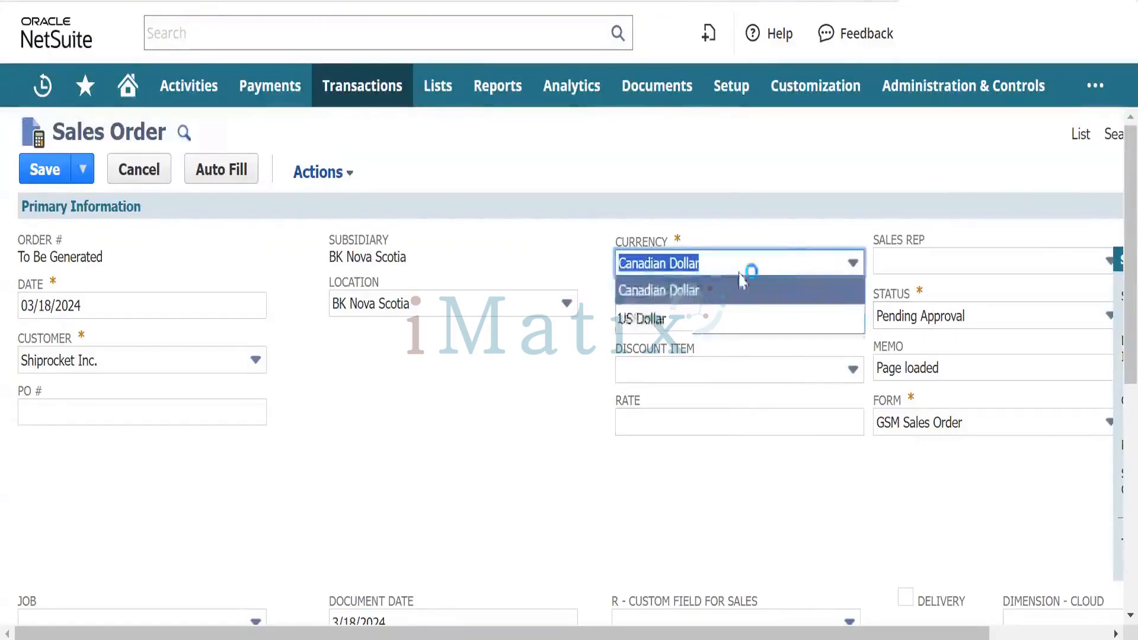
{"action": "left_click", "coordinate": [679, 320]}
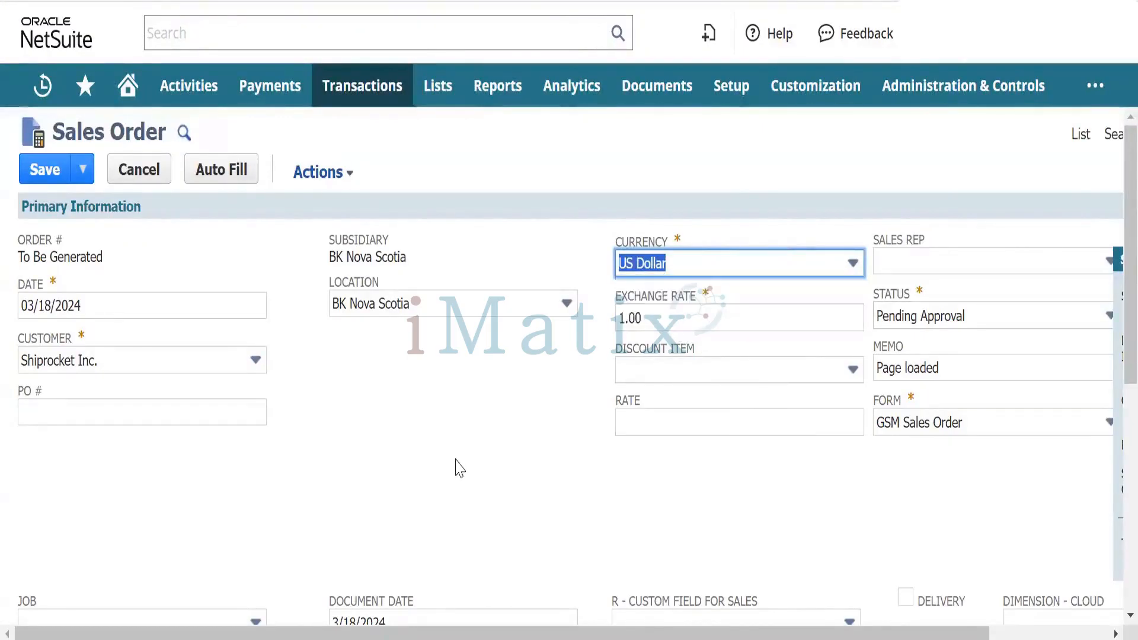
{"action": "left_click", "coordinate": [1022, 318]}
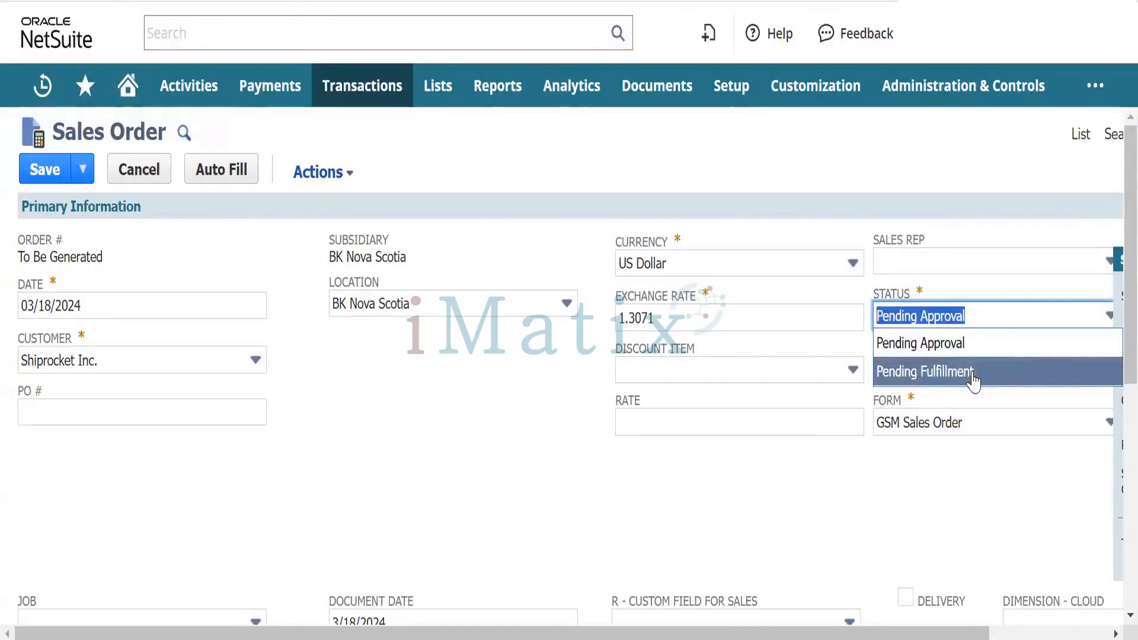
{"action": "left_click", "coordinate": [975, 374]}
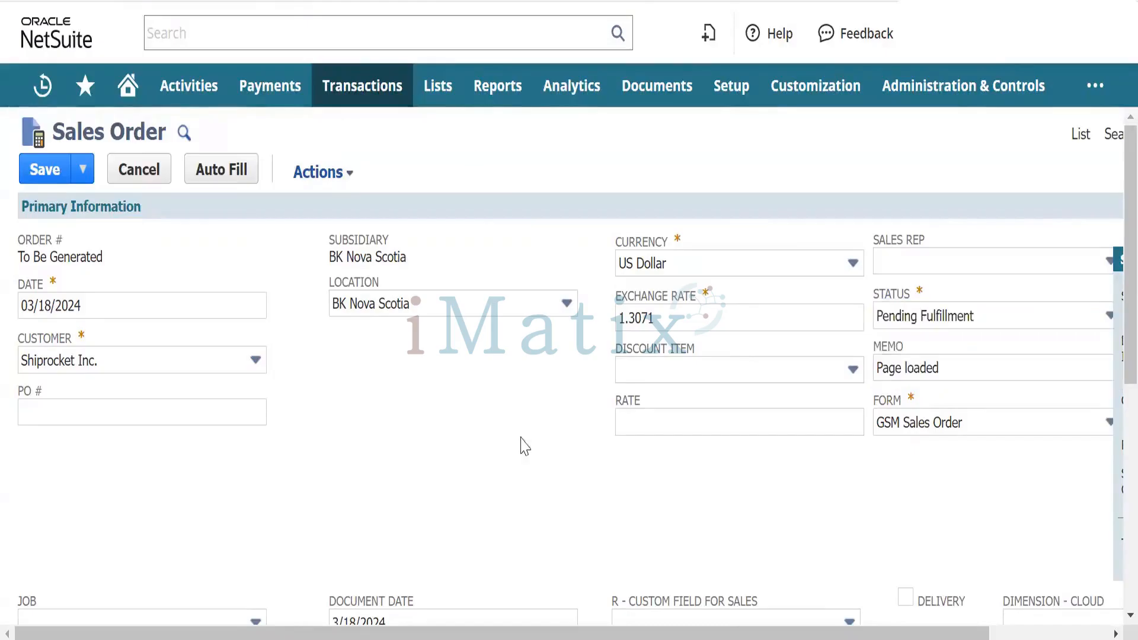
Choose Sale Item 01 Subscription Services as the item on the order's first line
{"action": "scroll", "coordinate": [516, 430], "scroll_direction": "down", "scroll_amount": 2}
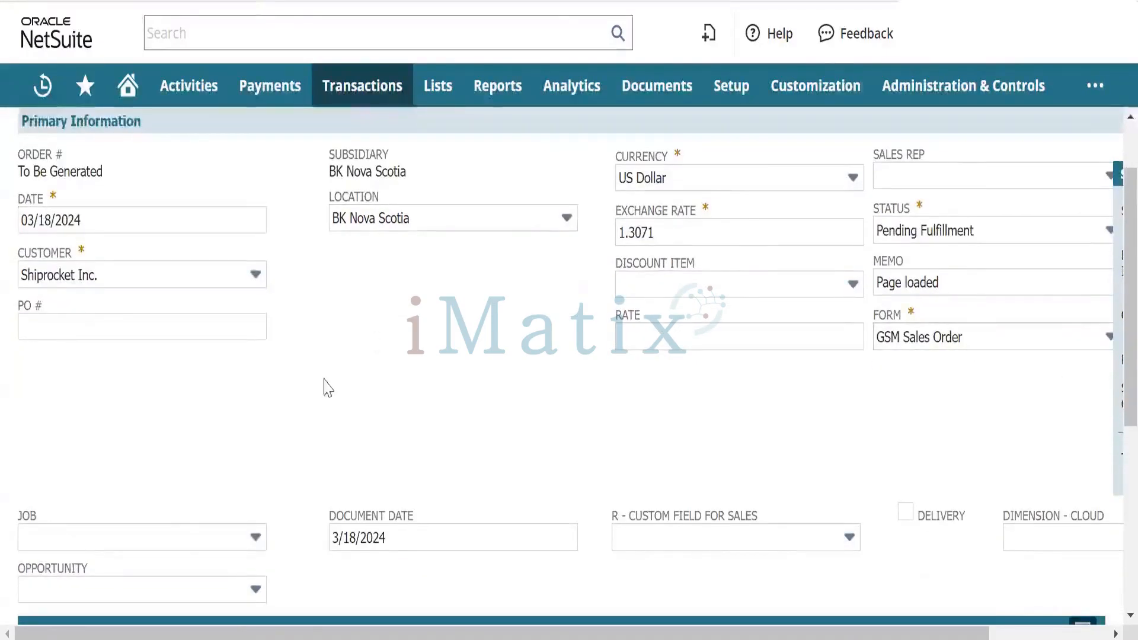
{"action": "scroll", "coordinate": [328, 388], "scroll_direction": "down", "scroll_amount": 5}
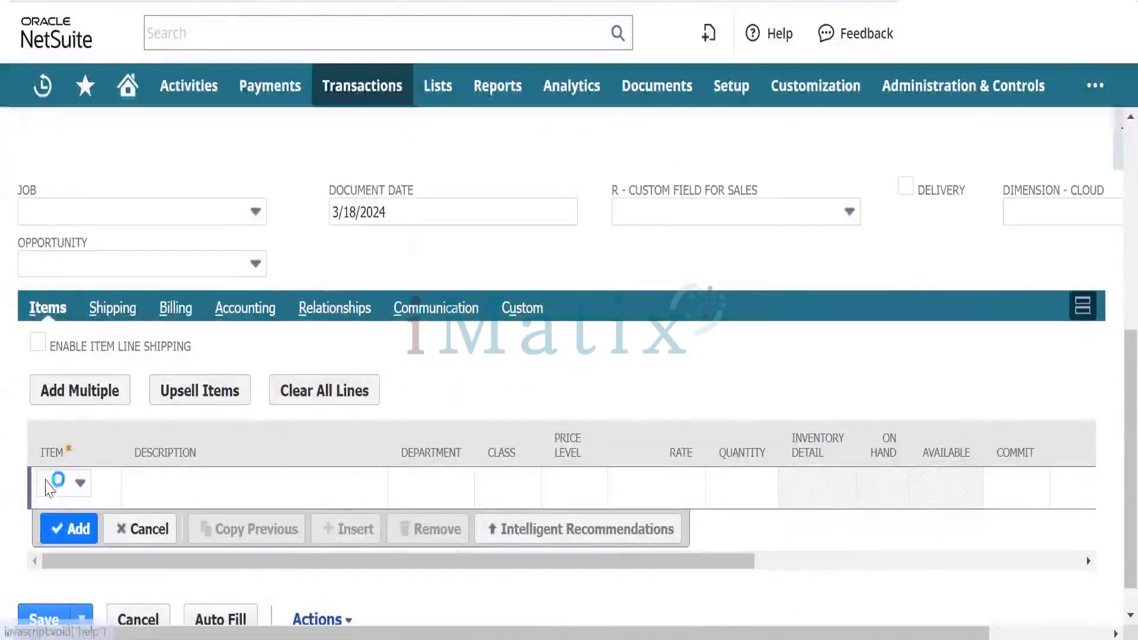
{"action": "left_click", "coordinate": [79, 483]}
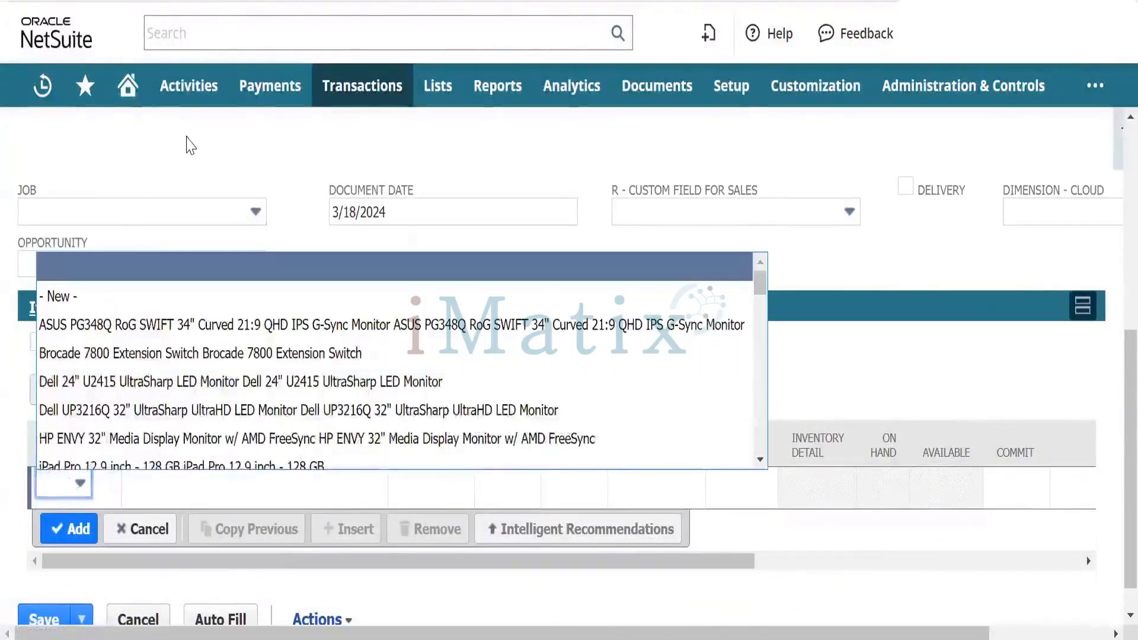
{"action": "left_click", "coordinate": [186, 137]}
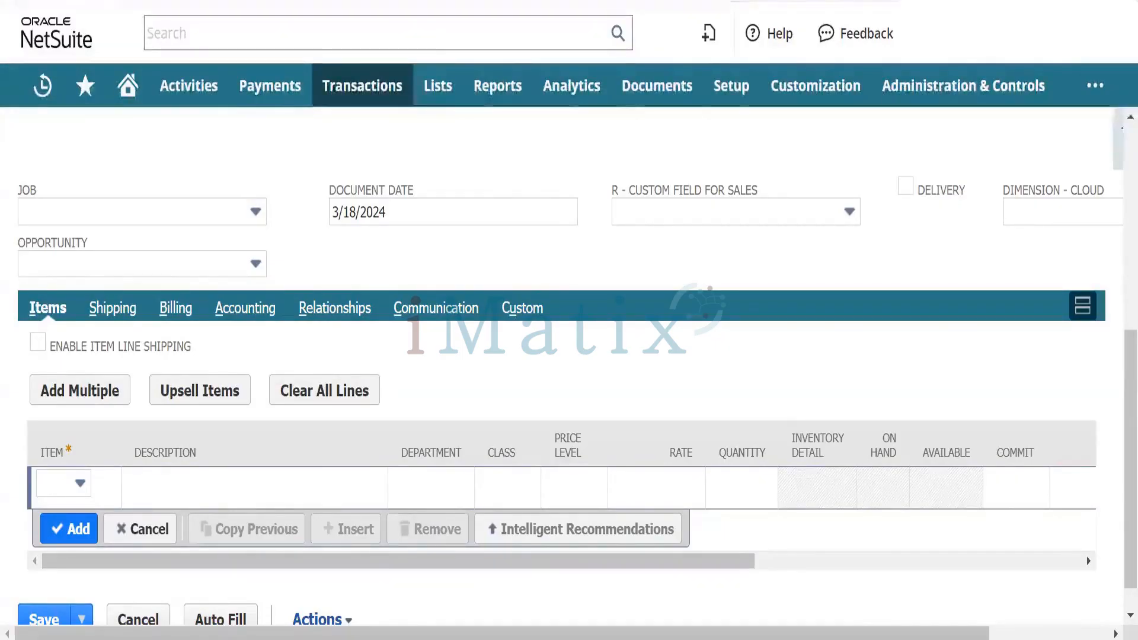
{"action": "mouse_move", "coordinate": [647, 98]}
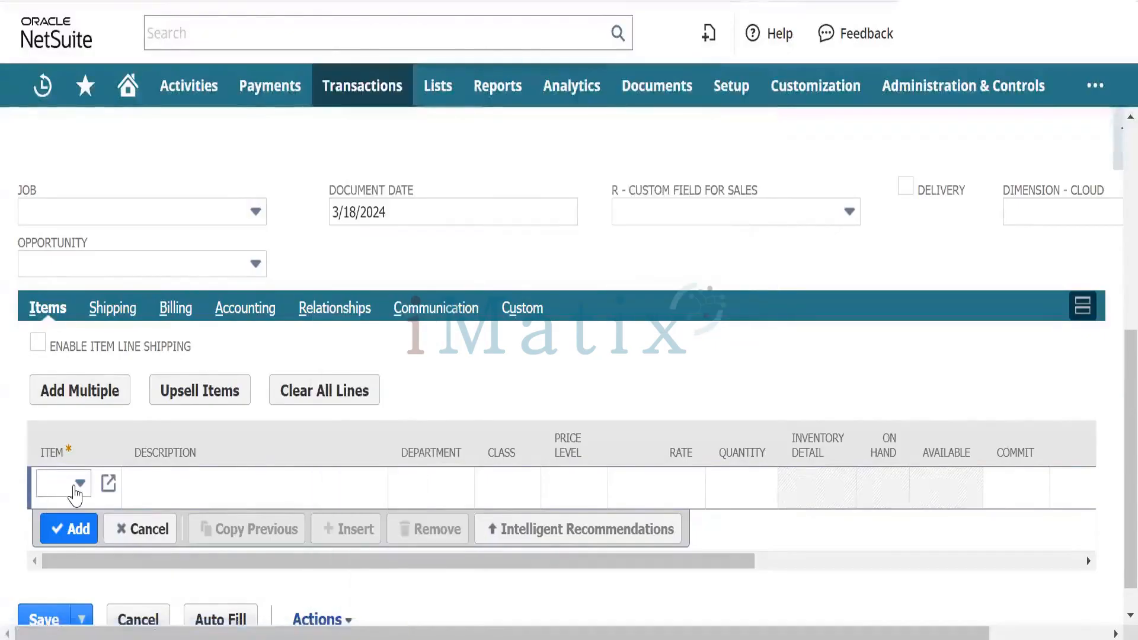
{"action": "left_click", "coordinate": [74, 488]}
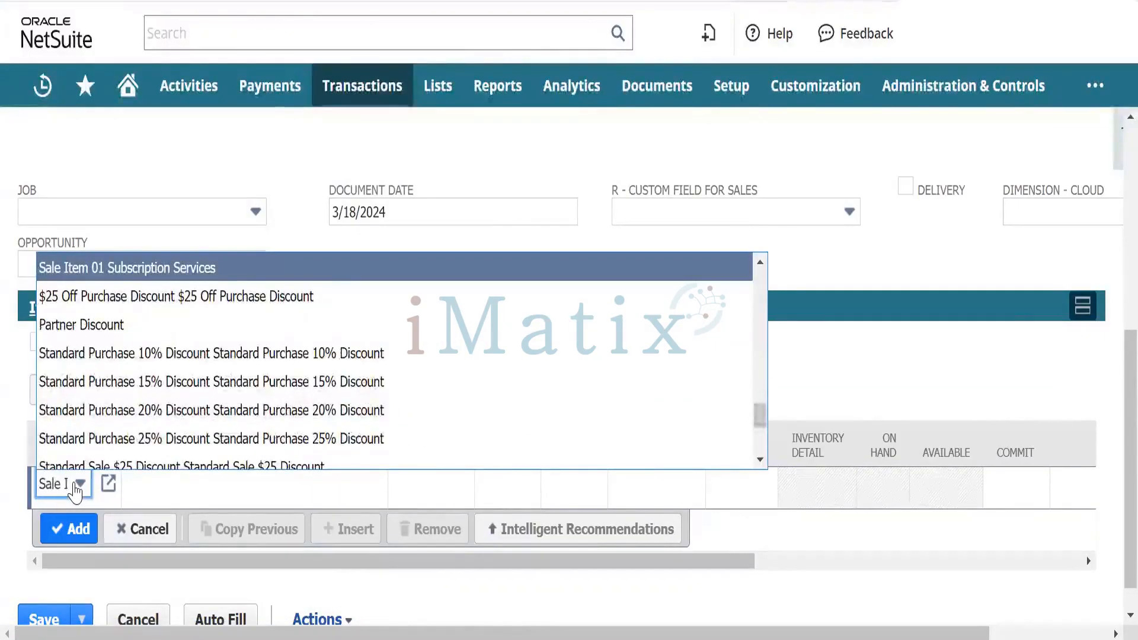
{"action": "key", "text": "Tab"}
{"action": "key", "text": "Tab"}
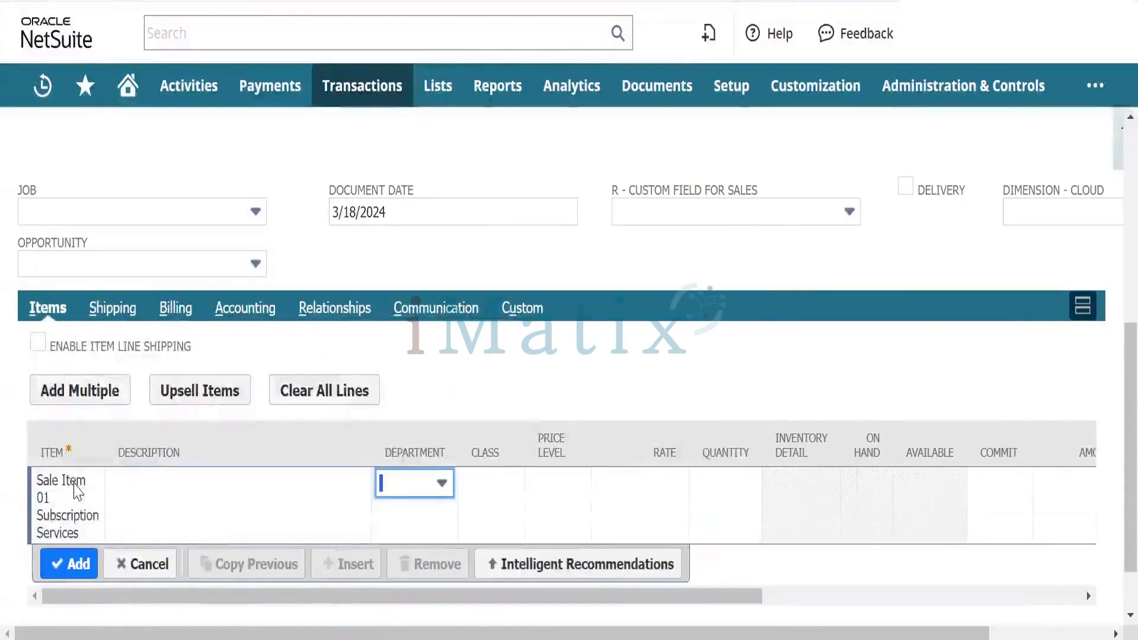
Set the Sale Item 01 line's rate to 1000, leaving department and class blank
{"action": "key", "text": "Tab"}
{"action": "key", "text": "Tab"}
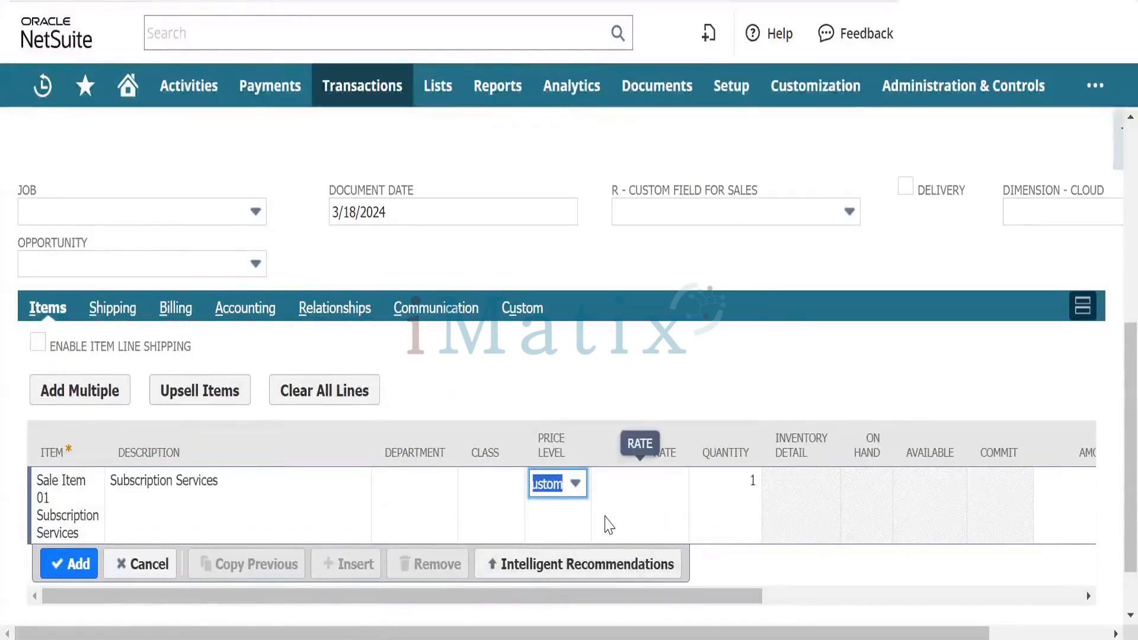
{"action": "key", "text": "Tab"}
{"action": "type", "text": "1000"}
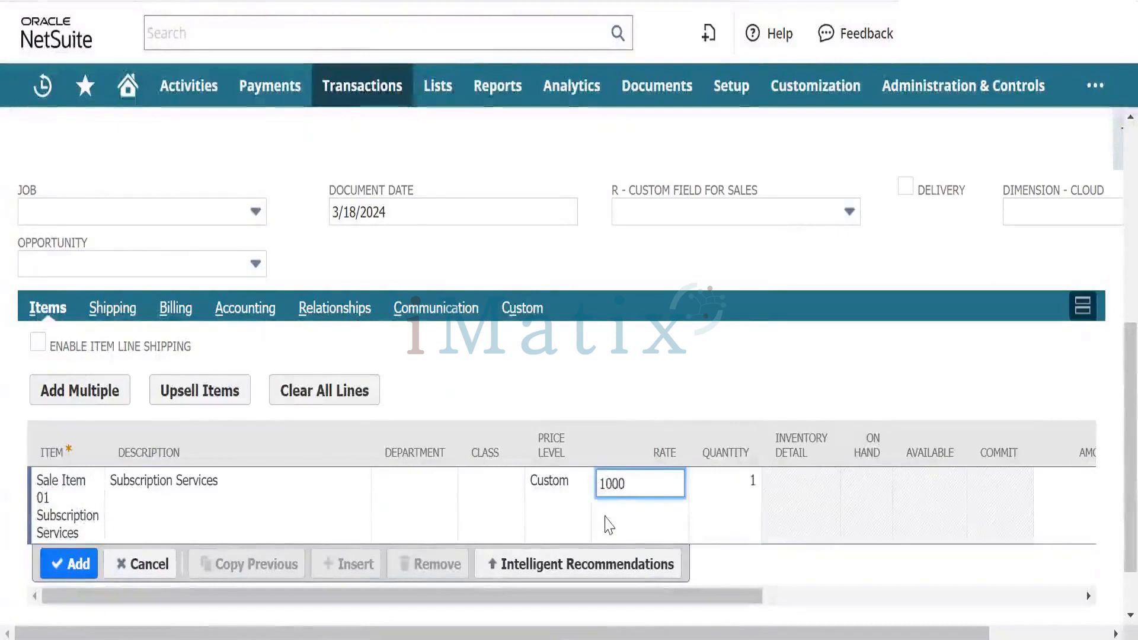
{"action": "key", "text": "Tab"}
{"action": "key", "text": "Tab"}
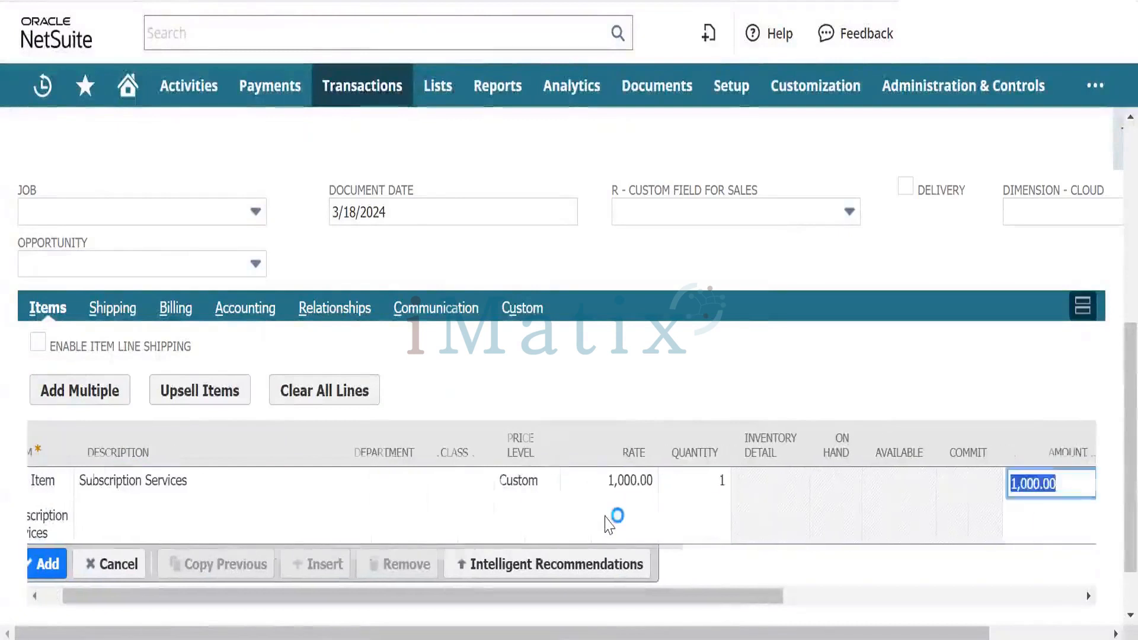
Assign the tax code CA-PST-NS to the Sale Item 01 line
{"action": "key", "text": "Tab"}
{"action": "key", "text": "Tab"}
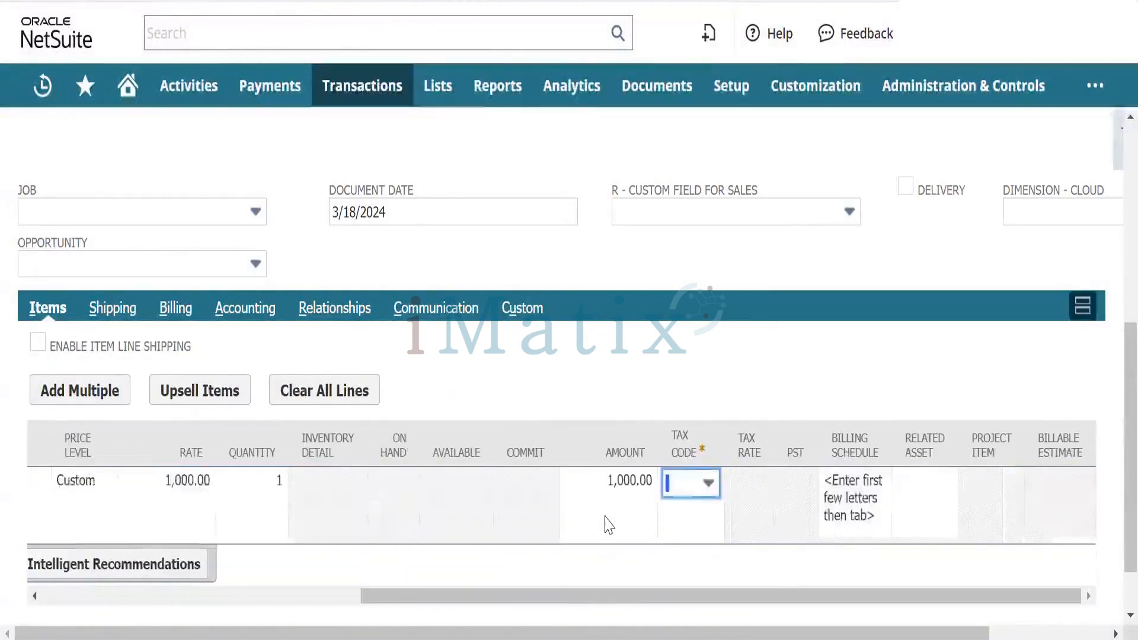
{"action": "left_click", "coordinate": [689, 481]}
{"action": "left_click", "coordinate": [682, 564]}
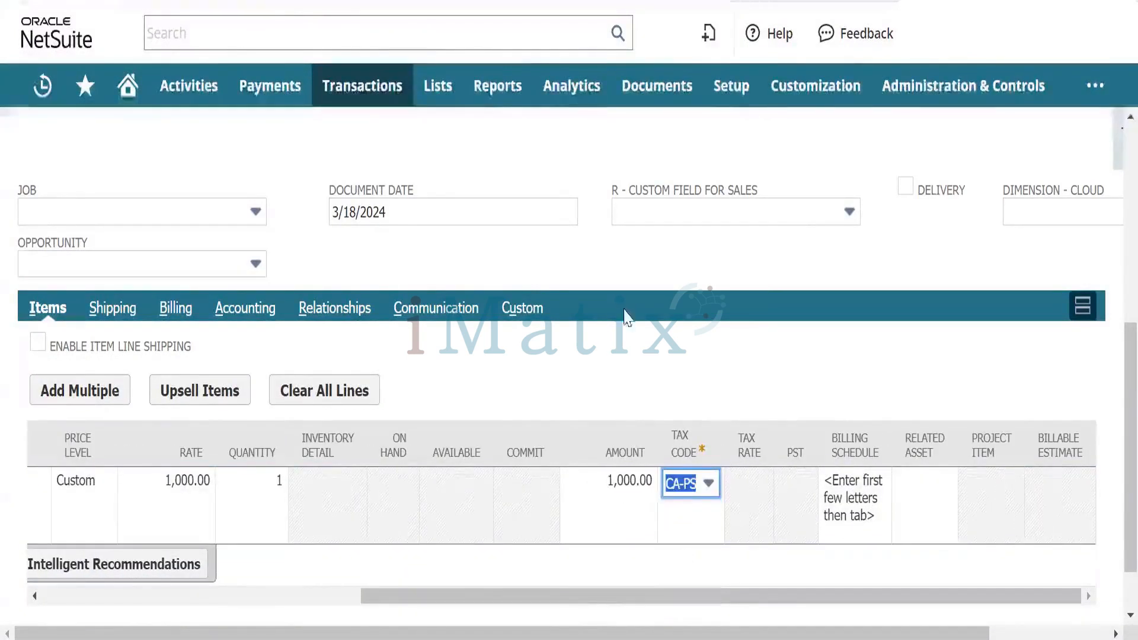
{"action": "key", "text": "Tab"}
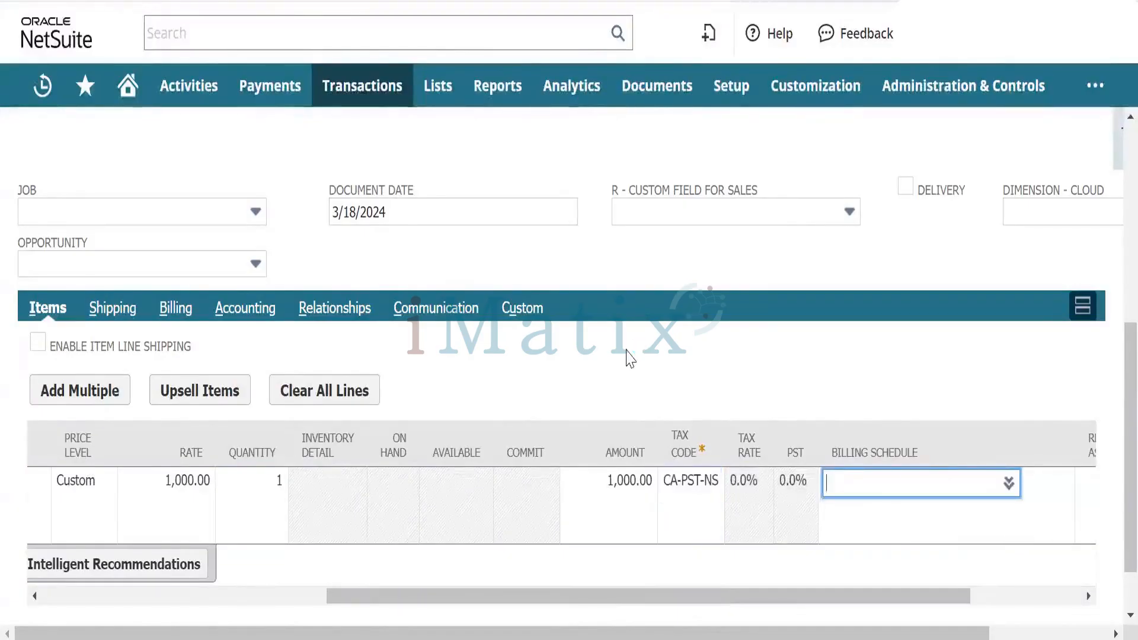
Add the completed Sale Item 01 line to the order and save the sales order
{"action": "scroll", "coordinate": [866, 395], "scroll_direction": "right", "scroll_amount": 3}
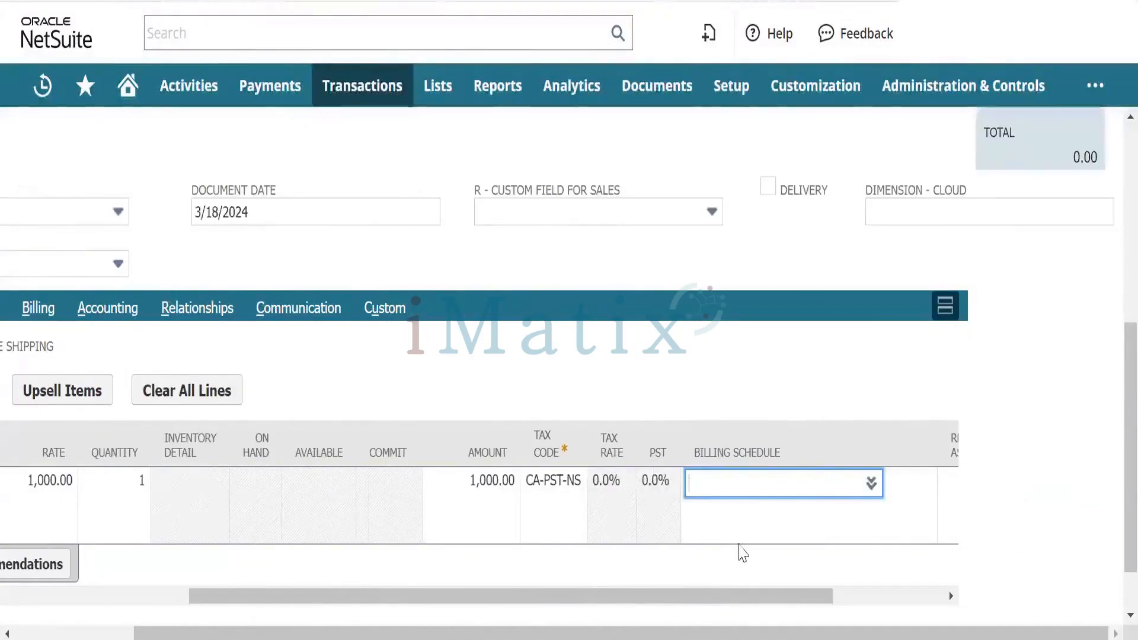
{"action": "left_click_drag", "start_coordinate": [764, 596], "coordinate": [144, 616]}
{"action": "left_click", "coordinate": [841, 597]}
{"action": "scroll", "coordinate": [158, 466], "scroll_direction": "left", "scroll_amount": 3}
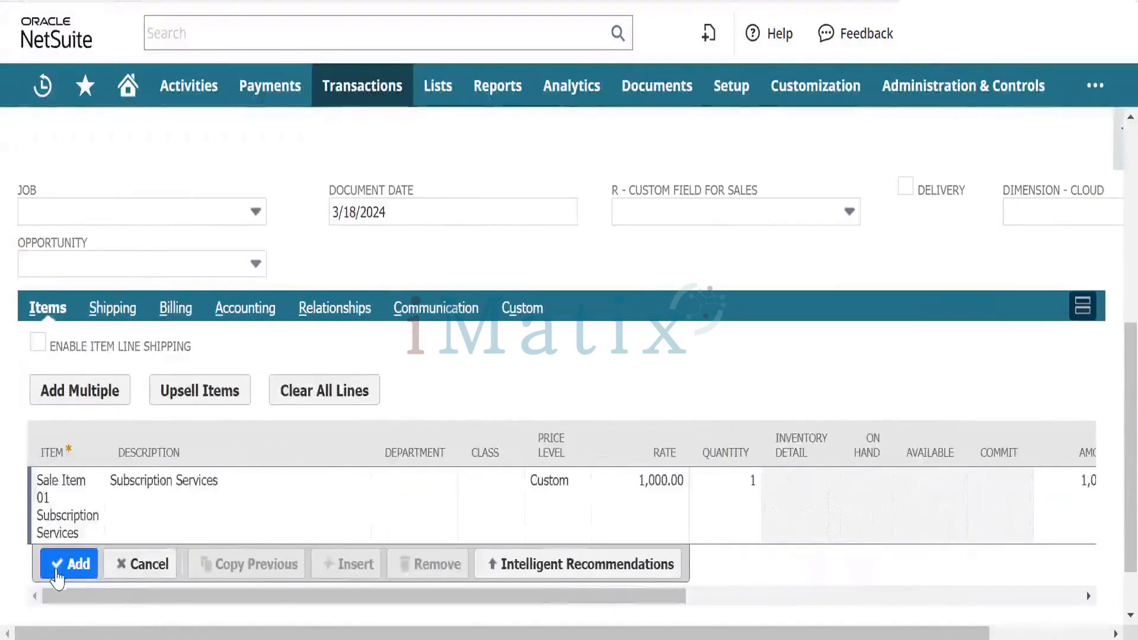
{"action": "left_click", "coordinate": [63, 572]}
{"action": "scroll", "coordinate": [227, 446], "scroll_direction": "down", "scroll_amount": 2}
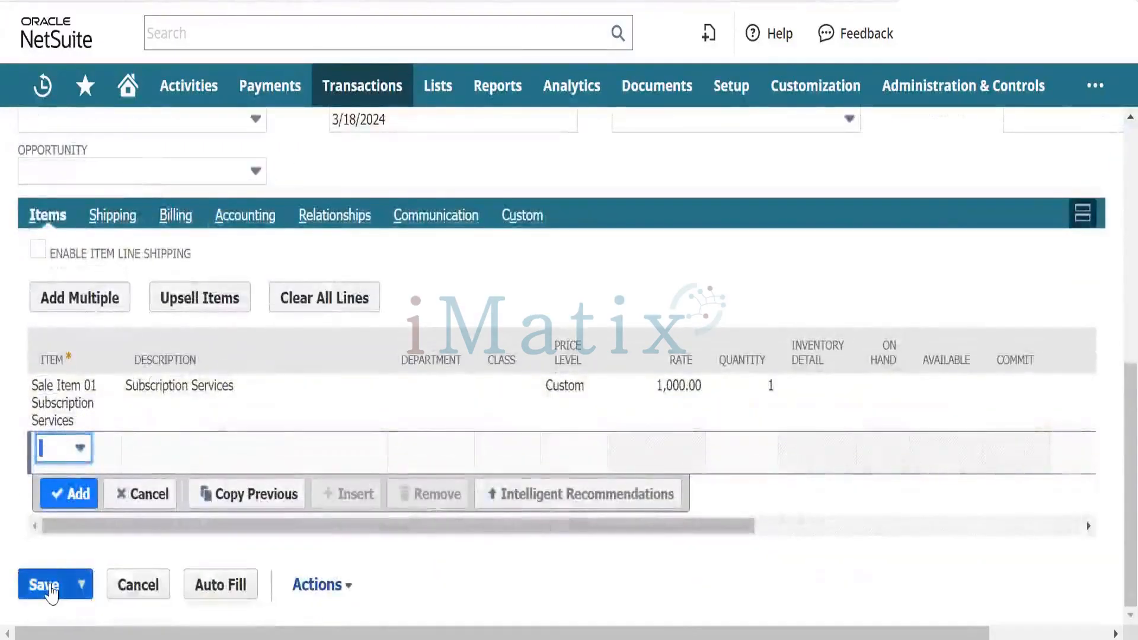
{"action": "left_click", "coordinate": [52, 592]}
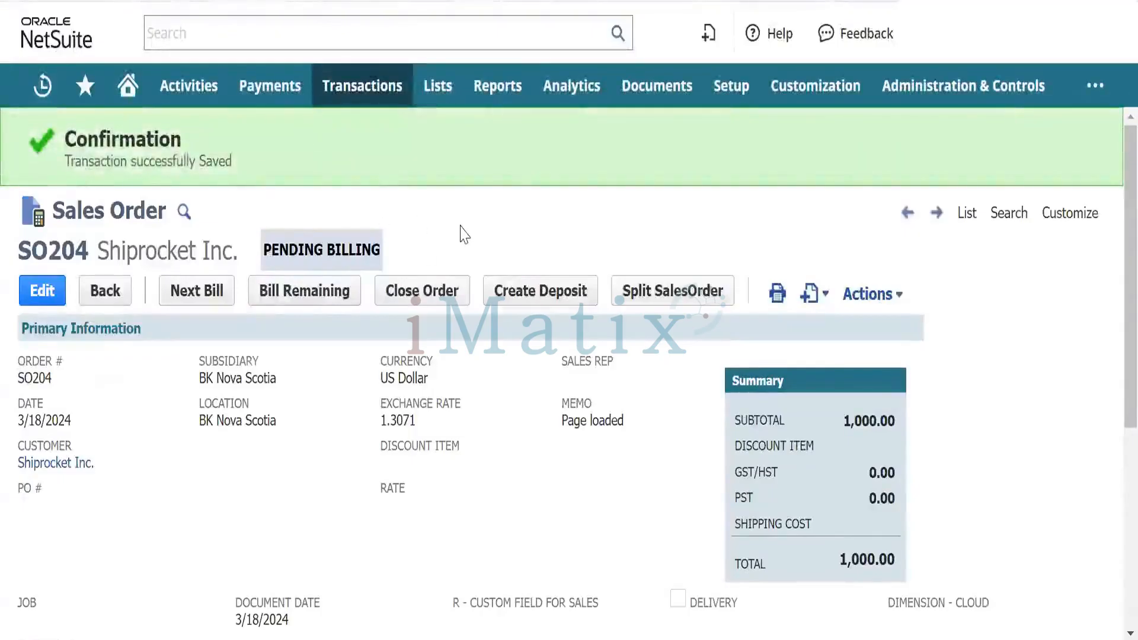
Review the saved sales order's primary information, summary and item line
{"action": "scroll", "coordinate": [461, 225], "scroll_direction": "down", "scroll_amount": 1}
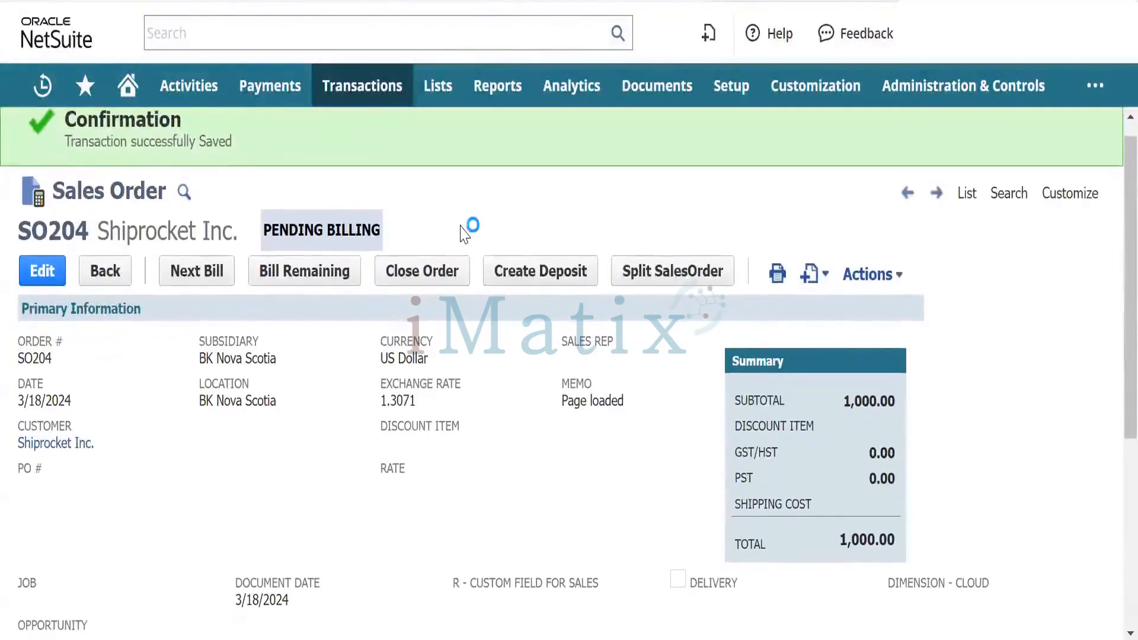
{"action": "scroll", "coordinate": [465, 235], "scroll_direction": "down", "scroll_amount": 1}
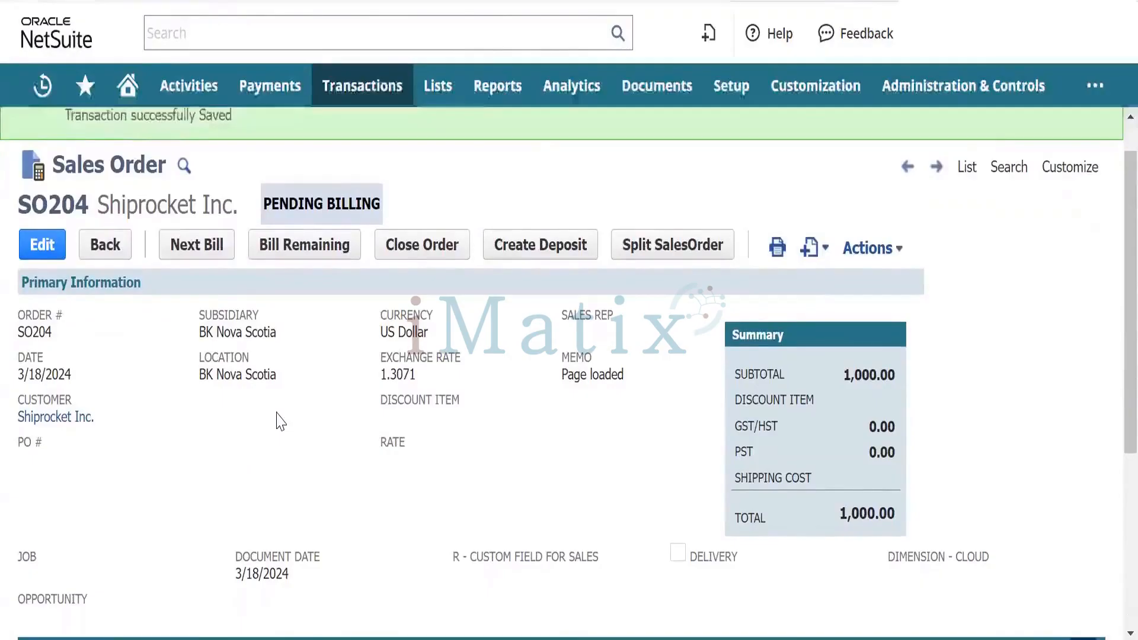
{"action": "scroll", "coordinate": [276, 413], "scroll_direction": "down", "scroll_amount": 4}
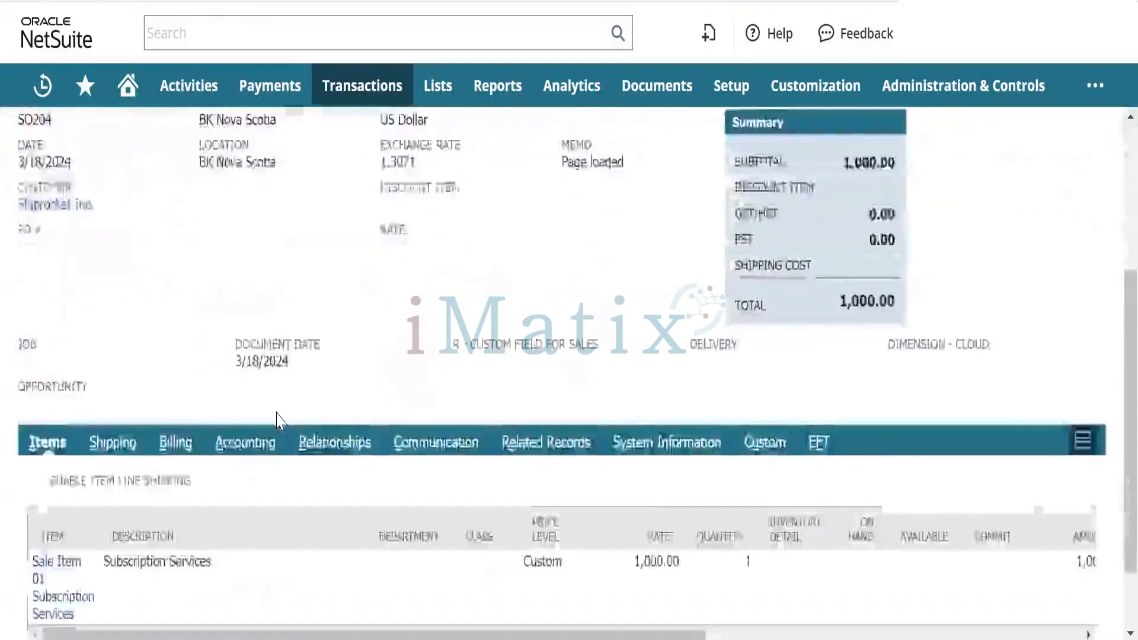
{"action": "scroll", "coordinate": [277, 414], "scroll_direction": "up", "scroll_amount": 4}
{"action": "scroll", "coordinate": [183, 410], "scroll_direction": "down", "scroll_amount": 2}
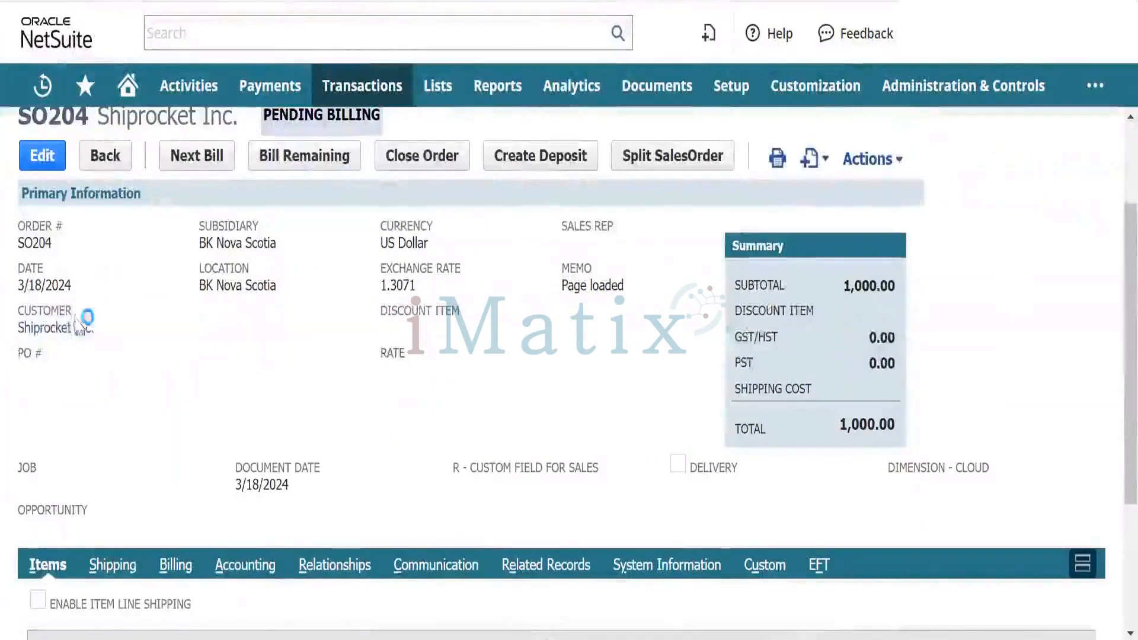
Open the Shiprocket Inc. customer record from the sales order in a separate browser tab and switch to it
{"action": "right_click", "coordinate": [77, 336]}
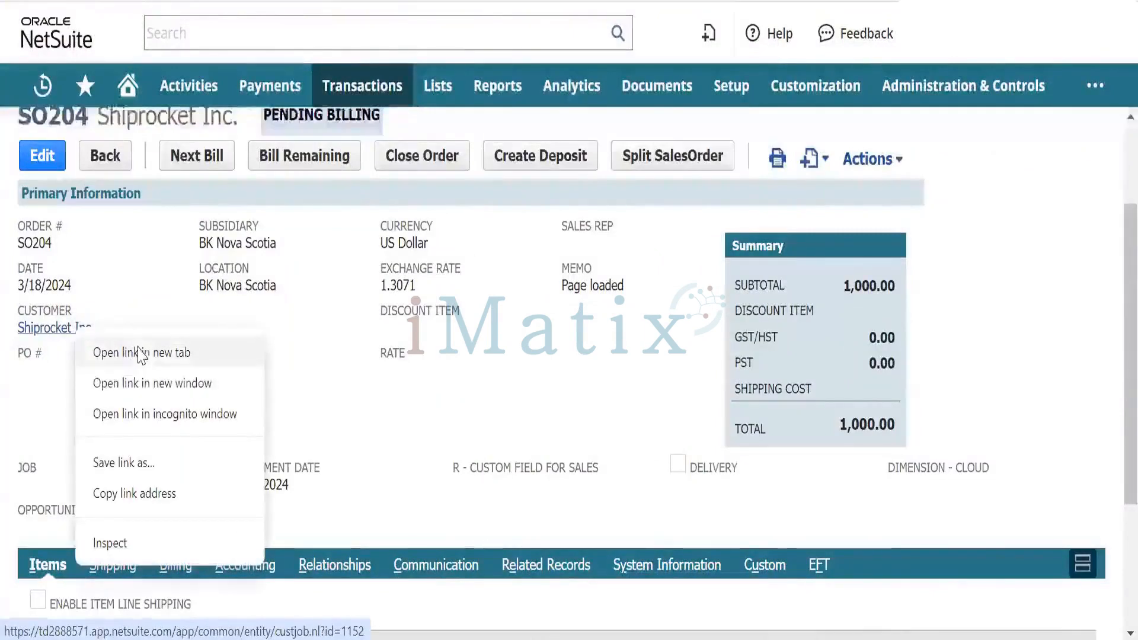
{"action": "left_click", "coordinate": [144, 355]}
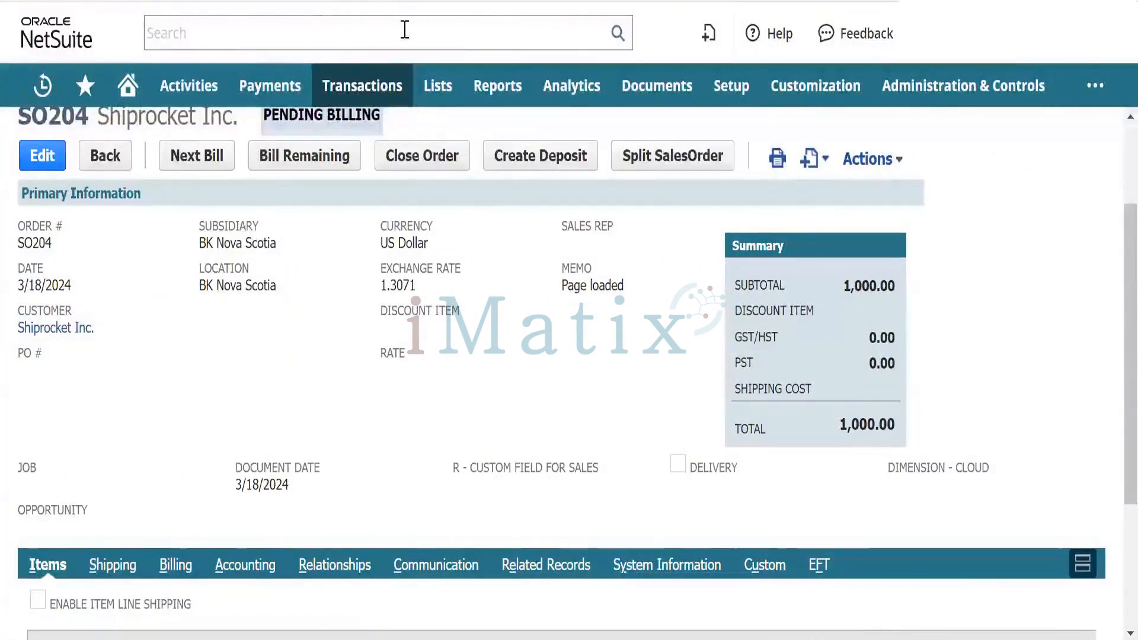
{"action": "scroll", "coordinate": [371, 392], "scroll_direction": "down", "scroll_amount": 4}
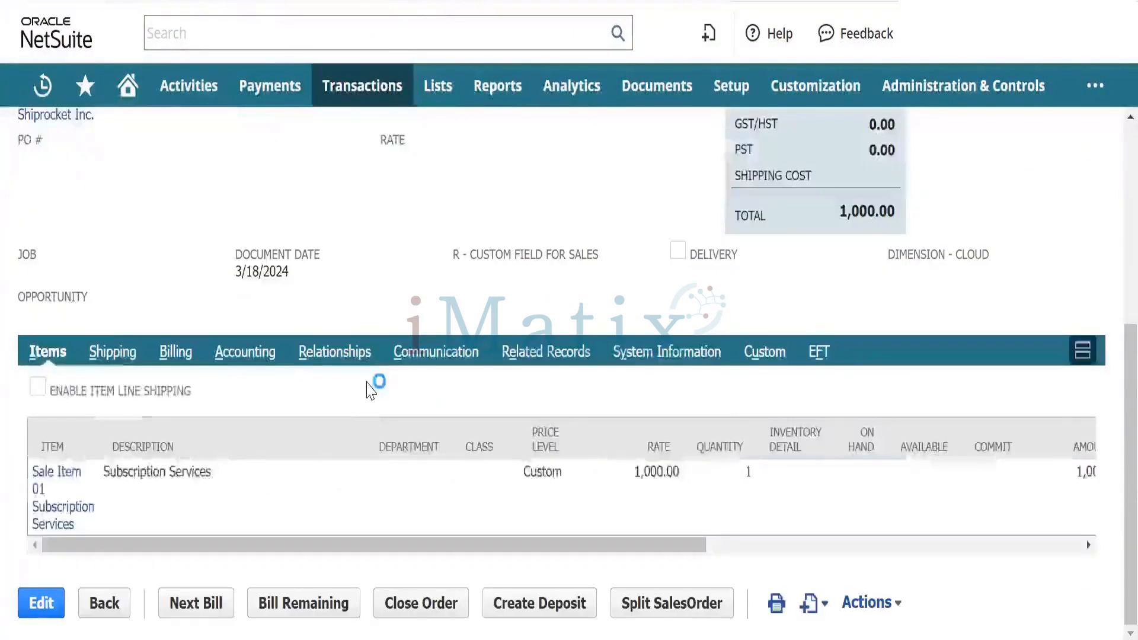
{"action": "scroll", "coordinate": [371, 392], "scroll_direction": "up", "scroll_amount": 5}
{"action": "scroll", "coordinate": [370, 389], "scroll_direction": "up", "scroll_amount": 1}
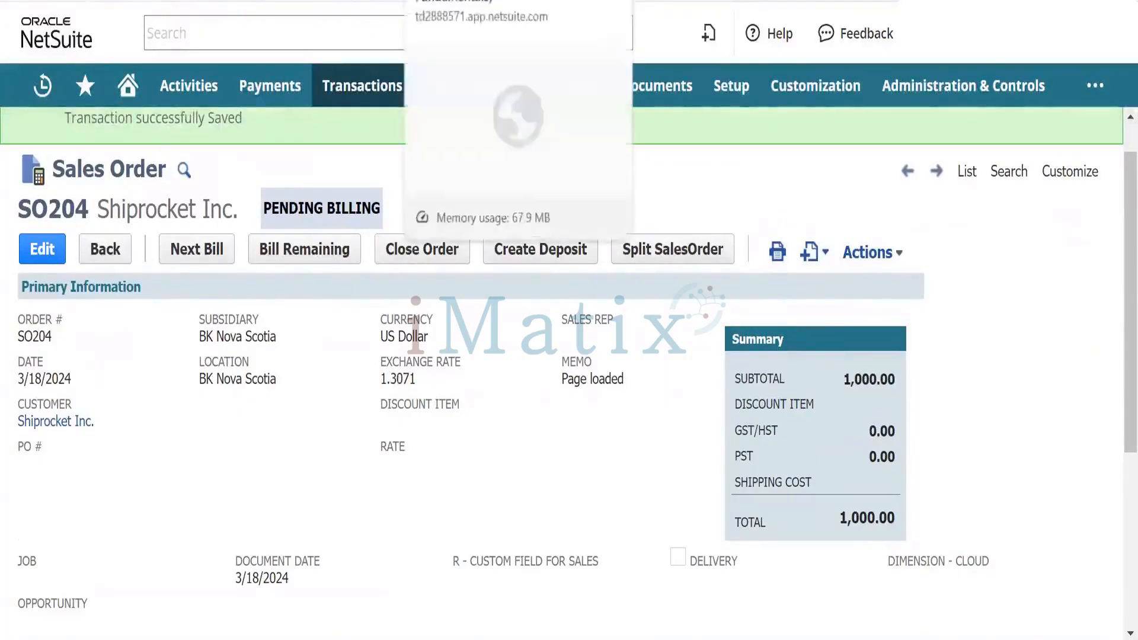
{"action": "left_click", "coordinate": [436, 1]}
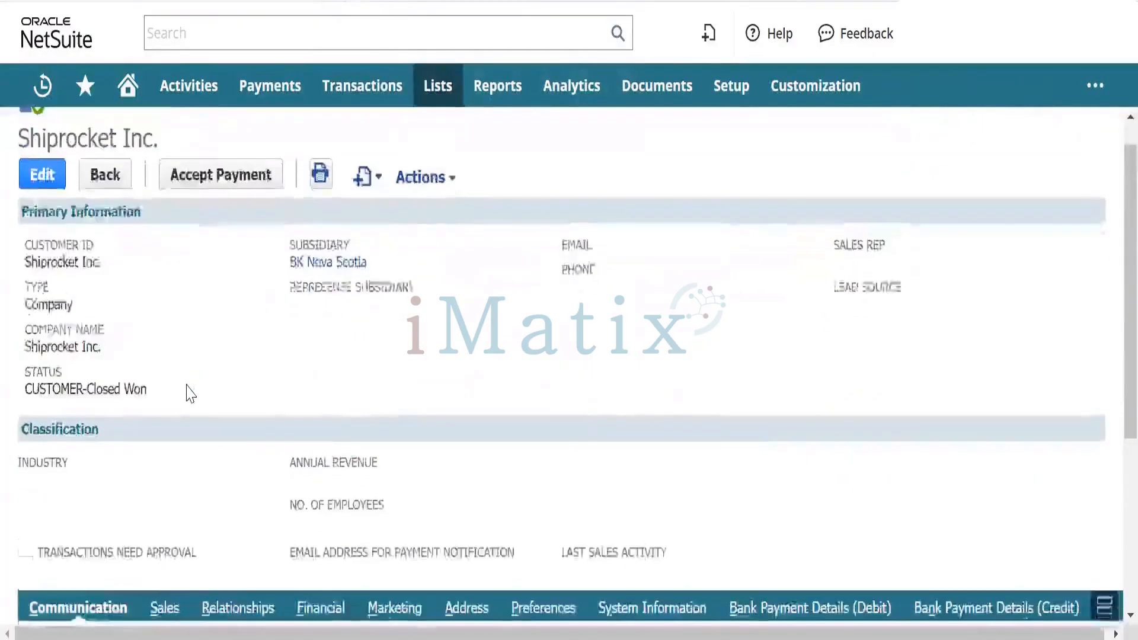
Review the Shiprocket Inc. customer's sales transactions and financial account, tax and balance information
{"action": "scroll", "coordinate": [186, 392], "scroll_direction": "down", "scroll_amount": 5}
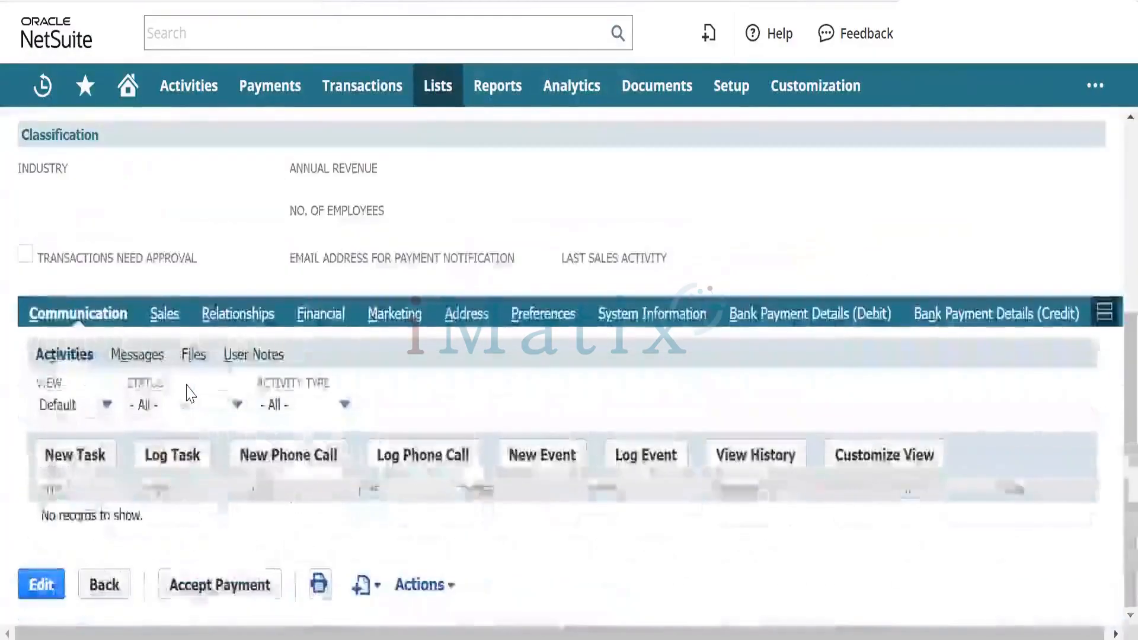
{"action": "left_click", "coordinate": [172, 316]}
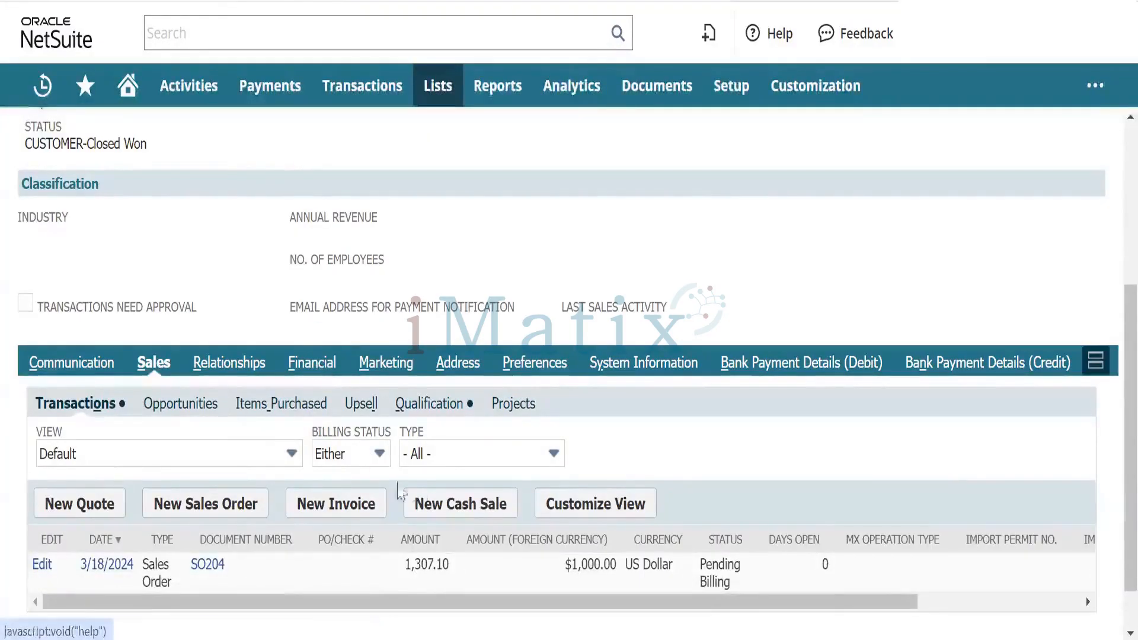
{"action": "scroll", "coordinate": [420, 500], "scroll_direction": "down", "scroll_amount": 1}
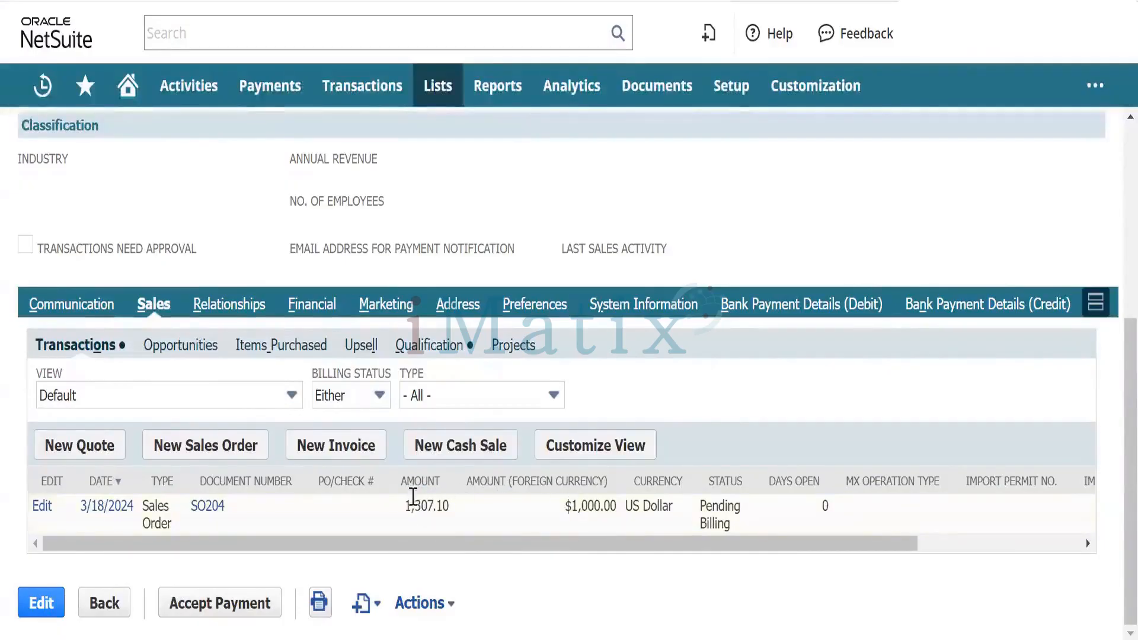
{"action": "left_click", "coordinate": [317, 306]}
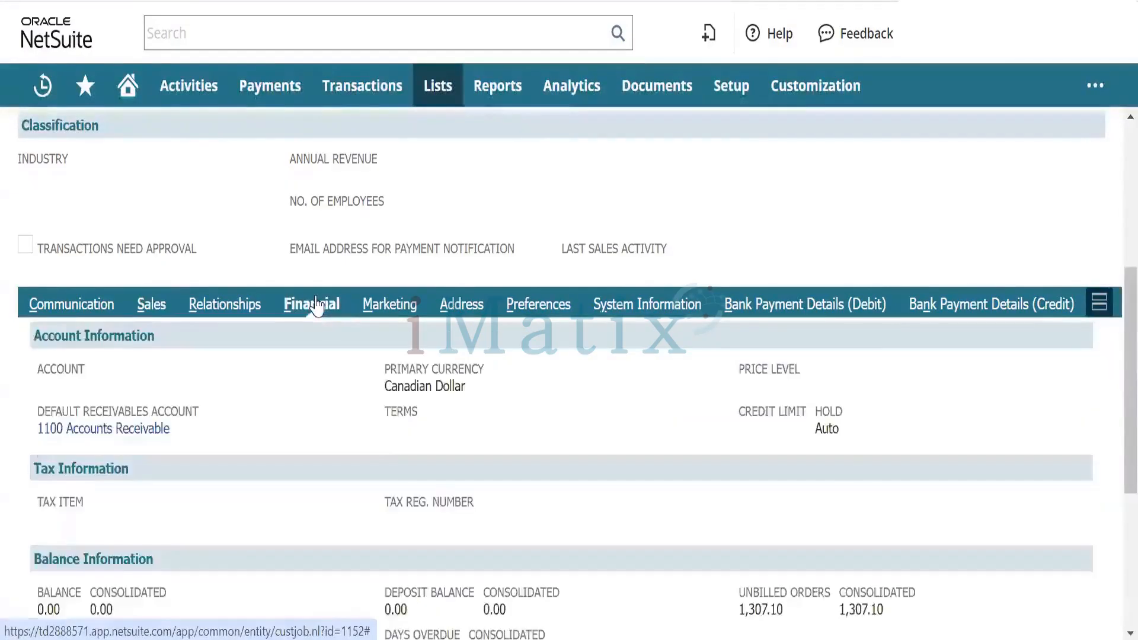
{"action": "scroll", "coordinate": [385, 463], "scroll_direction": "down", "scroll_amount": 5}
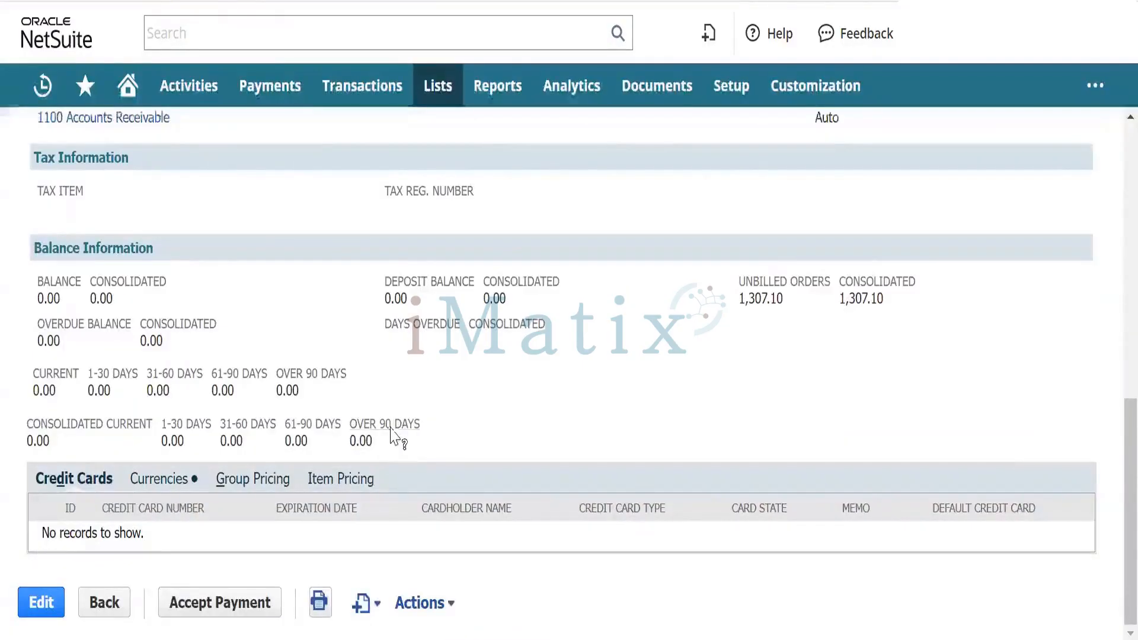
{"action": "scroll", "coordinate": [394, 437], "scroll_direction": "up", "scroll_amount": 2}
{"action": "scroll", "coordinate": [394, 438], "scroll_direction": "up", "scroll_amount": 3}
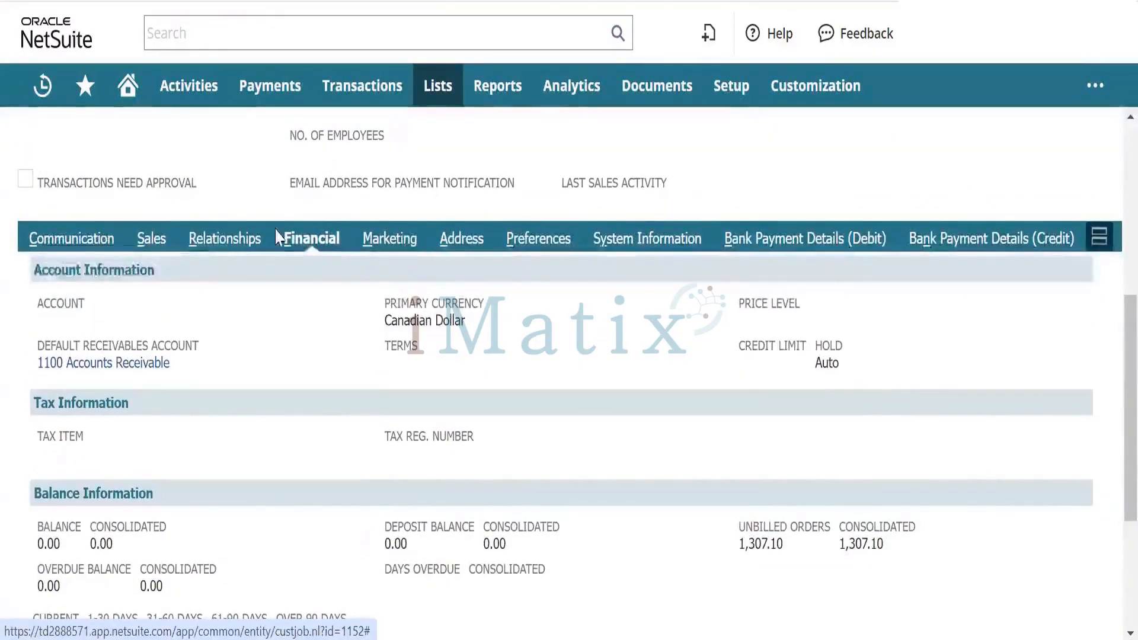
Look through the customer record's communication, financial, marketing and sales details
{"action": "left_click", "coordinate": [87, 241]}
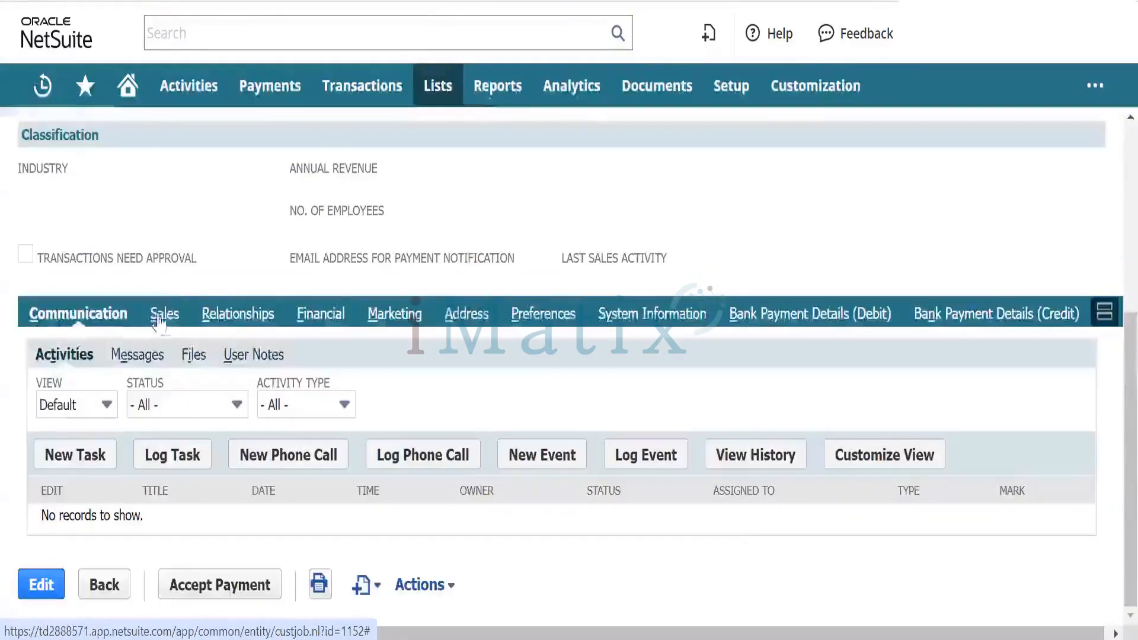
{"action": "scroll", "coordinate": [180, 323], "scroll_direction": "up", "scroll_amount": 3}
{"action": "scroll", "coordinate": [183, 323], "scroll_direction": "down", "scroll_amount": 3}
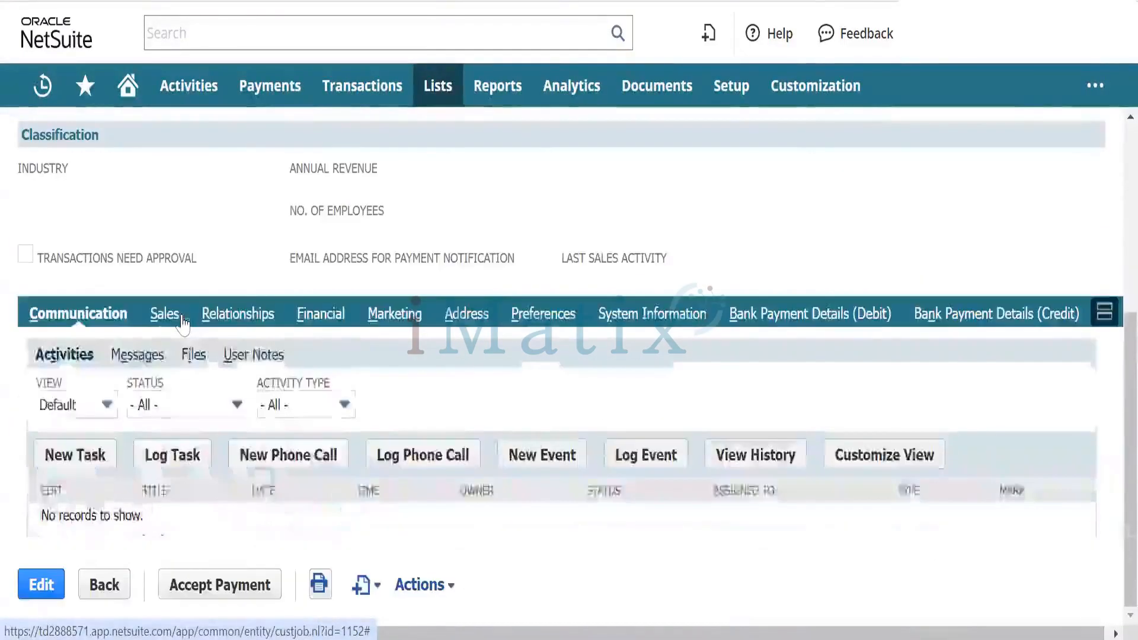
{"action": "left_click", "coordinate": [311, 315]}
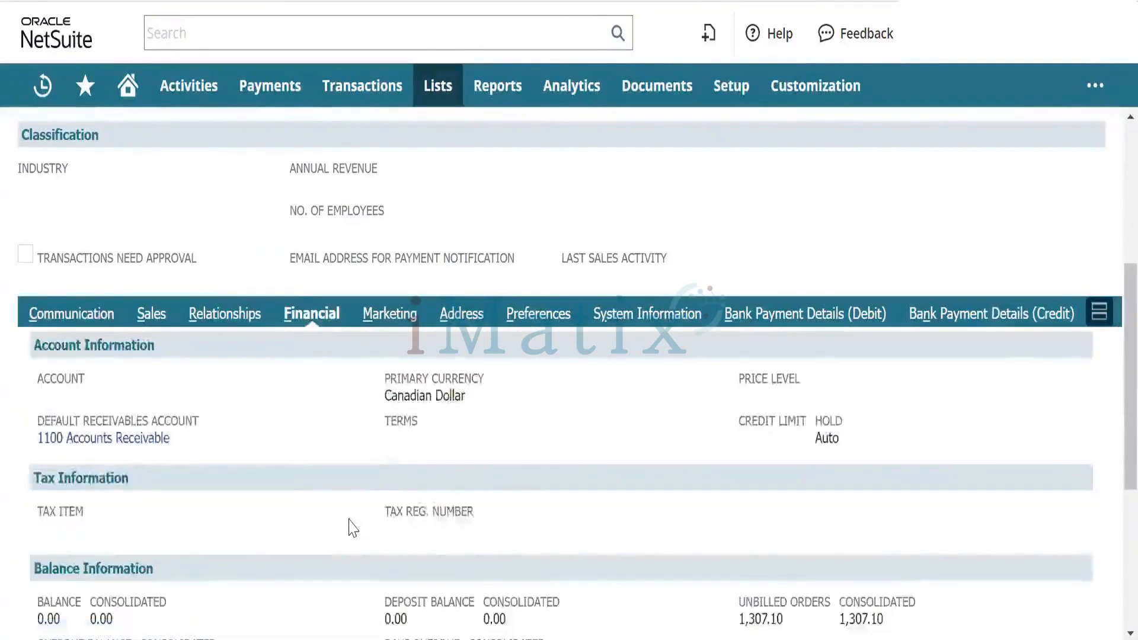
{"action": "scroll", "coordinate": [350, 526], "scroll_direction": "down", "scroll_amount": 4}
{"action": "scroll", "coordinate": [356, 537], "scroll_direction": "up", "scroll_amount": 4}
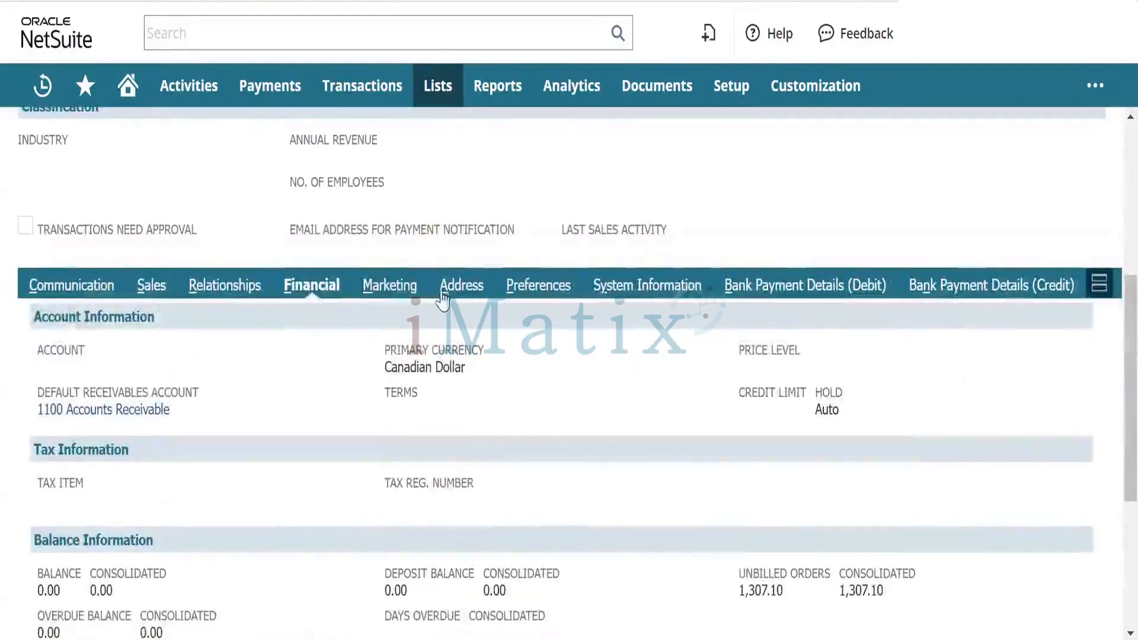
{"action": "left_click", "coordinate": [390, 286]}
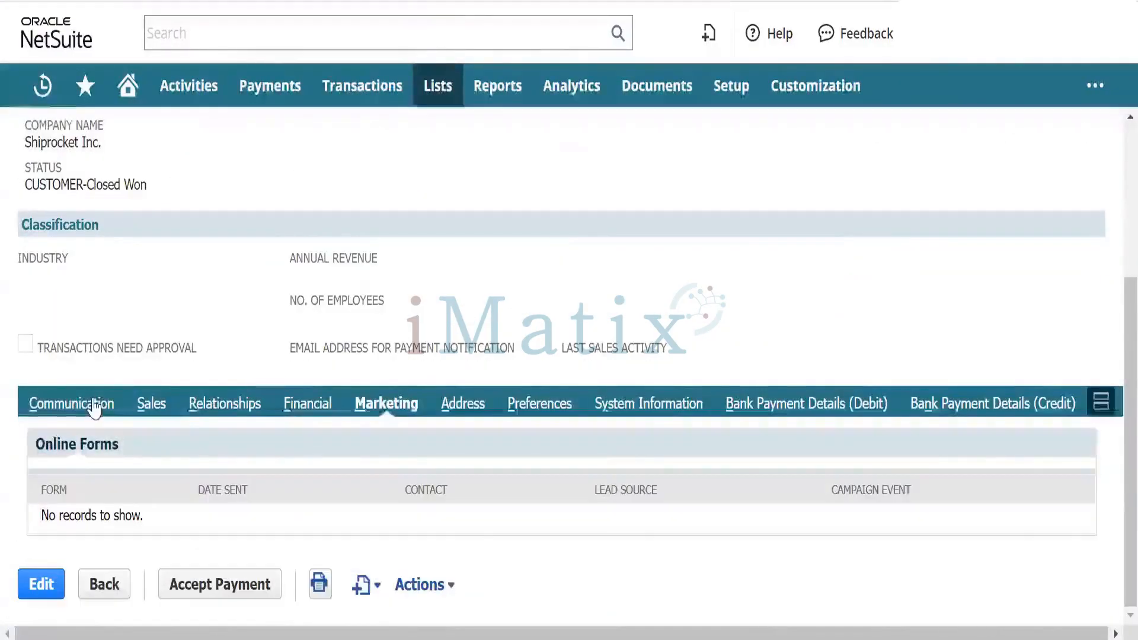
{"action": "left_click", "coordinate": [94, 408]}
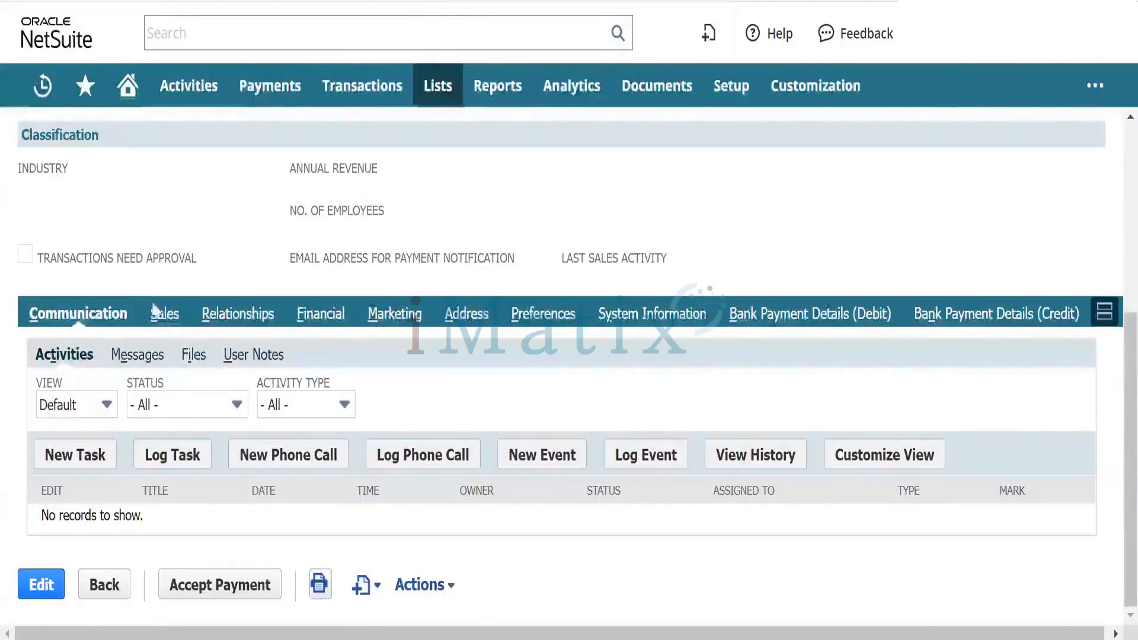
{"action": "left_click", "coordinate": [155, 312]}
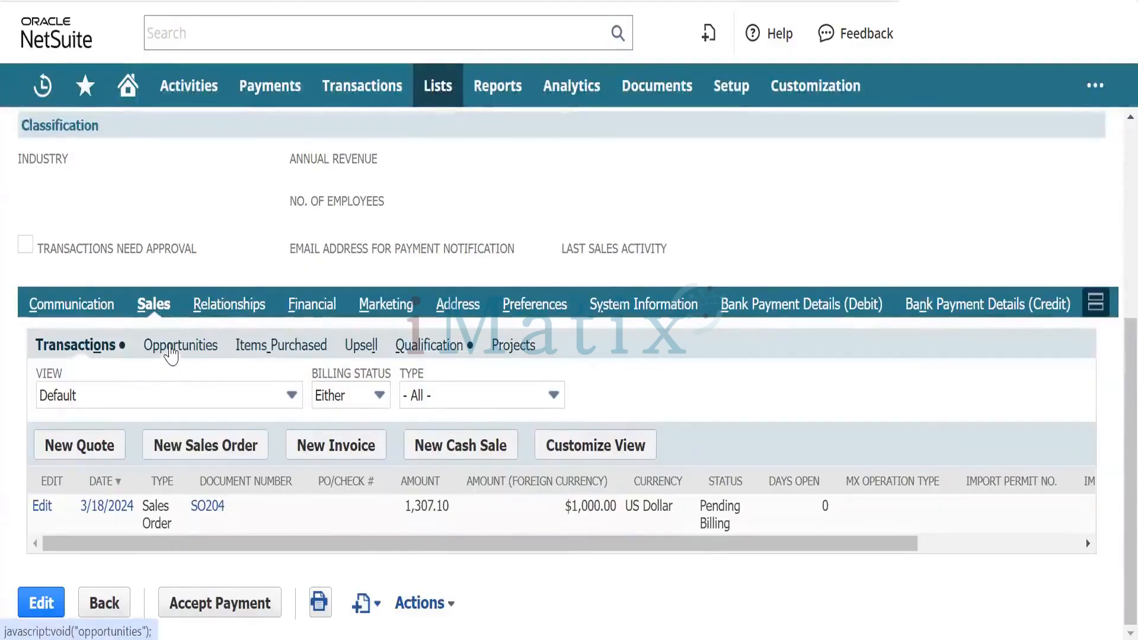
Check the customer's relationships, then examine the unbilled orders, deposit balance and aging figures in the balance information
{"action": "left_click", "coordinate": [235, 303]}
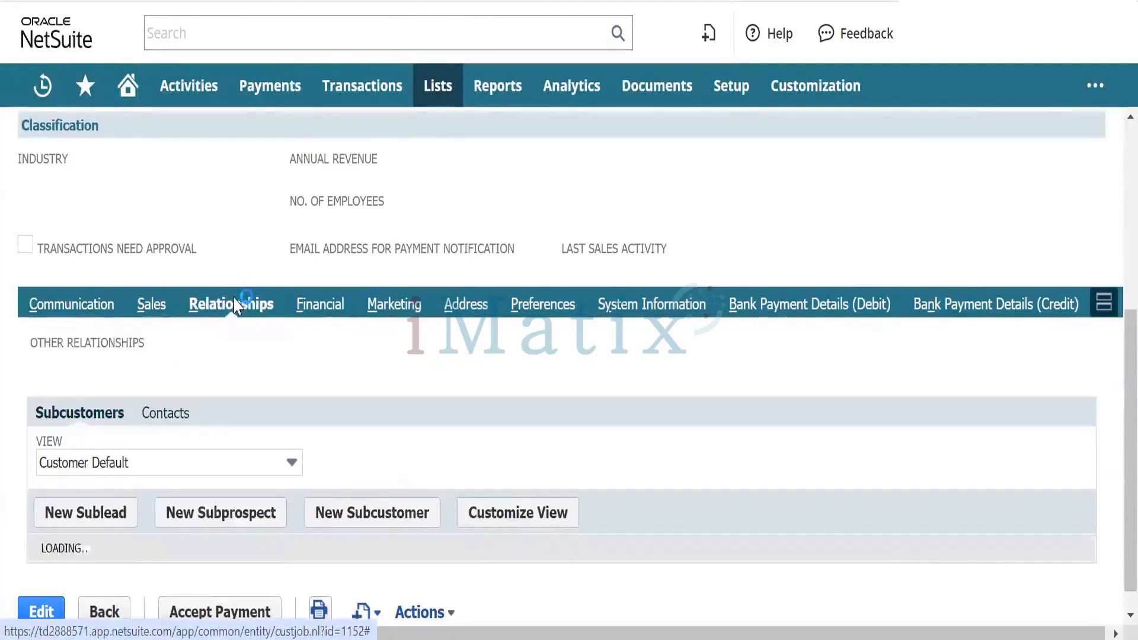
{"action": "left_click", "coordinate": [306, 309]}
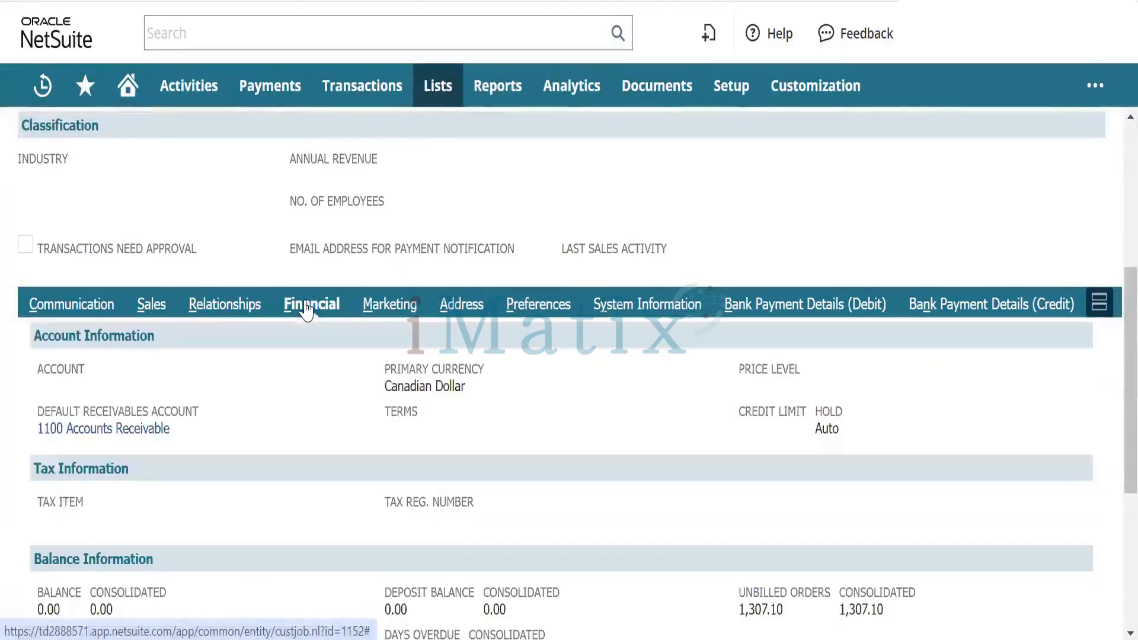
{"action": "scroll", "coordinate": [305, 309], "scroll_direction": "down", "scroll_amount": 5}
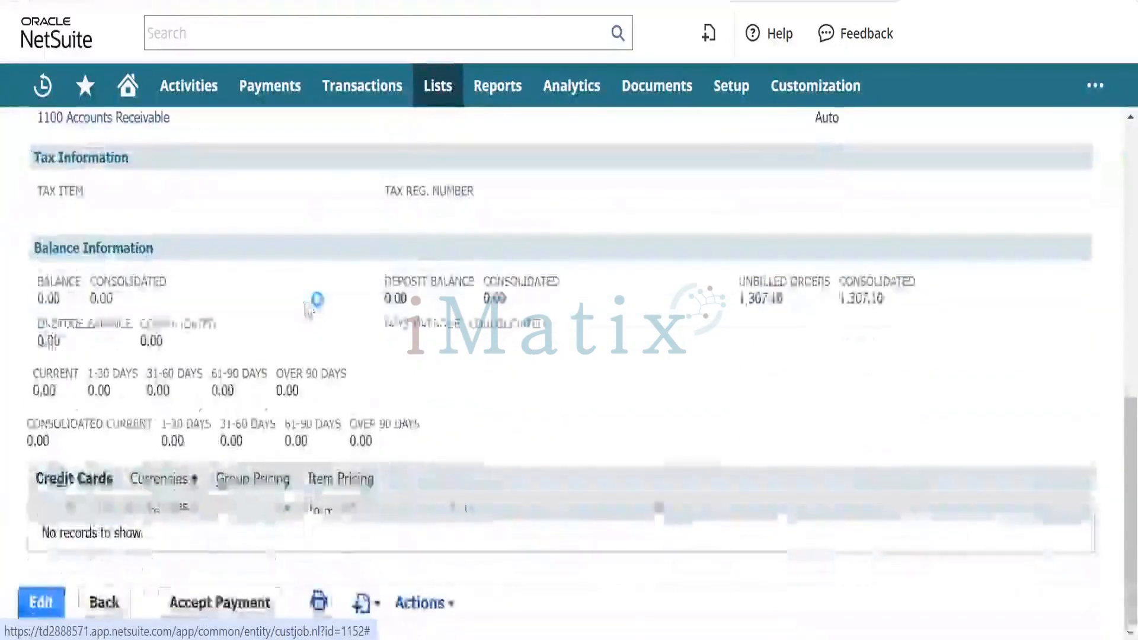
{"action": "scroll", "coordinate": [308, 309], "scroll_direction": "up", "scroll_amount": 4}
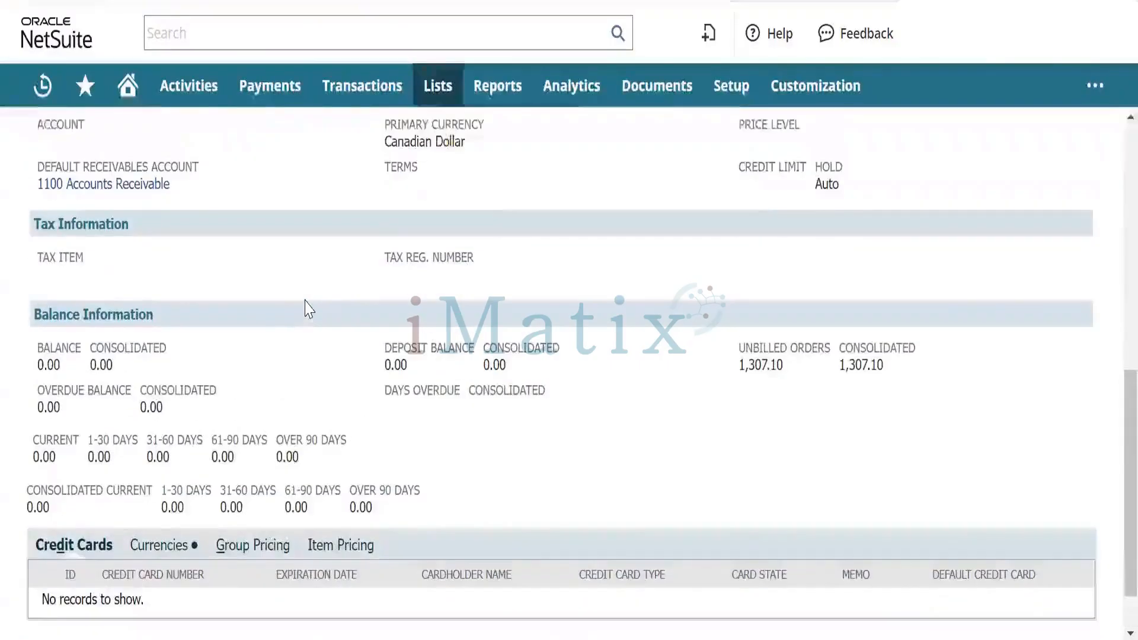
{"action": "scroll", "coordinate": [309, 309], "scroll_direction": "up", "scroll_amount": 1}
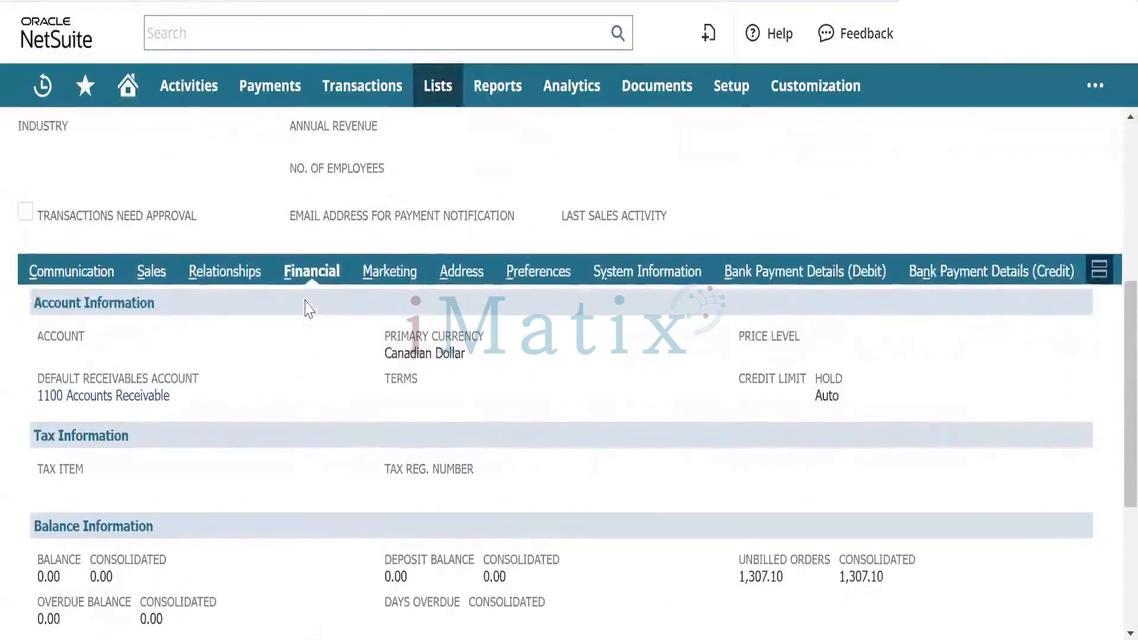
{"action": "scroll", "coordinate": [450, 314], "scroll_direction": "up", "scroll_amount": 5}
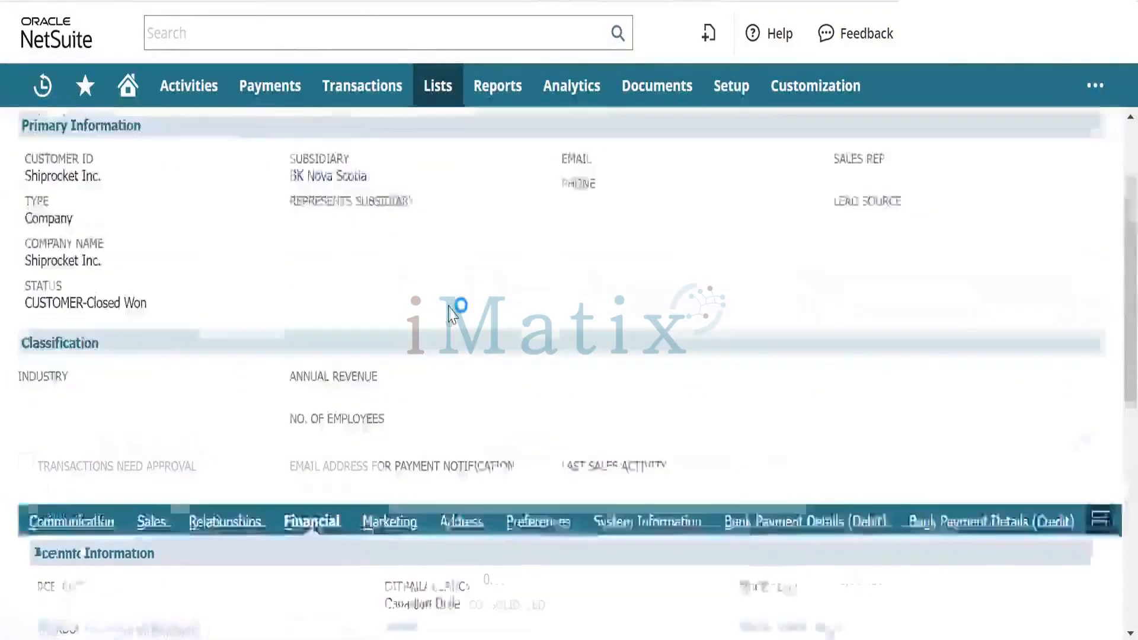
{"action": "scroll", "coordinate": [451, 314], "scroll_direction": "down", "scroll_amount": 2}
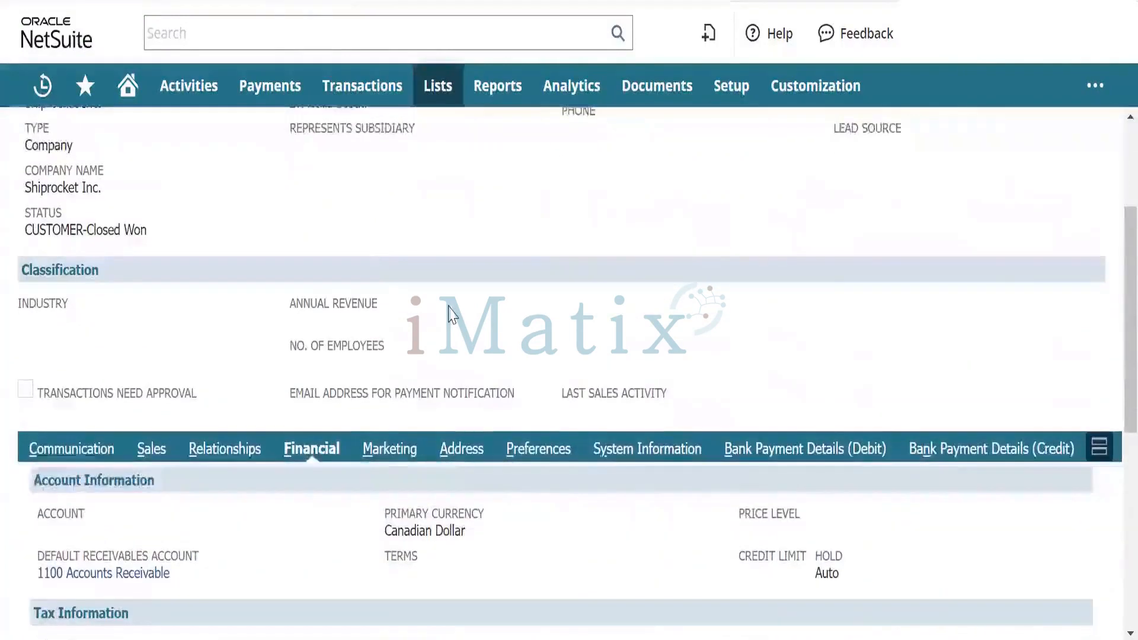
{"action": "scroll", "coordinate": [451, 314], "scroll_direction": "down", "scroll_amount": 7}
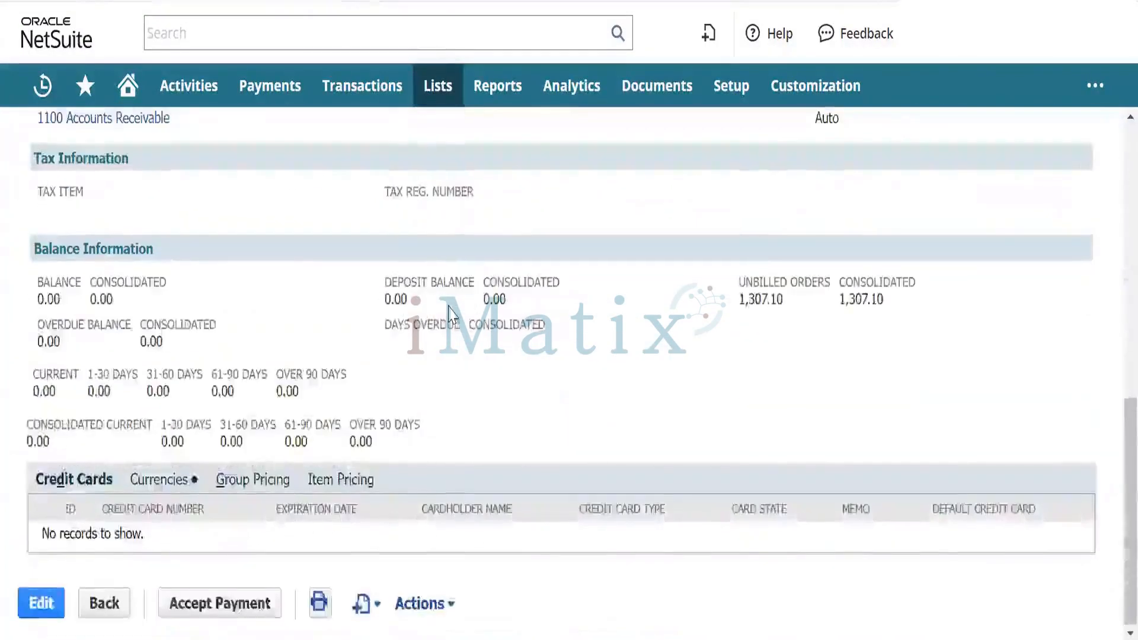
{"action": "scroll", "coordinate": [756, 384], "scroll_direction": "up", "scroll_amount": 1}
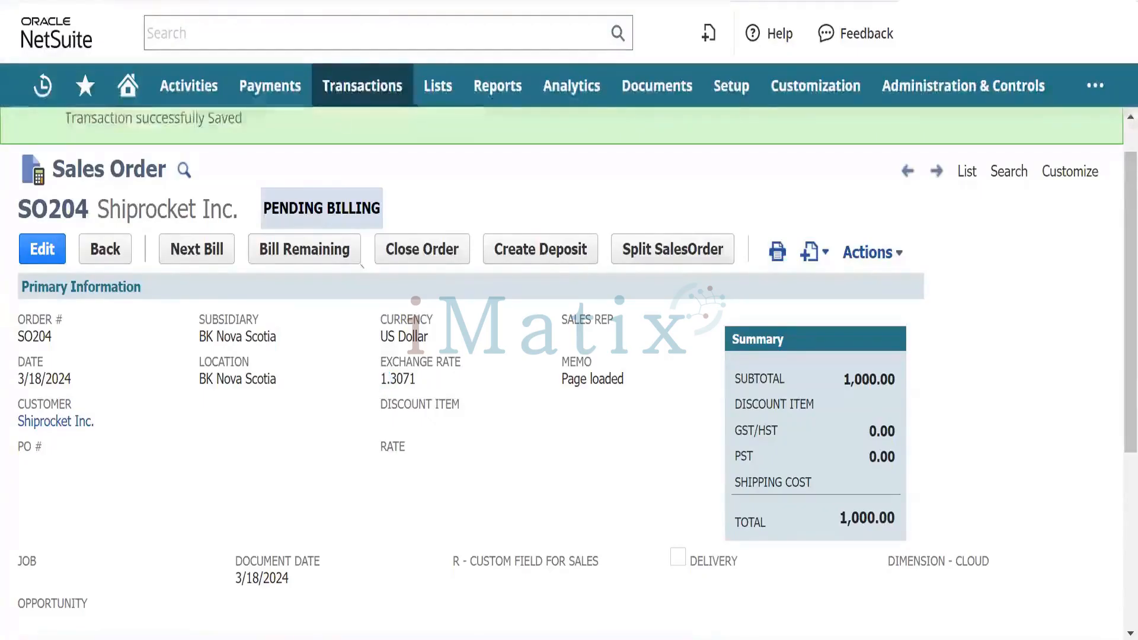
{"action": "mouse_move", "coordinate": [346, 96]}
{"action": "mouse_move", "coordinate": [363, 178]}
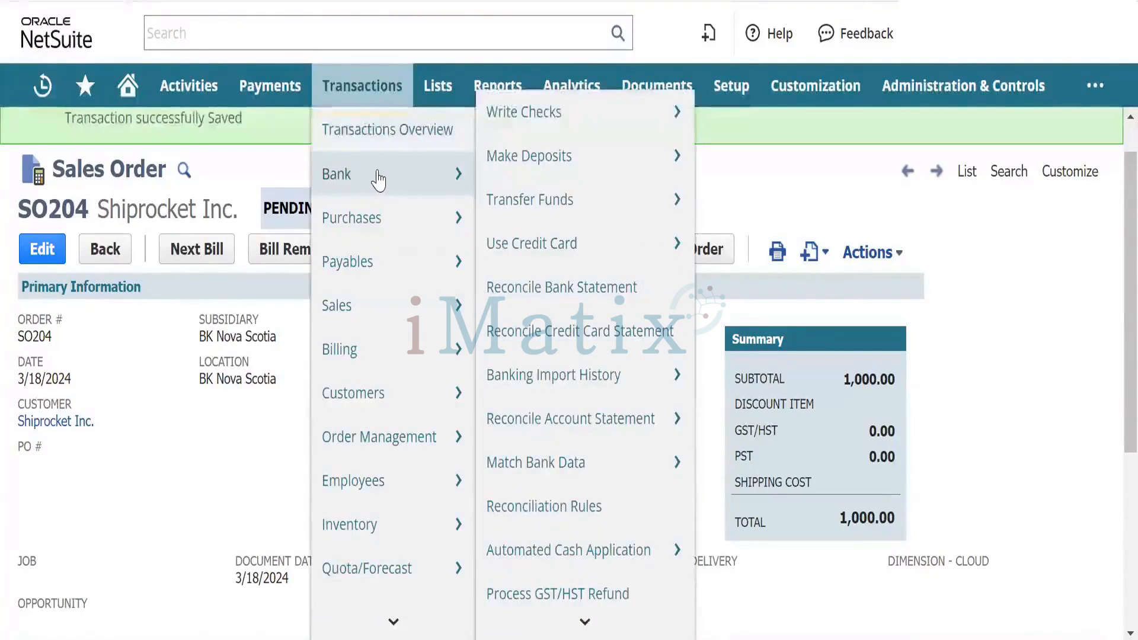
{"action": "mouse_move", "coordinate": [492, 169]}
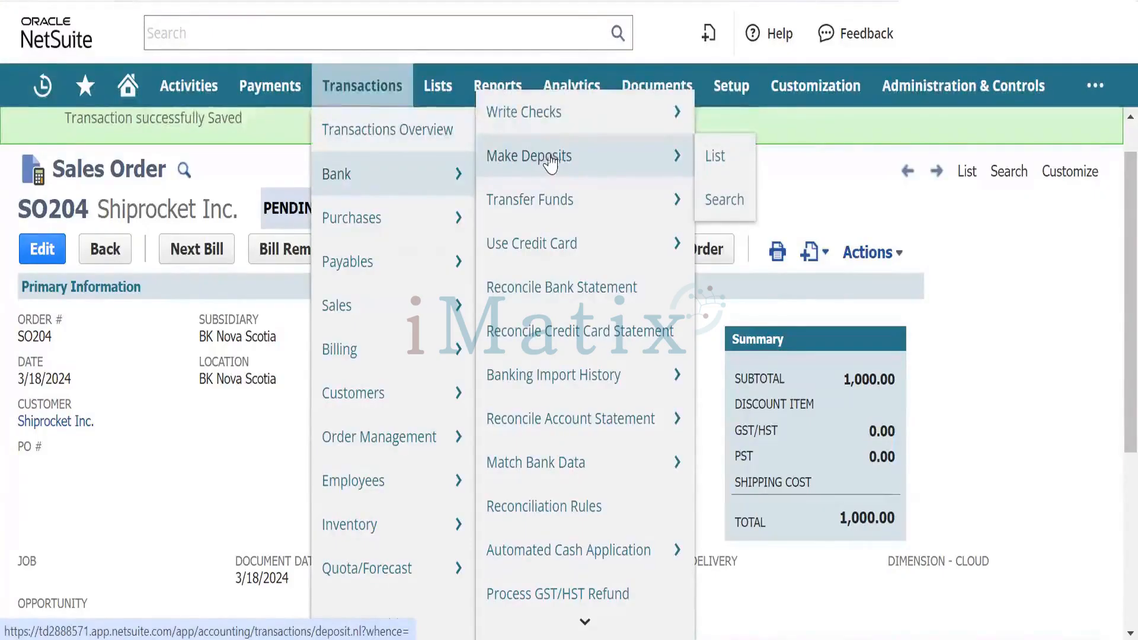
{"action": "scroll", "coordinate": [574, 334], "scroll_direction": "down", "scroll_amount": 2}
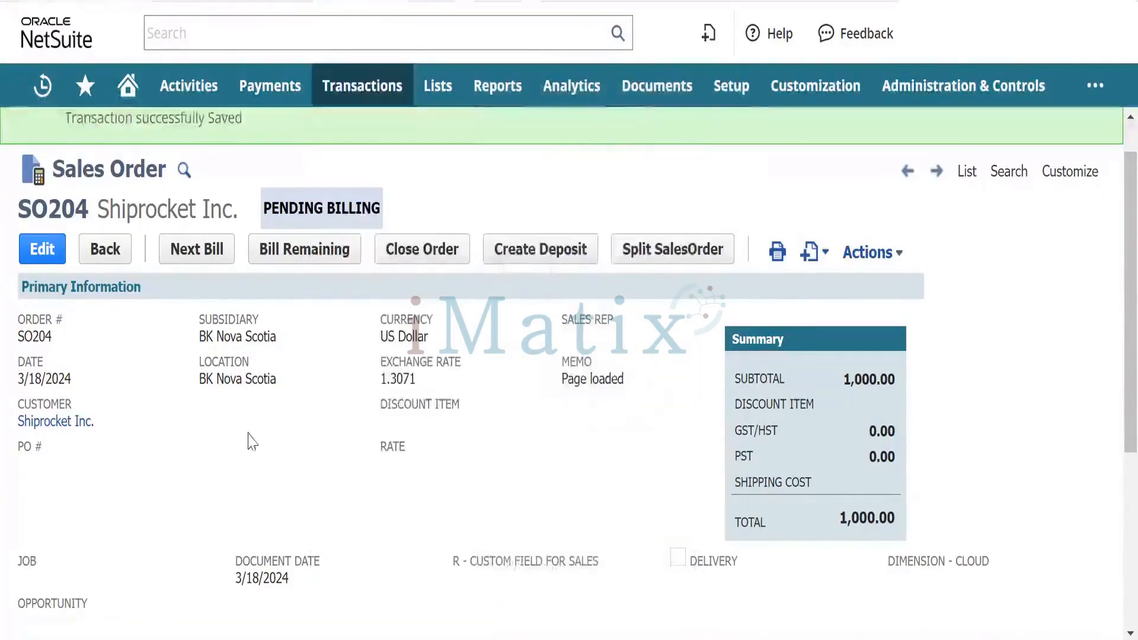
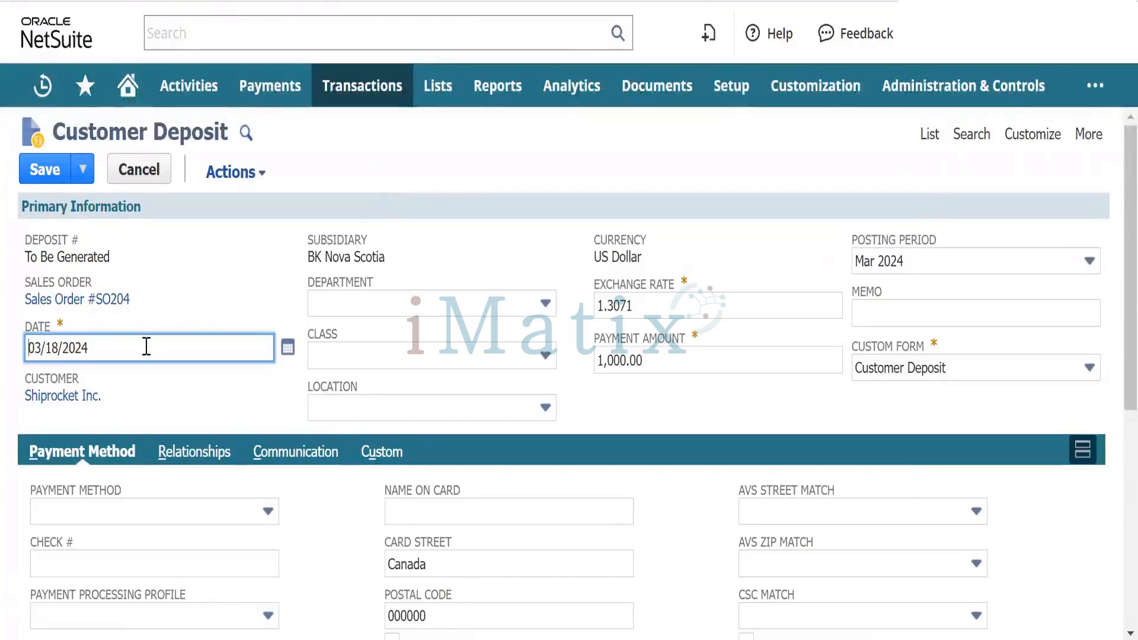
Review the primary information and payment method fields of the new customer deposit for the Shiprocket Inc. sales order
{"action": "scroll", "coordinate": [354, 353], "scroll_direction": "down", "scroll_amount": 3}
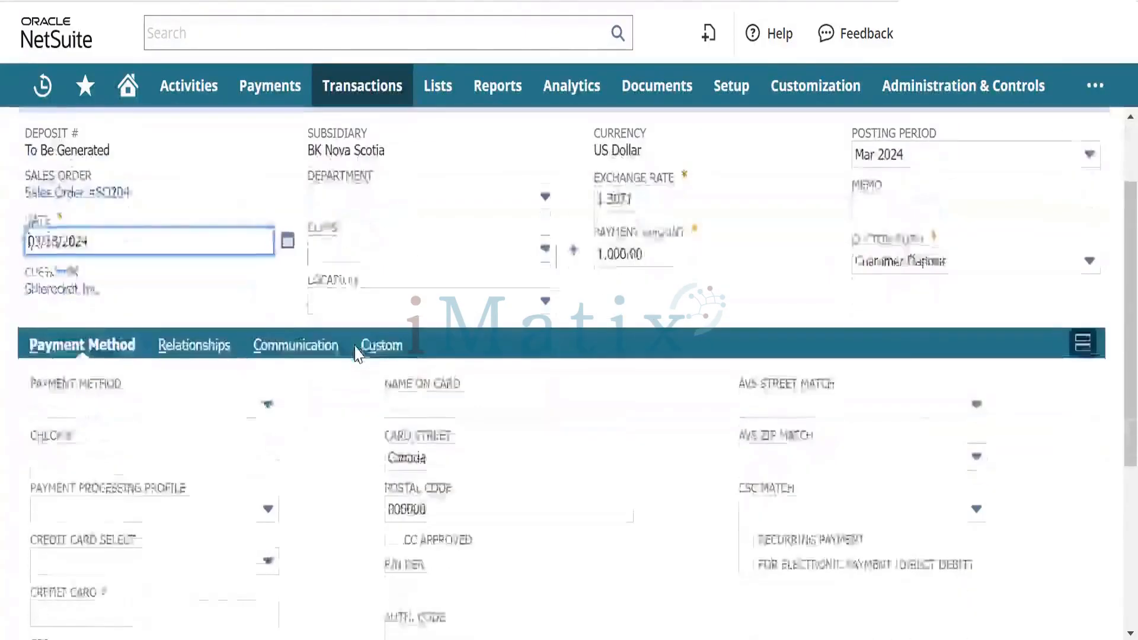
{"action": "scroll", "coordinate": [356, 354], "scroll_direction": "up", "scroll_amount": 2}
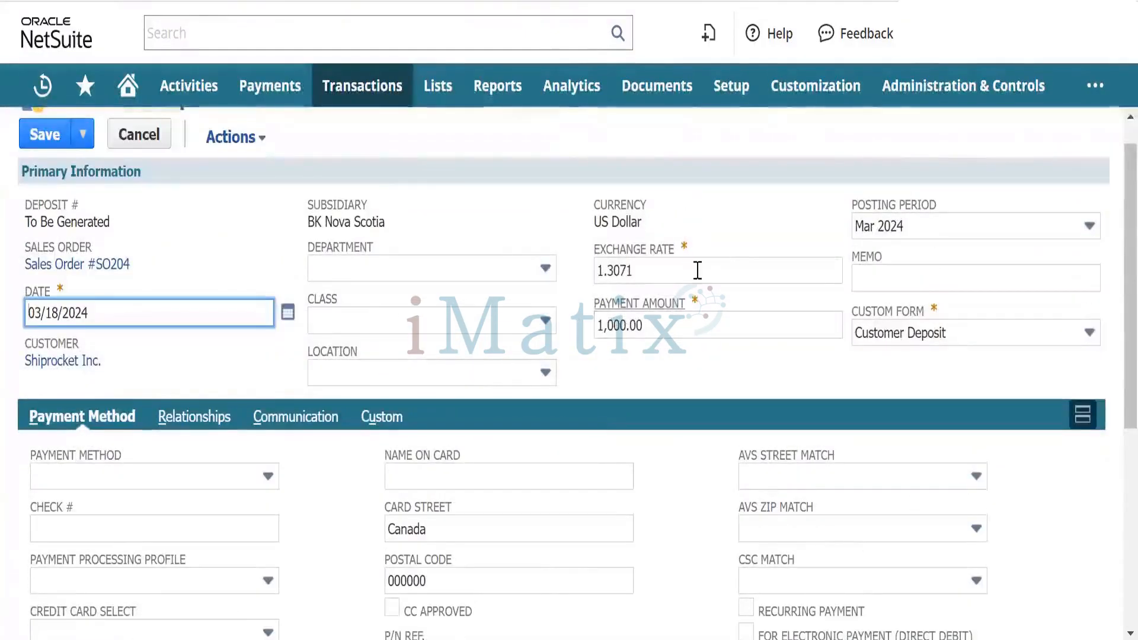
{"action": "scroll", "coordinate": [726, 271], "scroll_direction": "down", "scroll_amount": 3}
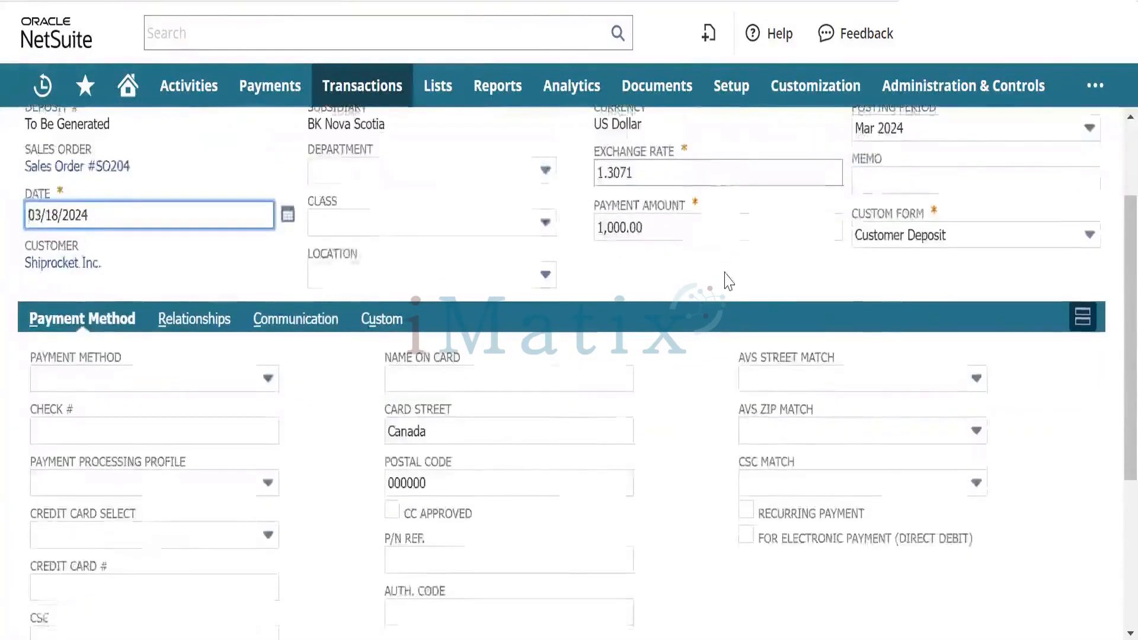
{"action": "scroll", "coordinate": [727, 277], "scroll_direction": "up", "scroll_amount": 2}
{"action": "scroll", "coordinate": [727, 279], "scroll_direction": "down", "scroll_amount": 5}
{"action": "scroll", "coordinate": [727, 273], "scroll_direction": "up", "scroll_amount": 5}
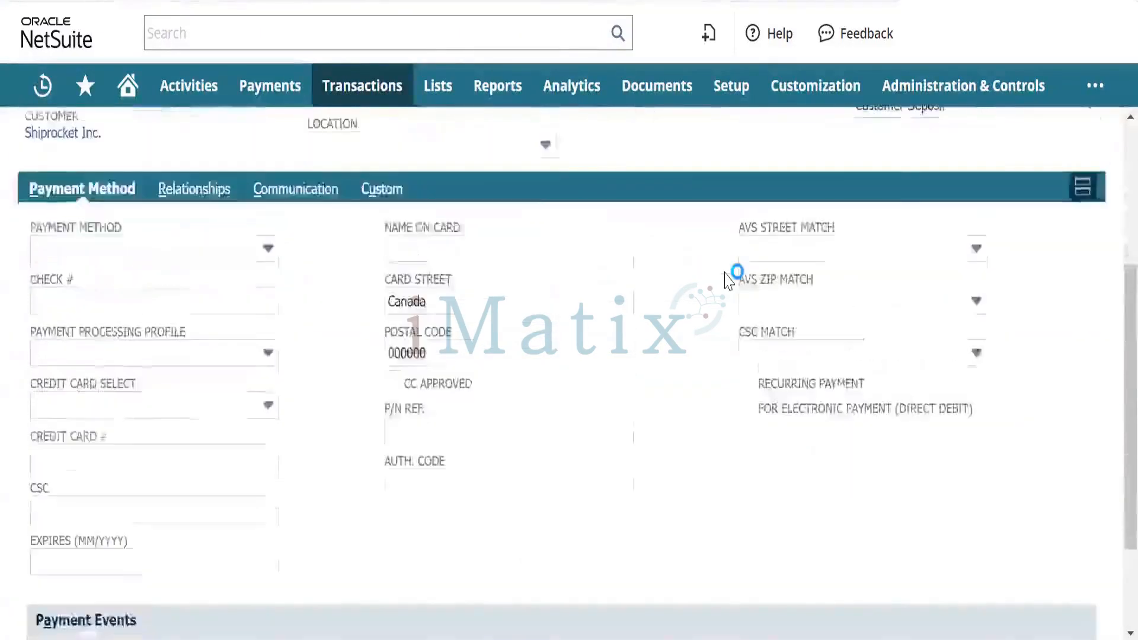
{"action": "scroll", "coordinate": [726, 271], "scroll_direction": "down", "scroll_amount": 4}
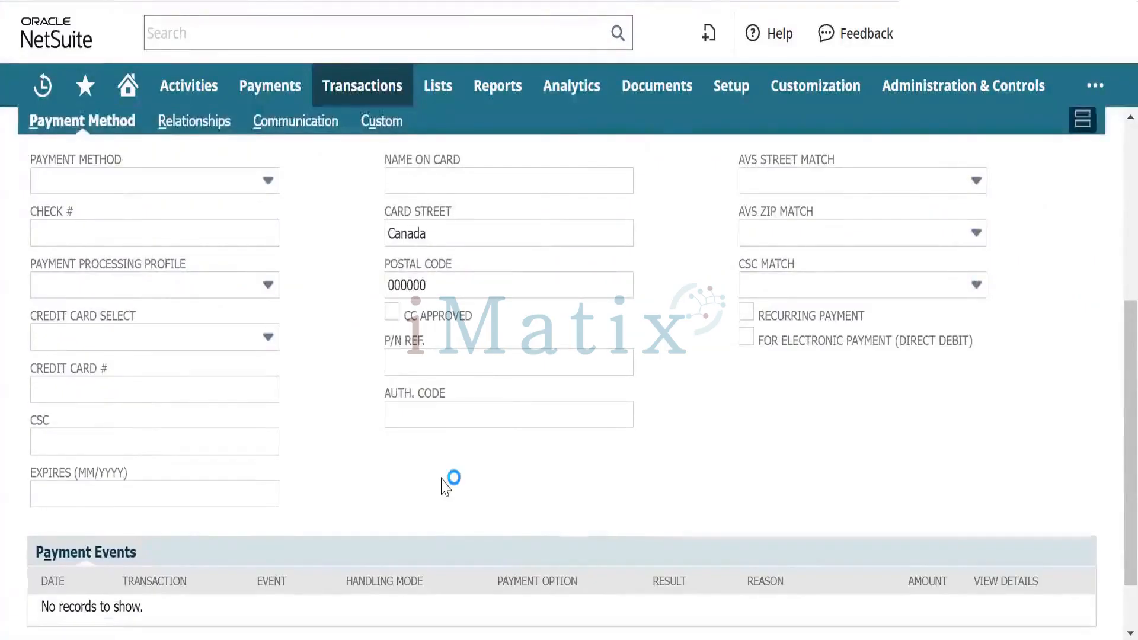
Set the customer deposit's payment amount to 500
{"action": "scroll", "coordinate": [447, 488], "scroll_direction": "up", "scroll_amount": 3}
{"action": "scroll", "coordinate": [443, 481], "scroll_direction": "up", "scroll_amount": 1}
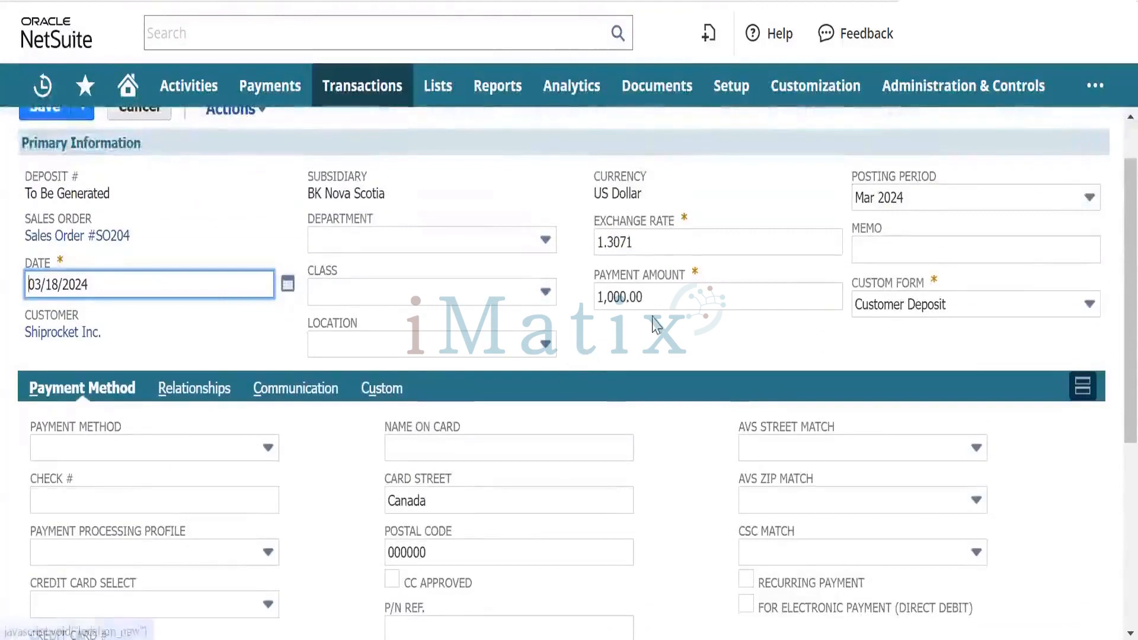
{"action": "left_click", "coordinate": [598, 298]}
{"action": "type", "text": "500"}
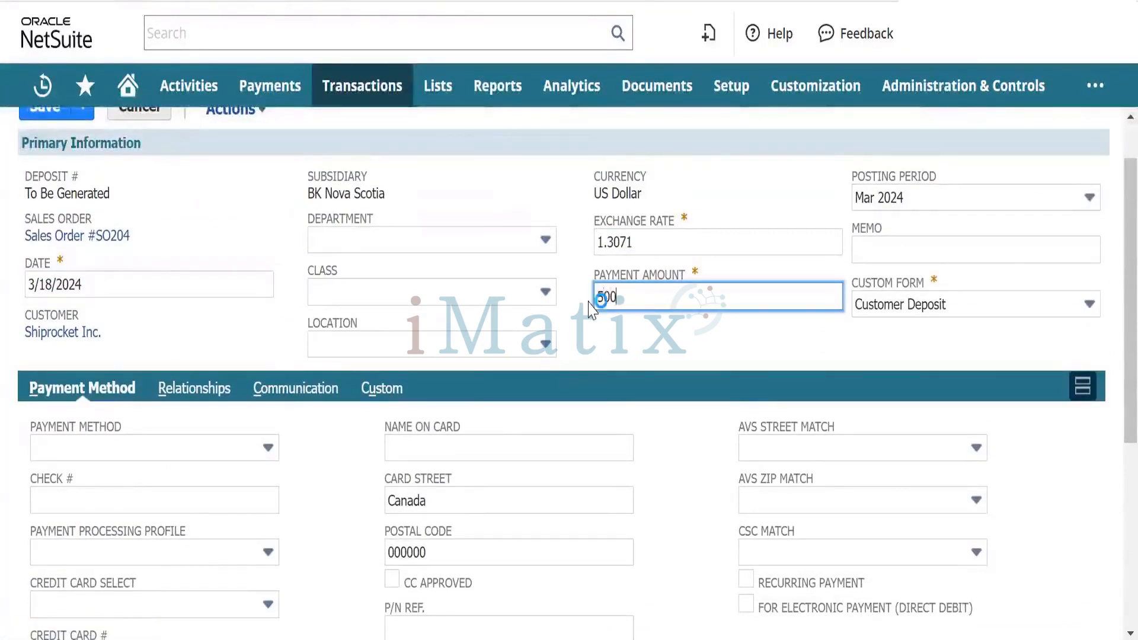
Confirm the 500.00 payment amount and save the customer deposit for Sales Order #SO204
{"action": "key", "text": "Tab"}
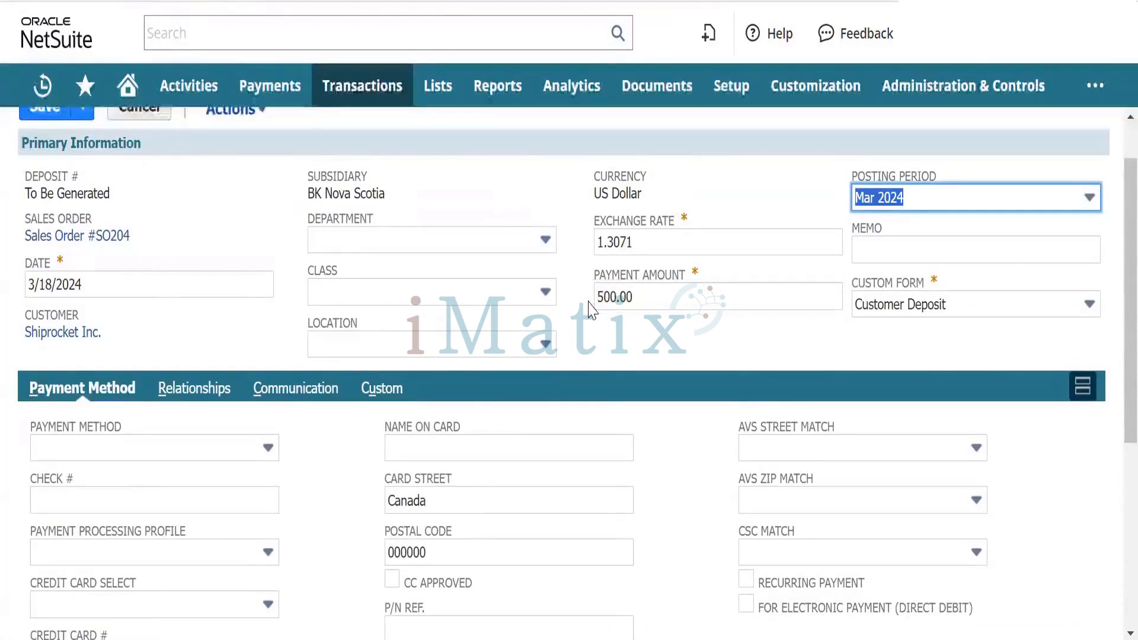
{"action": "key", "text": "Tab"}
{"action": "key", "text": "Tab"}
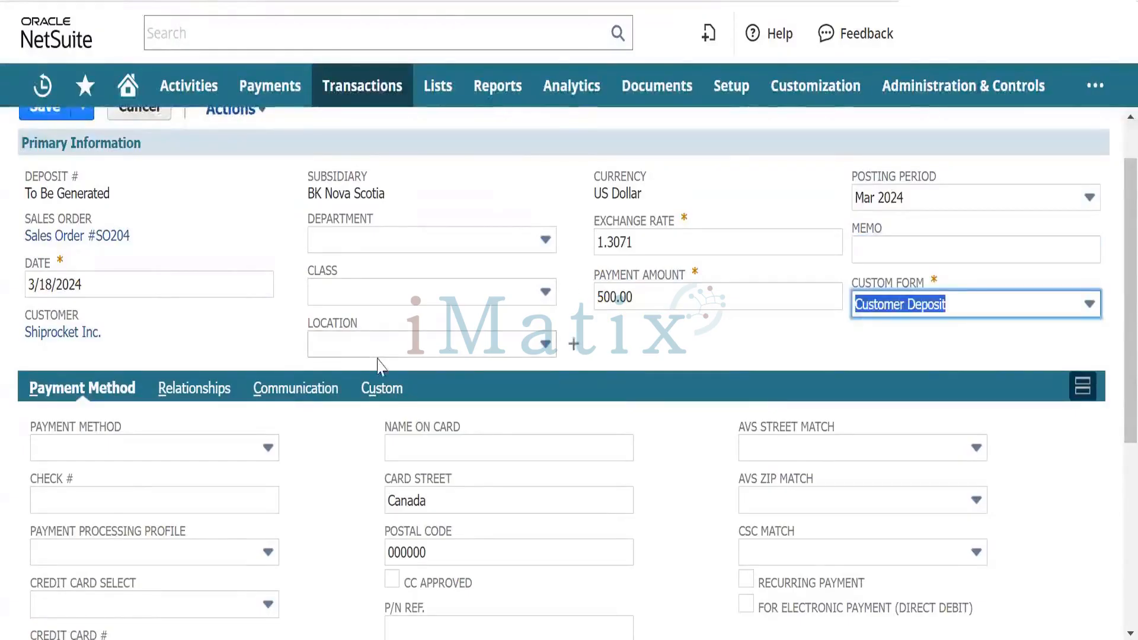
{"action": "left_click", "coordinate": [255, 336]}
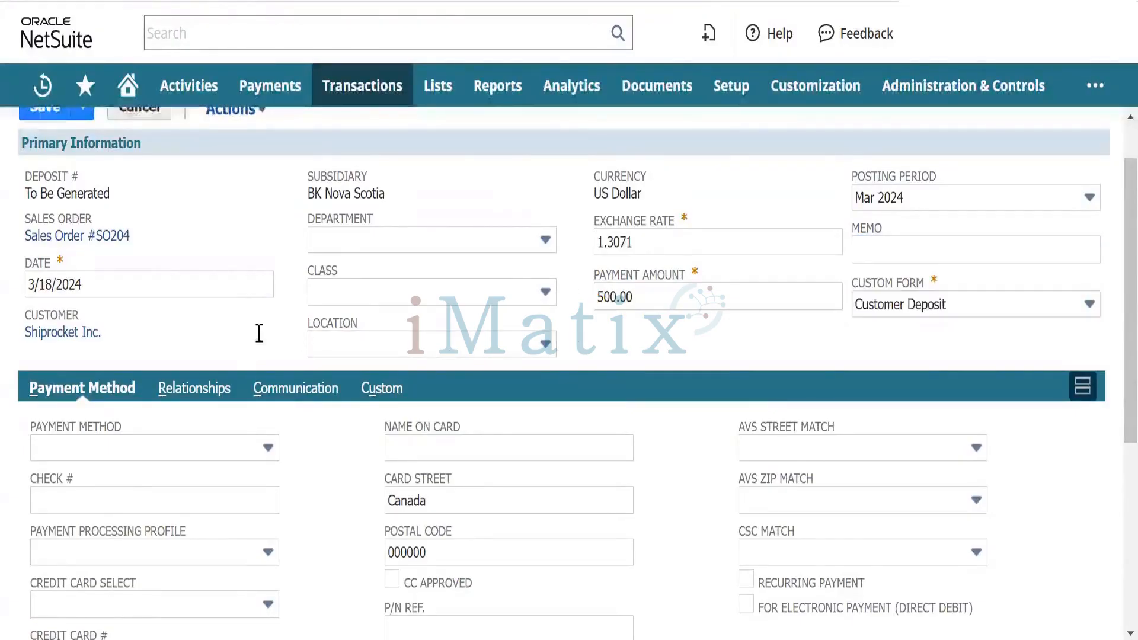
{"action": "scroll", "coordinate": [259, 333], "scroll_direction": "down", "scroll_amount": 6}
{"action": "scroll", "coordinate": [258, 331], "scroll_direction": "up", "scroll_amount": 5}
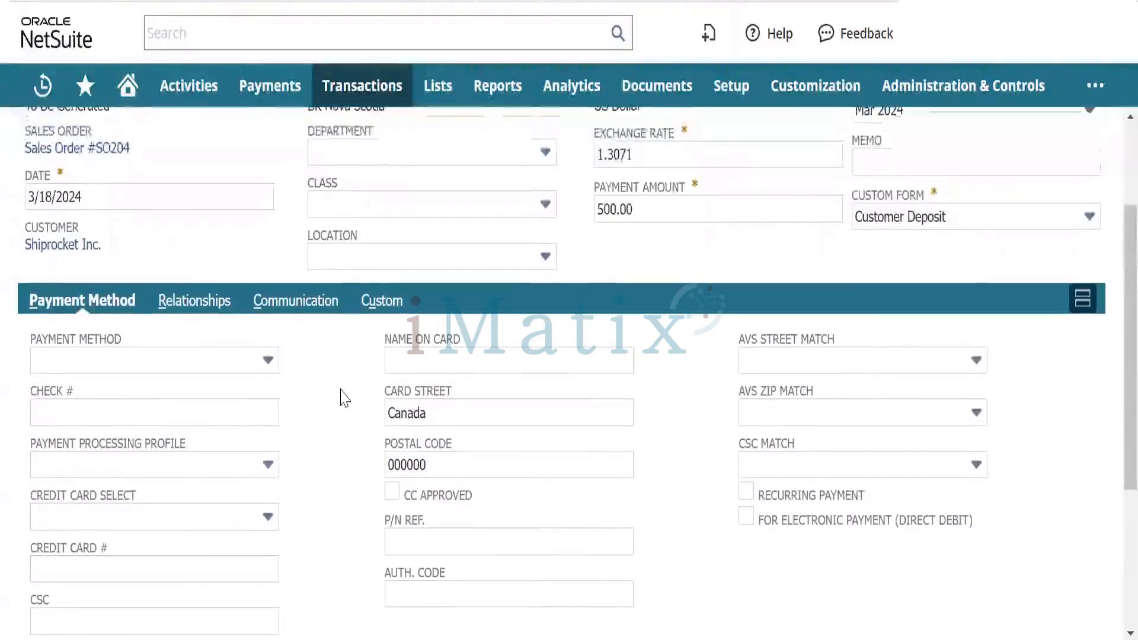
{"action": "scroll", "coordinate": [342, 393], "scroll_direction": "up", "scroll_amount": 3}
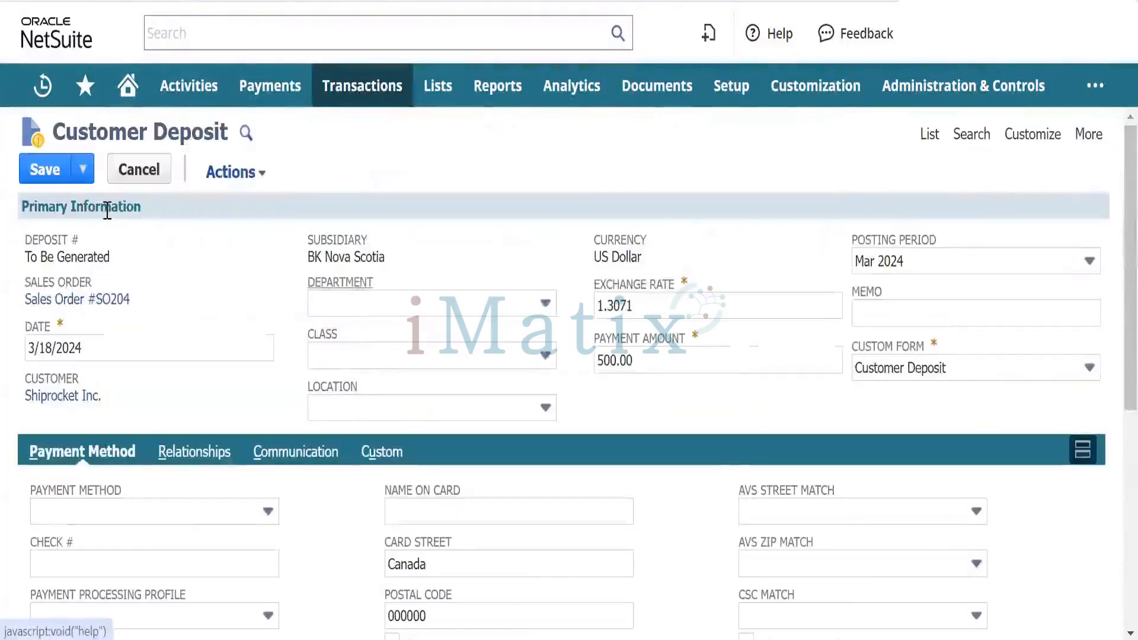
{"action": "left_click", "coordinate": [45, 172]}
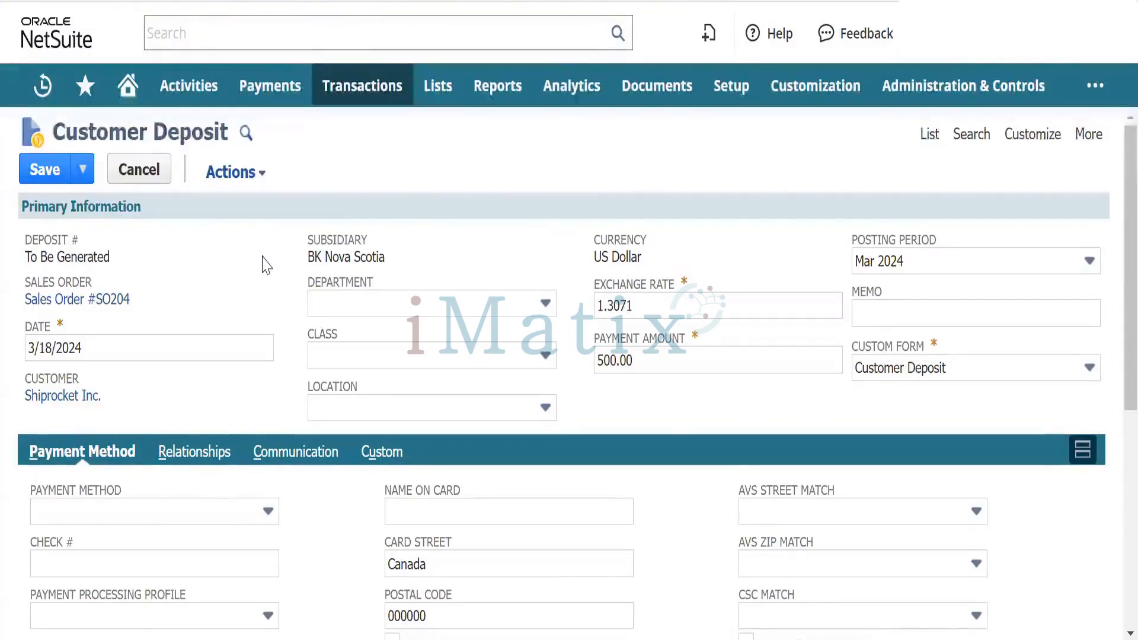
Open the GL Impact of the saved customer deposit in a separate browser tab and view its account postings
{"action": "scroll", "coordinate": [266, 265], "scroll_direction": "down", "scroll_amount": 5}
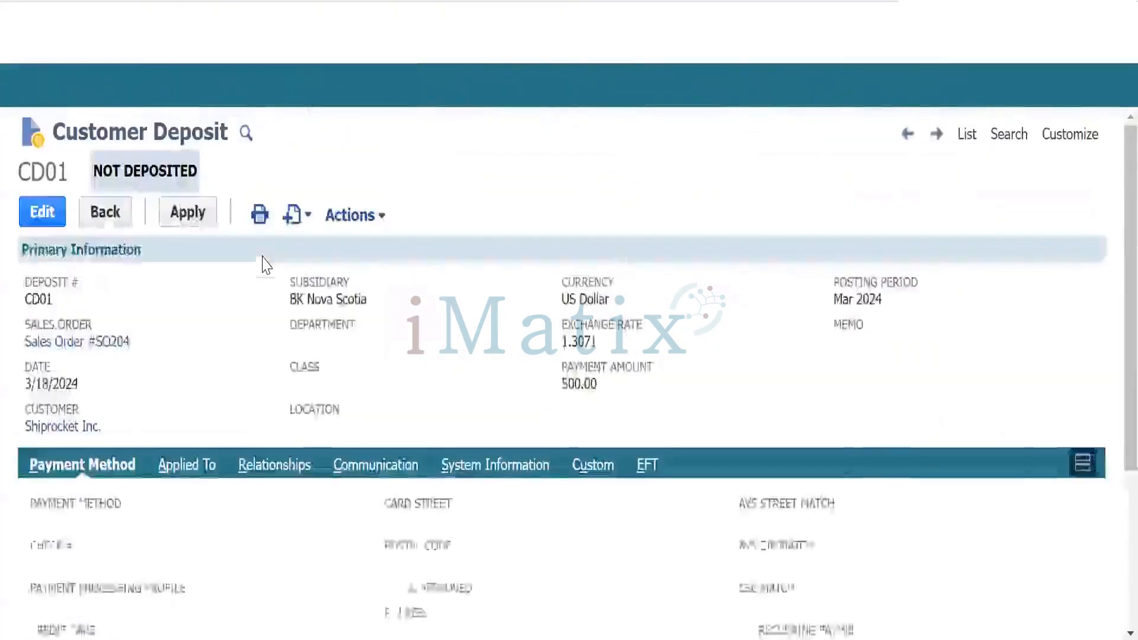
{"action": "scroll", "coordinate": [233, 441], "scroll_direction": "down", "scroll_amount": 4}
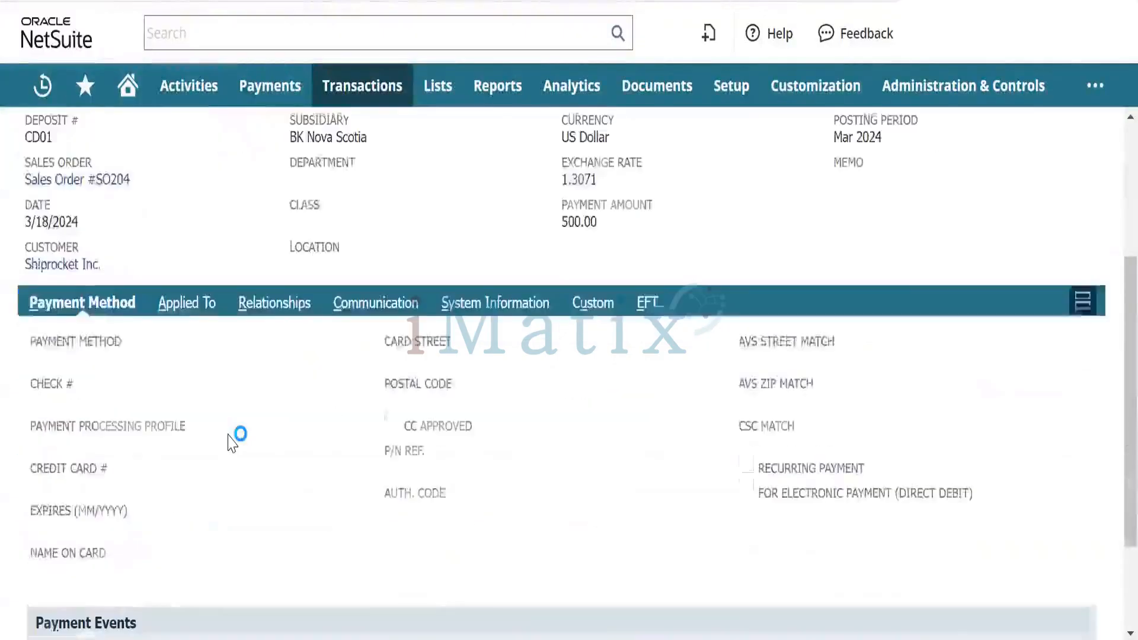
{"action": "scroll", "coordinate": [232, 442], "scroll_direction": "up", "scroll_amount": 3}
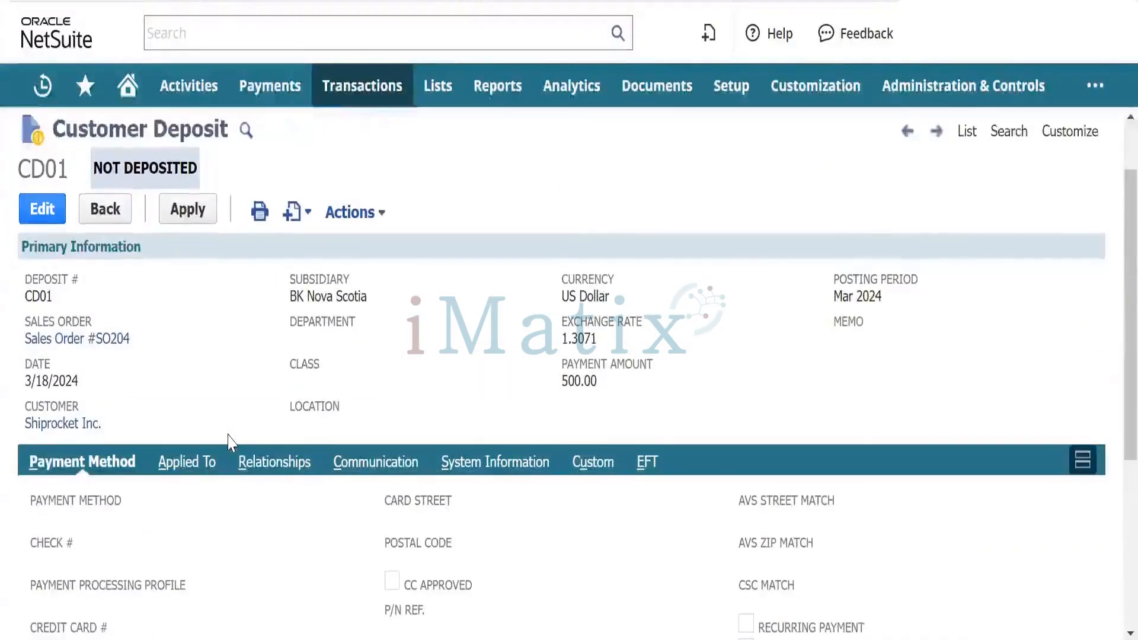
{"action": "scroll", "coordinate": [233, 442], "scroll_direction": "down", "scroll_amount": 2}
{"action": "scroll", "coordinate": [232, 444], "scroll_direction": "down", "scroll_amount": 4}
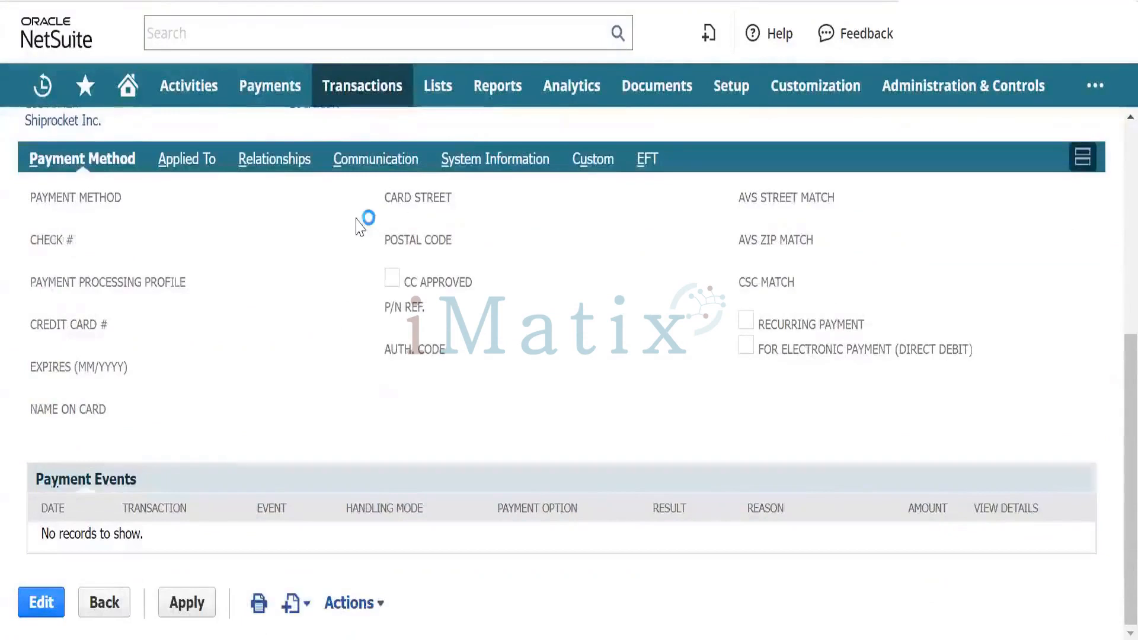
{"action": "scroll", "coordinate": [360, 220], "scroll_direction": "up", "scroll_amount": 6}
{"action": "mouse_move", "coordinate": [364, 294]}
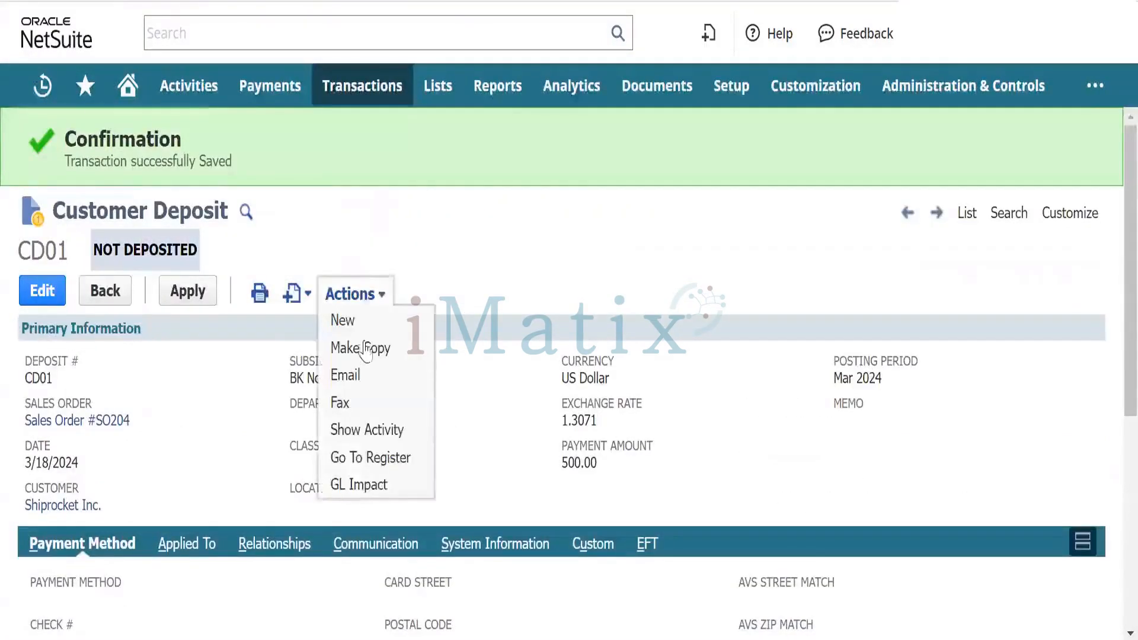
{"action": "right_click", "coordinate": [385, 483]}
{"action": "left_click", "coordinate": [461, 263]}
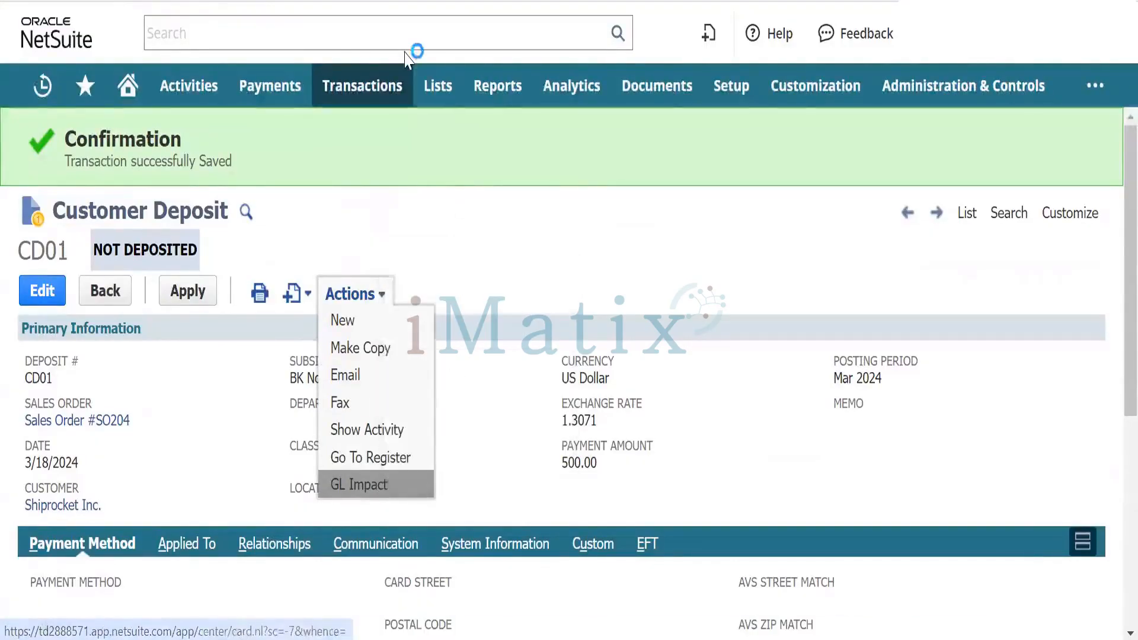
{"action": "left_click", "coordinate": [501, 1]}
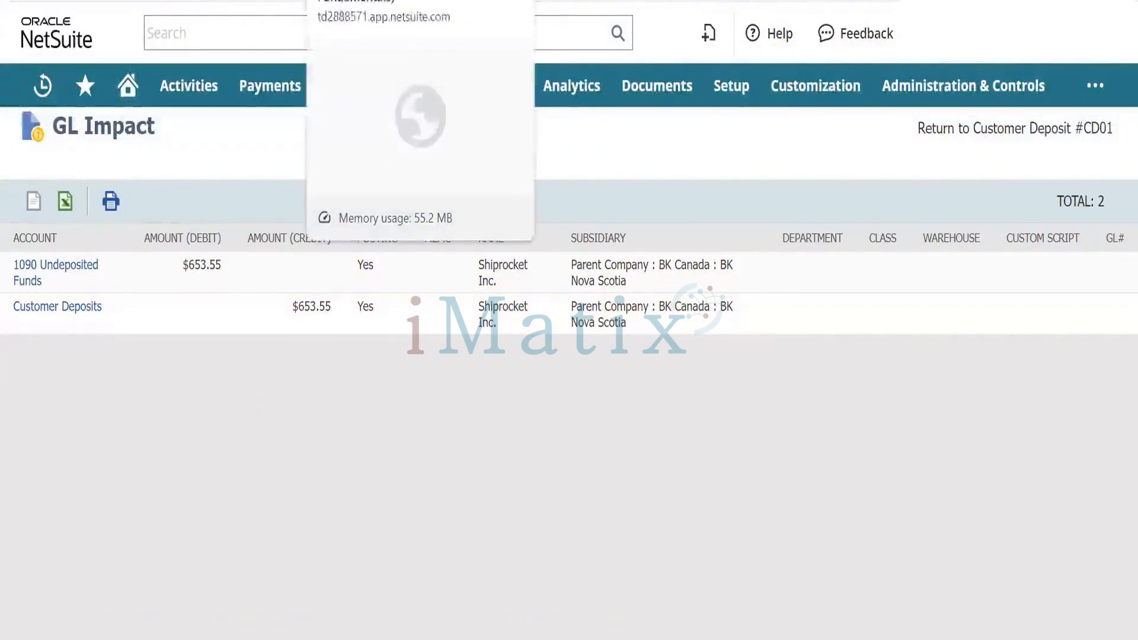
Look over the Shiprocket Inc. customer record in its browser tab and return to the customer deposit
{"action": "left_click", "coordinate": [422, 1]}
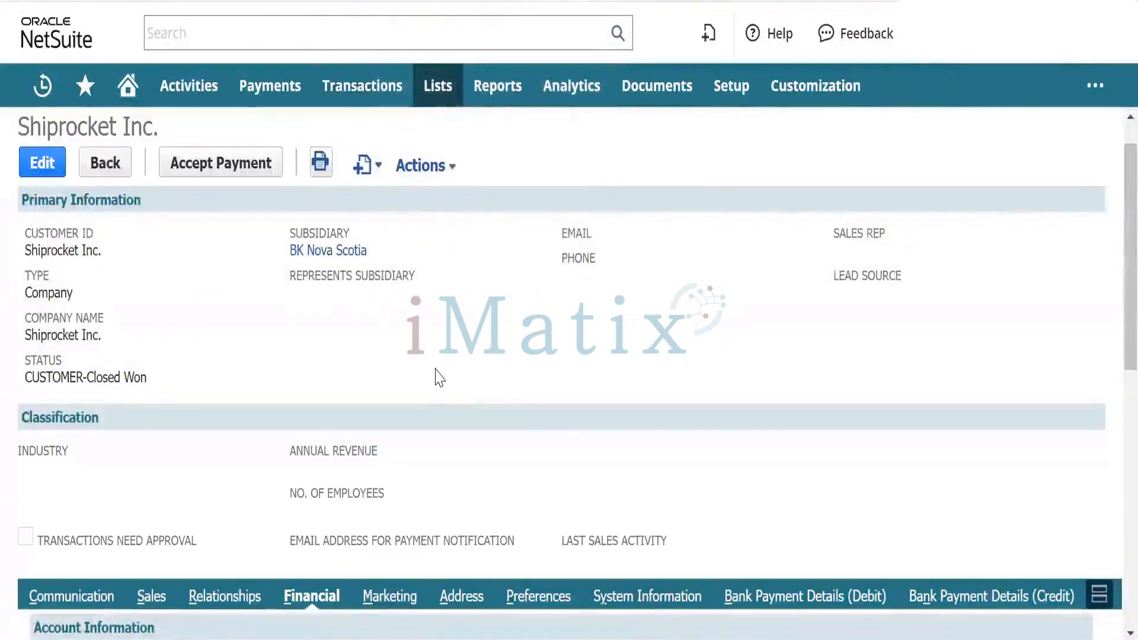
{"action": "scroll", "coordinate": [437, 376], "scroll_direction": "down", "scroll_amount": 1}
{"action": "scroll", "coordinate": [437, 376], "scroll_direction": "up", "scroll_amount": 1}
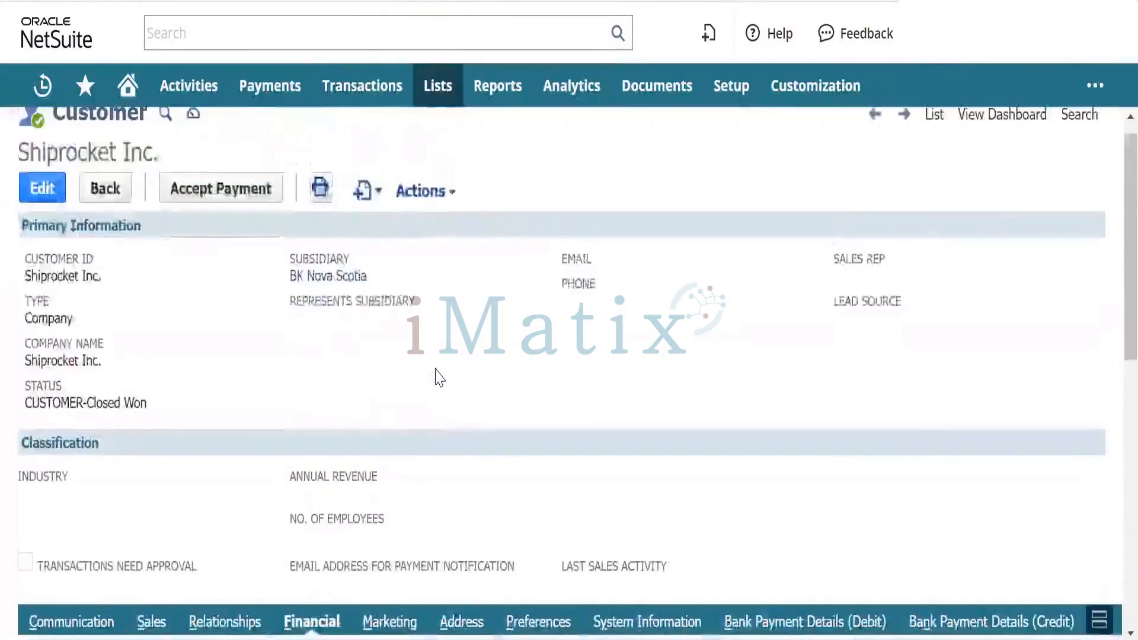
{"action": "scroll", "coordinate": [436, 376], "scroll_direction": "down", "scroll_amount": 2}
{"action": "scroll", "coordinate": [439, 315], "scroll_direction": "up", "scroll_amount": 2}
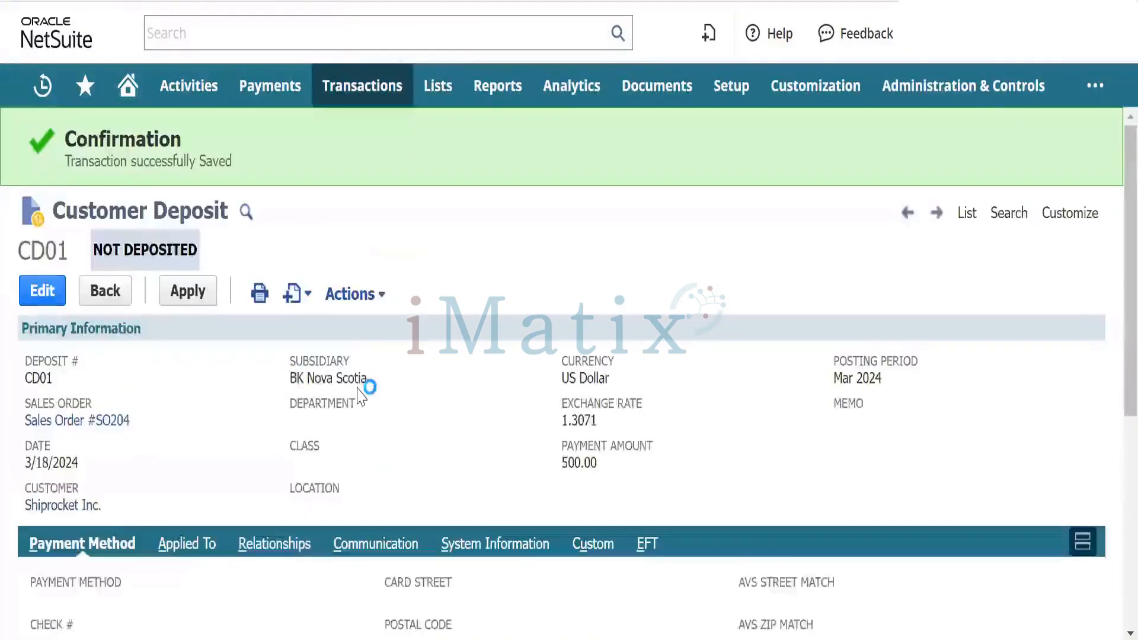
Review the deposit's payment method details, check which transactions it is applied to, and return to the payment method details
{"action": "scroll", "coordinate": [361, 391], "scroll_direction": "down", "scroll_amount": 4}
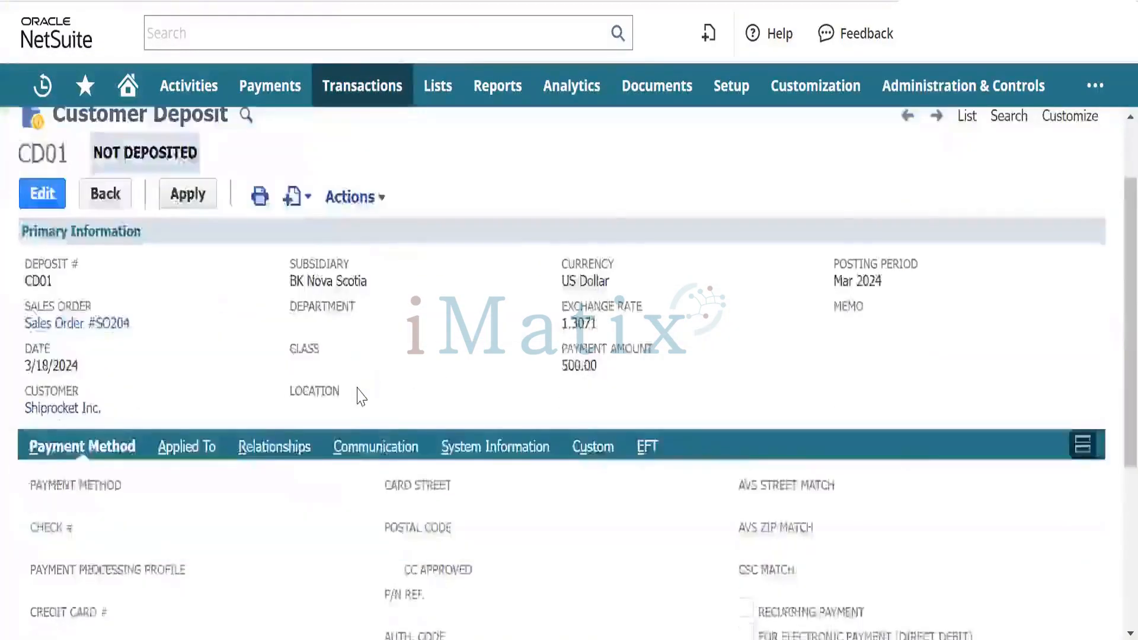
{"action": "scroll", "coordinate": [361, 396], "scroll_direction": "up", "scroll_amount": 1}
{"action": "scroll", "coordinate": [360, 396], "scroll_direction": "down", "scroll_amount": 2}
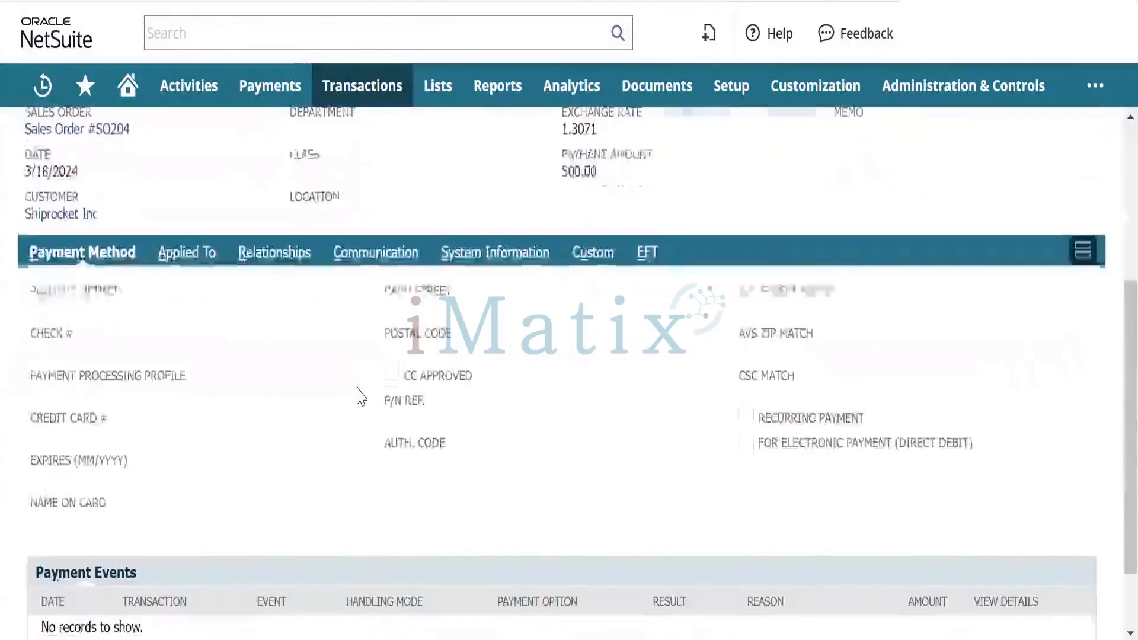
{"action": "scroll", "coordinate": [361, 396], "scroll_direction": "down", "scroll_amount": 1}
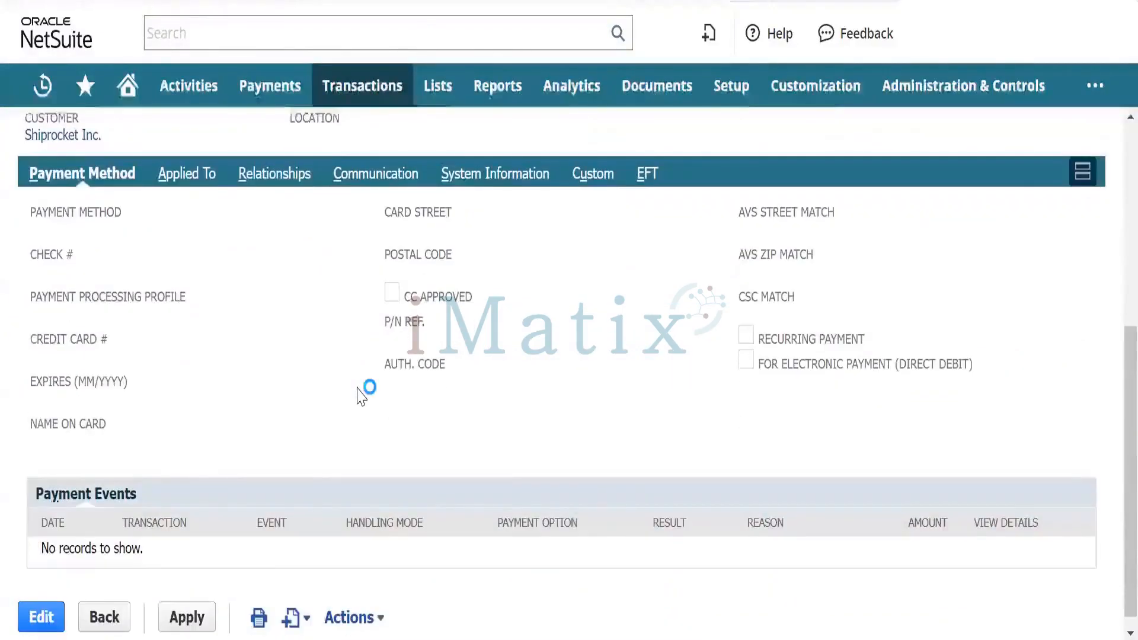
{"action": "scroll", "coordinate": [361, 394], "scroll_direction": "up", "scroll_amount": 1}
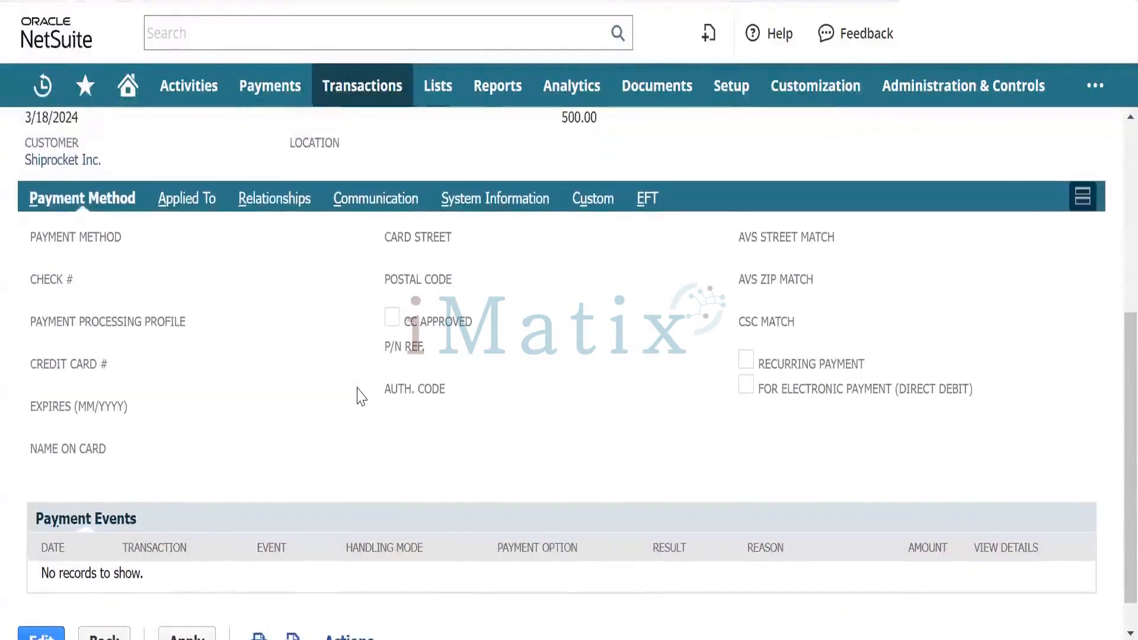
{"action": "left_click", "coordinate": [166, 205]}
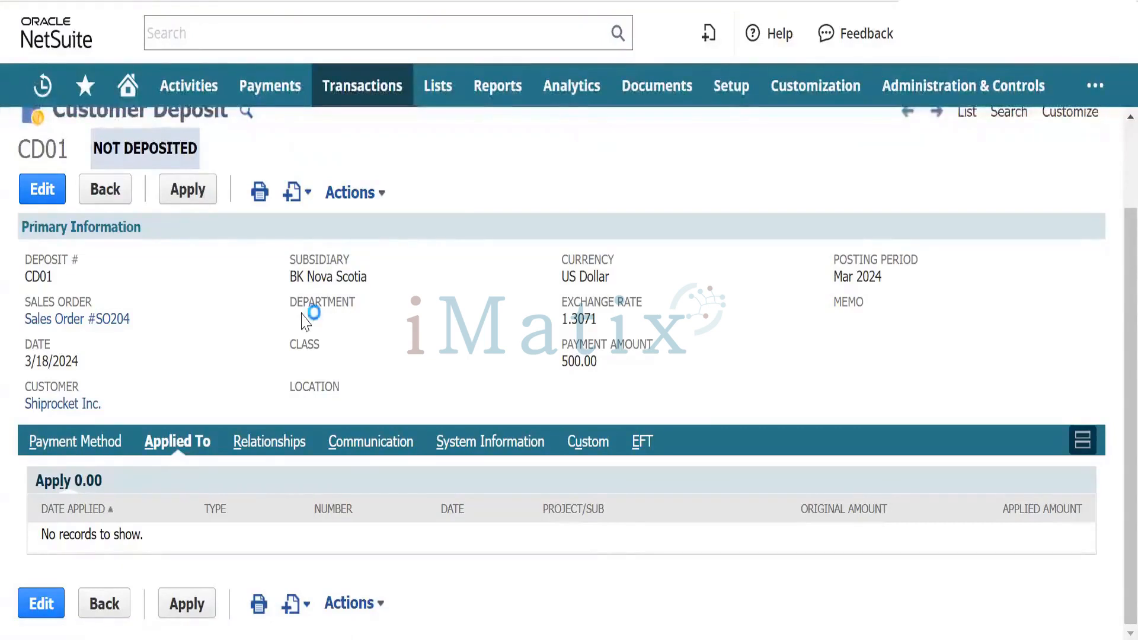
{"action": "left_click", "coordinate": [75, 445]}
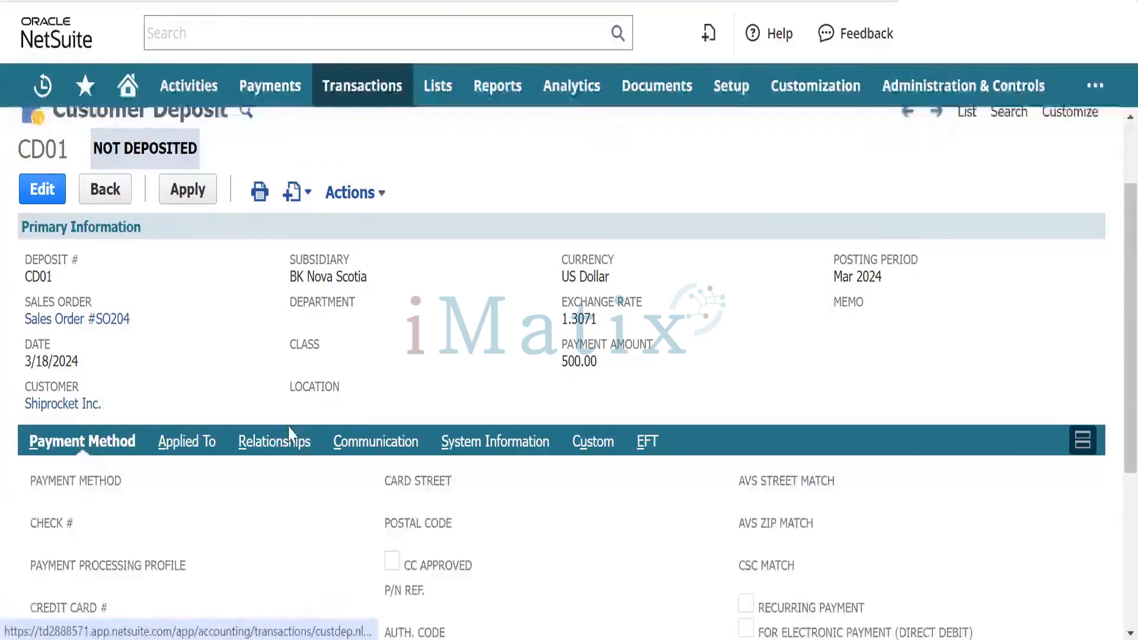
Examine the deposit's primary information, payment method fields and payment events
{"action": "scroll", "coordinate": [350, 416], "scroll_direction": "down", "scroll_amount": 5}
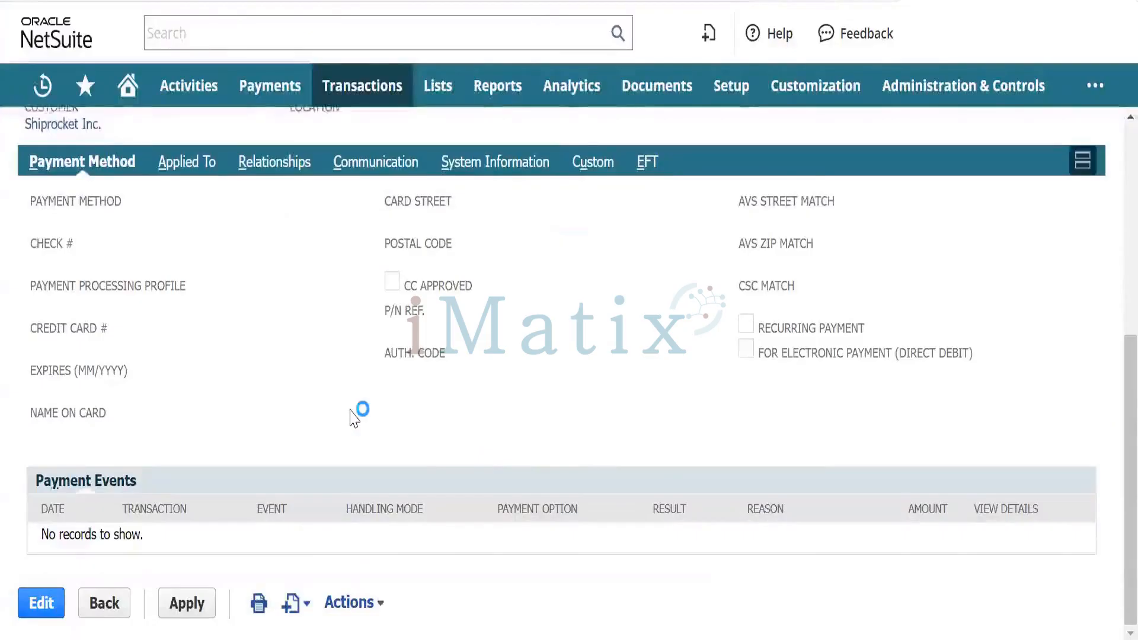
{"action": "scroll", "coordinate": [355, 418], "scroll_direction": "up", "scroll_amount": 2}
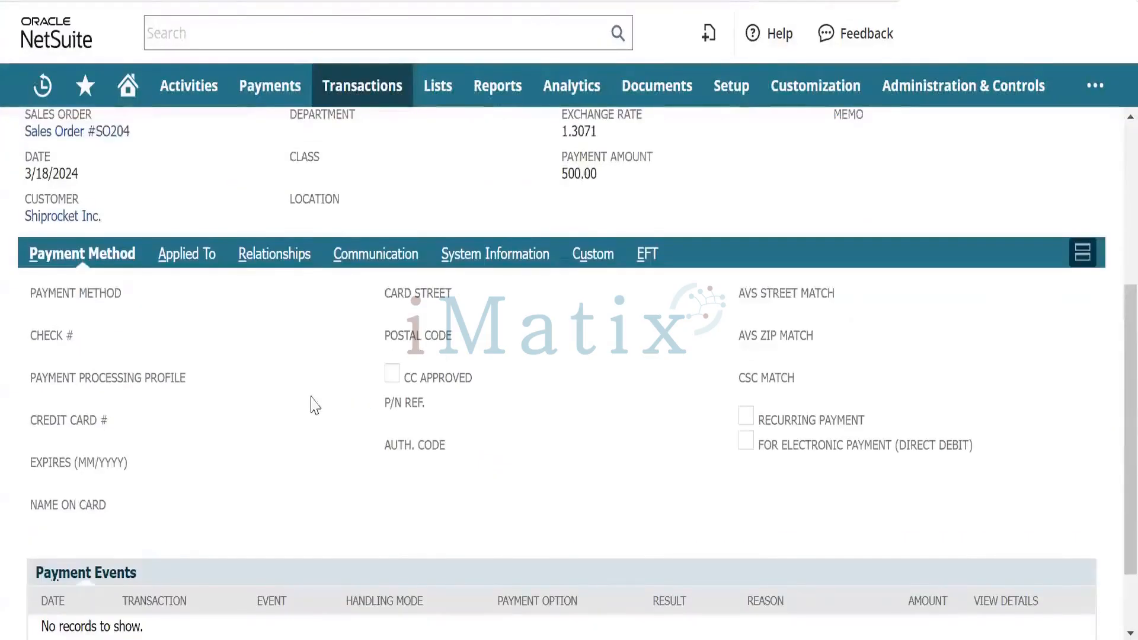
{"action": "scroll", "coordinate": [315, 405], "scroll_direction": "up", "scroll_amount": 3}
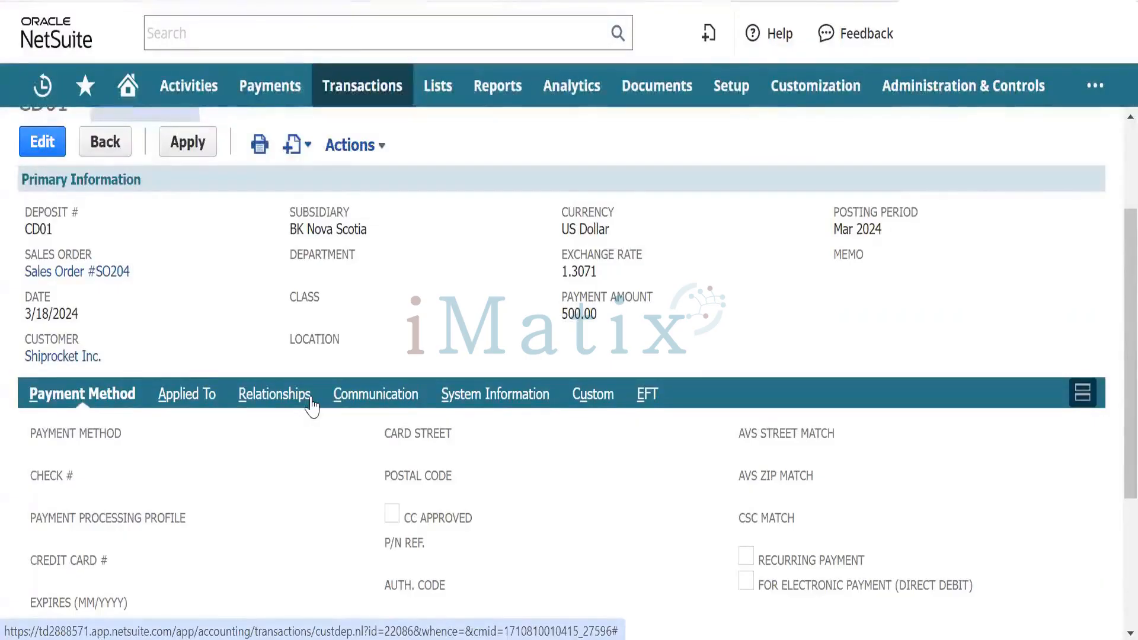
{"action": "scroll", "coordinate": [313, 407], "scroll_direction": "up", "scroll_amount": 1}
{"action": "scroll", "coordinate": [313, 407], "scroll_direction": "down", "scroll_amount": 1}
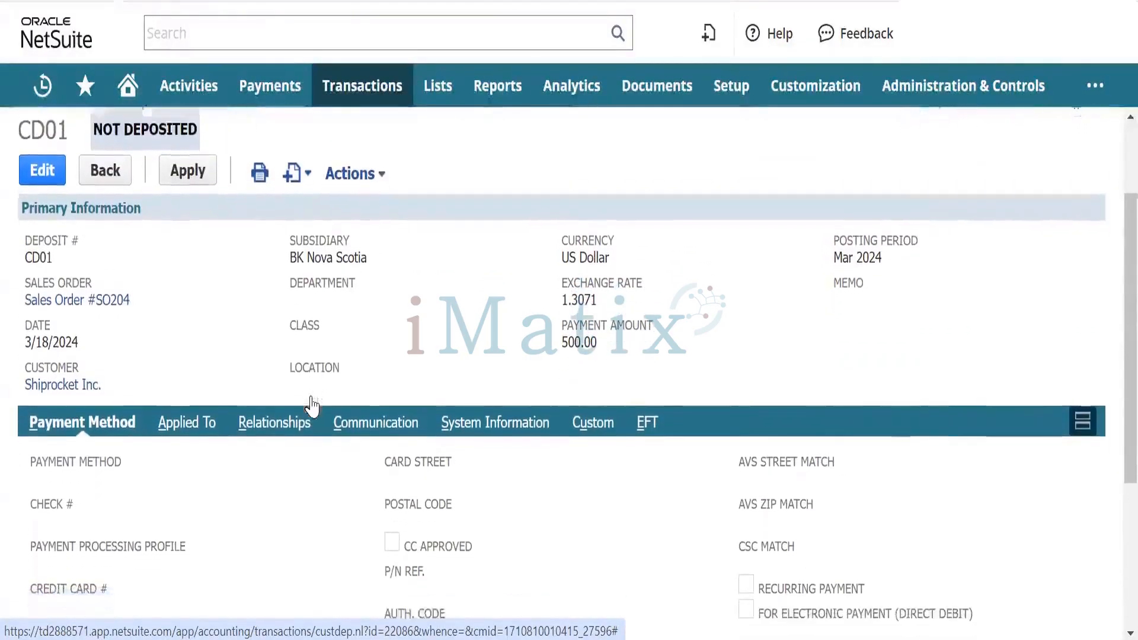
{"action": "scroll", "coordinate": [313, 407], "scroll_direction": "up", "scroll_amount": 1}
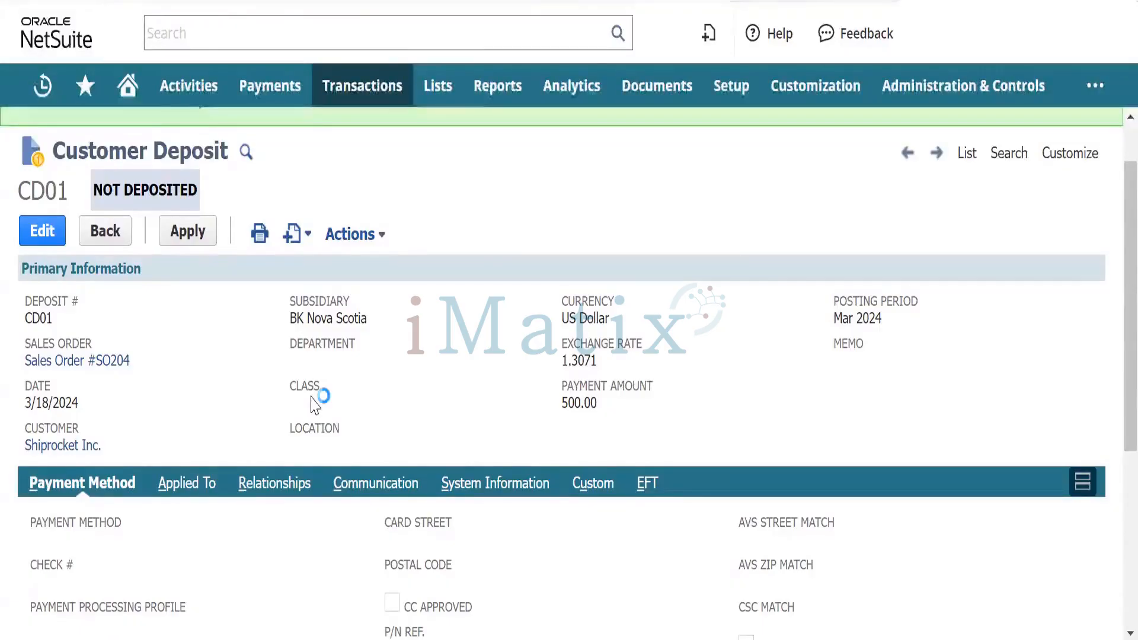
{"action": "scroll", "coordinate": [315, 391], "scroll_direction": "down", "scroll_amount": 5}
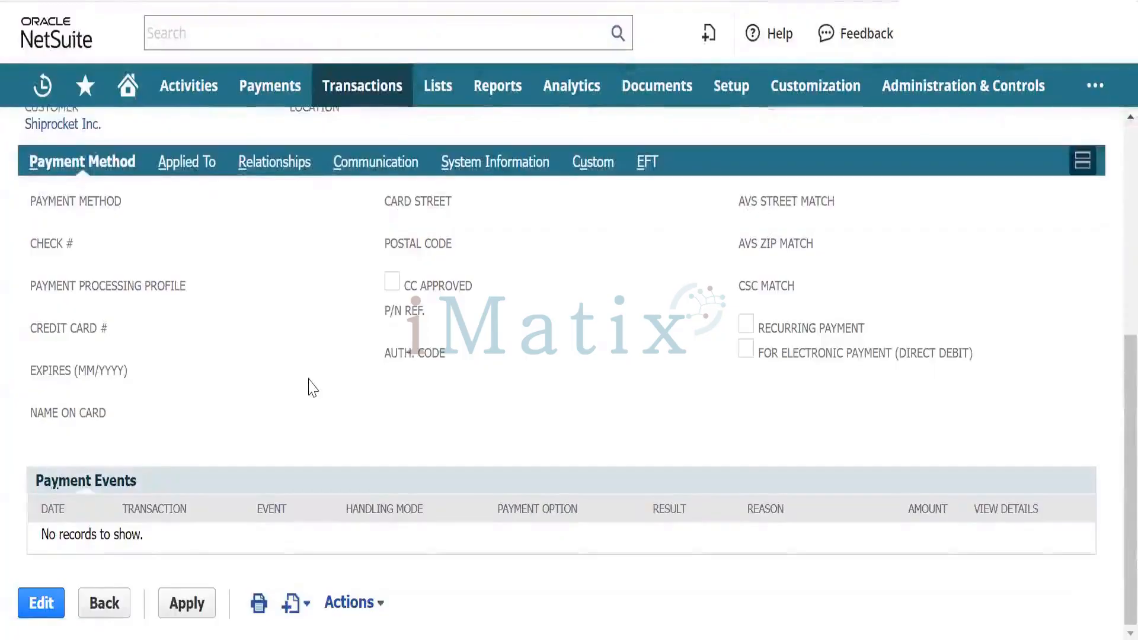
{"action": "scroll", "coordinate": [313, 388], "scroll_direction": "up", "scroll_amount": 5}
Open the deposit's custom transaction form and enable showing the Account field among the main screen fields
{"action": "mouse_move", "coordinate": [1069, 221]}
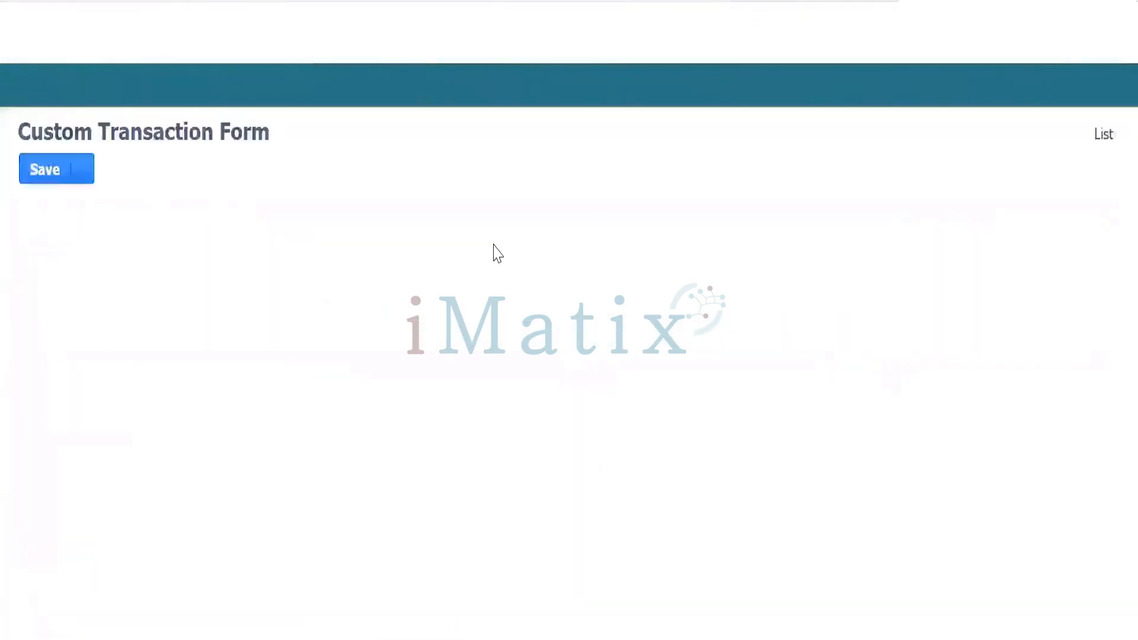
{"action": "scroll", "coordinate": [287, 302], "scroll_direction": "down", "scroll_amount": 5}
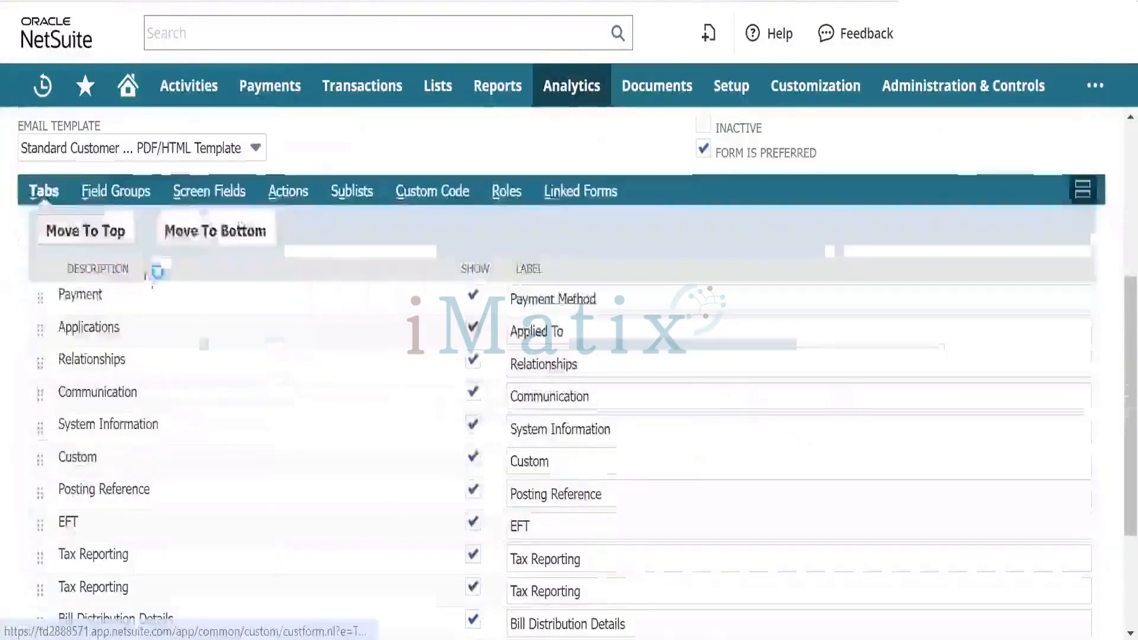
{"action": "left_click", "coordinate": [211, 190]}
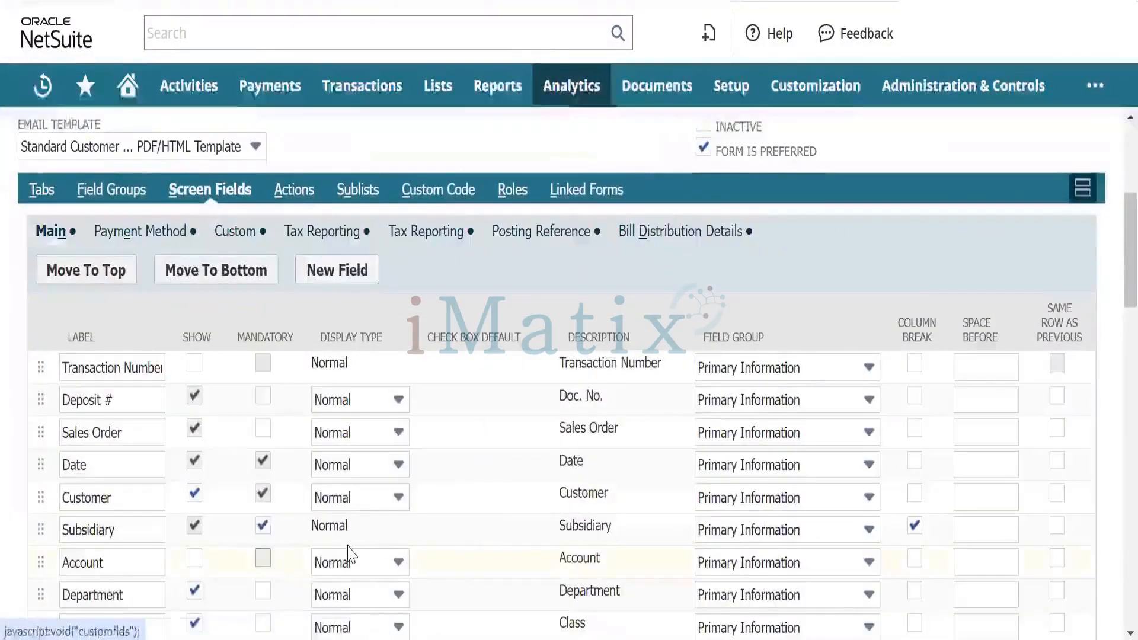
{"action": "scroll", "coordinate": [348, 554], "scroll_direction": "down", "scroll_amount": 3}
{"action": "left_click", "coordinate": [194, 363]}
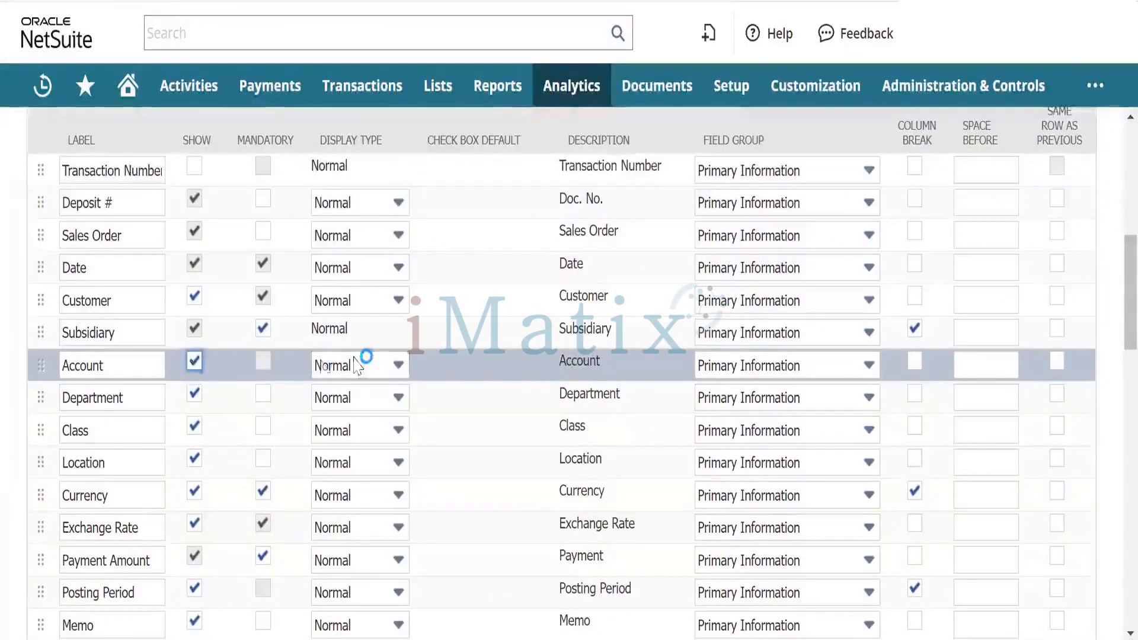
Look through the remaining main screen fields of the custom transaction form
{"action": "scroll", "coordinate": [358, 363], "scroll_direction": "down", "scroll_amount": 6}
{"action": "scroll", "coordinate": [359, 363], "scroll_direction": "down", "scroll_amount": 5}
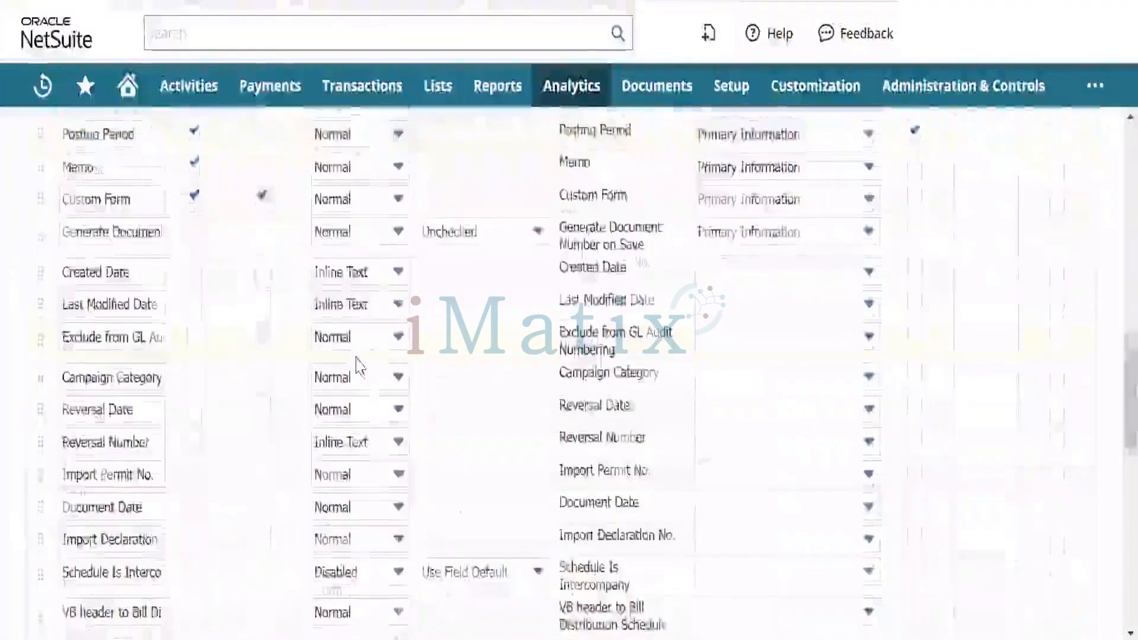
{"action": "scroll", "coordinate": [356, 364], "scroll_direction": "up", "scroll_amount": 20}
{"action": "scroll", "coordinate": [346, 358], "scroll_direction": "down", "scroll_amount": 20}
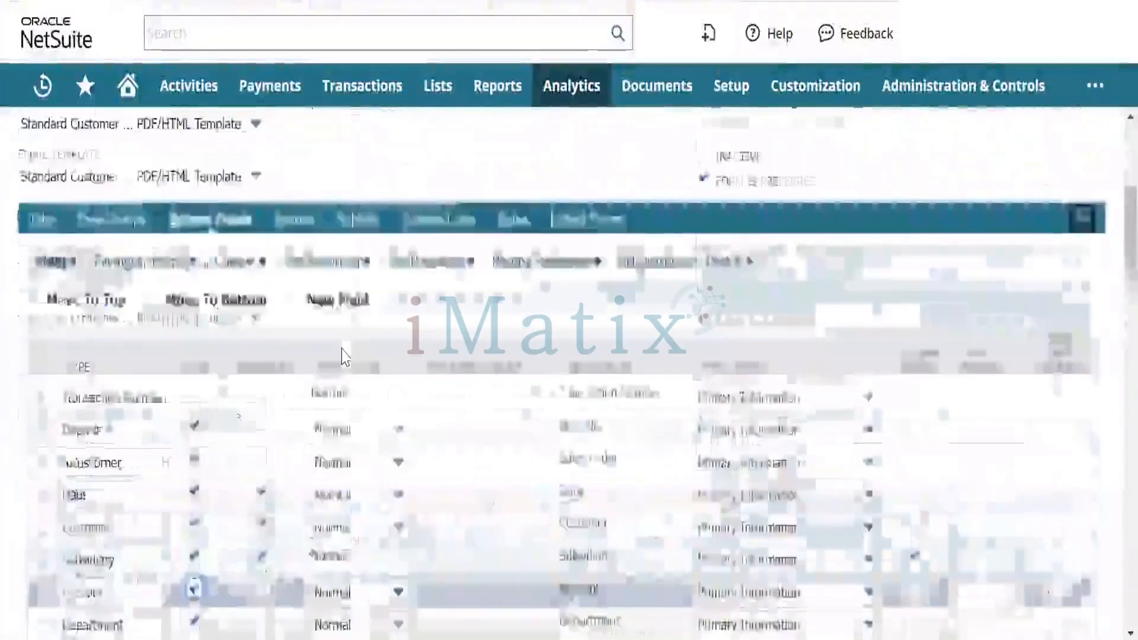
{"action": "scroll", "coordinate": [345, 355], "scroll_direction": "up", "scroll_amount": 15}
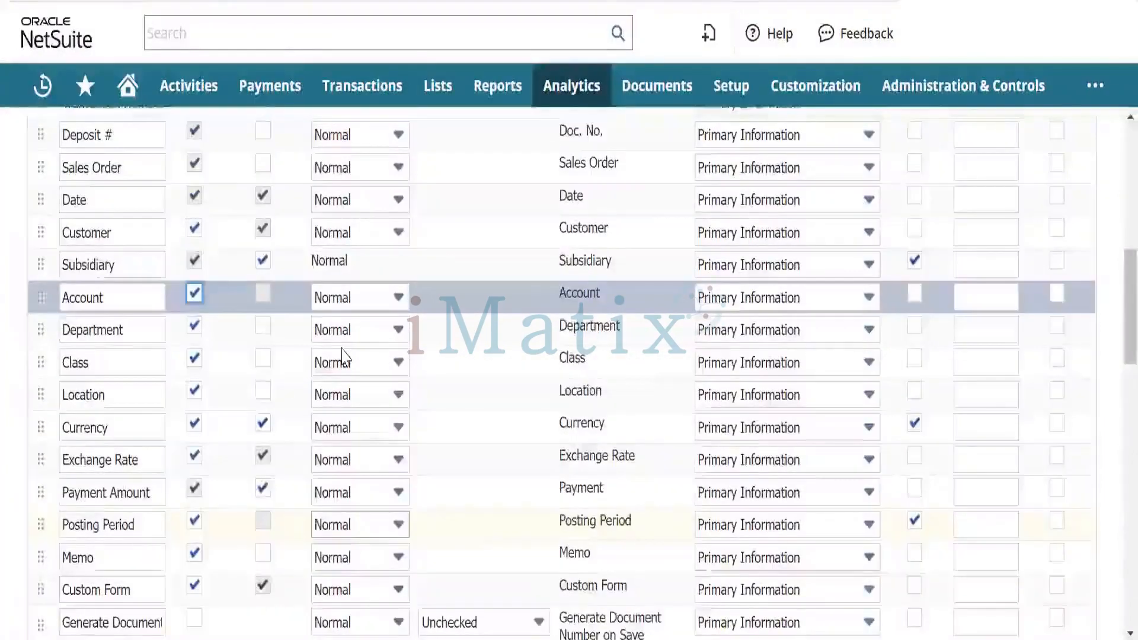
Save the Customer Deposit 2 custom transaction form and reopen the customer deposit record
{"action": "scroll", "coordinate": [345, 357], "scroll_direction": "up", "scroll_amount": 2}
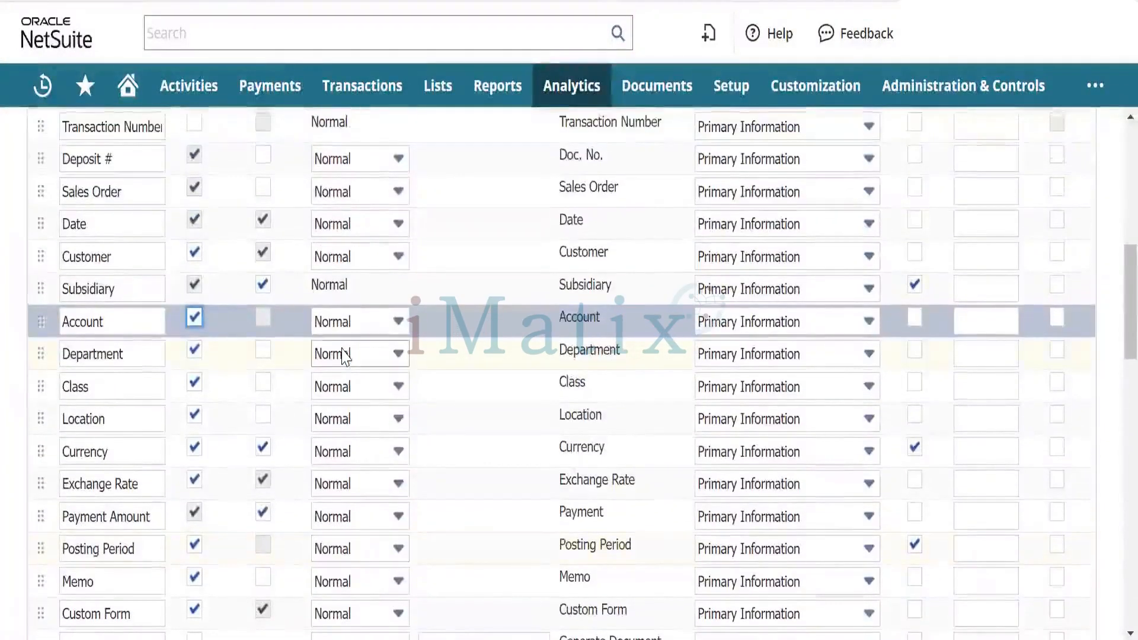
{"action": "scroll", "coordinate": [346, 355], "scroll_direction": "up", "scroll_amount": 10}
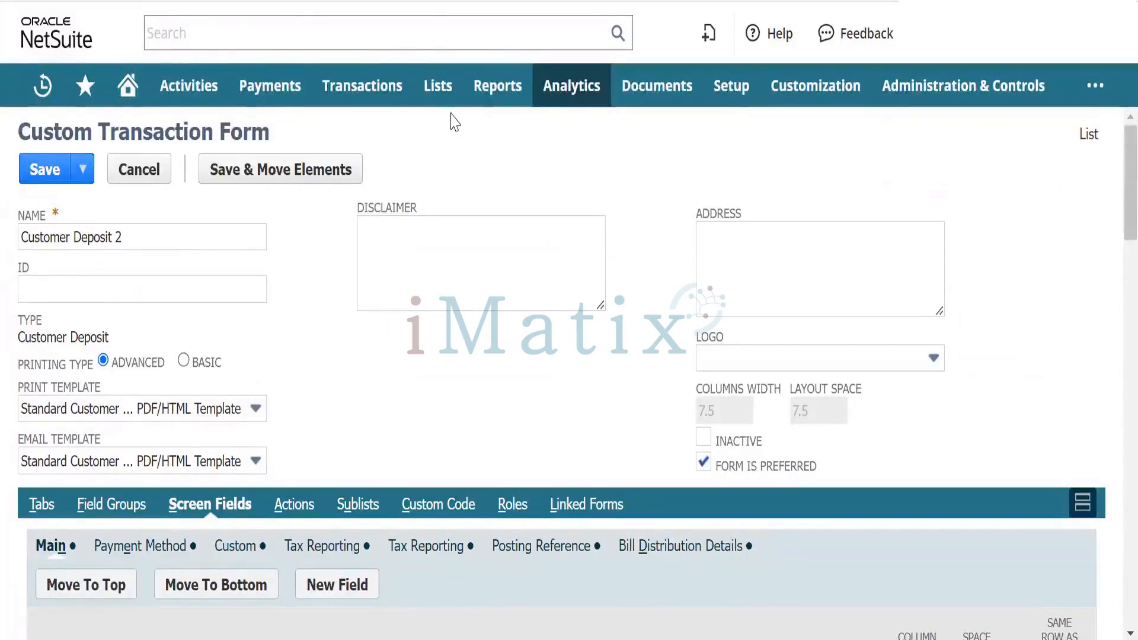
{"action": "mouse_move", "coordinate": [73, 95]}
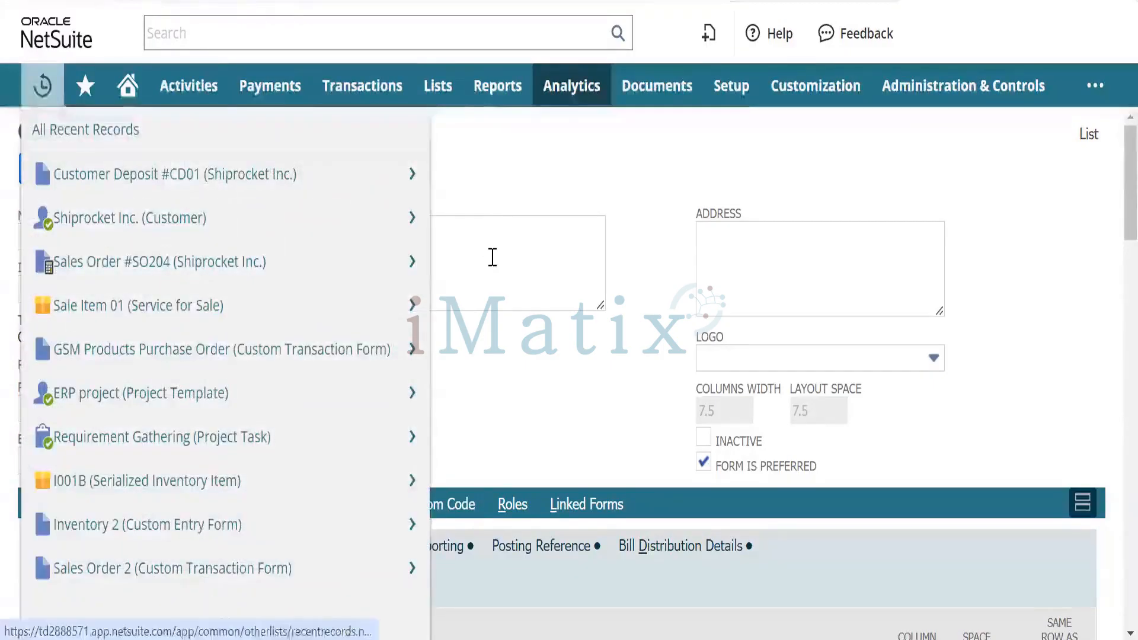
{"action": "key", "text": "alt+Left"}
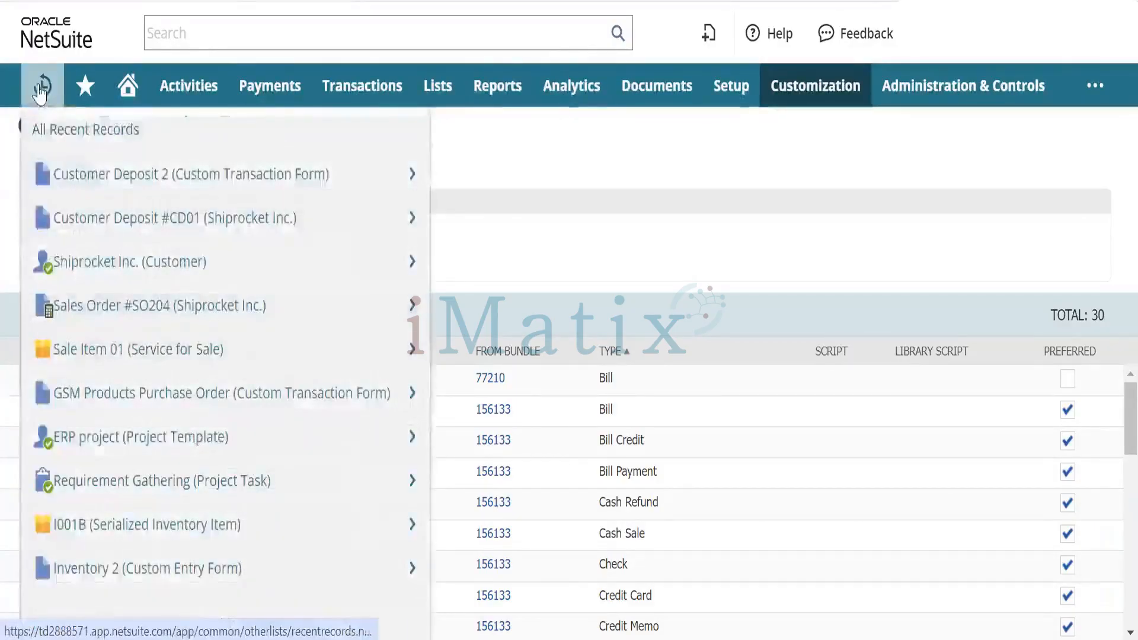
{"action": "mouse_move", "coordinate": [51, 177]}
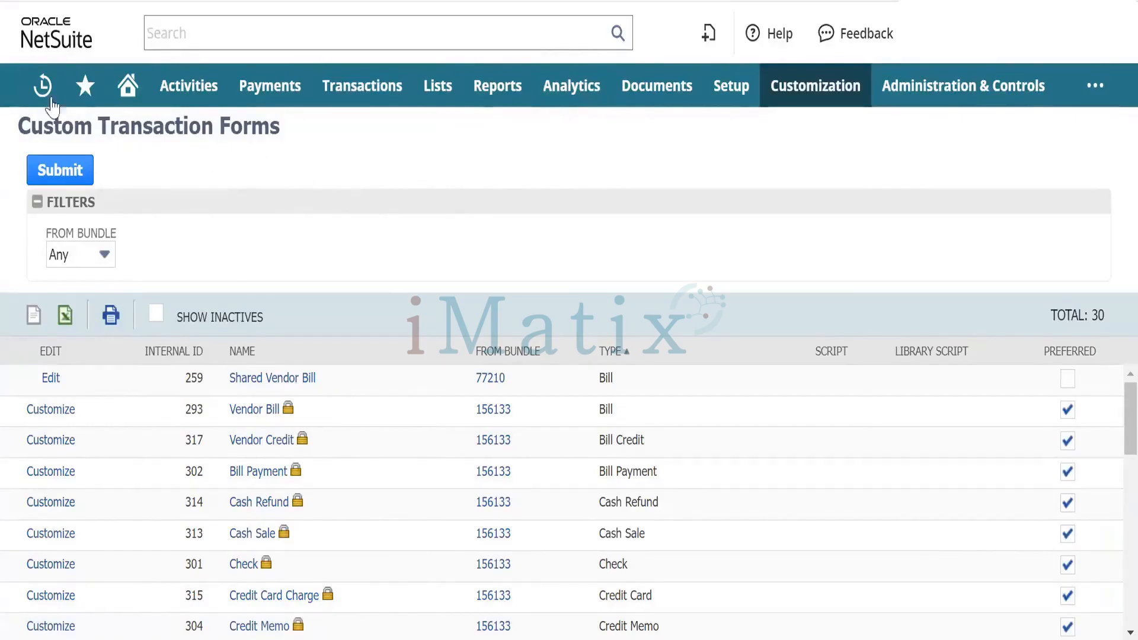
{"action": "mouse_move", "coordinate": [99, 232]}
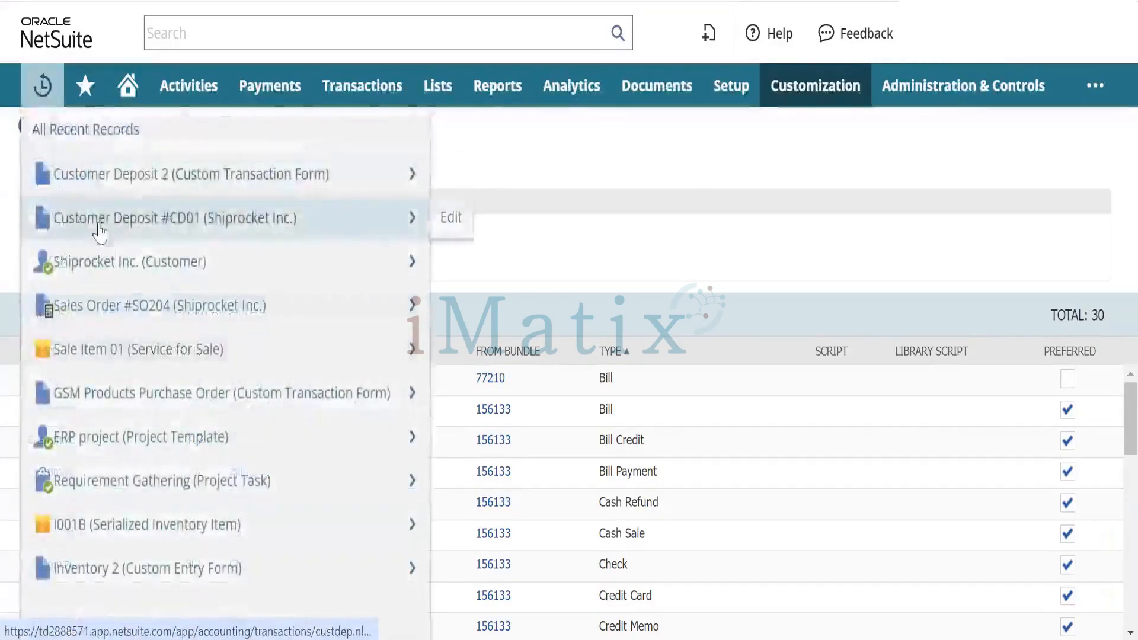
{"action": "left_click", "coordinate": [230, 220]}
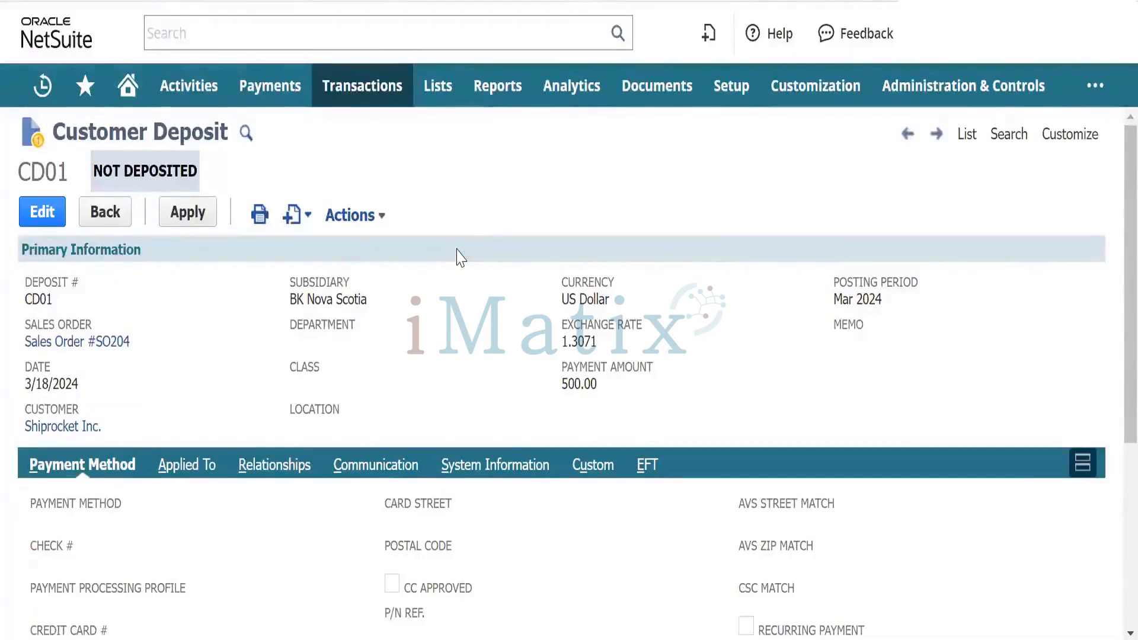
Look through the deposit's custom, payment method, applied-to and relationship details for an account setting
{"action": "scroll", "coordinate": [460, 255], "scroll_direction": "down", "scroll_amount": 3}
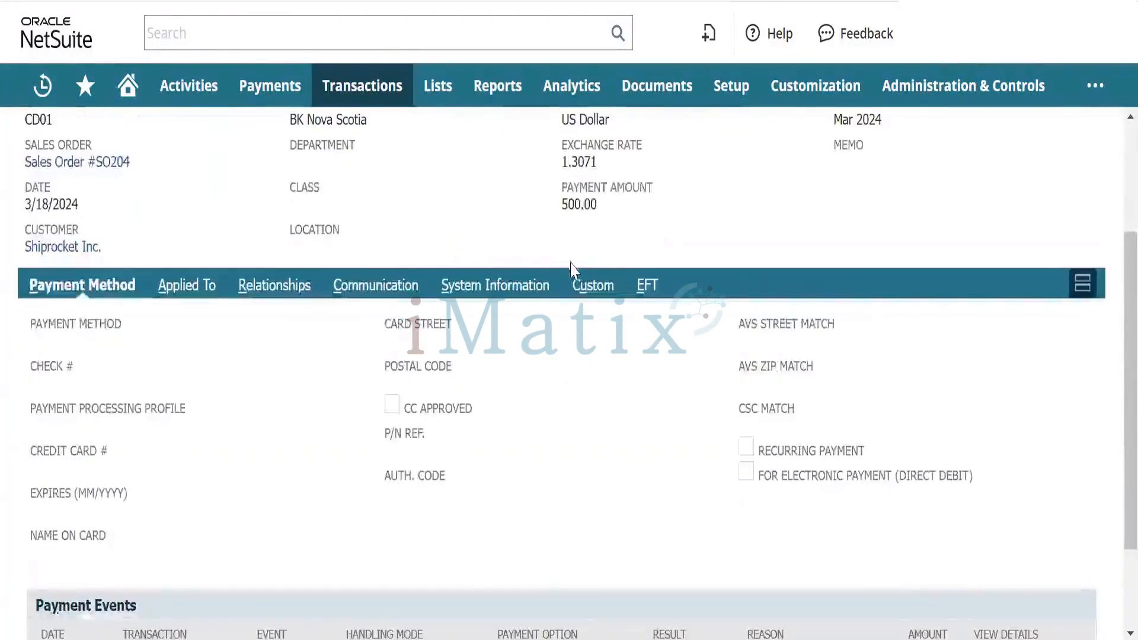
{"action": "left_click", "coordinate": [592, 287]}
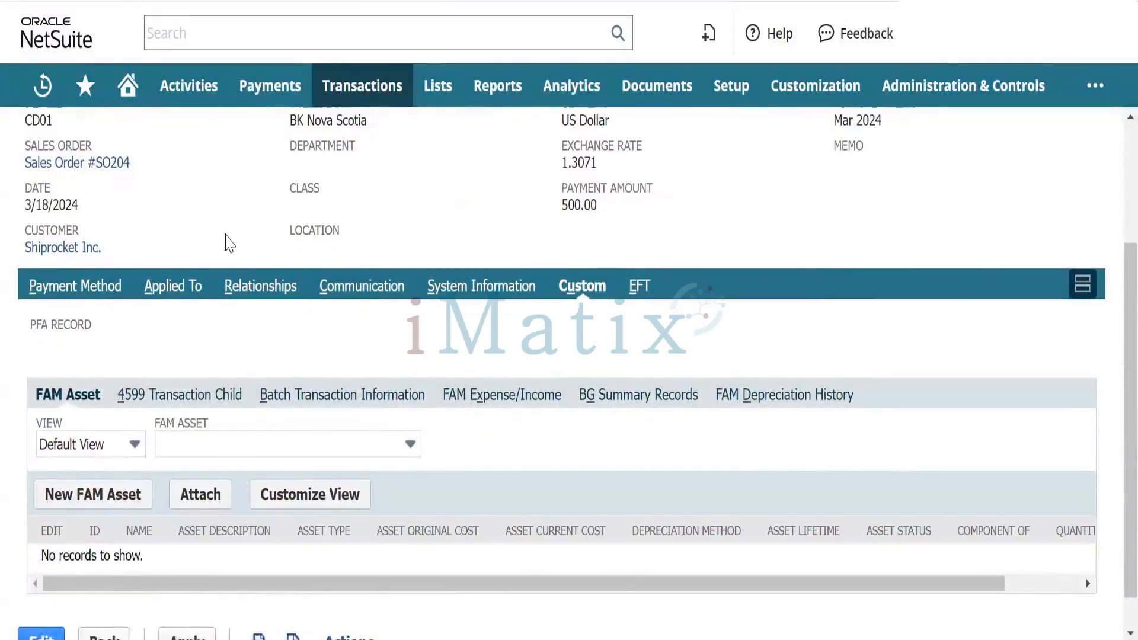
{"action": "scroll", "coordinate": [230, 243], "scroll_direction": "up", "scroll_amount": 3}
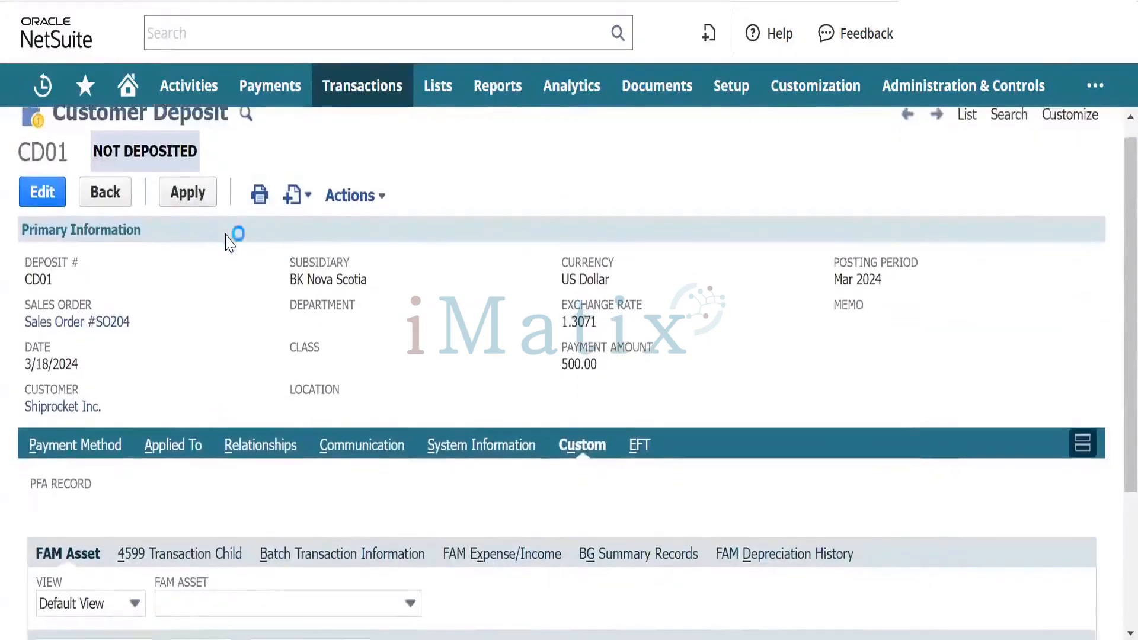
{"action": "scroll", "coordinate": [231, 233], "scroll_direction": "down", "scroll_amount": 3}
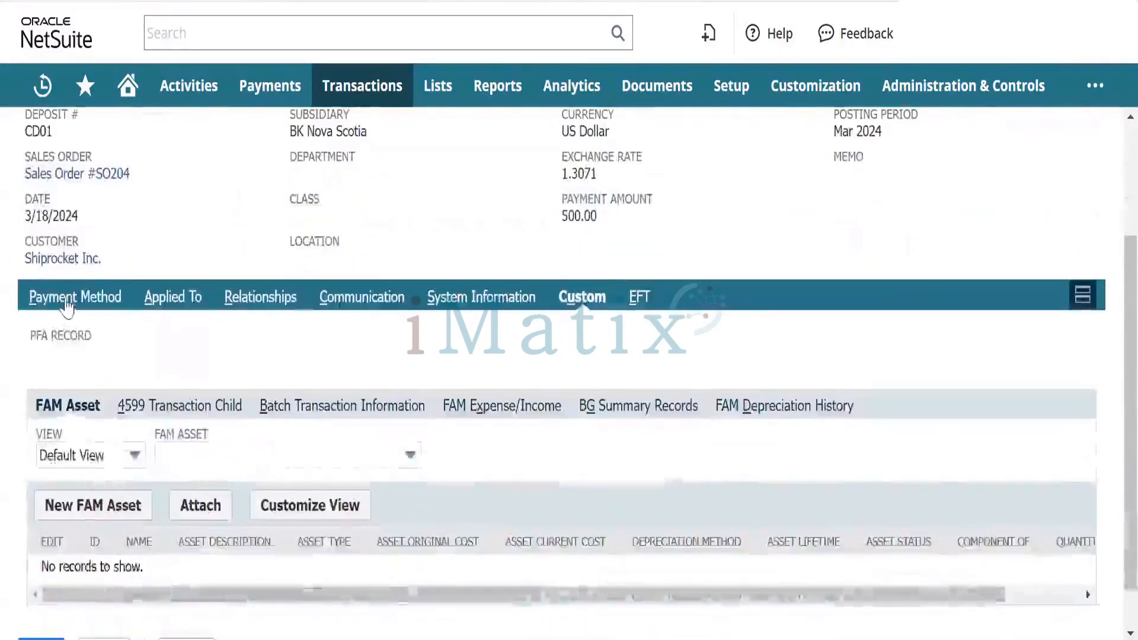
{"action": "left_click", "coordinate": [74, 298]}
{"action": "scroll", "coordinate": [231, 401], "scroll_direction": "down", "scroll_amount": 1}
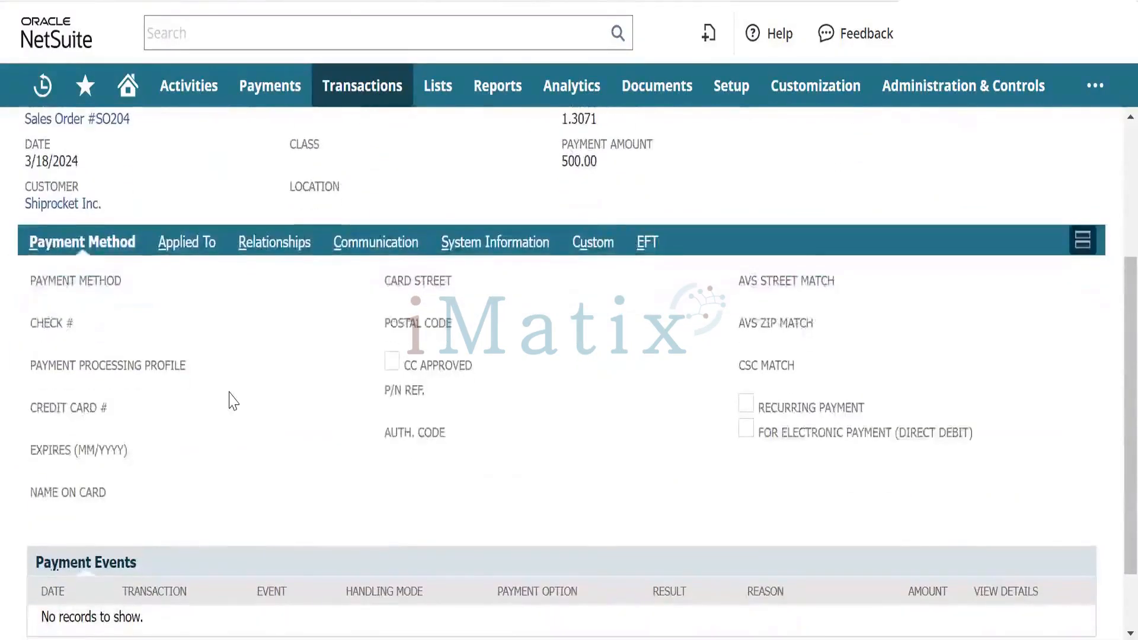
{"action": "scroll", "coordinate": [233, 401], "scroll_direction": "down", "scroll_amount": 2}
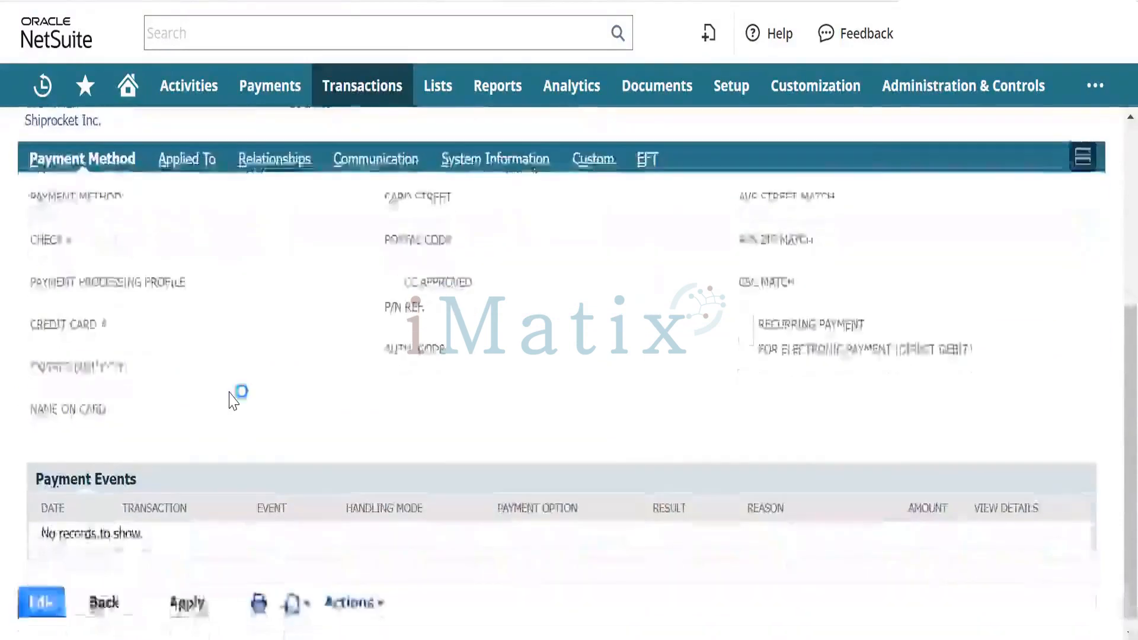
{"action": "scroll", "coordinate": [233, 401], "scroll_direction": "up", "scroll_amount": 5}
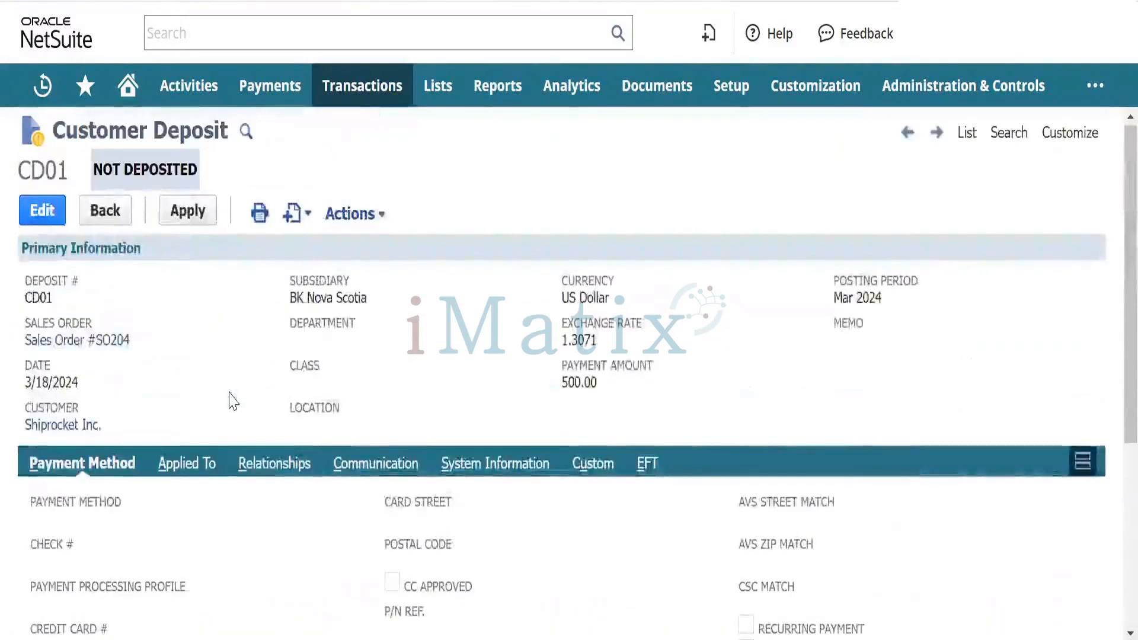
{"action": "scroll", "coordinate": [233, 402], "scroll_direction": "down", "scroll_amount": 3}
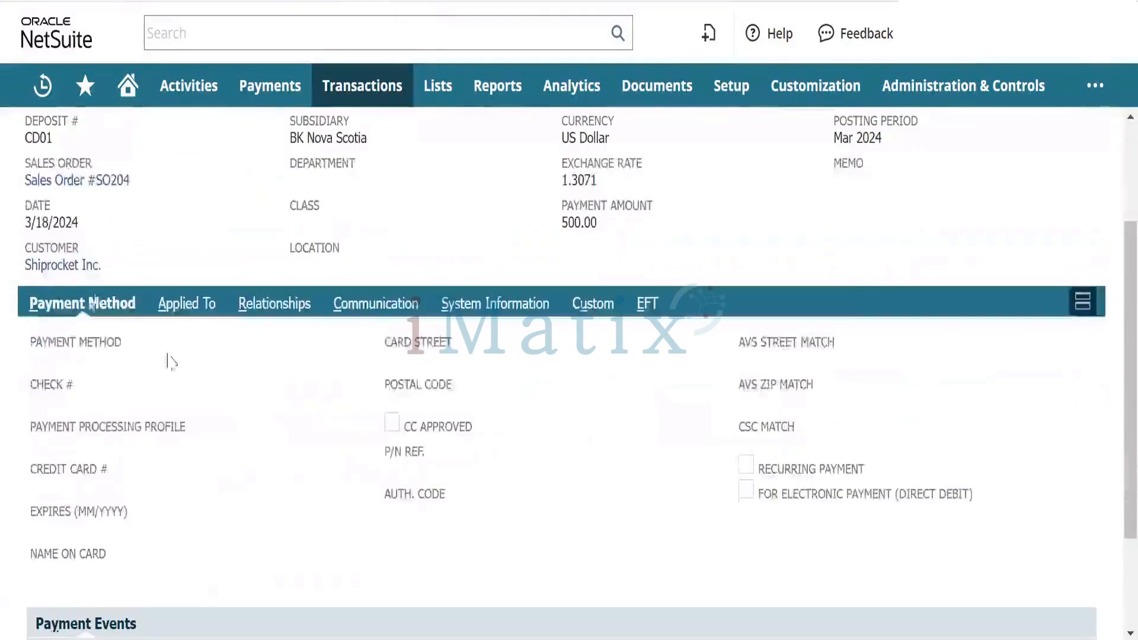
{"action": "left_click", "coordinate": [176, 308]}
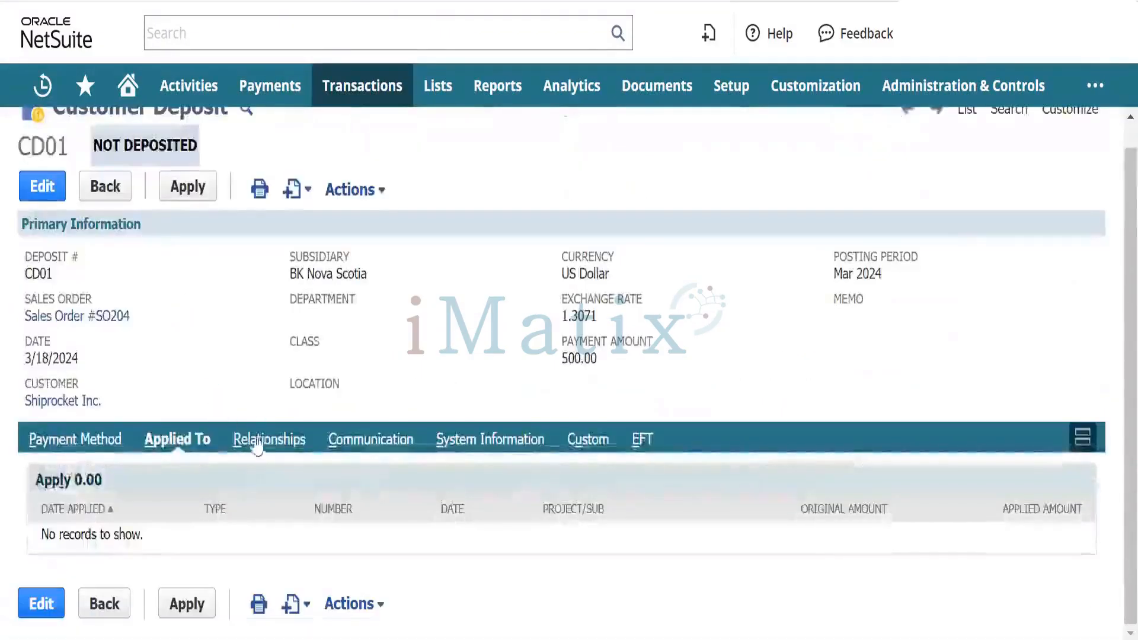
{"action": "left_click", "coordinate": [279, 444]}
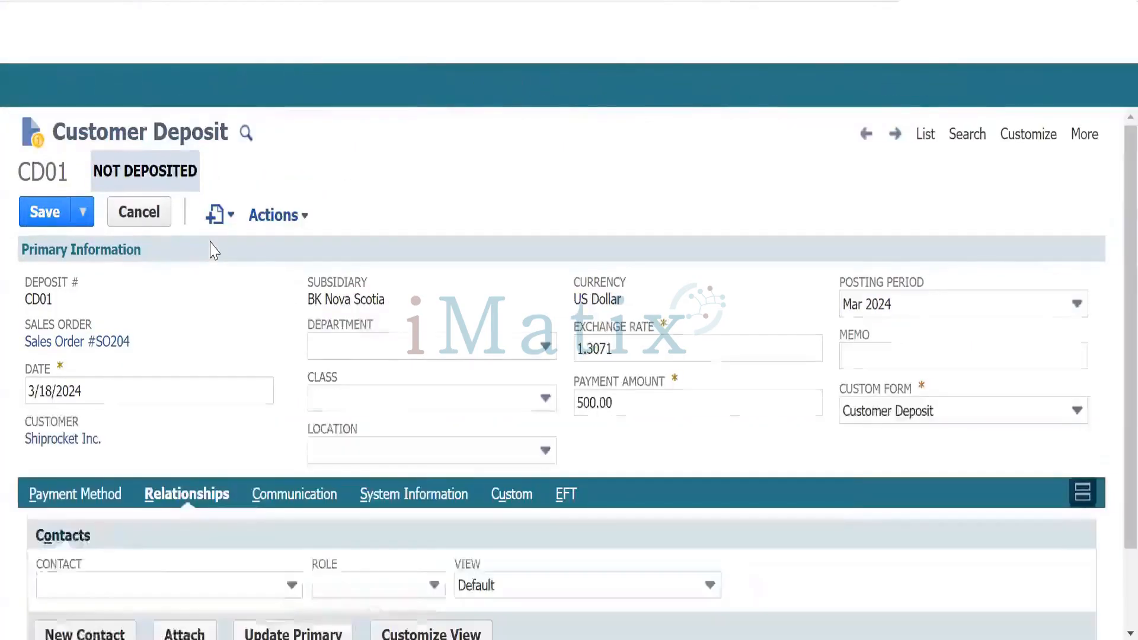
Edit the deposit to use the Customer Deposit 2 form with the HSBC Bank - CAD account, and save it
{"action": "left_click", "coordinate": [949, 418]}
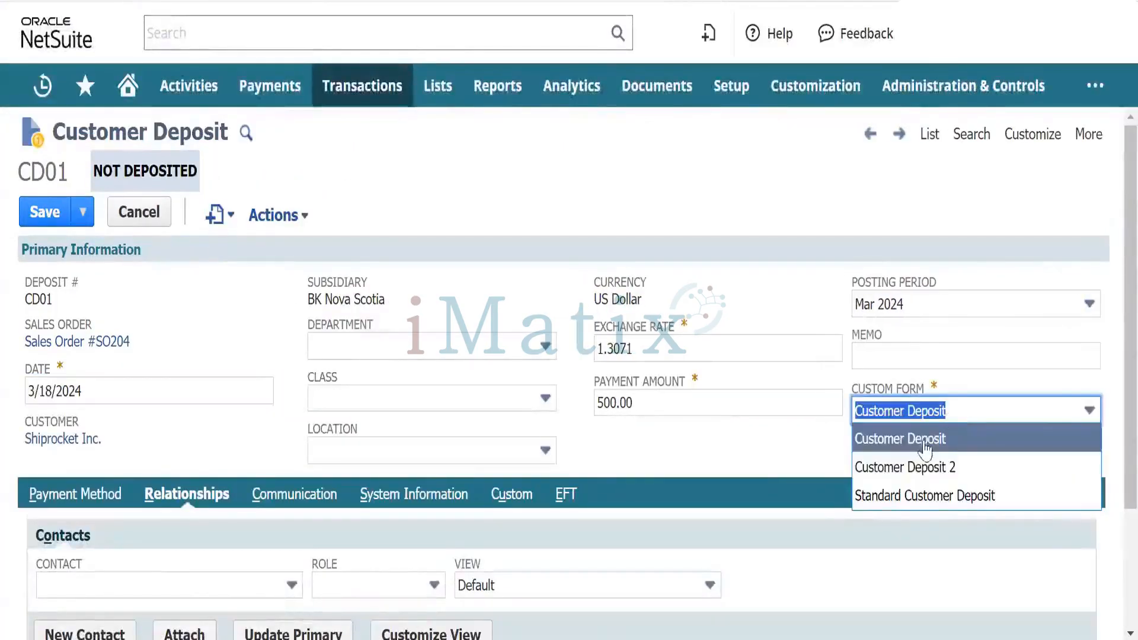
{"action": "left_click", "coordinate": [952, 470]}
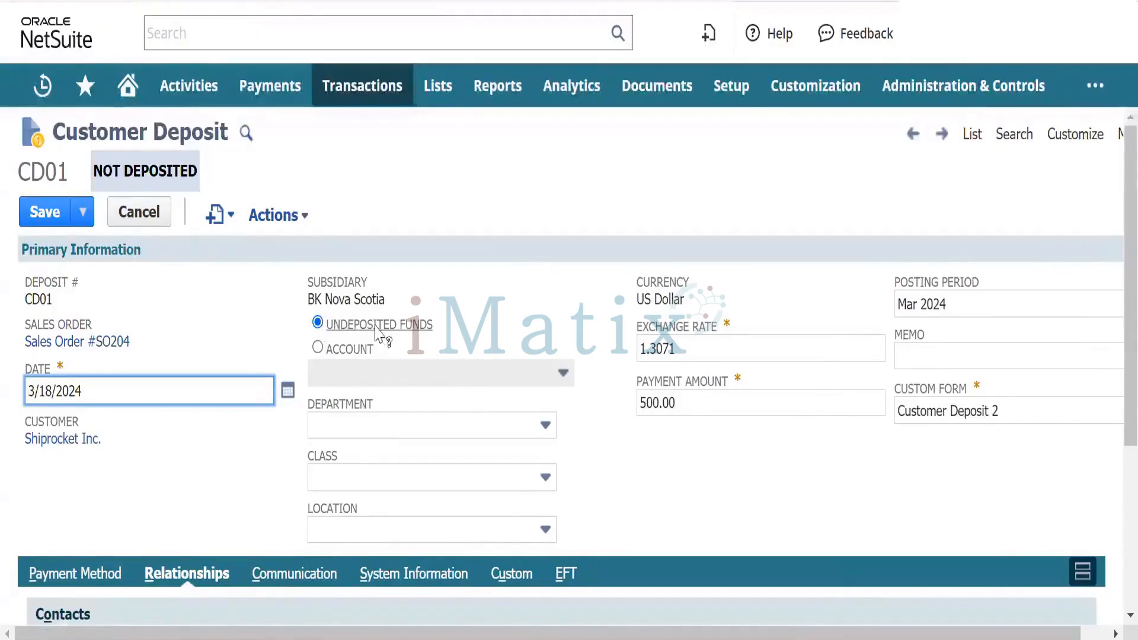
{"action": "left_click", "coordinate": [318, 349]}
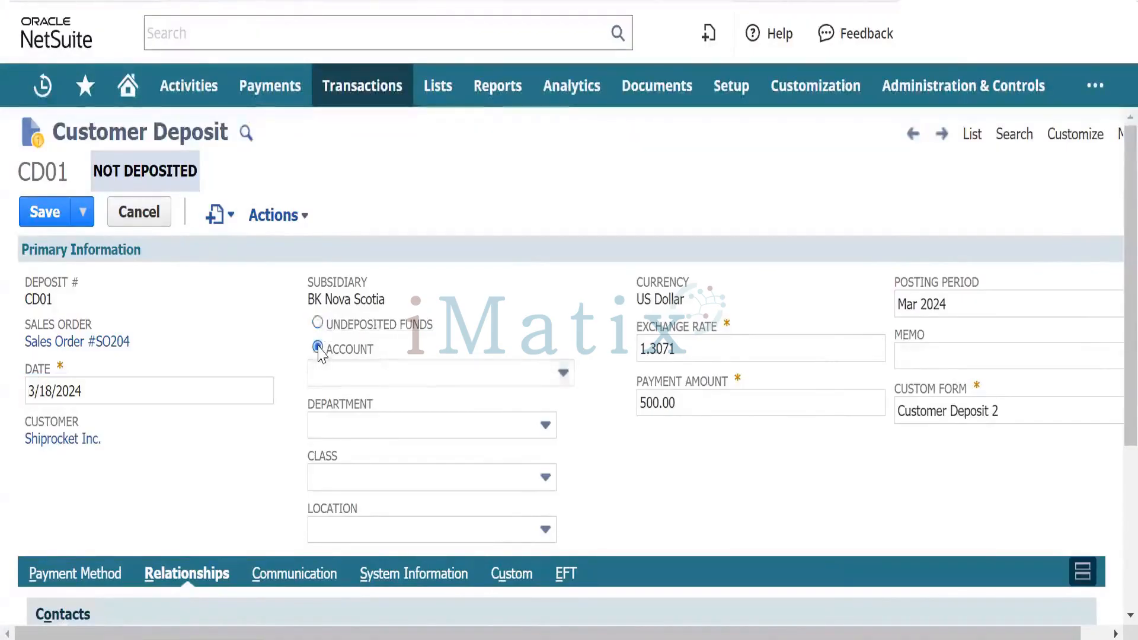
{"action": "left_click", "coordinate": [473, 380]}
{"action": "scroll", "coordinate": [352, 486], "scroll_direction": "down", "scroll_amount": 8}
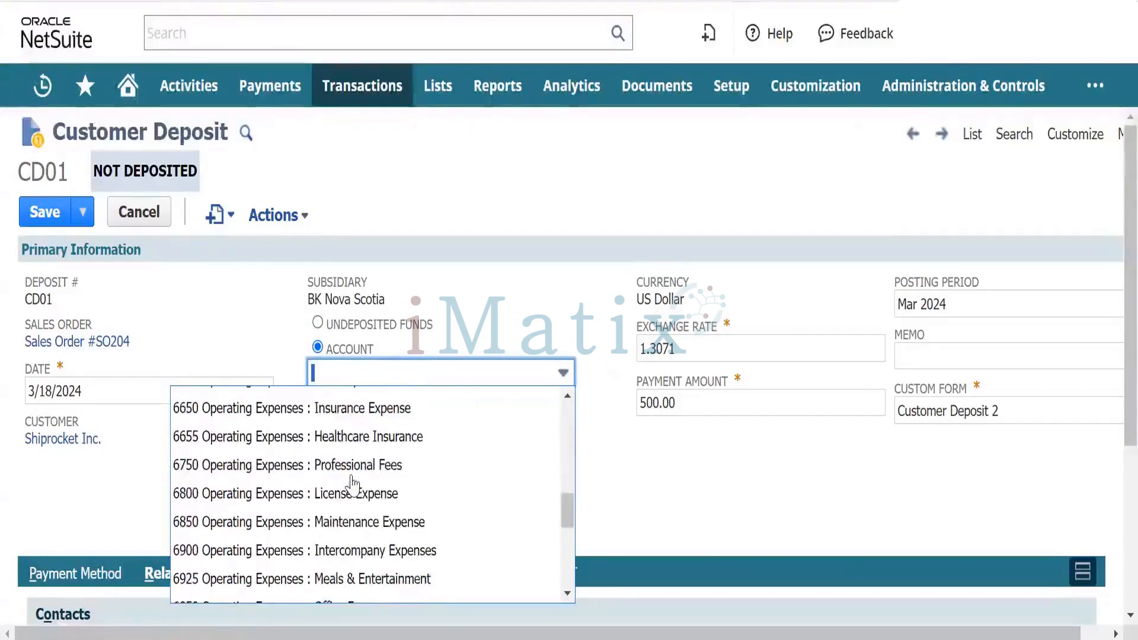
{"action": "scroll", "coordinate": [352, 485], "scroll_direction": "down", "scroll_amount": 6}
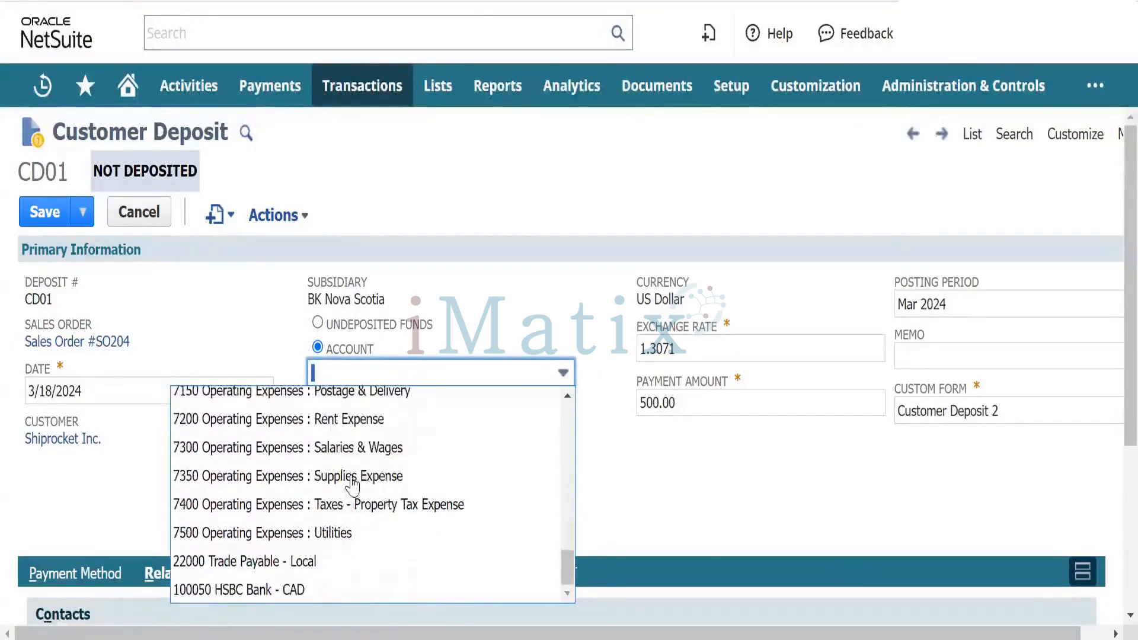
{"action": "left_click", "coordinate": [294, 591]}
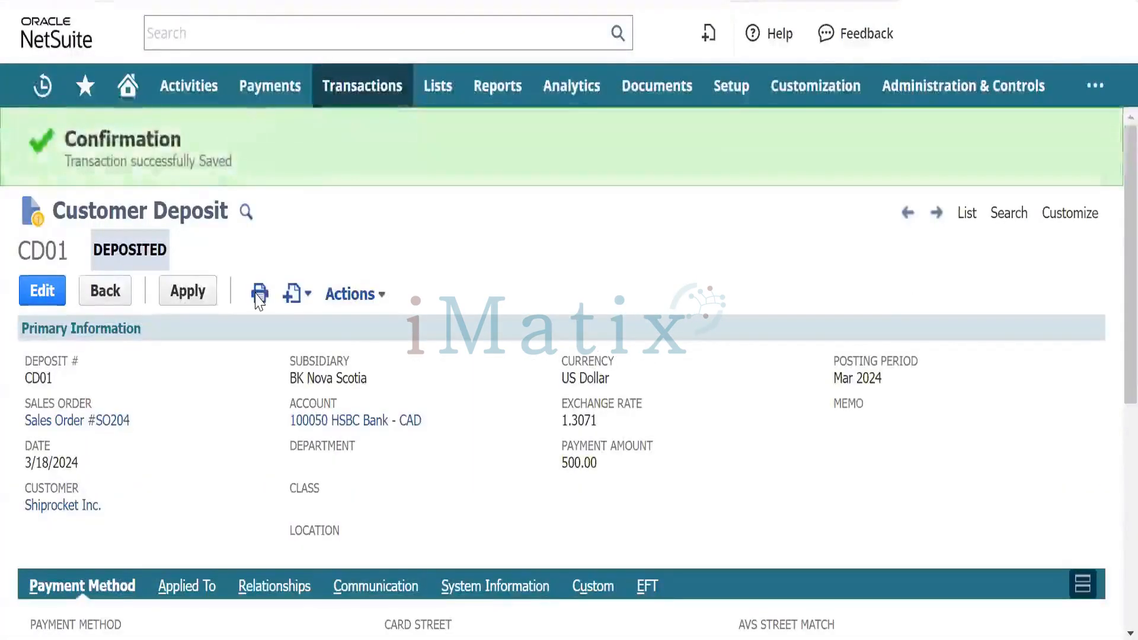
Check the customer deposit's GL impact and return to its sales order
{"action": "mouse_move", "coordinate": [351, 294]}
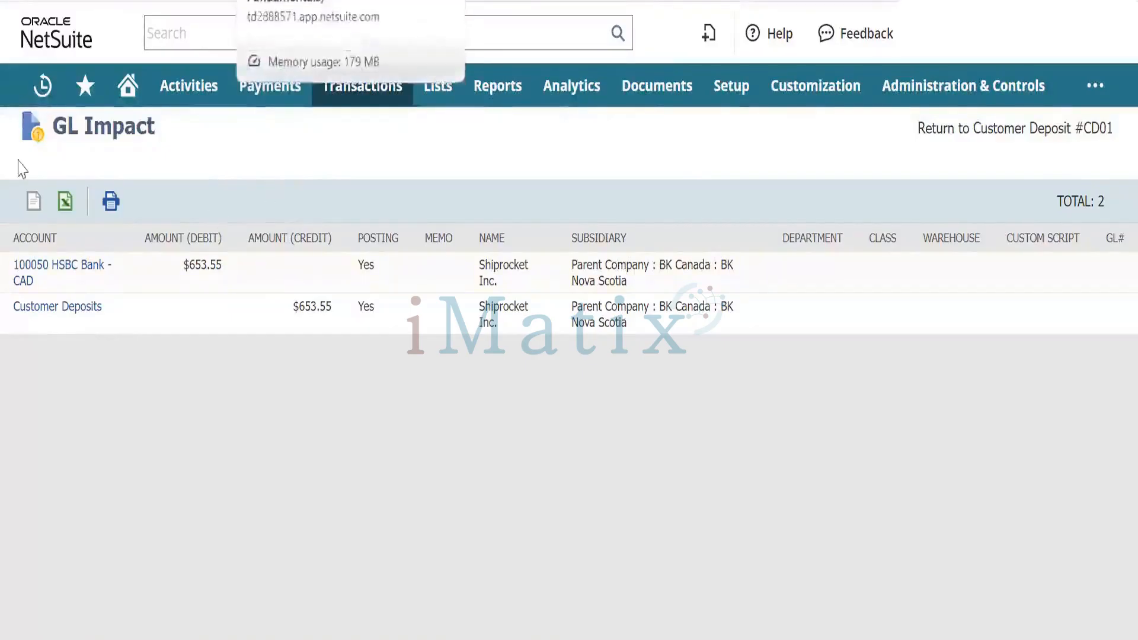
{"action": "mouse_move", "coordinate": [43, 85]}
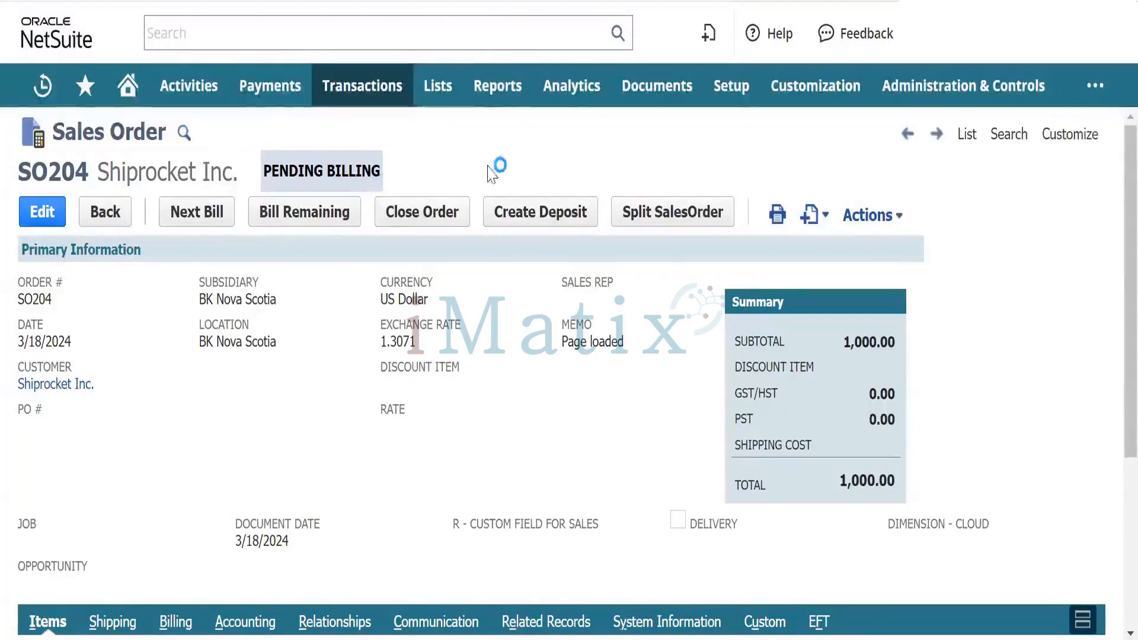
Bill the sales order with a new invoice, check its primary information and item line, and save the invoice
{"action": "scroll", "coordinate": [503, 156], "scroll_direction": "down", "scroll_amount": 1}
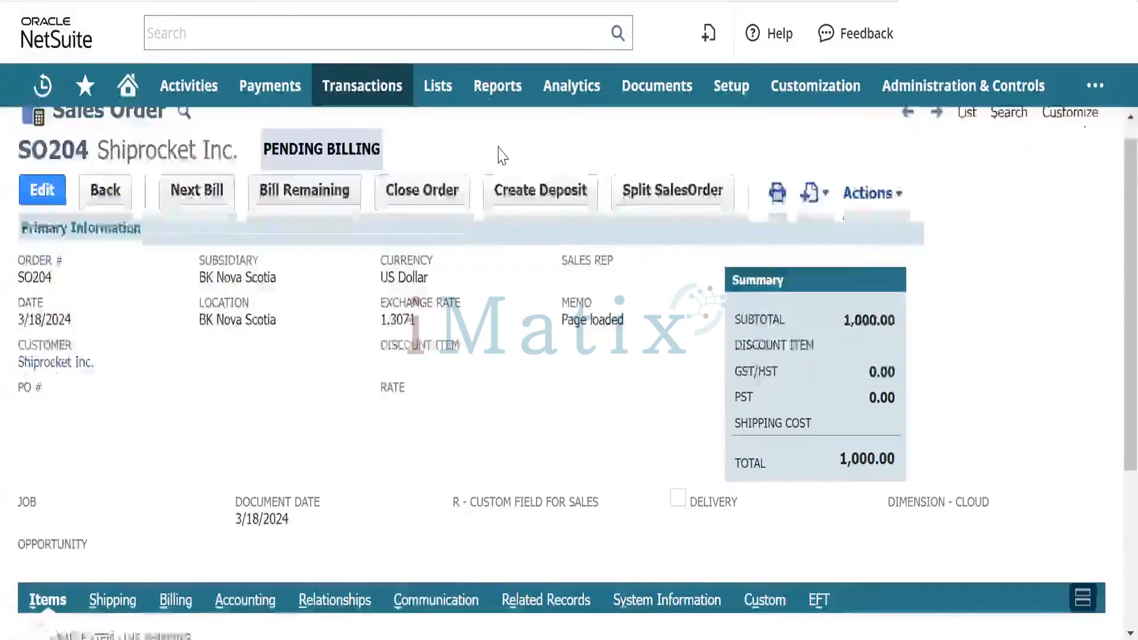
{"action": "scroll", "coordinate": [503, 156], "scroll_direction": "up", "scroll_amount": 1}
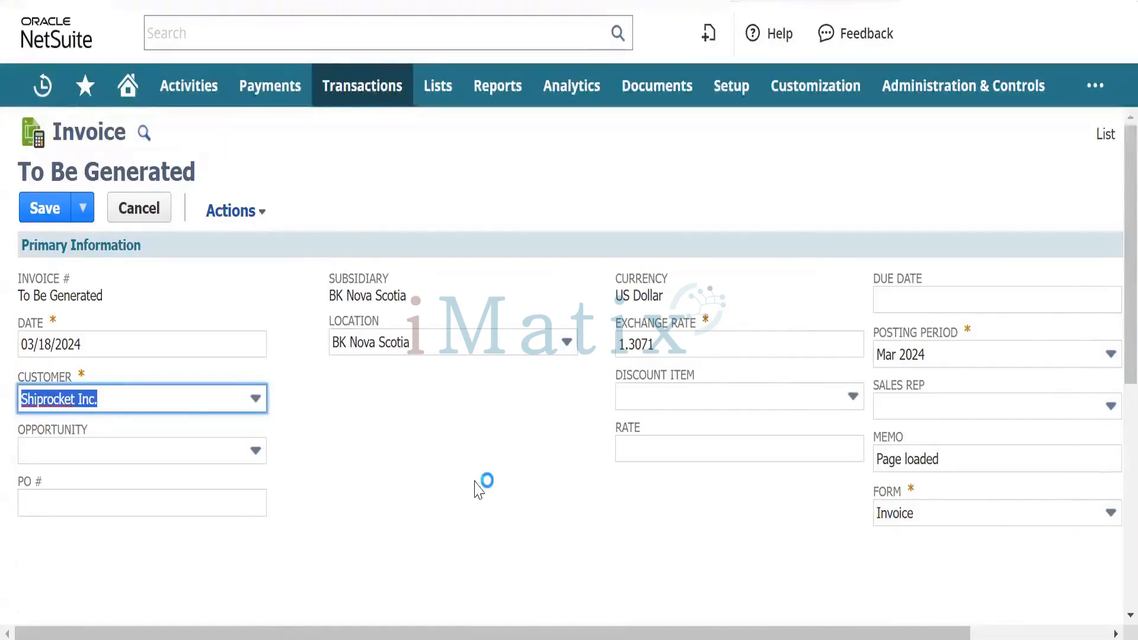
{"action": "scroll", "coordinate": [479, 490], "scroll_direction": "down", "scroll_amount": 7}
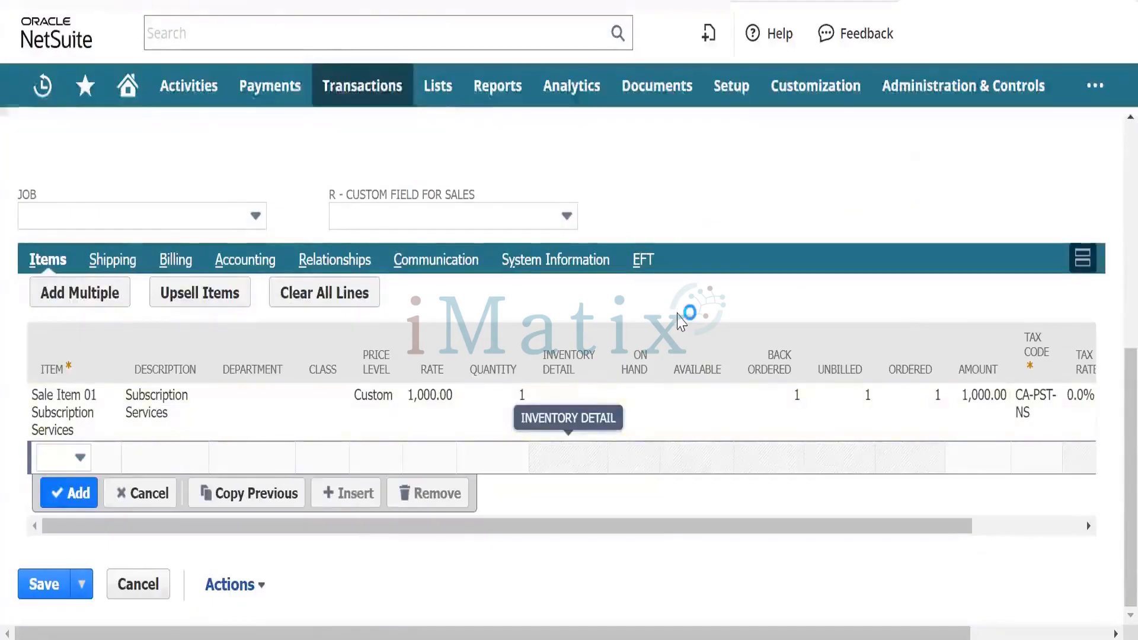
{"action": "scroll", "coordinate": [190, 229], "scroll_direction": "up", "scroll_amount": 10}
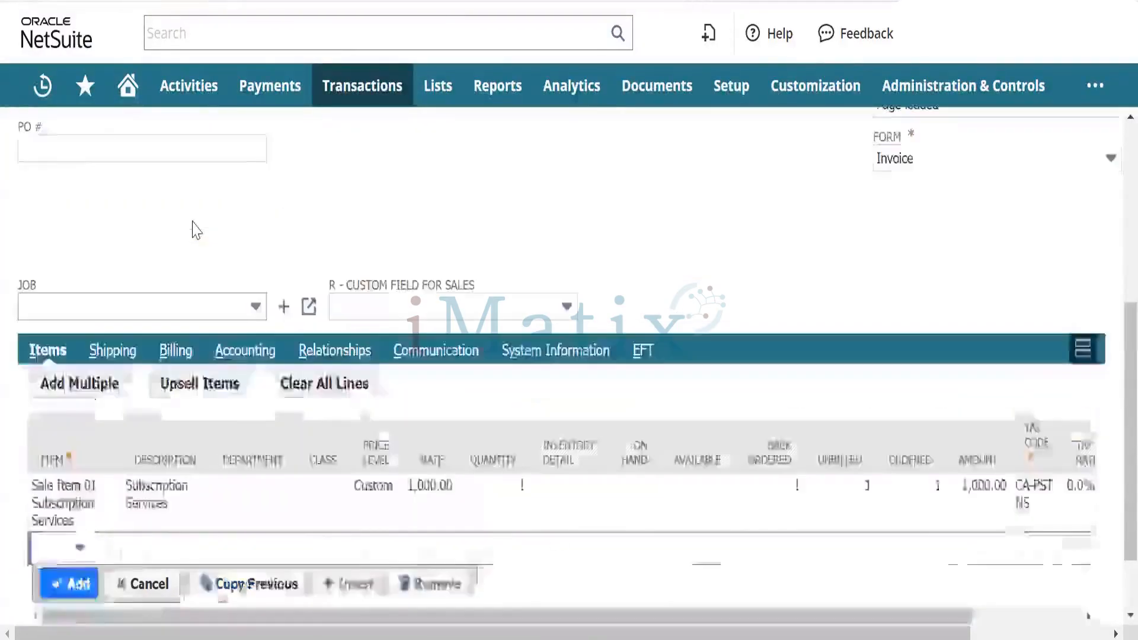
{"action": "scroll", "coordinate": [196, 227], "scroll_direction": "down", "scroll_amount": 1}
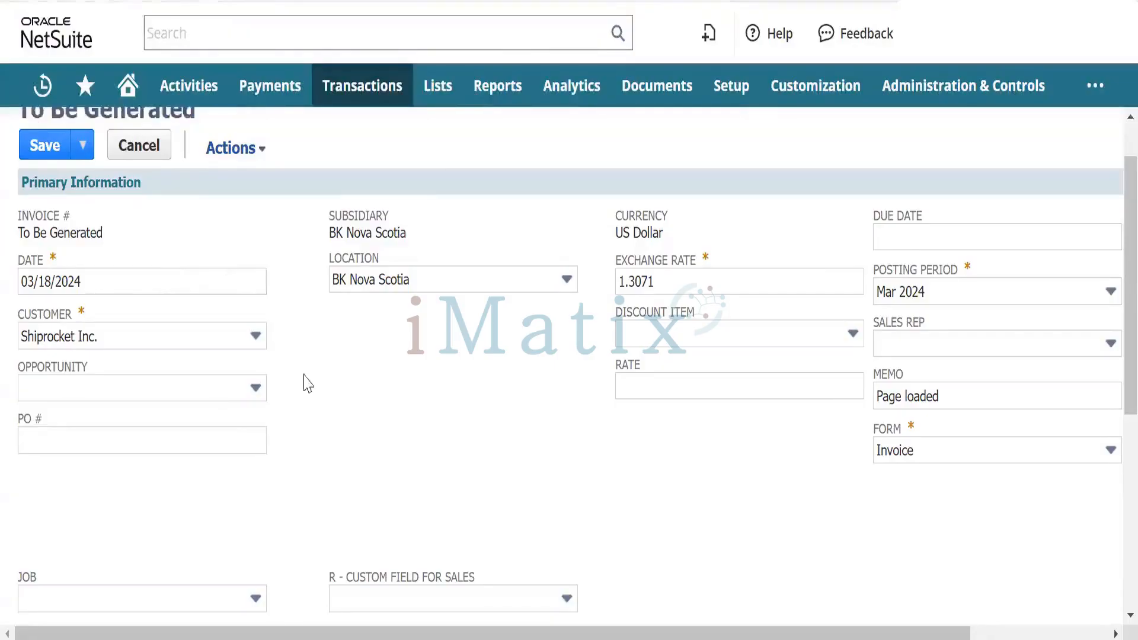
{"action": "scroll", "coordinate": [478, 463], "scroll_direction": "down", "scroll_amount": 7}
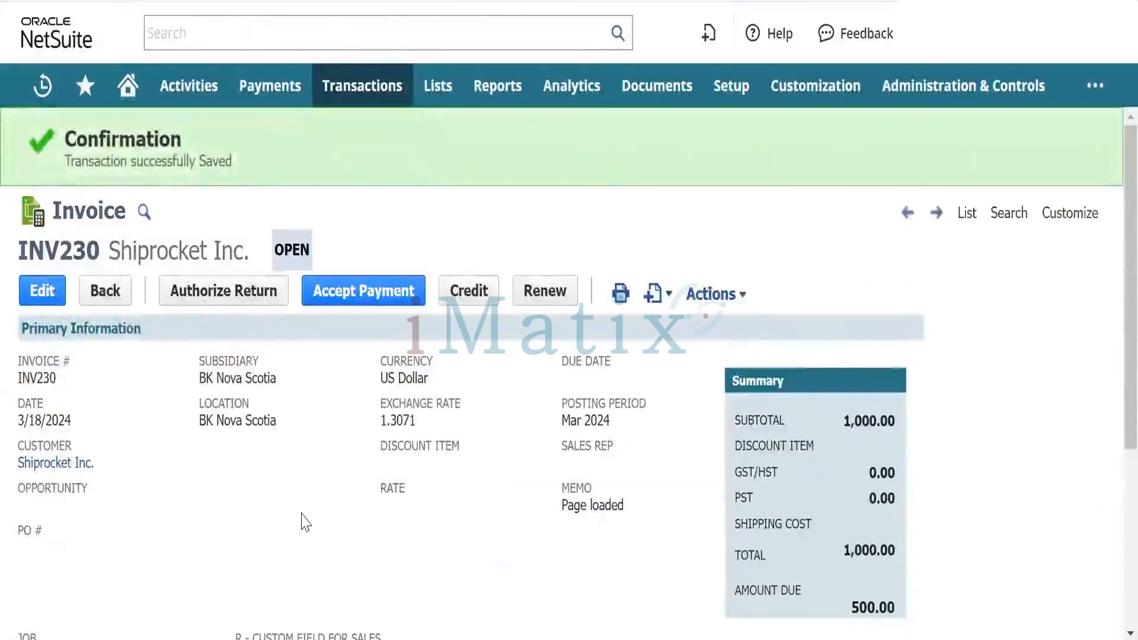
Check the saved invoice's primary information, summary amounts and item line, and view its GL impact
{"action": "scroll", "coordinate": [306, 522], "scroll_direction": "down", "scroll_amount": 2}
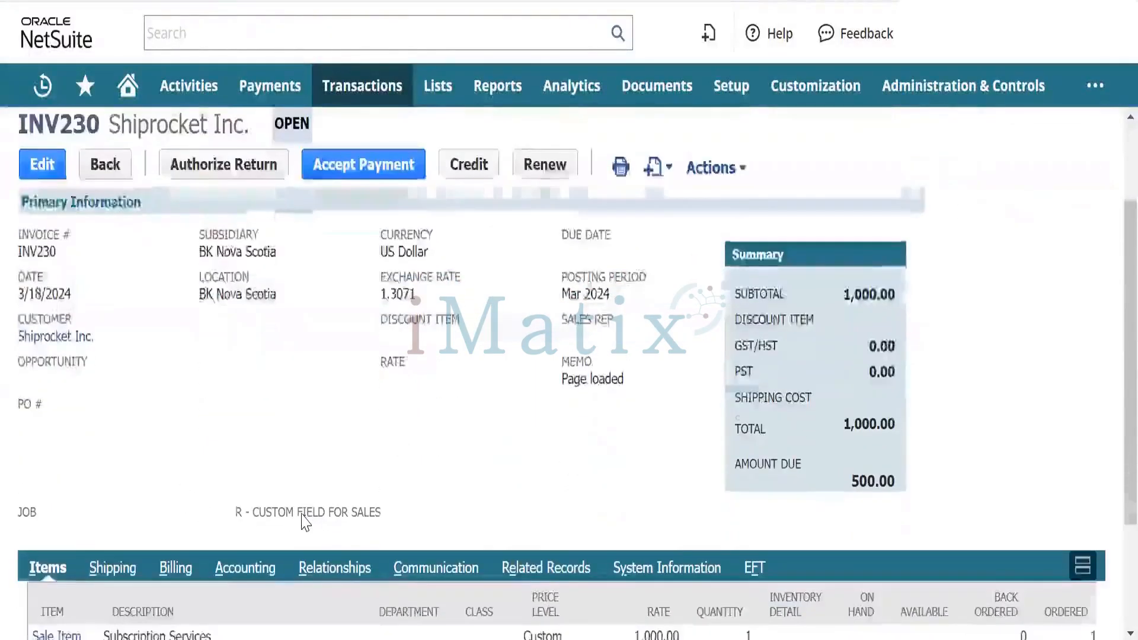
{"action": "scroll", "coordinate": [306, 522], "scroll_direction": "up", "scroll_amount": 1}
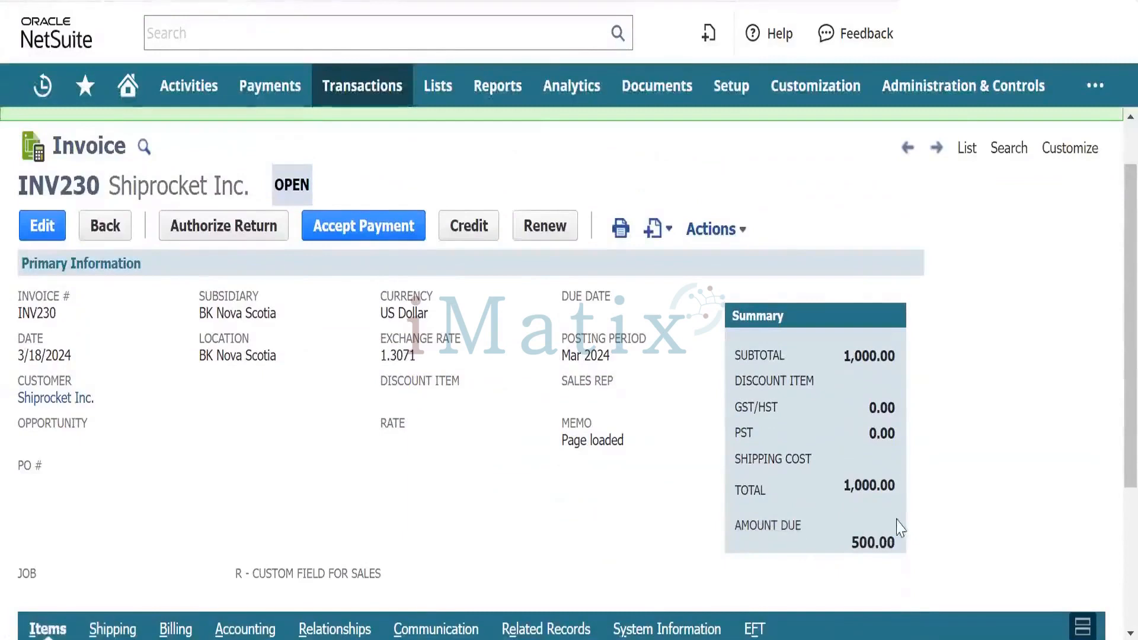
{"action": "scroll", "coordinate": [227, 474], "scroll_direction": "down", "scroll_amount": 4}
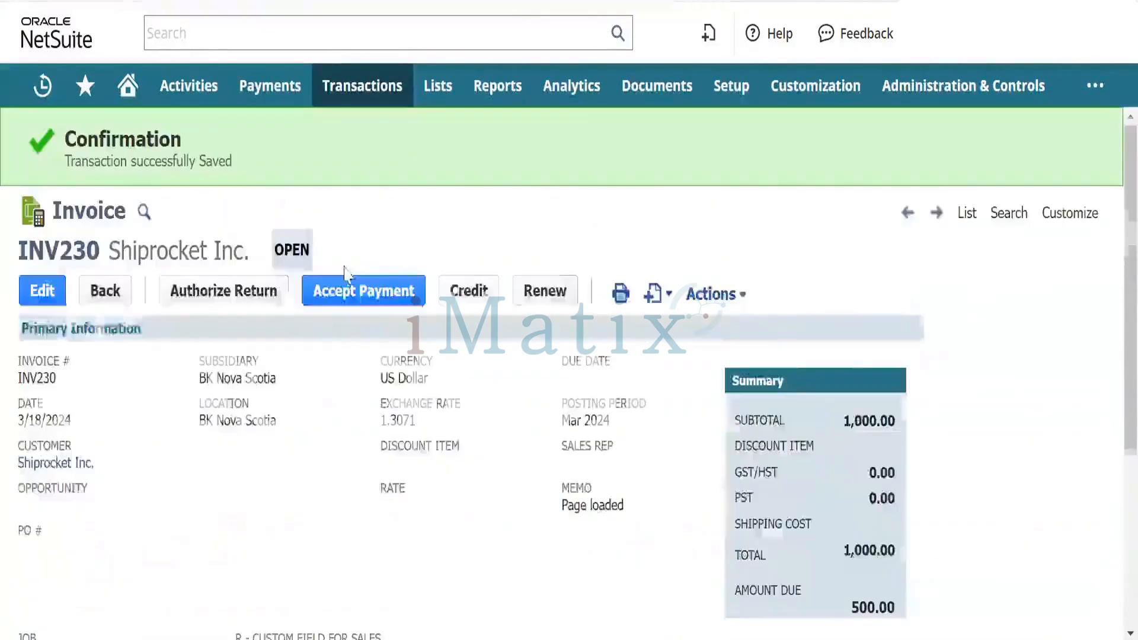
{"action": "mouse_move", "coordinate": [692, 289]}
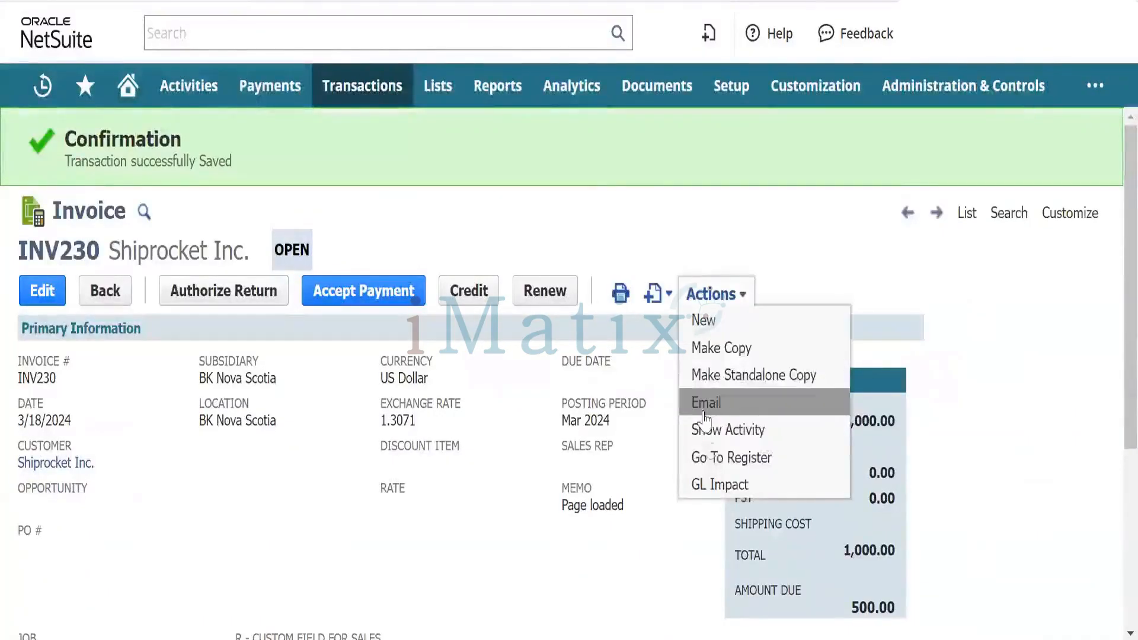
{"action": "left_click", "coordinate": [719, 485]}
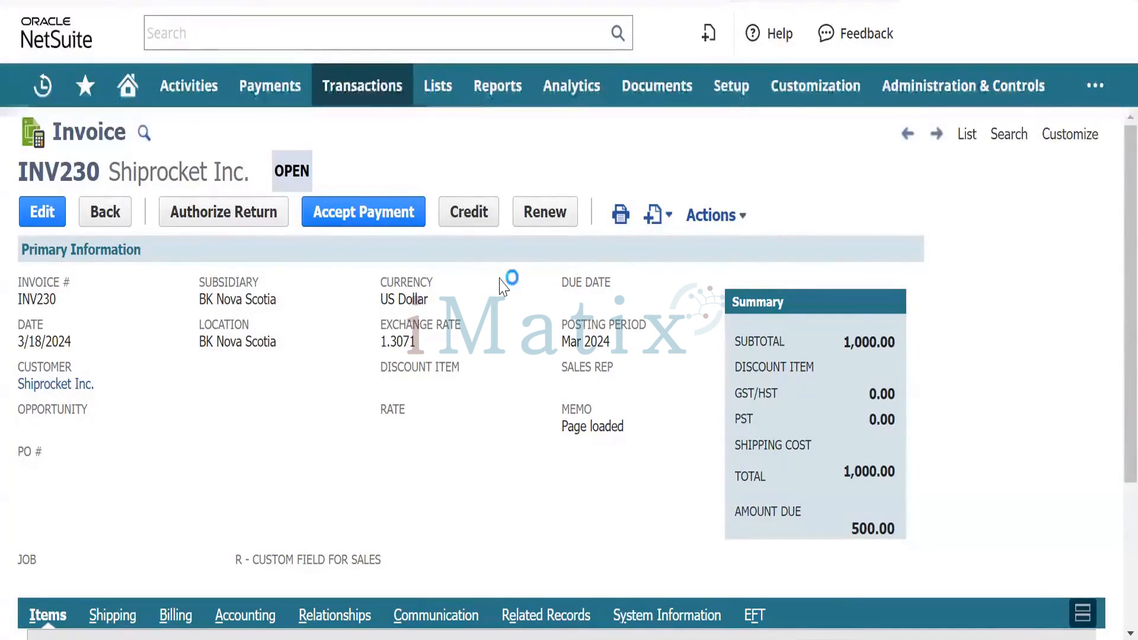
{"action": "scroll", "coordinate": [340, 352], "scroll_direction": "down", "scroll_amount": 2}
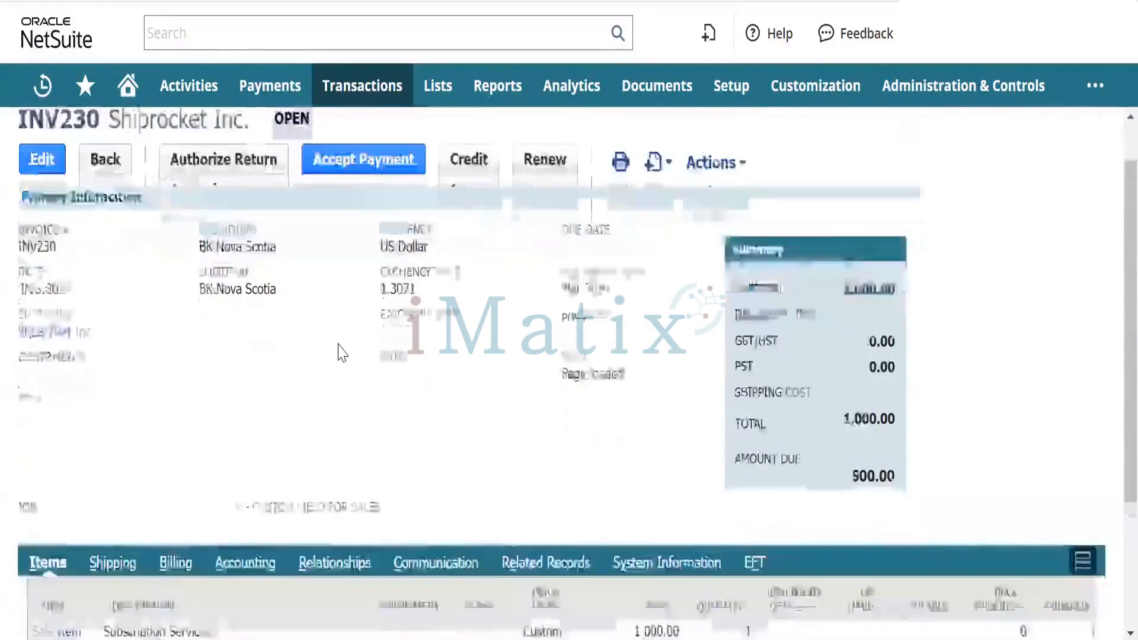
{"action": "scroll", "coordinate": [338, 351], "scroll_direction": "up", "scroll_amount": 2}
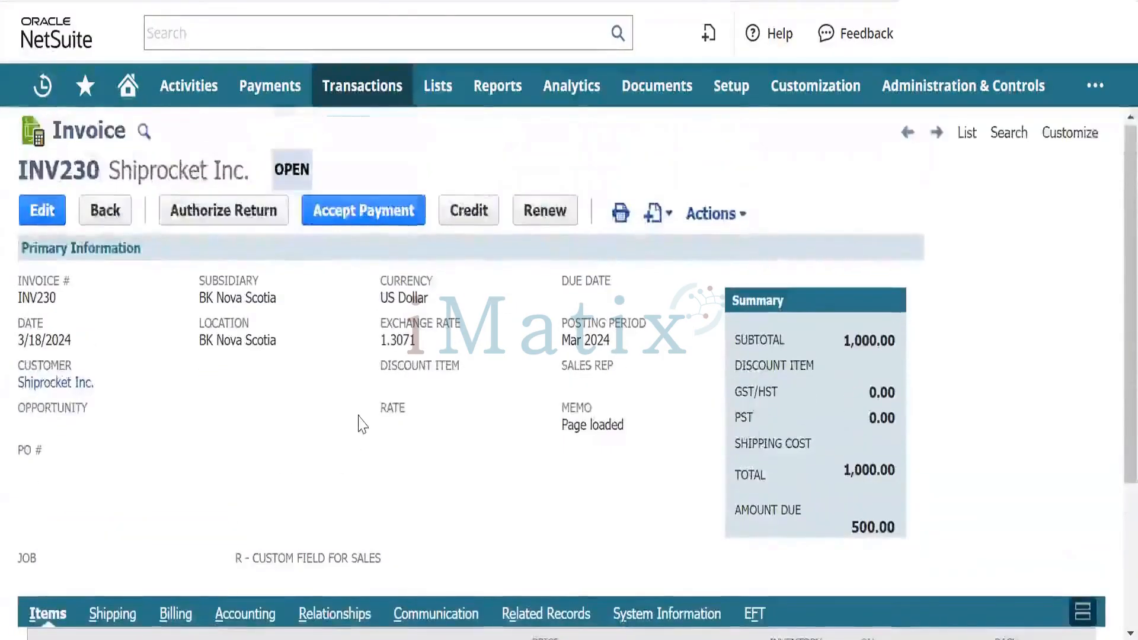
{"action": "scroll", "coordinate": [360, 420], "scroll_direction": "down", "scroll_amount": 3}
{"action": "scroll", "coordinate": [363, 424], "scroll_direction": "up", "scroll_amount": 3}
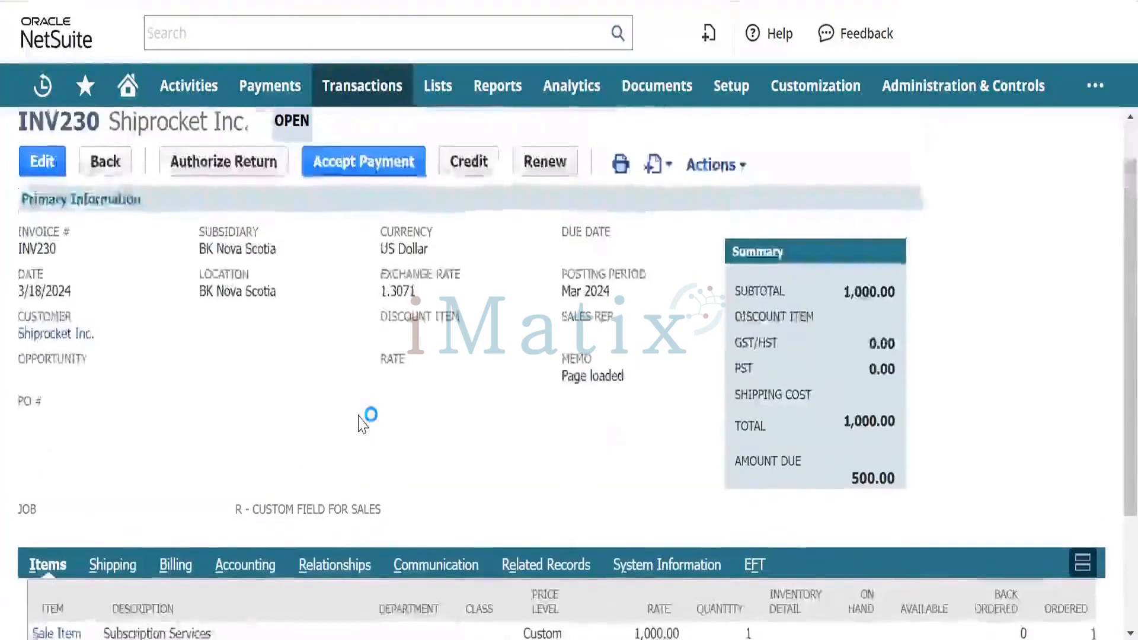
{"action": "scroll", "coordinate": [363, 424], "scroll_direction": "down", "scroll_amount": 1}
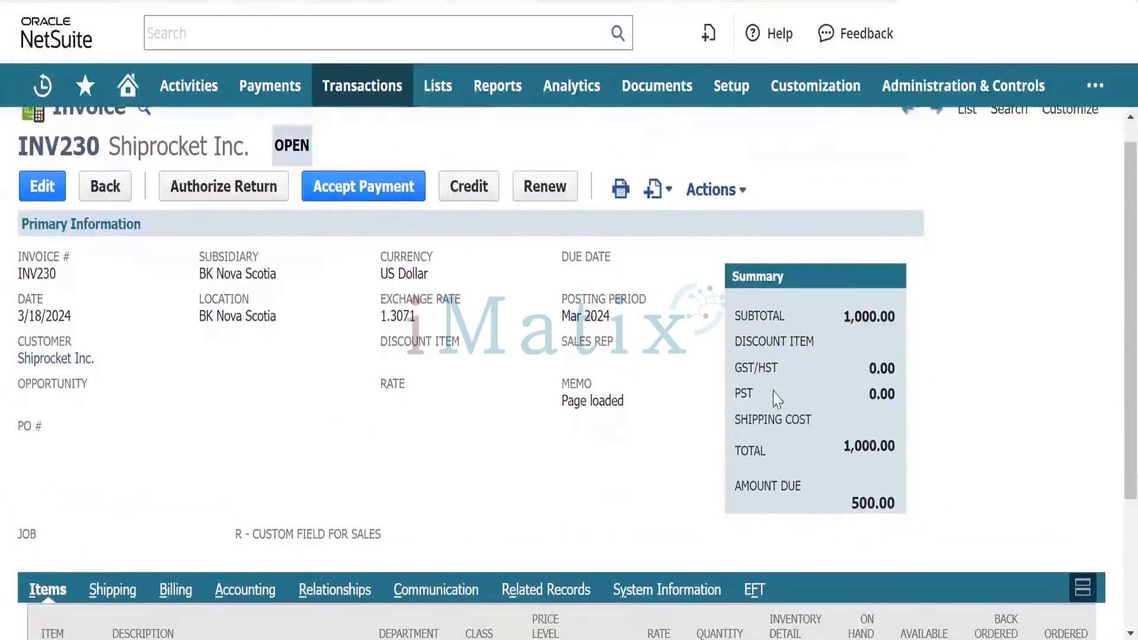
Accept a 500.00 payment against the Shiprocket Inc. invoice into Undeposited Funds, save it, and review the payment record
{"action": "left_click", "coordinate": [342, 188]}
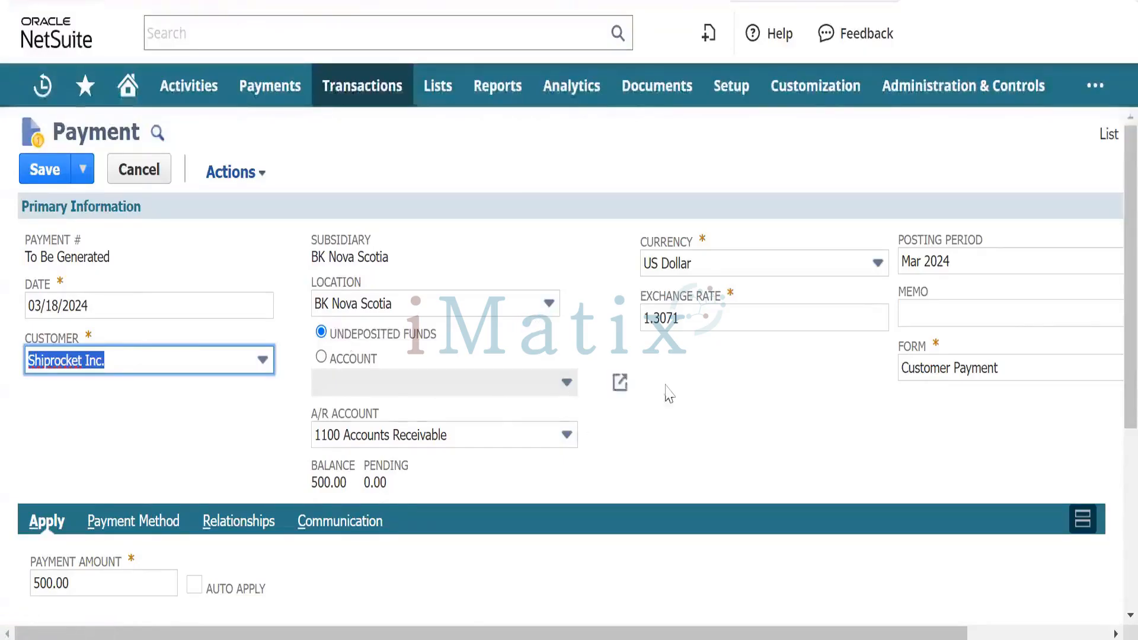
{"action": "scroll", "coordinate": [702, 465], "scroll_direction": "down", "scroll_amount": 5}
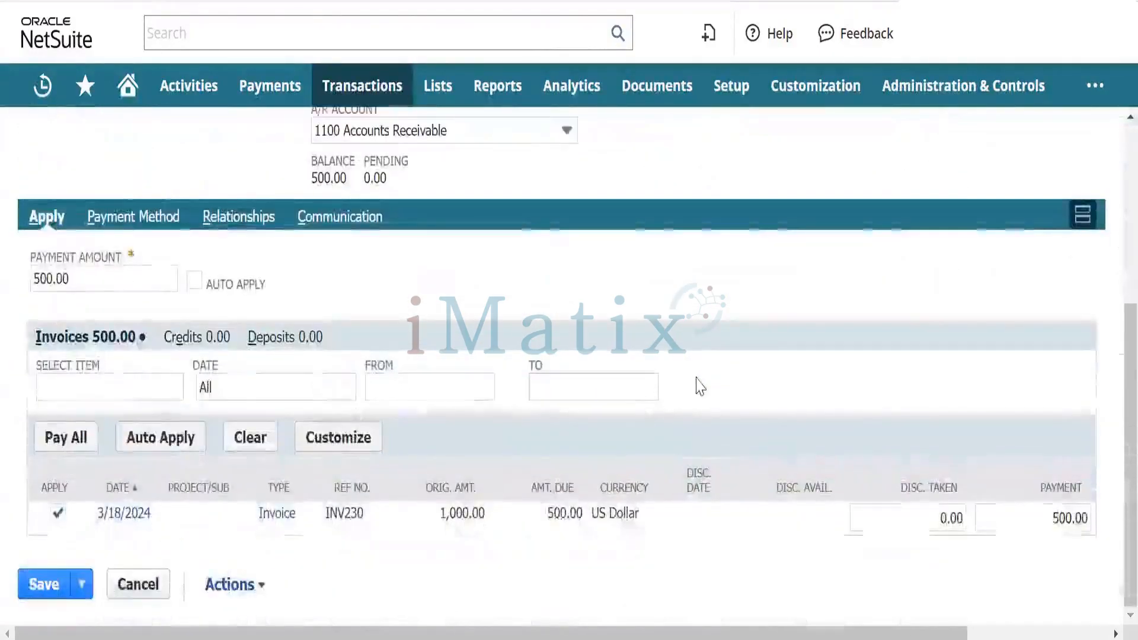
{"action": "scroll", "coordinate": [700, 386], "scroll_direction": "up", "scroll_amount": 5}
{"action": "scroll", "coordinate": [700, 387], "scroll_direction": "right", "scroll_amount": 1}
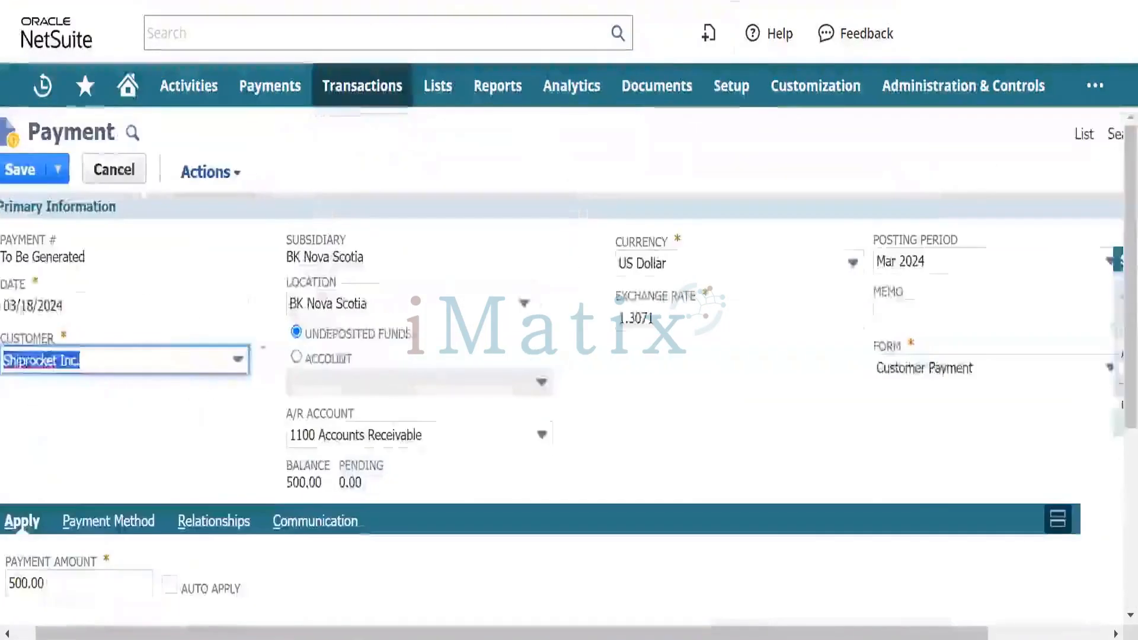
{"action": "left_click", "coordinate": [20, 170]}
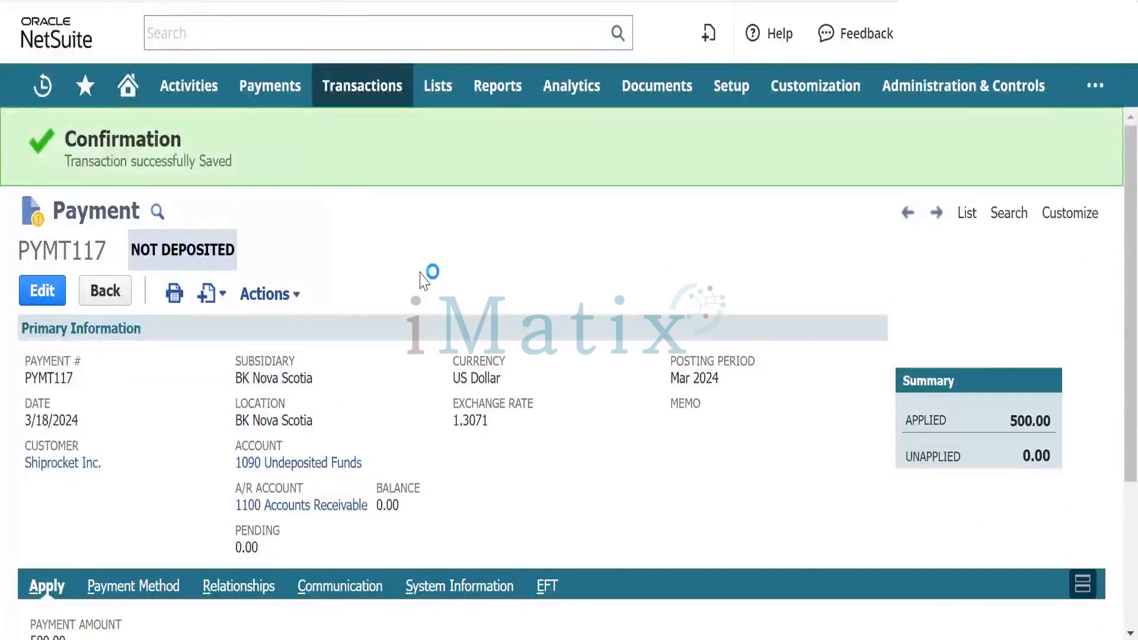
{"action": "scroll", "coordinate": [422, 280], "scroll_direction": "down", "scroll_amount": 3}
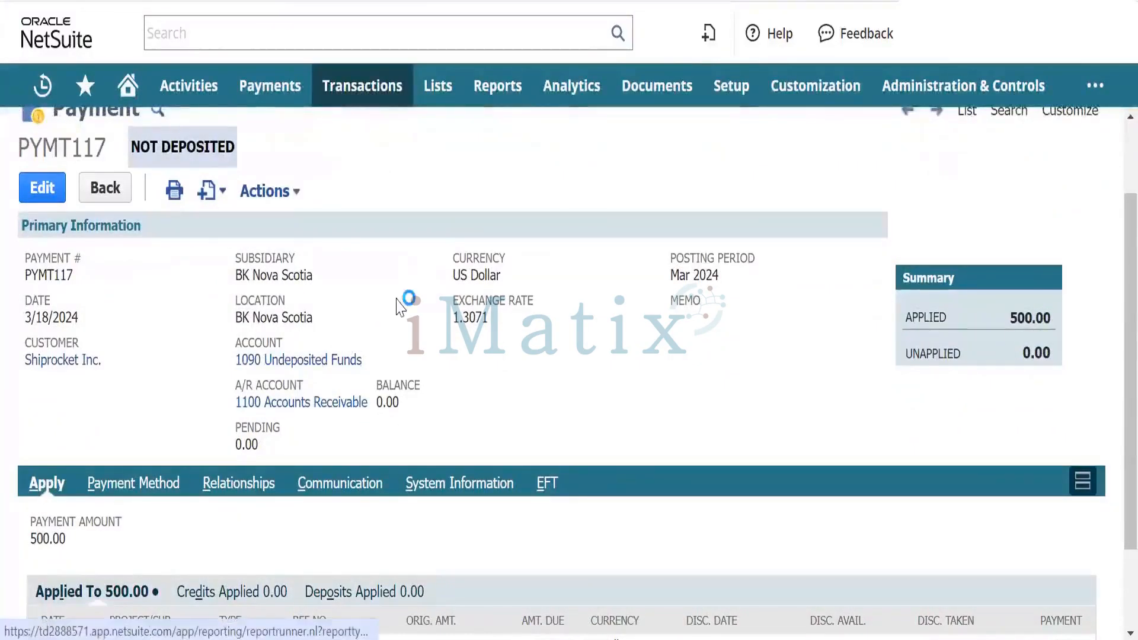
{"action": "scroll", "coordinate": [402, 299], "scroll_direction": "up", "scroll_amount": 3}
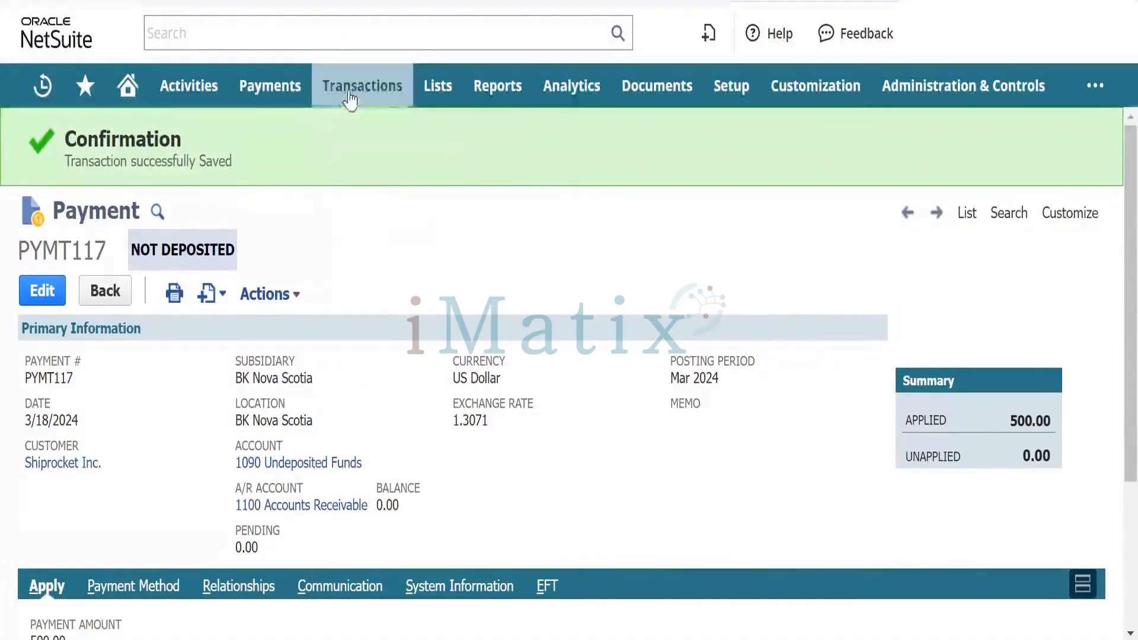
Start a new bank deposit for the customer payment held in Undeposited Funds
{"action": "mouse_move", "coordinate": [350, 100]}
{"action": "mouse_move", "coordinate": [375, 172]}
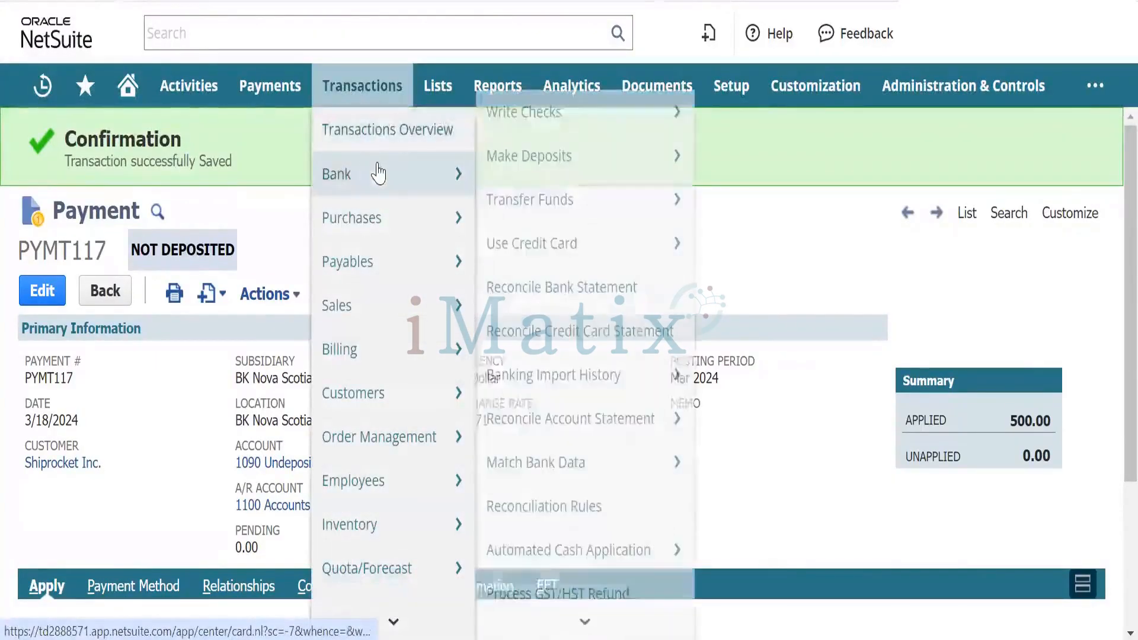
{"action": "mouse_move", "coordinate": [571, 157]}
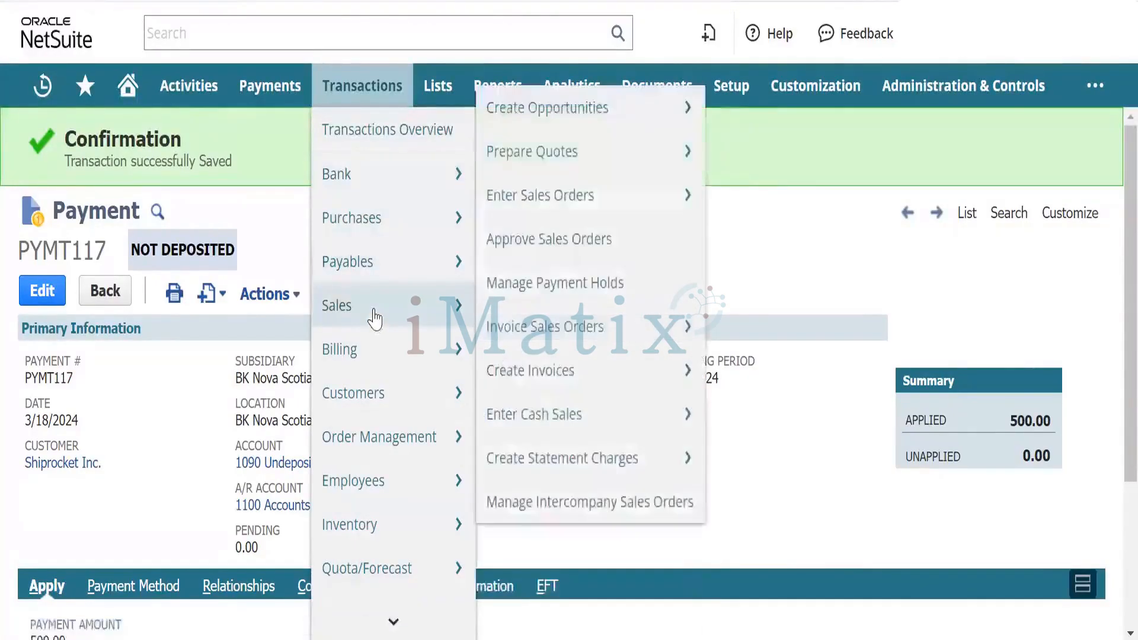
{"action": "mouse_move", "coordinate": [374, 311]}
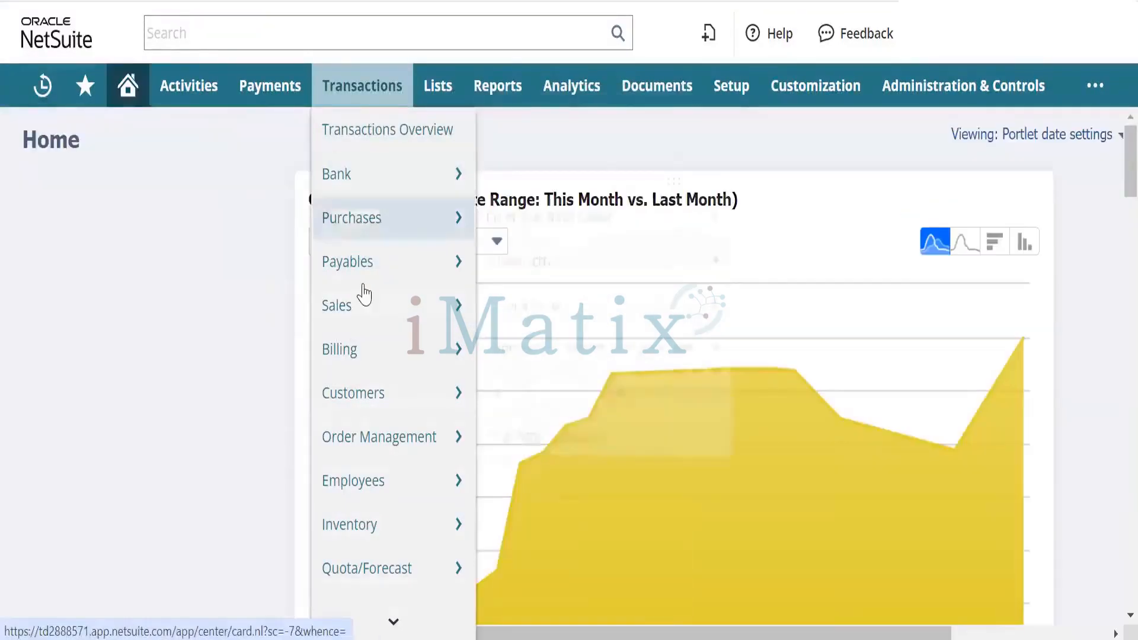
{"action": "mouse_move", "coordinate": [386, 396]}
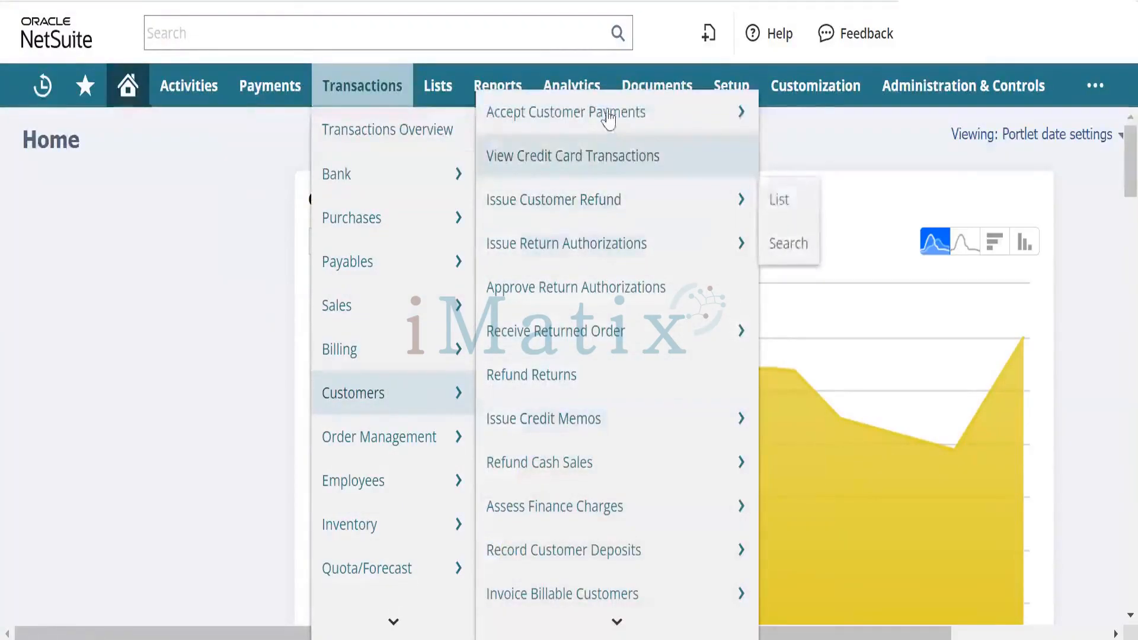
{"action": "mouse_move", "coordinate": [609, 119]}
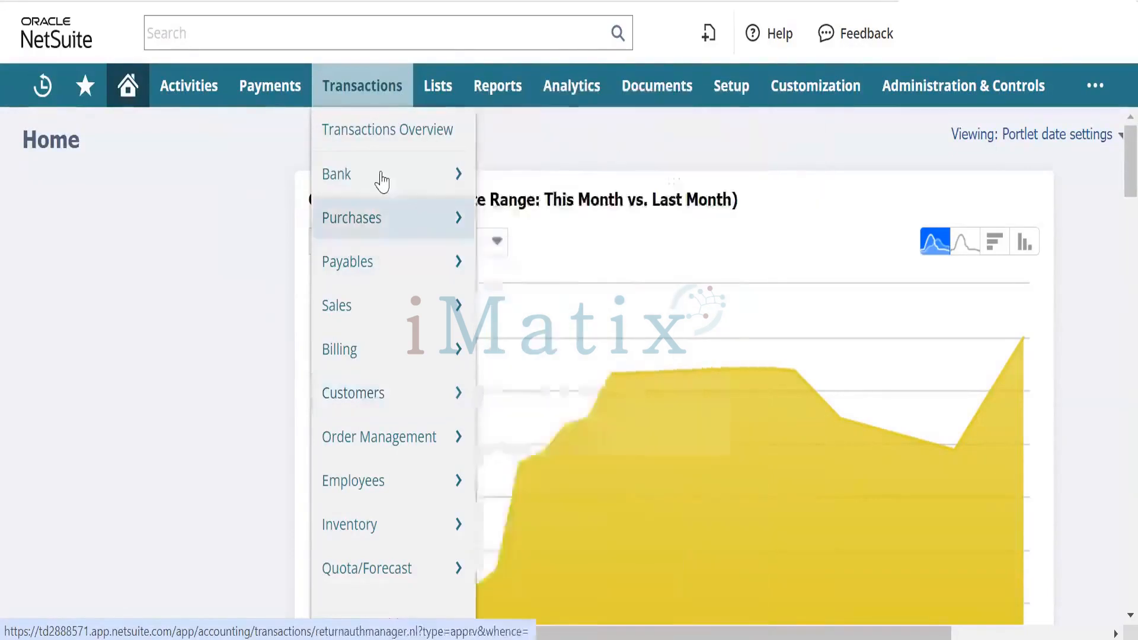
{"action": "mouse_move", "coordinate": [376, 178]}
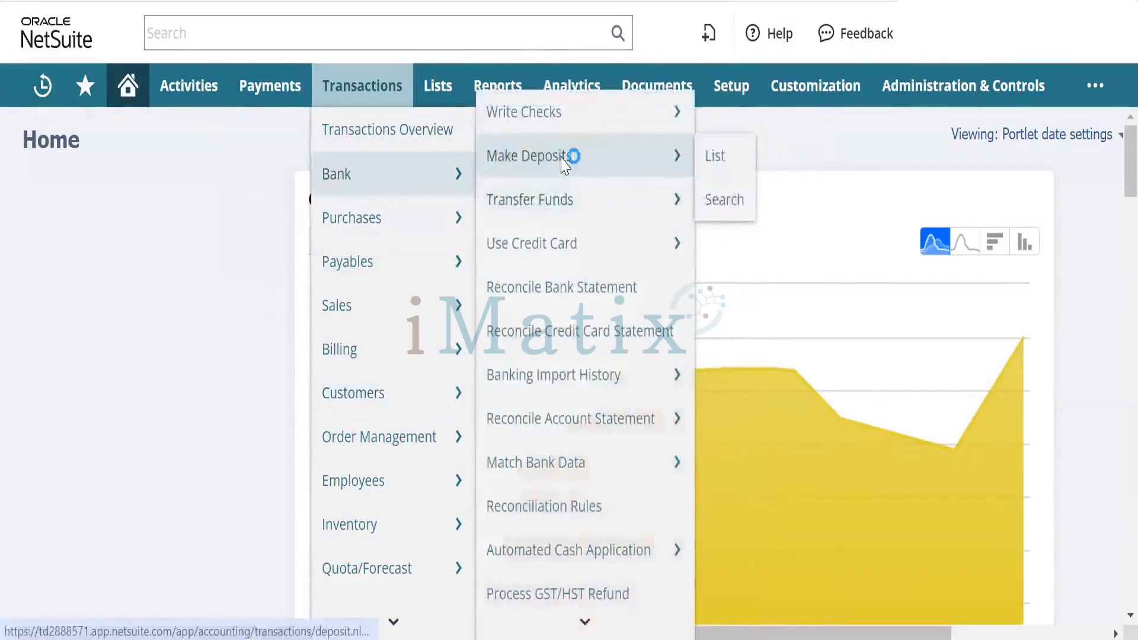
{"action": "mouse_move", "coordinate": [349, 98]}
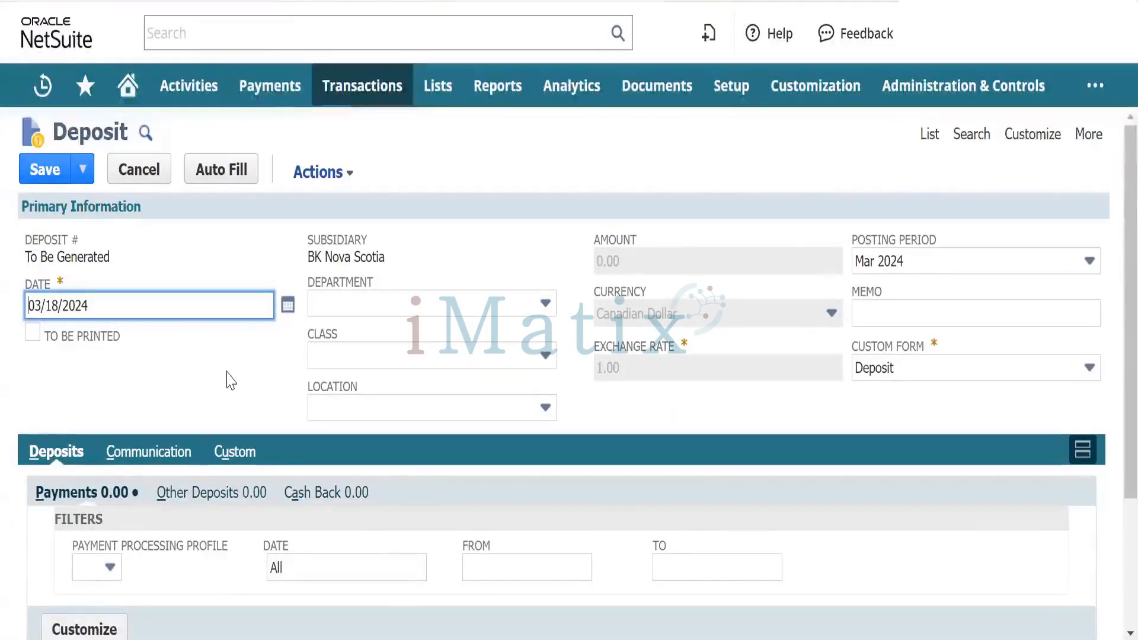
Examine the new deposit's primary information and the undeposited payments it offers
{"action": "scroll", "coordinate": [236, 371], "scroll_direction": "down", "scroll_amount": 3}
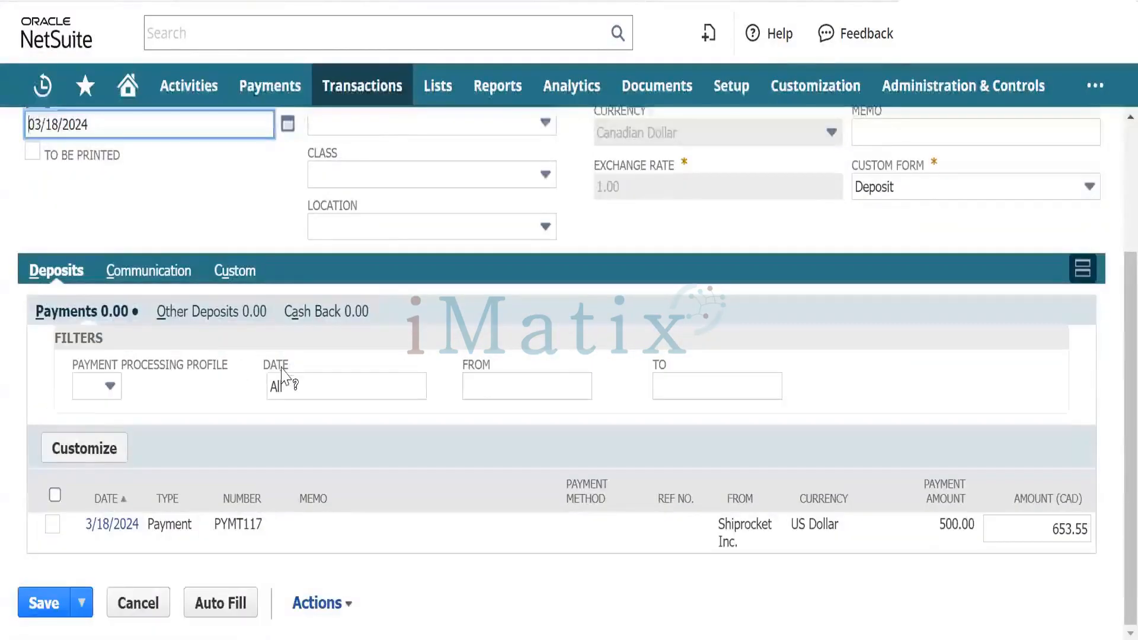
{"action": "scroll", "coordinate": [295, 359], "scroll_direction": "up", "scroll_amount": 3}
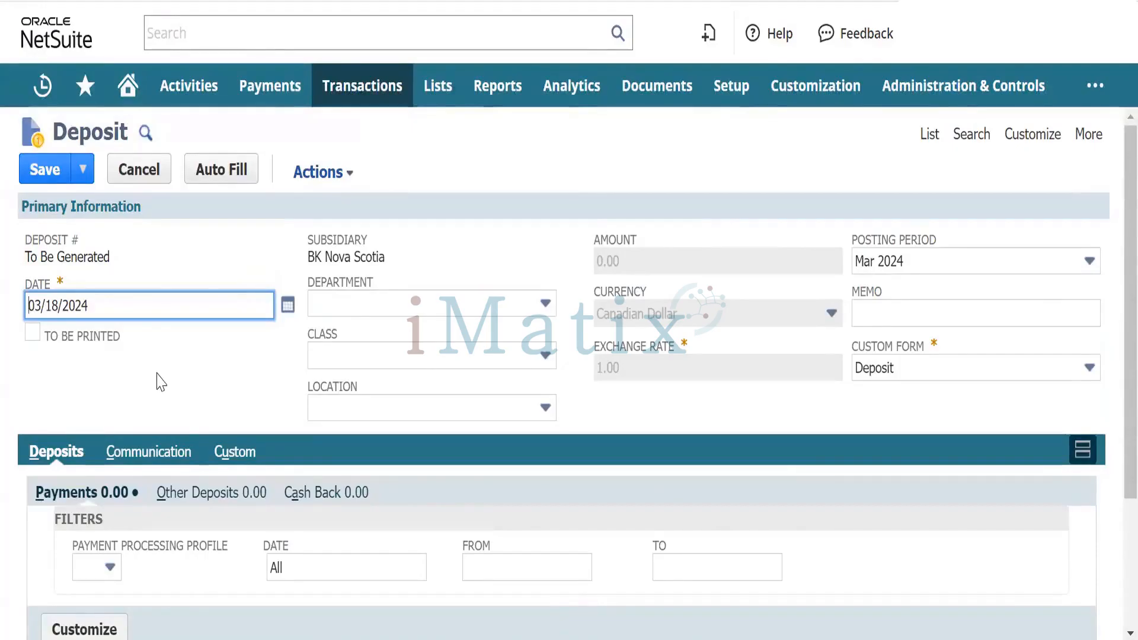
{"action": "scroll", "coordinate": [160, 381], "scroll_direction": "down", "scroll_amount": 3}
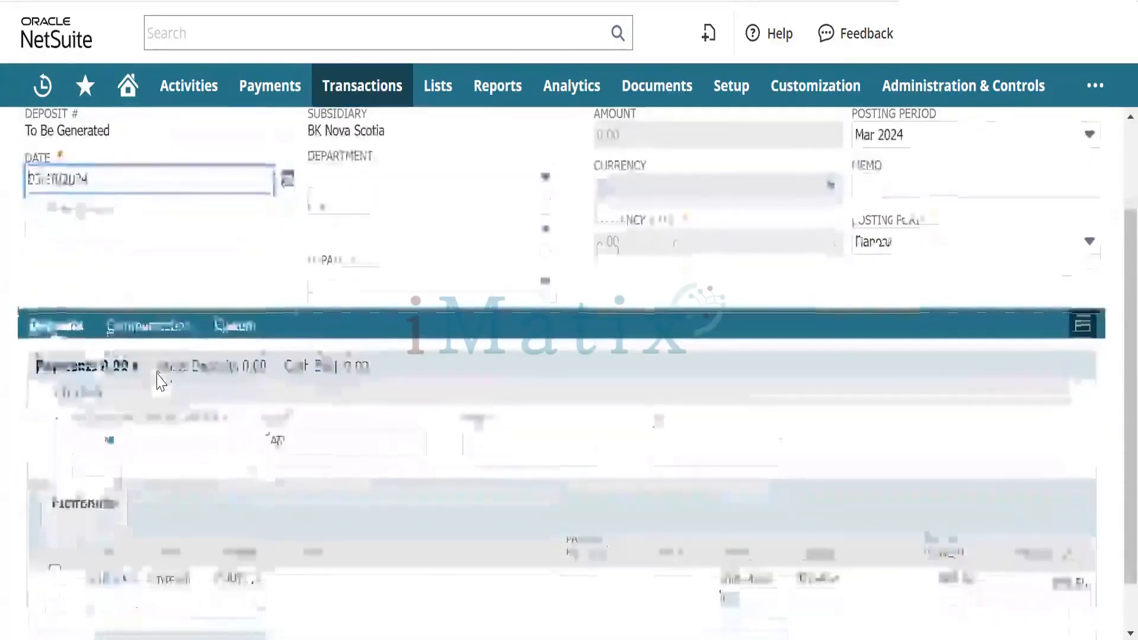
{"action": "scroll", "coordinate": [160, 381], "scroll_direction": "up", "scroll_amount": 2}
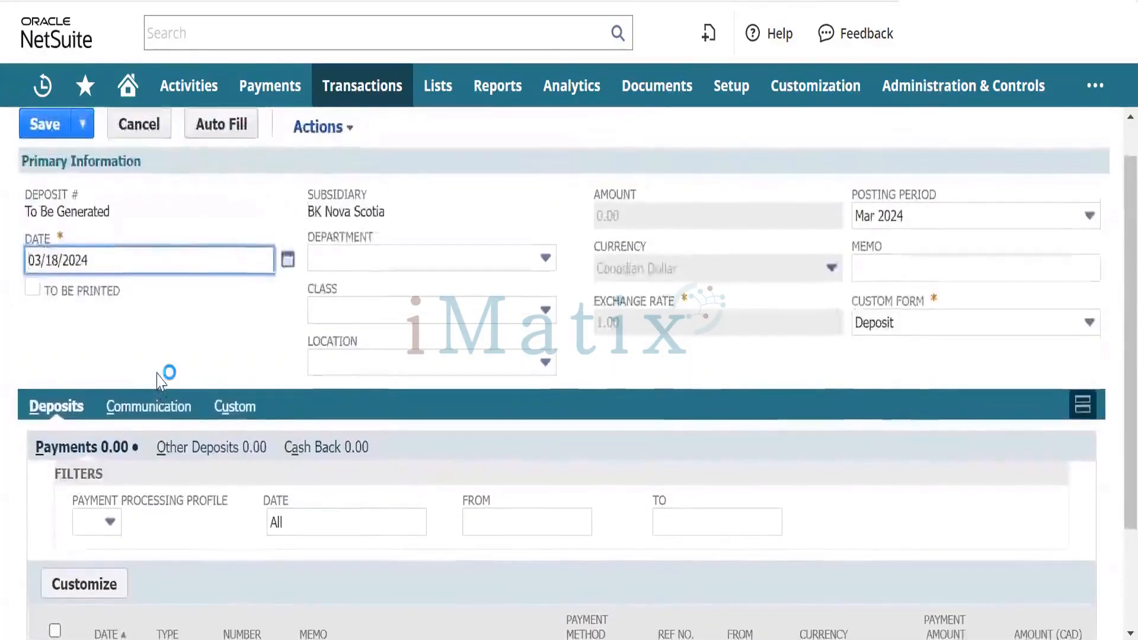
{"action": "scroll", "coordinate": [160, 381], "scroll_direction": "down", "scroll_amount": 3}
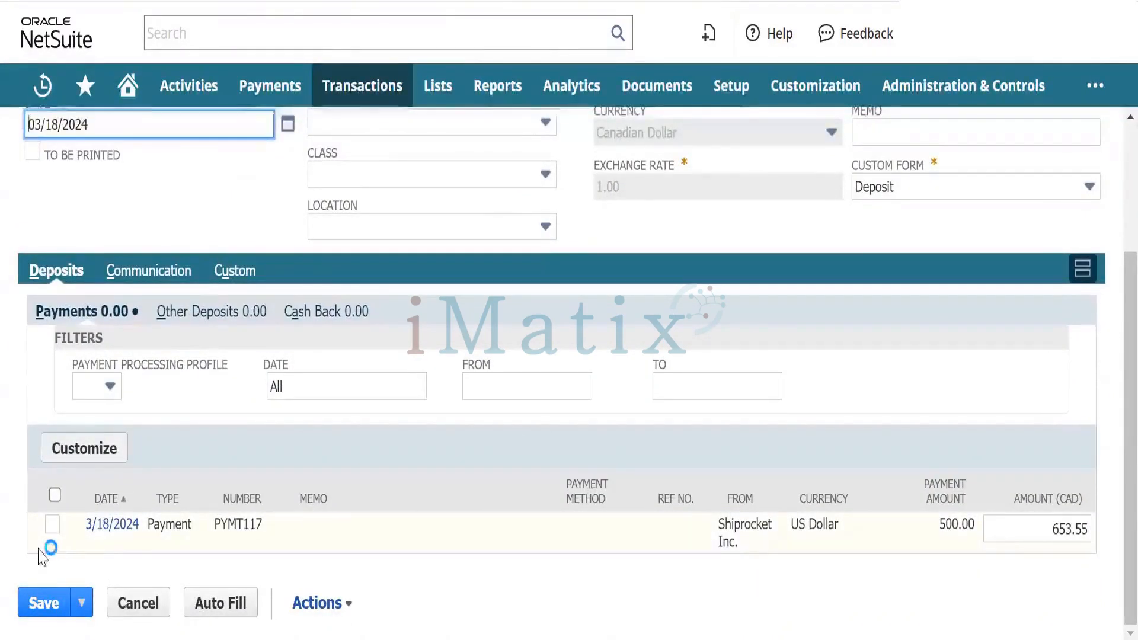
Include the 500.00 US Dollar Shiprocket Inc. payment in a new bank deposit and save the deposit
{"action": "left_click", "coordinate": [52, 524]}
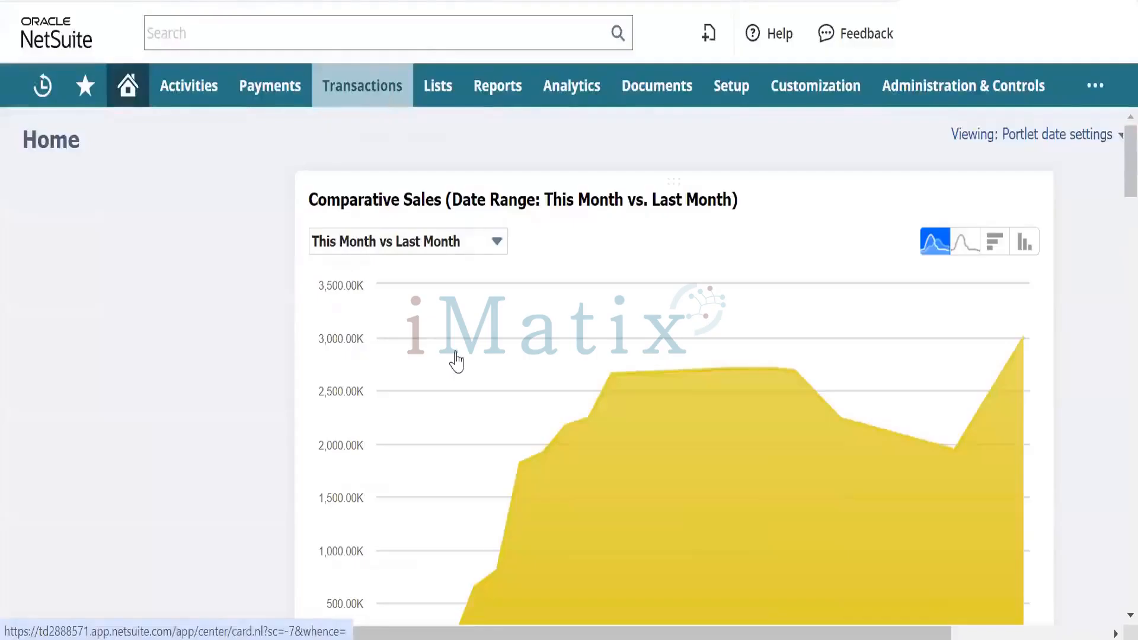
{"action": "mouse_move", "coordinate": [389, 84]}
{"action": "mouse_move", "coordinate": [477, 185]}
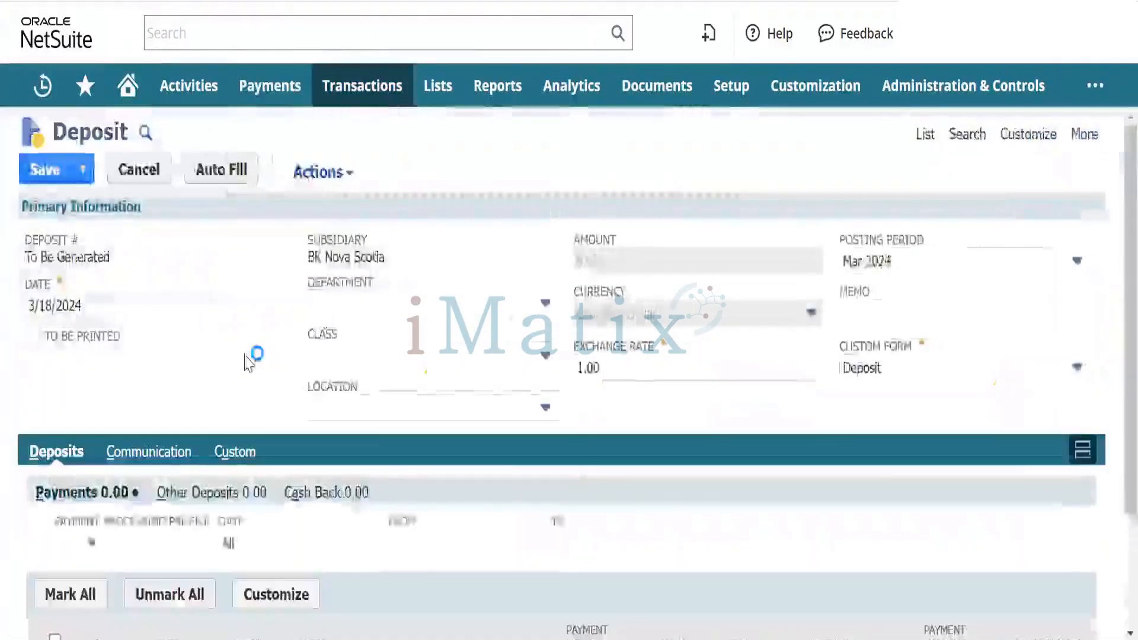
{"action": "scroll", "coordinate": [252, 361], "scroll_direction": "down", "scroll_amount": 3}
{"action": "left_click", "coordinate": [53, 526]}
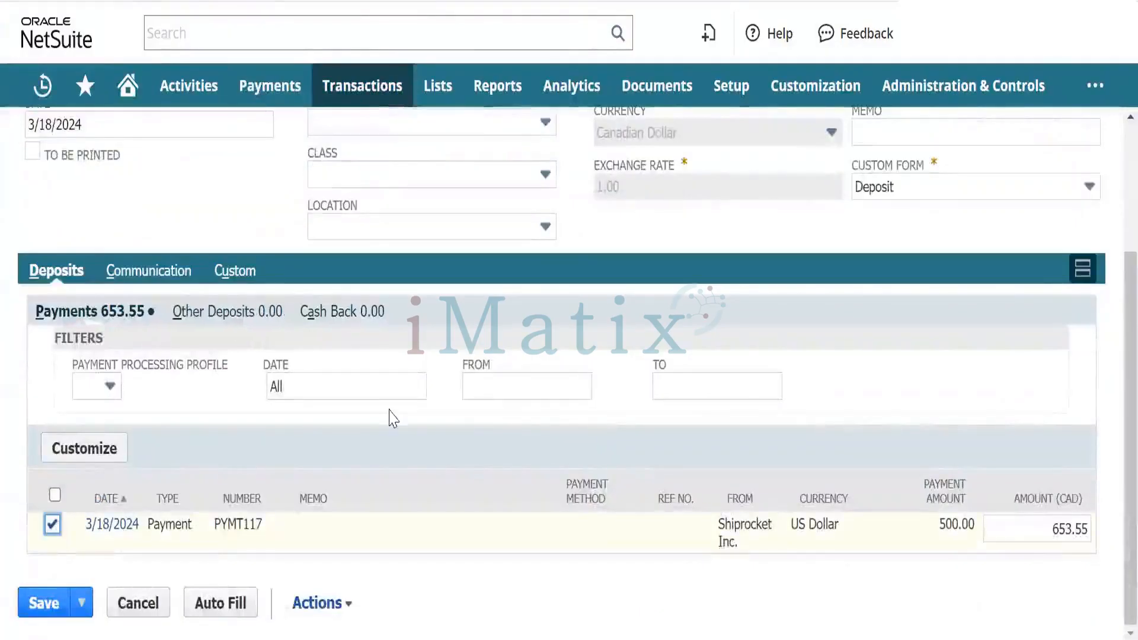
{"action": "scroll", "coordinate": [409, 365], "scroll_direction": "up", "scroll_amount": 3}
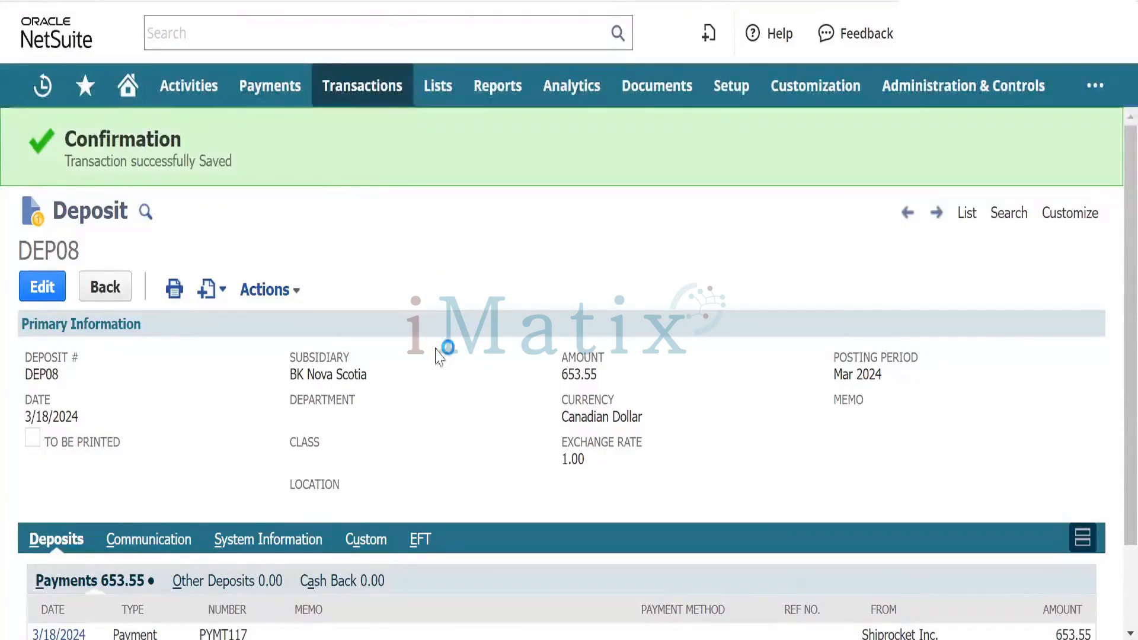
Look over the saved bank deposit and open the list of existing invoices
{"action": "scroll", "coordinate": [437, 350], "scroll_direction": "down", "scroll_amount": 1}
{"action": "scroll", "coordinate": [440, 357], "scroll_direction": "up", "scroll_amount": 1}
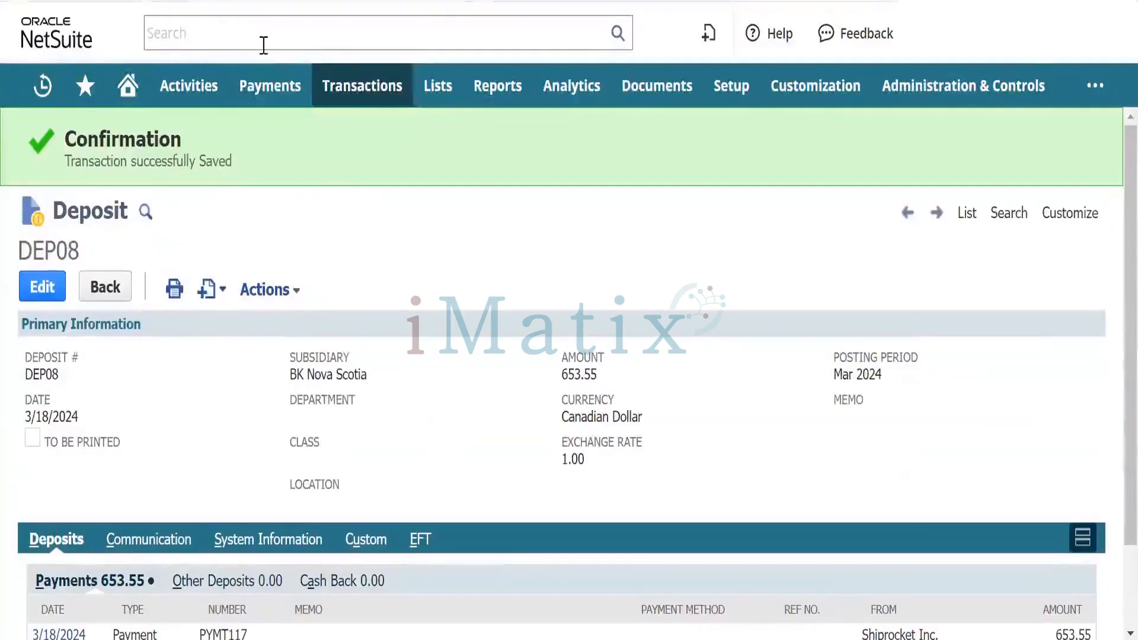
{"action": "mouse_move", "coordinate": [355, 98]}
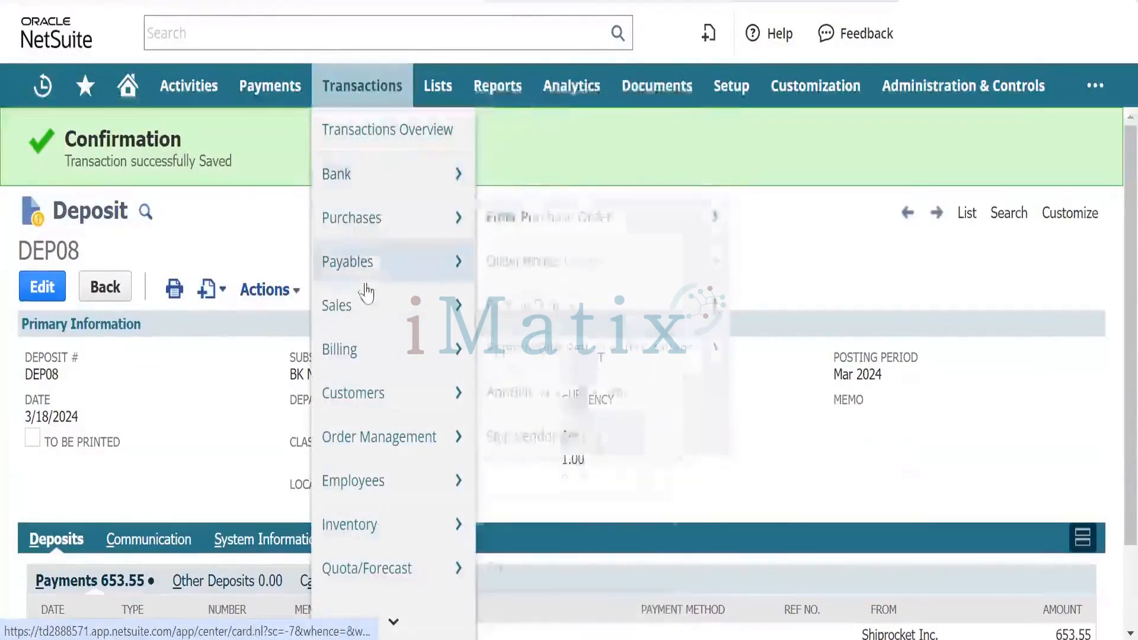
{"action": "mouse_move", "coordinate": [376, 306]}
{"action": "mouse_move", "coordinate": [538, 312]}
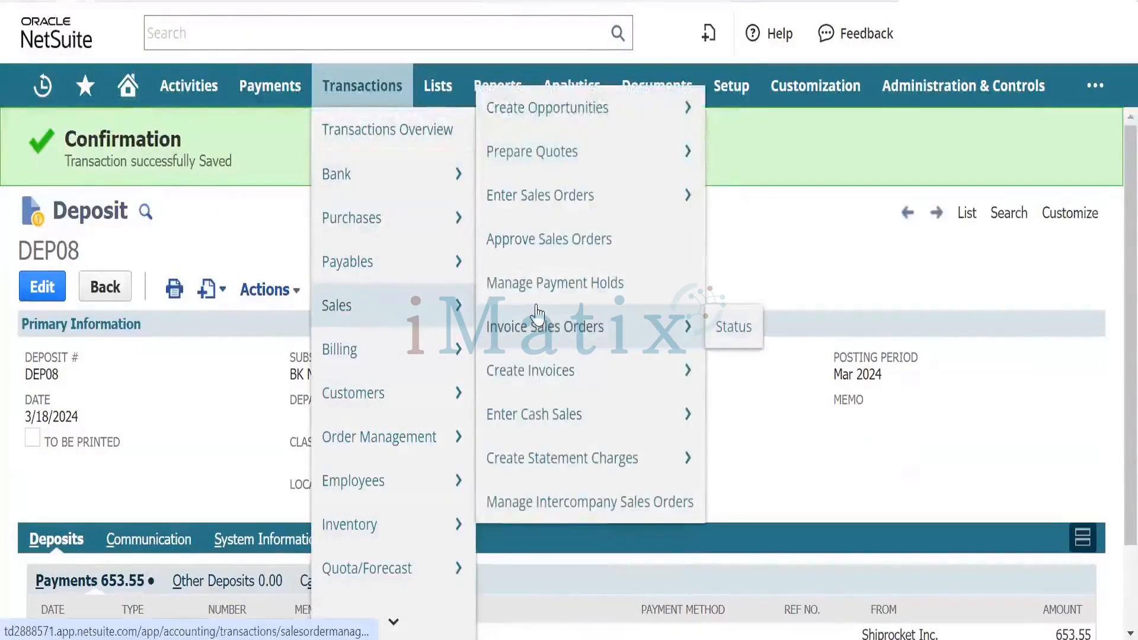
{"action": "mouse_move", "coordinate": [700, 368]}
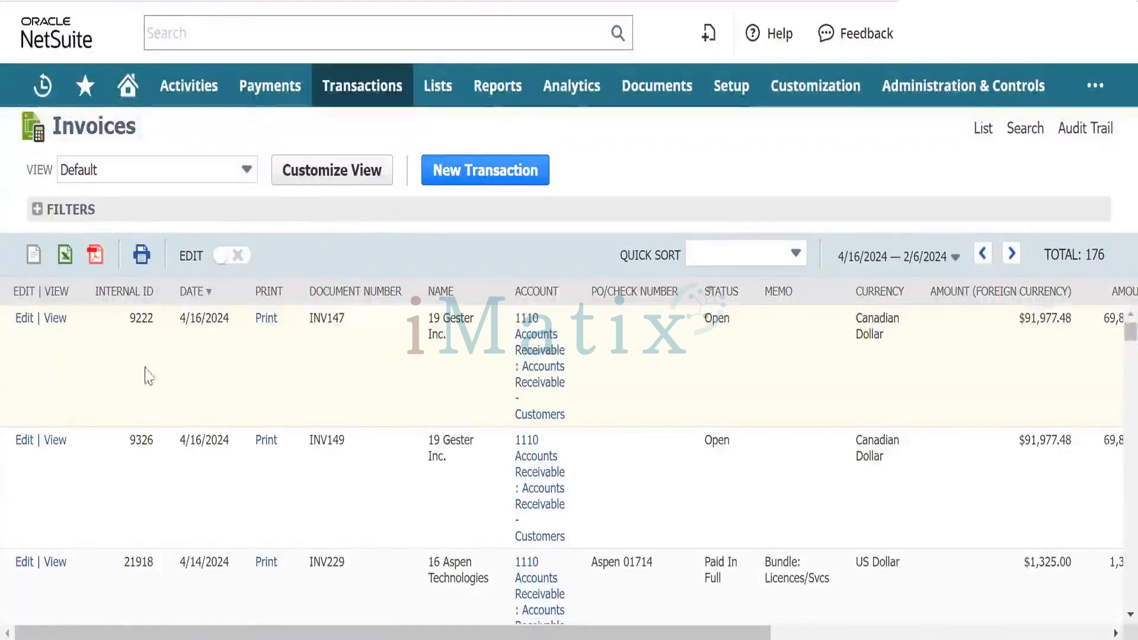
Open the fully paid Shiprocket Inc. invoice and examine the payments listed in its related records
{"action": "scroll", "coordinate": [156, 380], "scroll_direction": "down", "scroll_amount": 6}
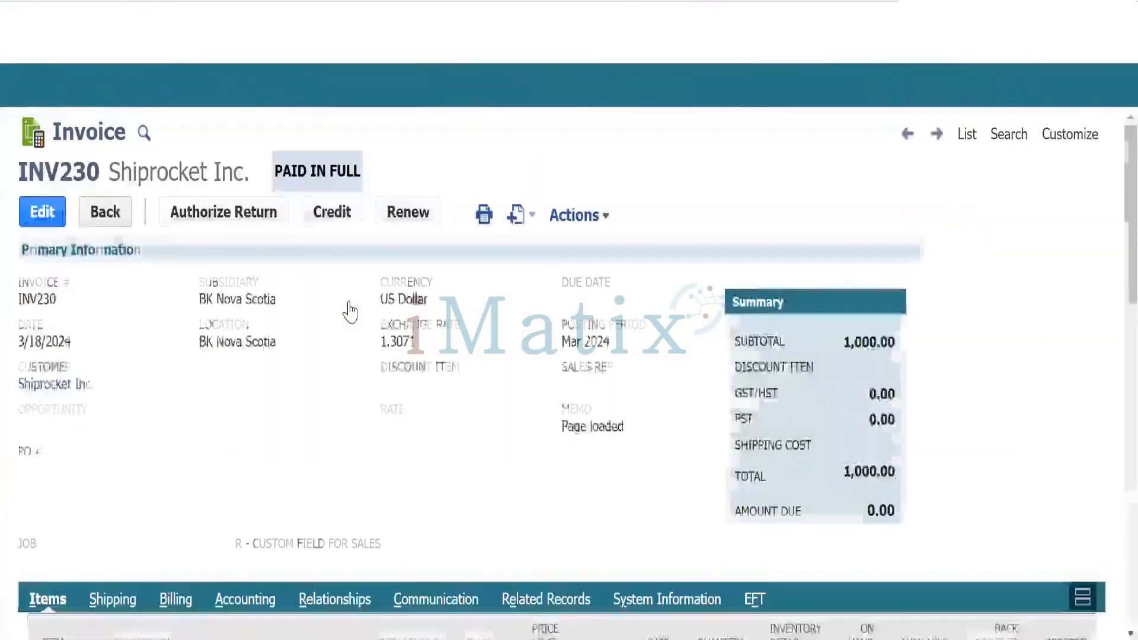
{"action": "scroll", "coordinate": [350, 361], "scroll_direction": "down", "scroll_amount": 3}
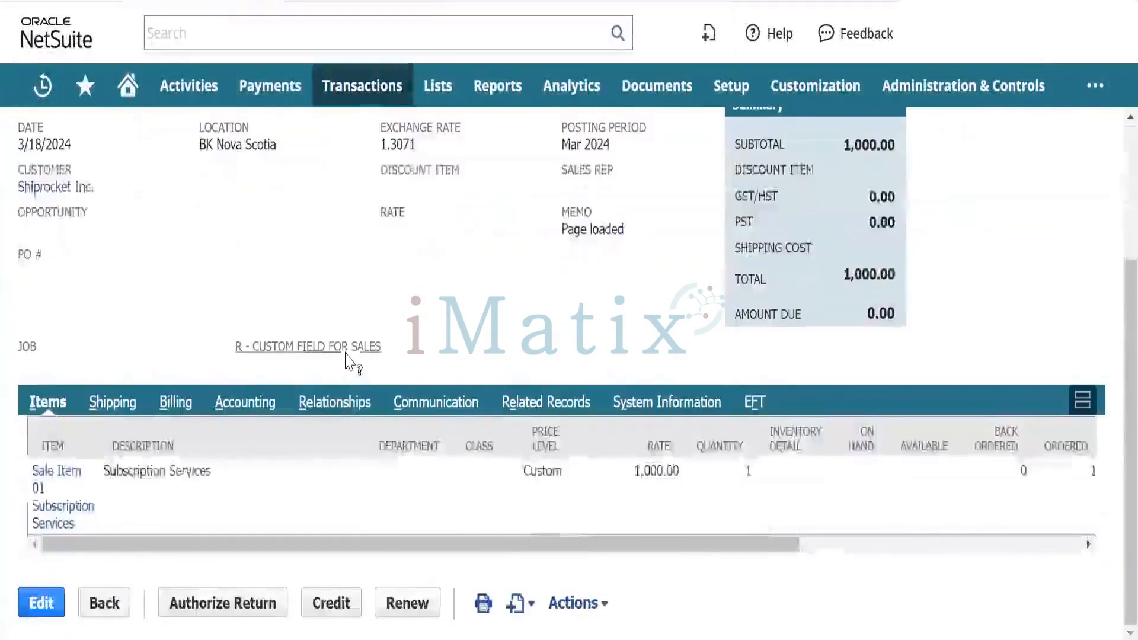
{"action": "left_click", "coordinate": [546, 408]}
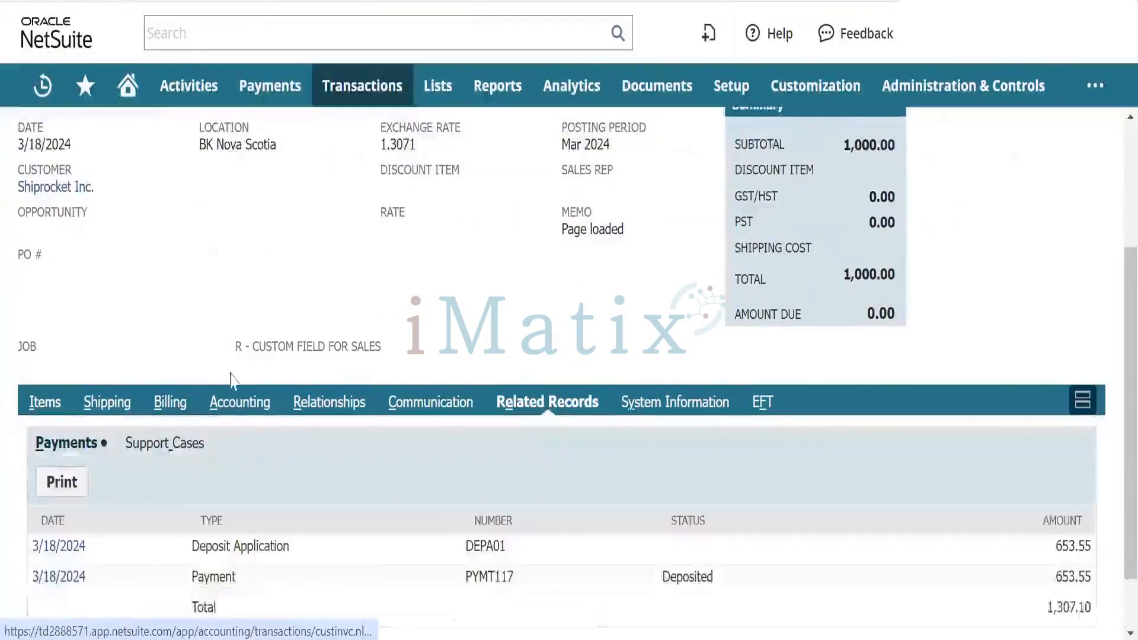
{"action": "scroll", "coordinate": [285, 363], "scroll_direction": "down", "scroll_amount": 1}
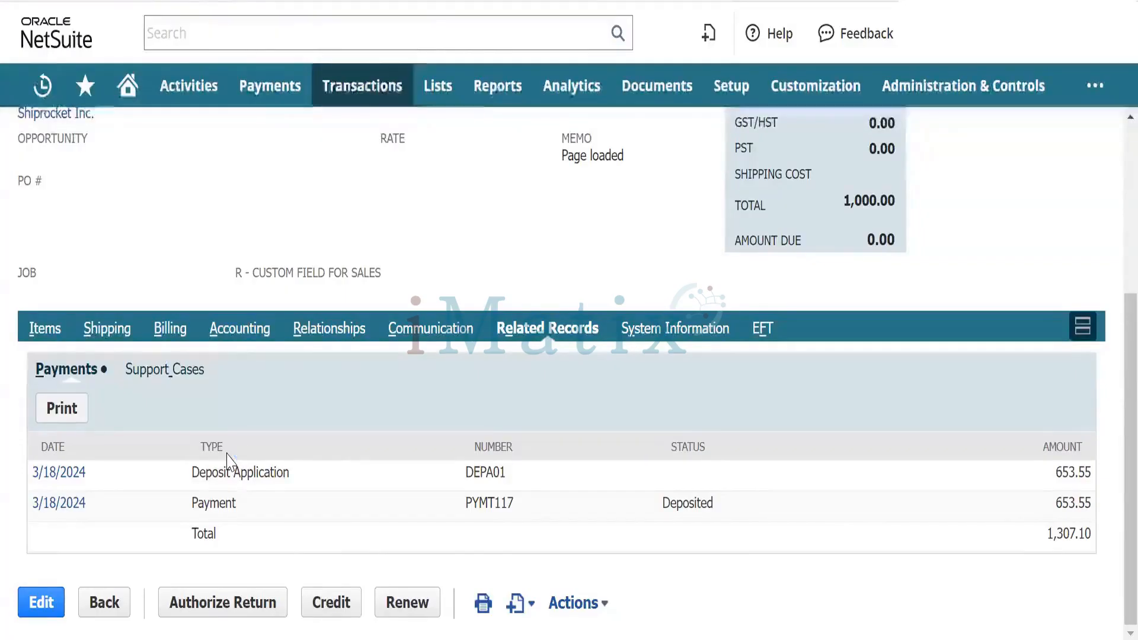
{"action": "mouse_move", "coordinate": [359, 78]}
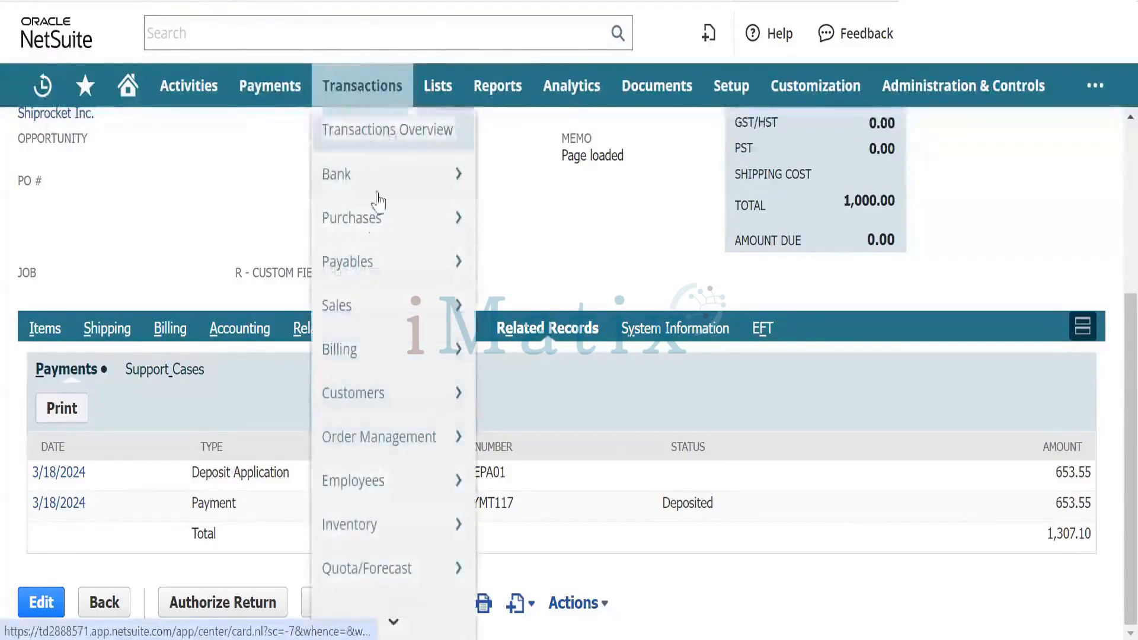
{"action": "mouse_move", "coordinate": [389, 394]}
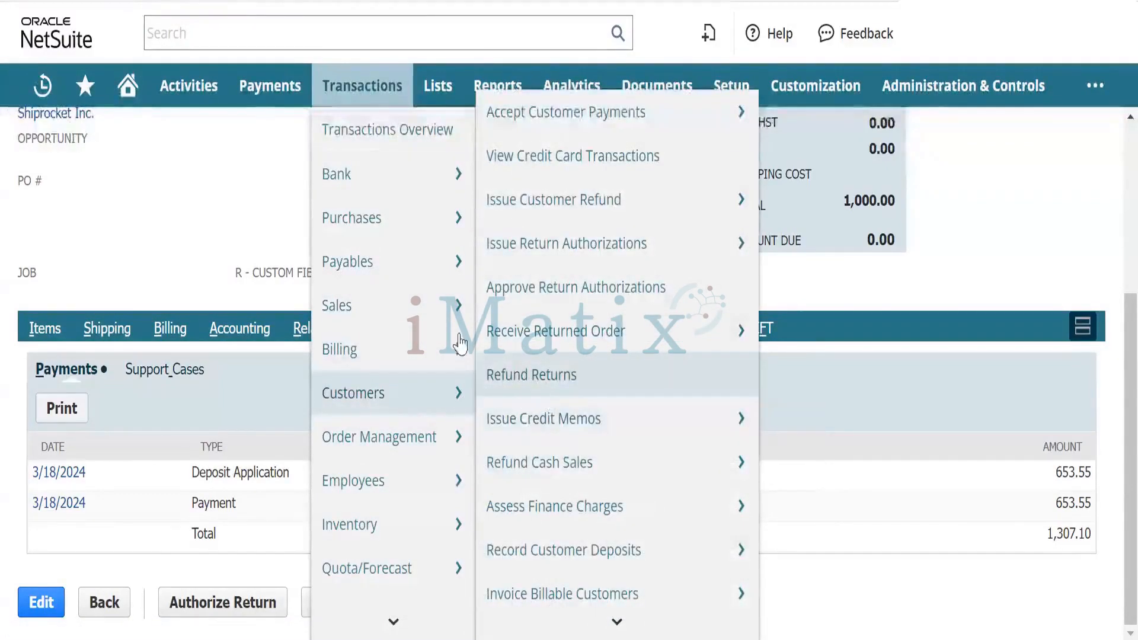
{"action": "mouse_move", "coordinate": [459, 306]}
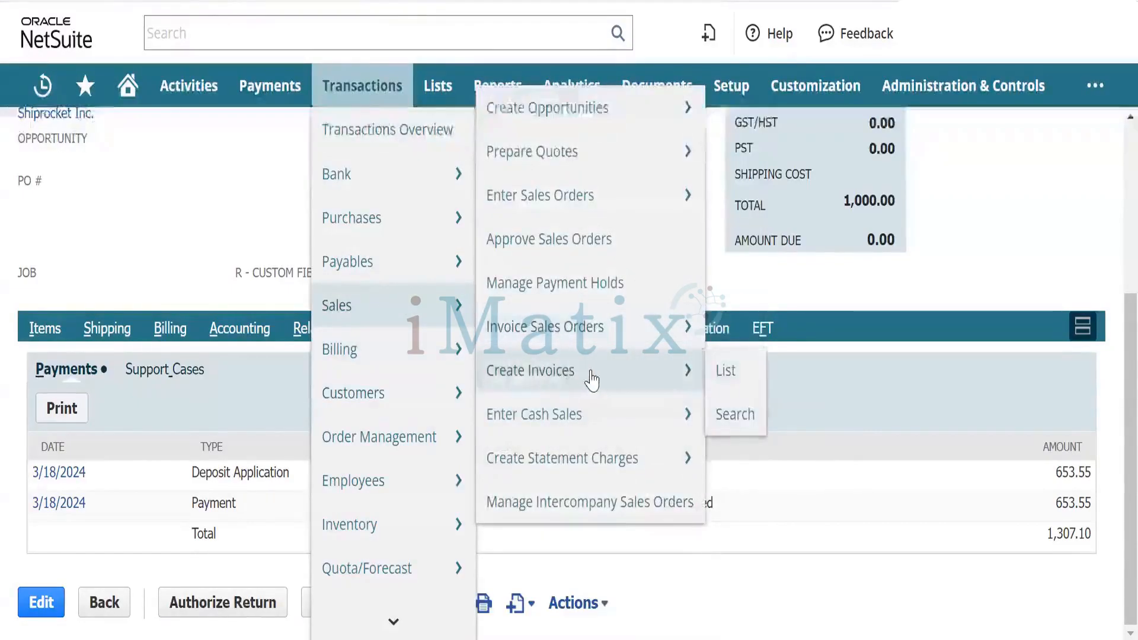
{"action": "left_click", "coordinate": [592, 380]}
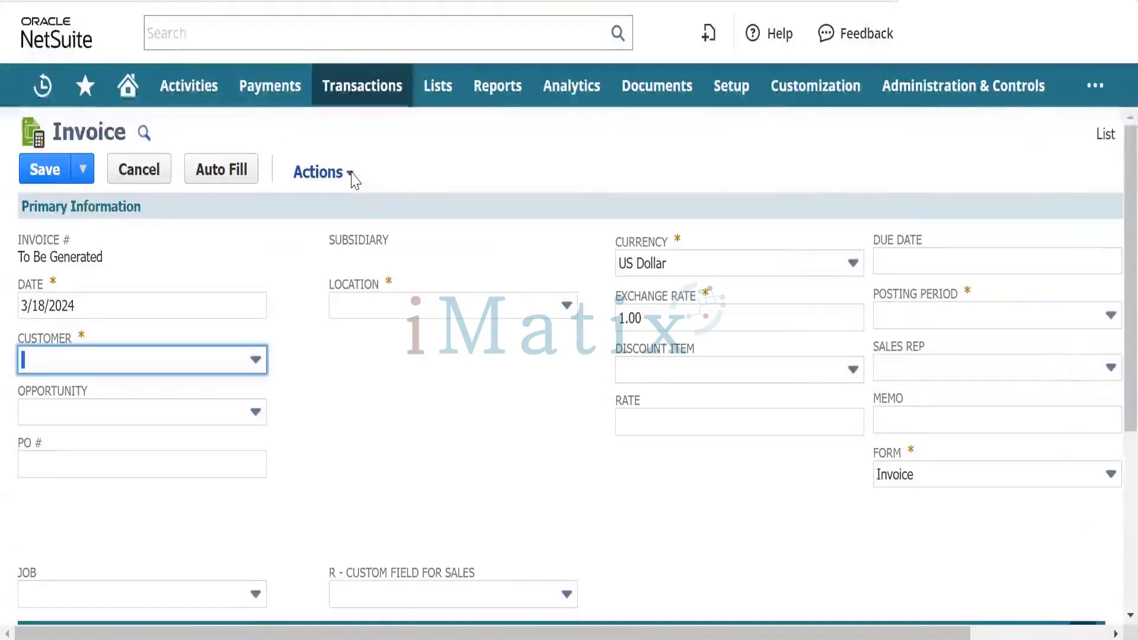
{"action": "left_click", "coordinate": [352, 175]}
{"action": "left_click", "coordinate": [164, 367]}
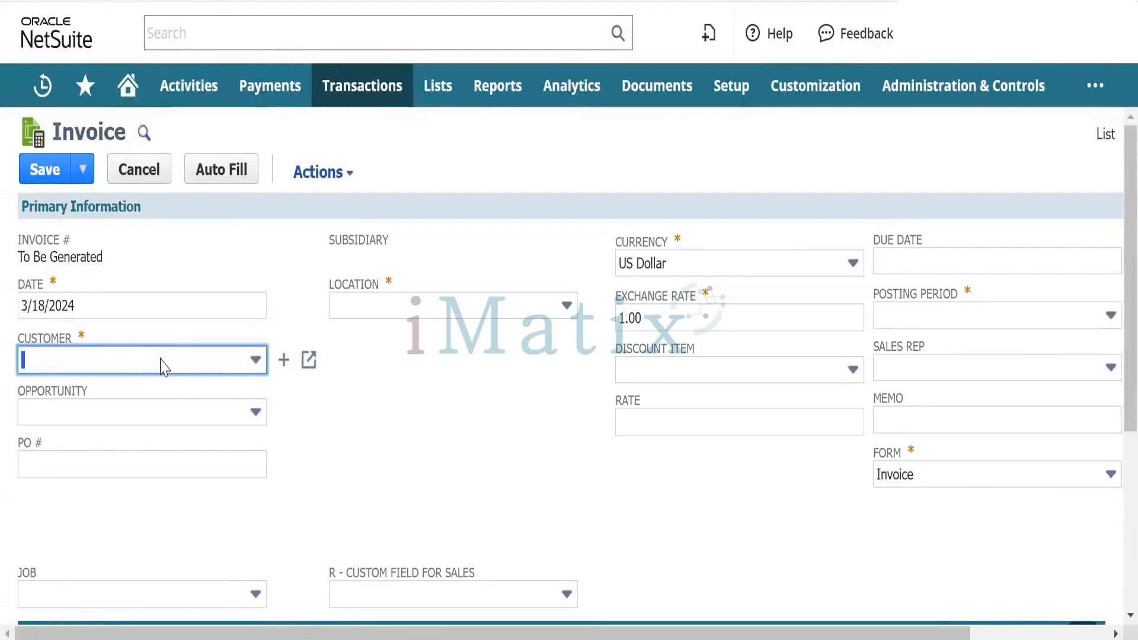
{"action": "left_click", "coordinate": [165, 367]}
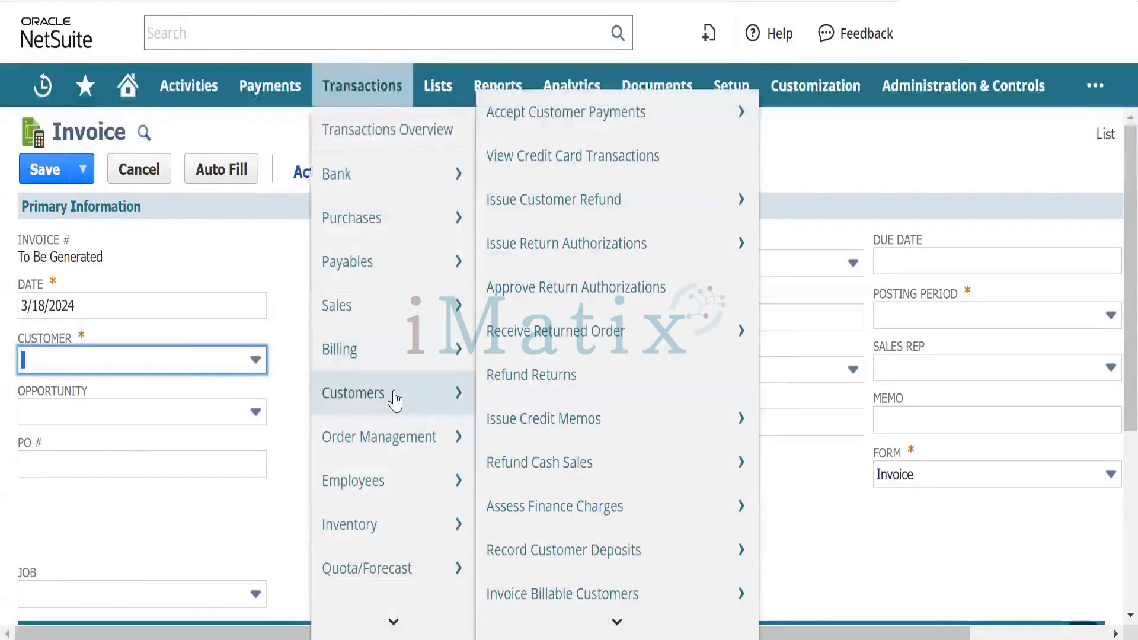
Start a new customer deposit for Shiprocket Inc. and set its account to 100050 HSBC Bank - CAD
{"action": "mouse_move", "coordinate": [600, 554]}
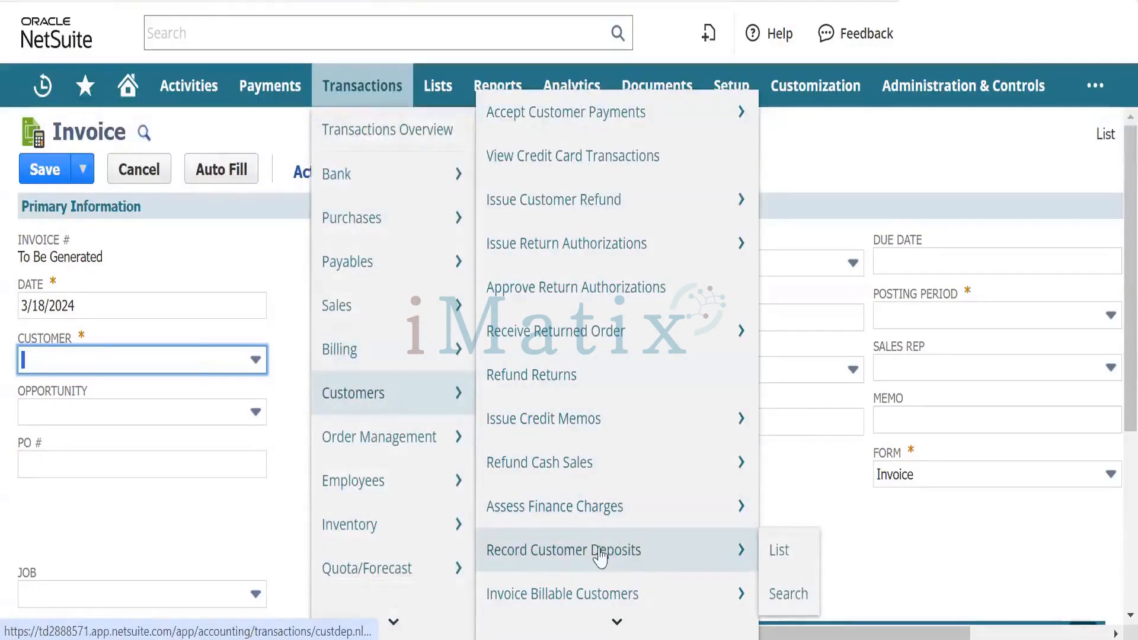
{"action": "left_click", "coordinate": [660, 550]}
{"action": "key", "text": "Escape"}
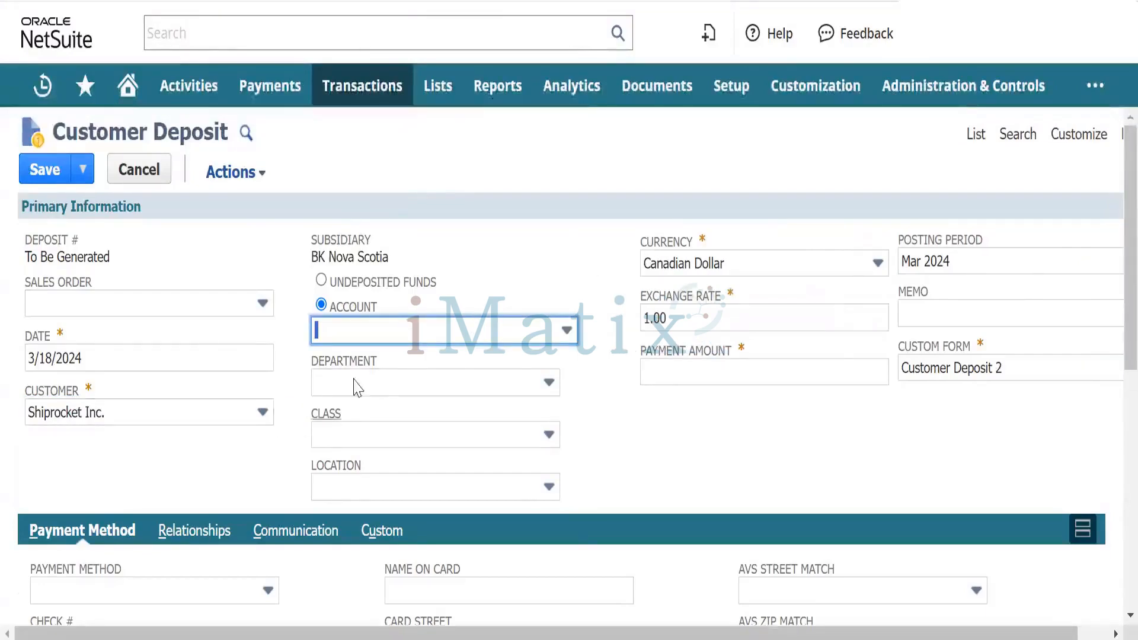
{"action": "left_click", "coordinate": [426, 334]}
{"action": "scroll", "coordinate": [338, 444], "scroll_direction": "down", "scroll_amount": 10}
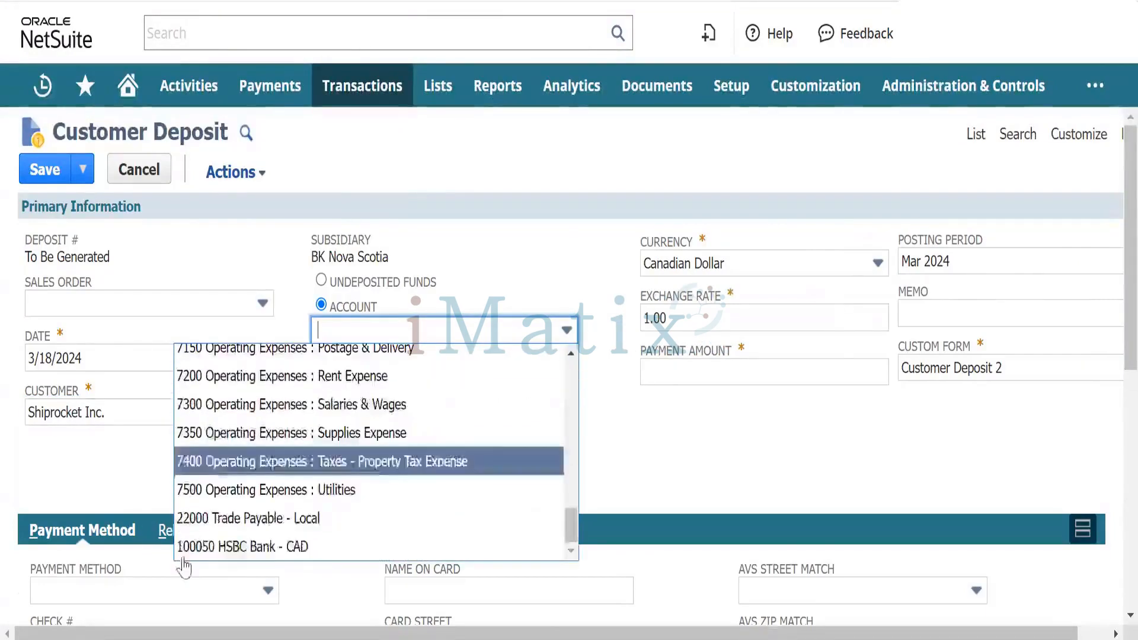
{"action": "left_click", "coordinate": [276, 549]}
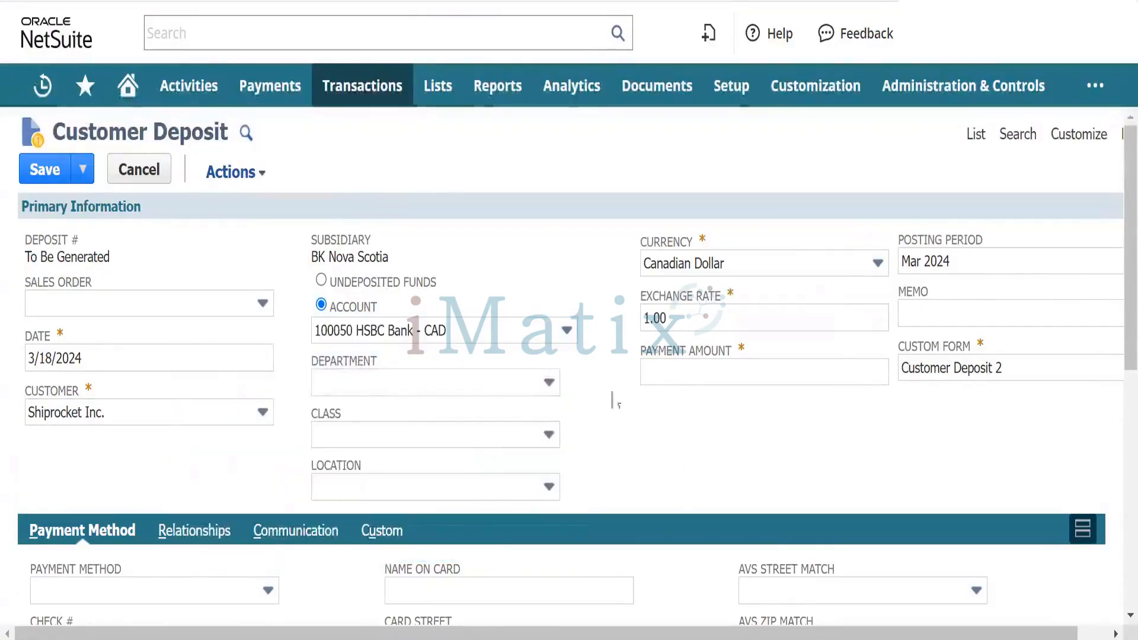
Set the deposit's payment amount to 250.00 and save it without linking a sales order
{"action": "left_click", "coordinate": [674, 372]}
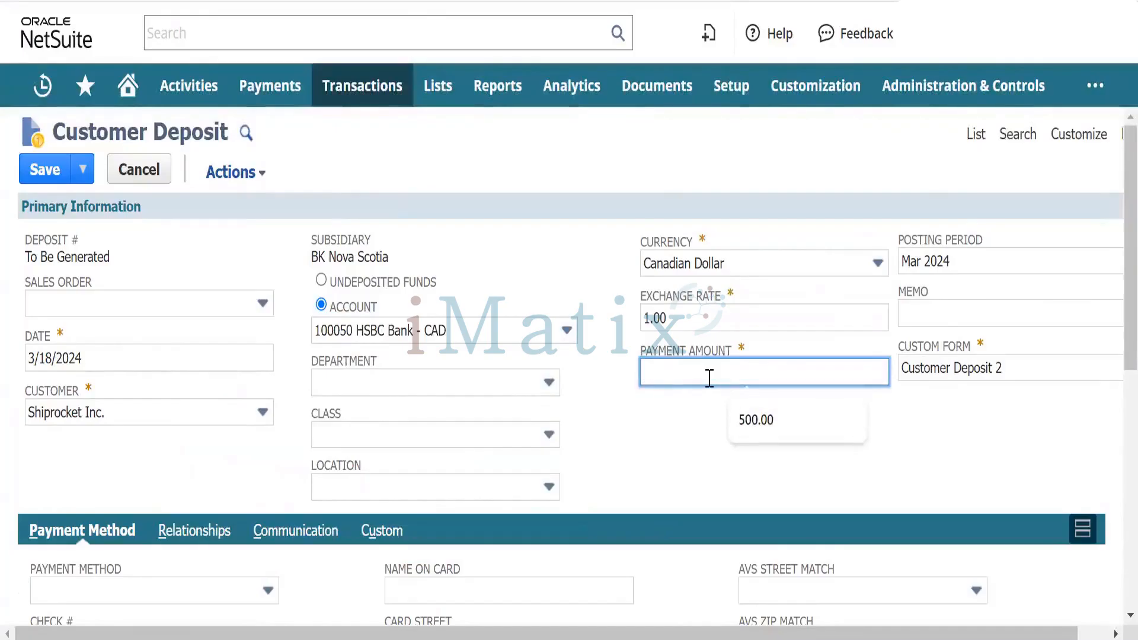
{"action": "type", "text": "250"}
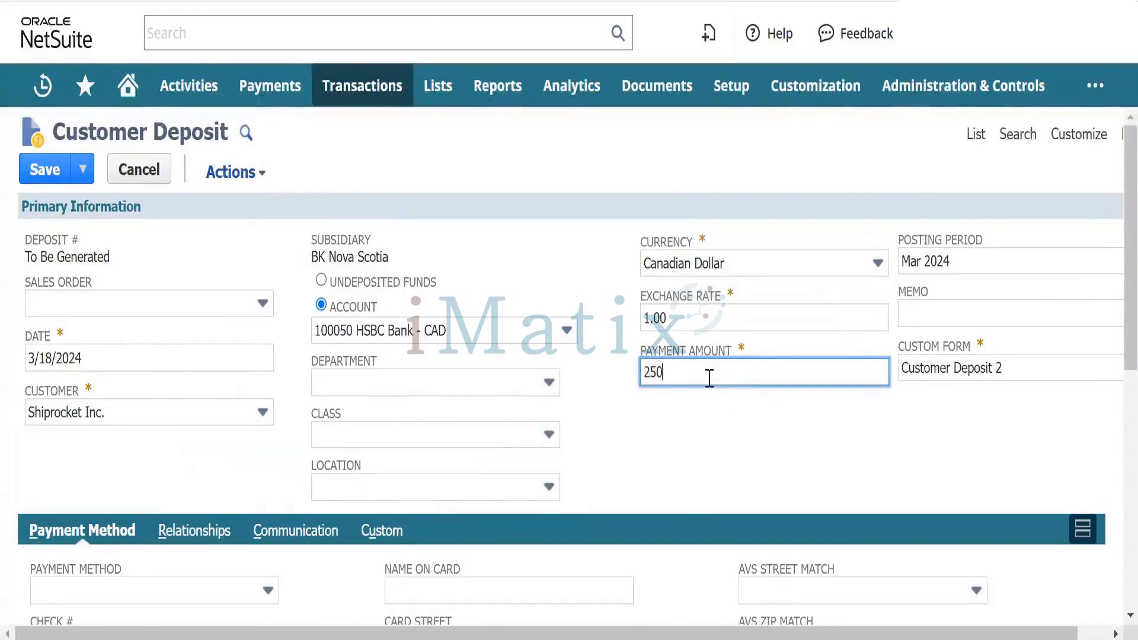
{"action": "key", "text": "Tab"}
{"action": "left_click", "coordinate": [676, 450]}
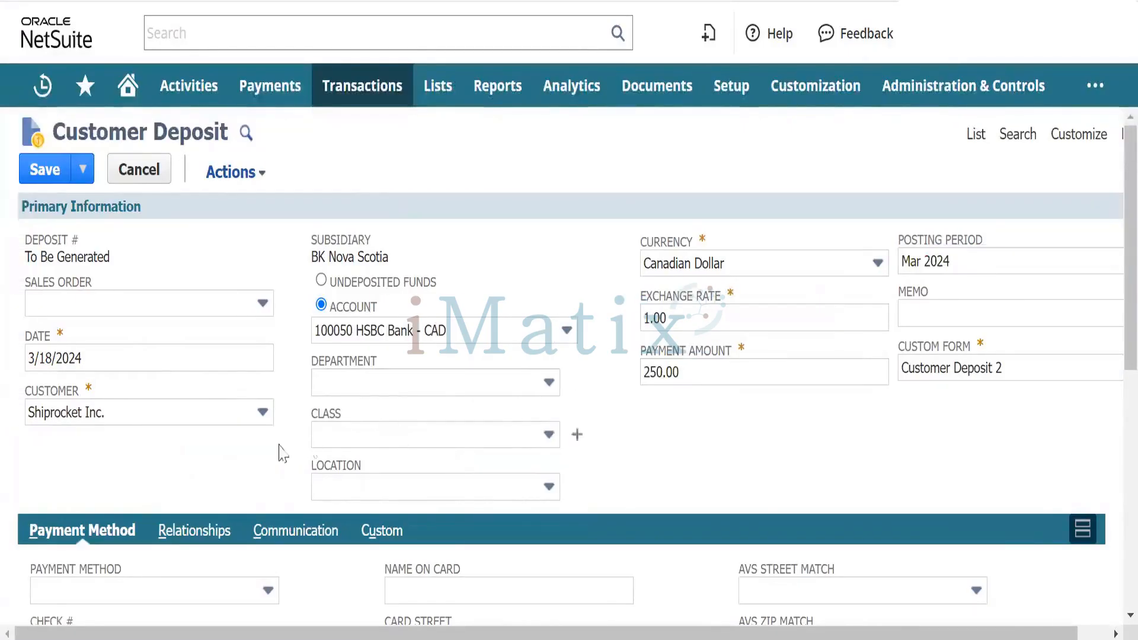
{"action": "scroll", "coordinate": [284, 462], "scroll_direction": "down", "scroll_amount": 1}
{"action": "scroll", "coordinate": [284, 464], "scroll_direction": "down", "scroll_amount": 4}
{"action": "scroll", "coordinate": [285, 463], "scroll_direction": "up", "scroll_amount": 5}
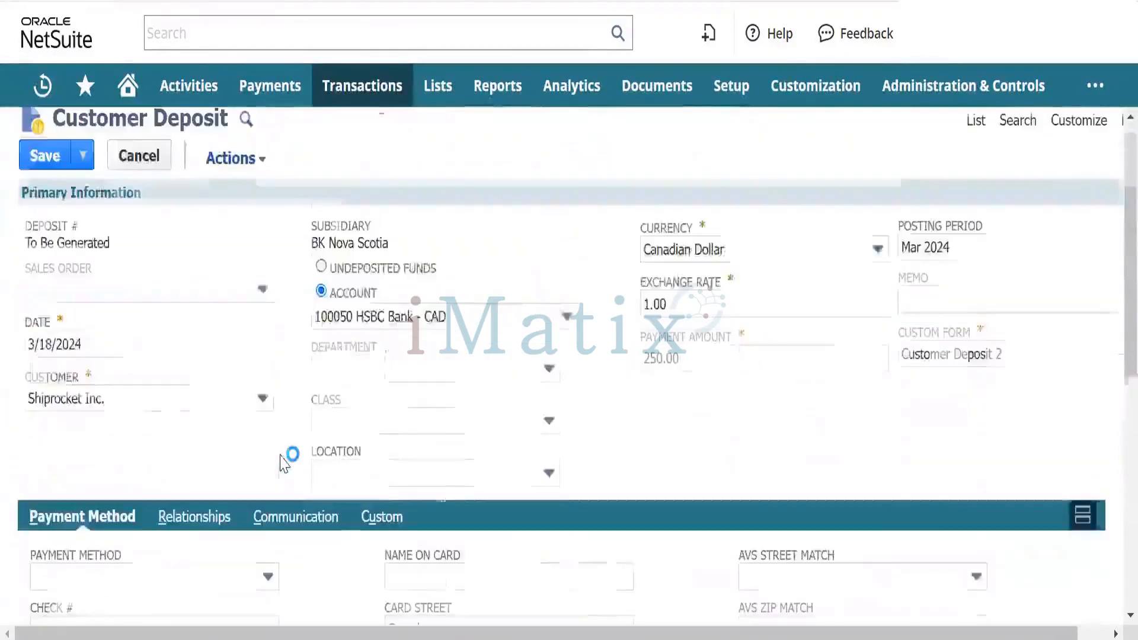
{"action": "scroll", "coordinate": [285, 463], "scroll_direction": "down", "scroll_amount": 1}
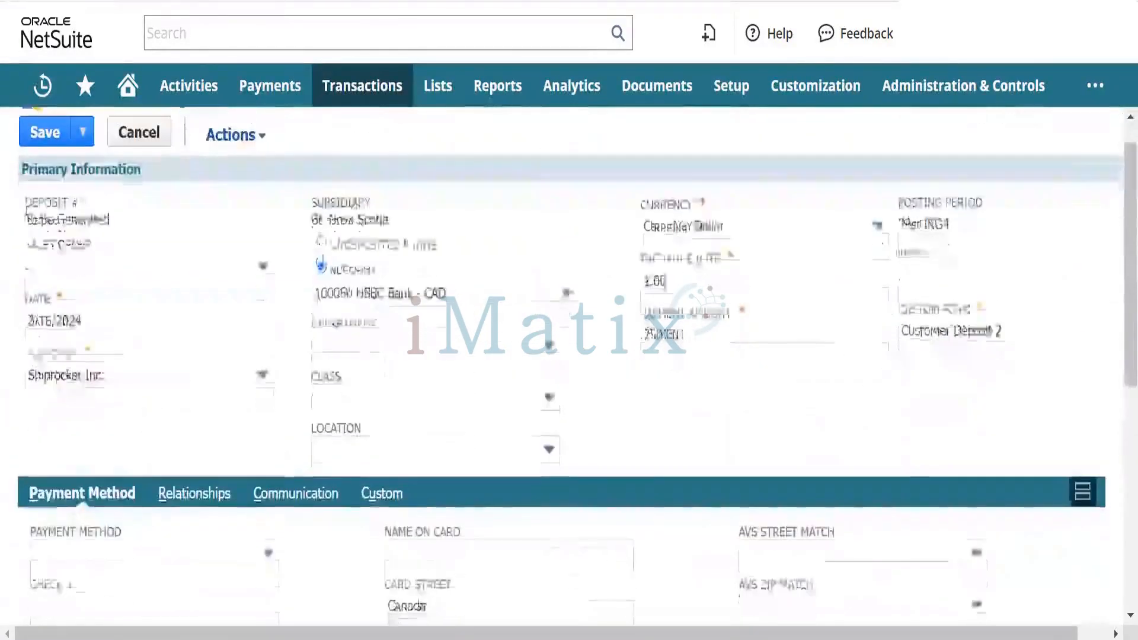
{"action": "left_click", "coordinate": [195, 274]}
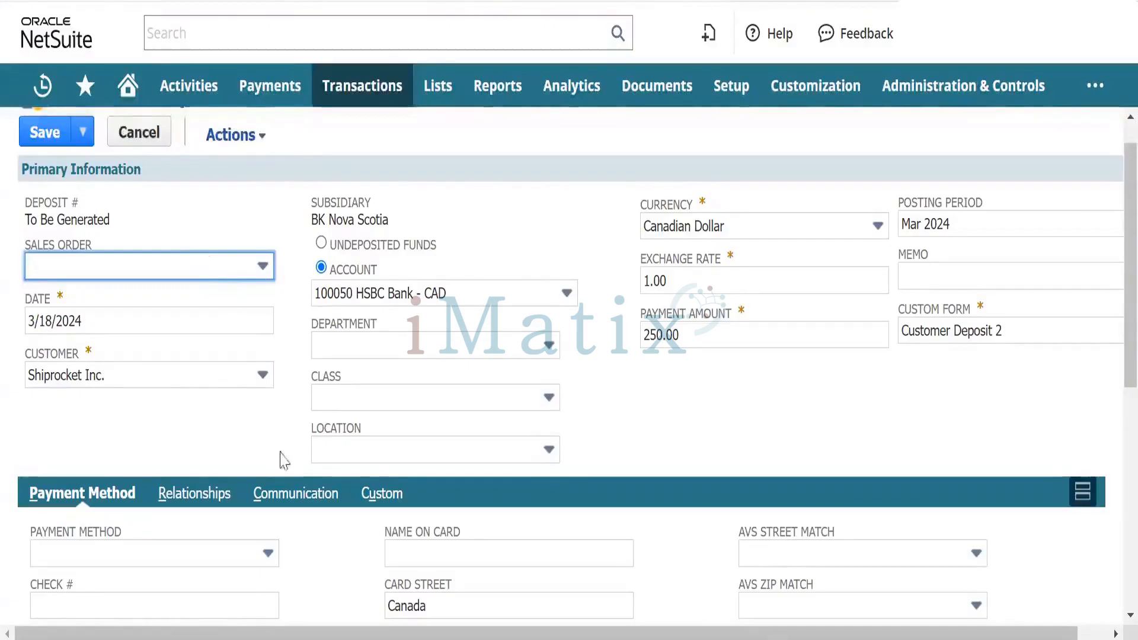
{"action": "scroll", "coordinate": [304, 446], "scroll_direction": "down", "scroll_amount": 6}
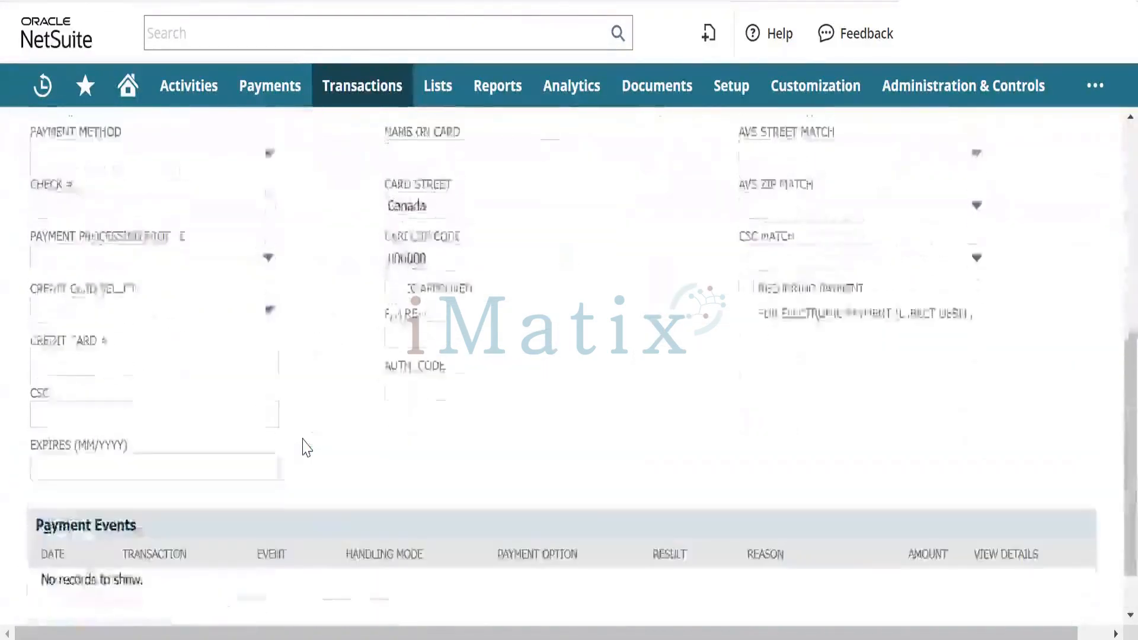
{"action": "scroll", "coordinate": [305, 446], "scroll_direction": "up", "scroll_amount": 6}
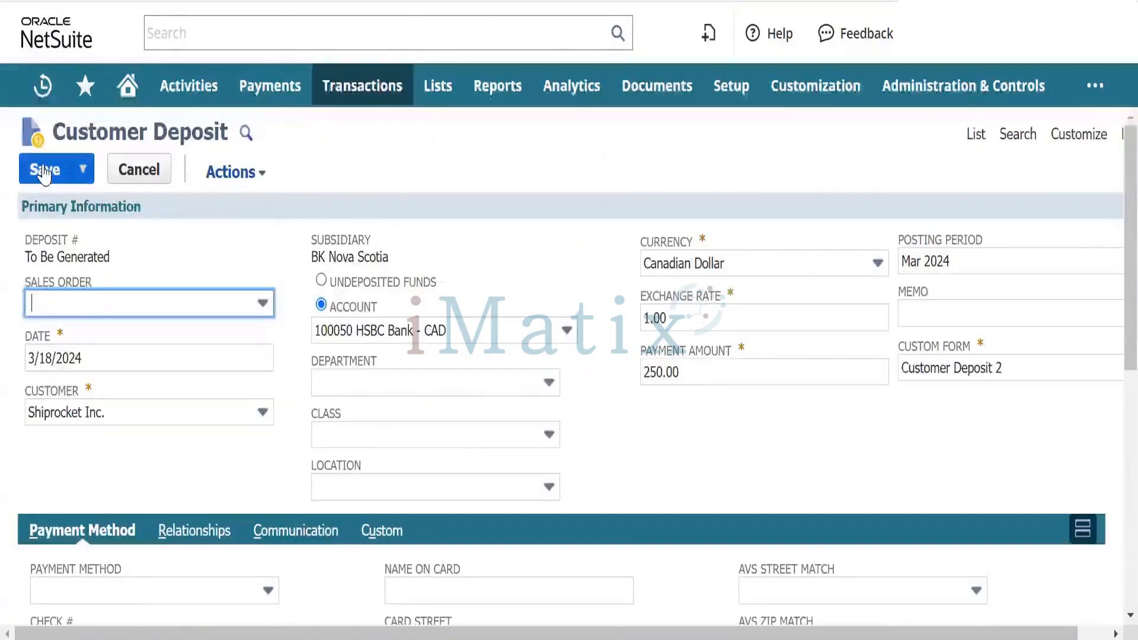
{"action": "left_click", "coordinate": [44, 172]}
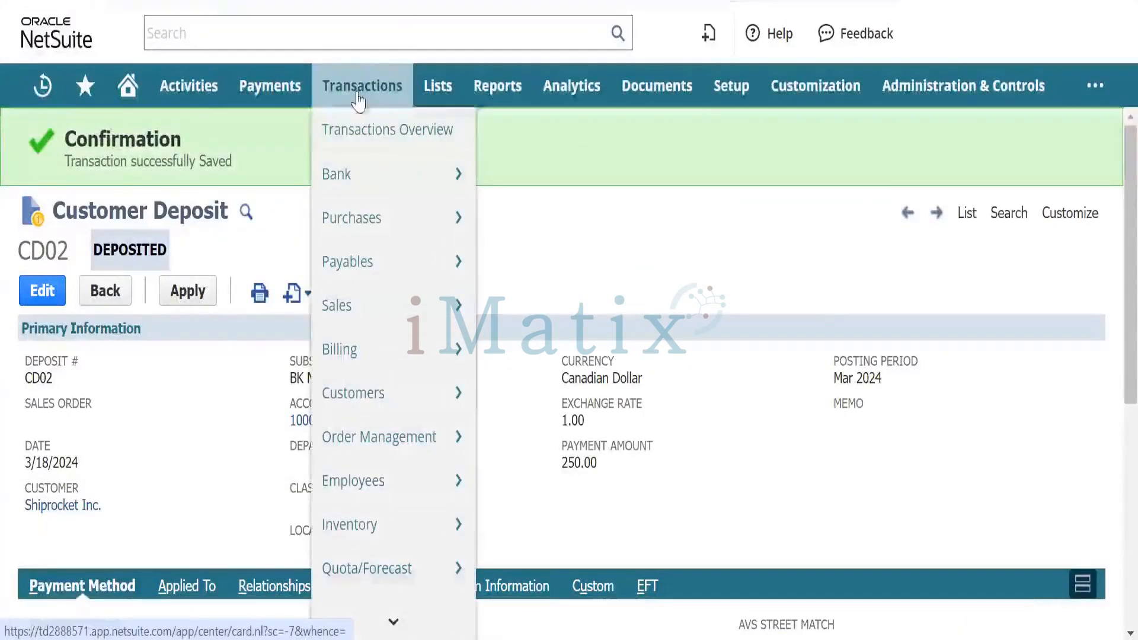
Start a new invoice in a separate browser tab for customer Shiprocket Inc. with the location BK Nova Scotia
{"action": "mouse_move", "coordinate": [377, 313]}
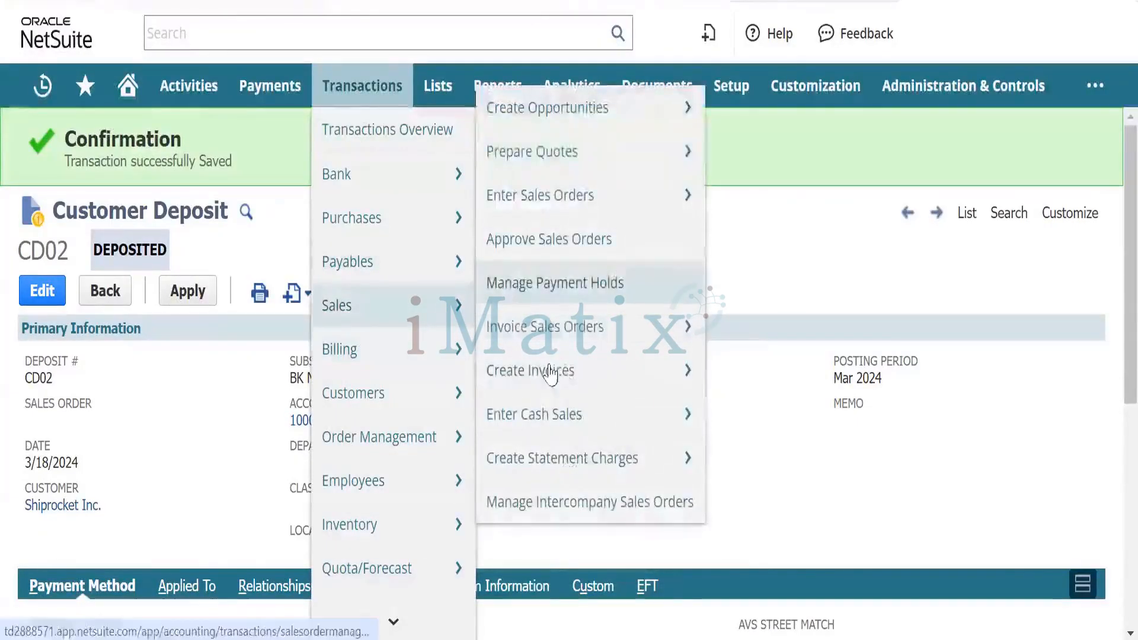
{"action": "right_click", "coordinate": [584, 384]}
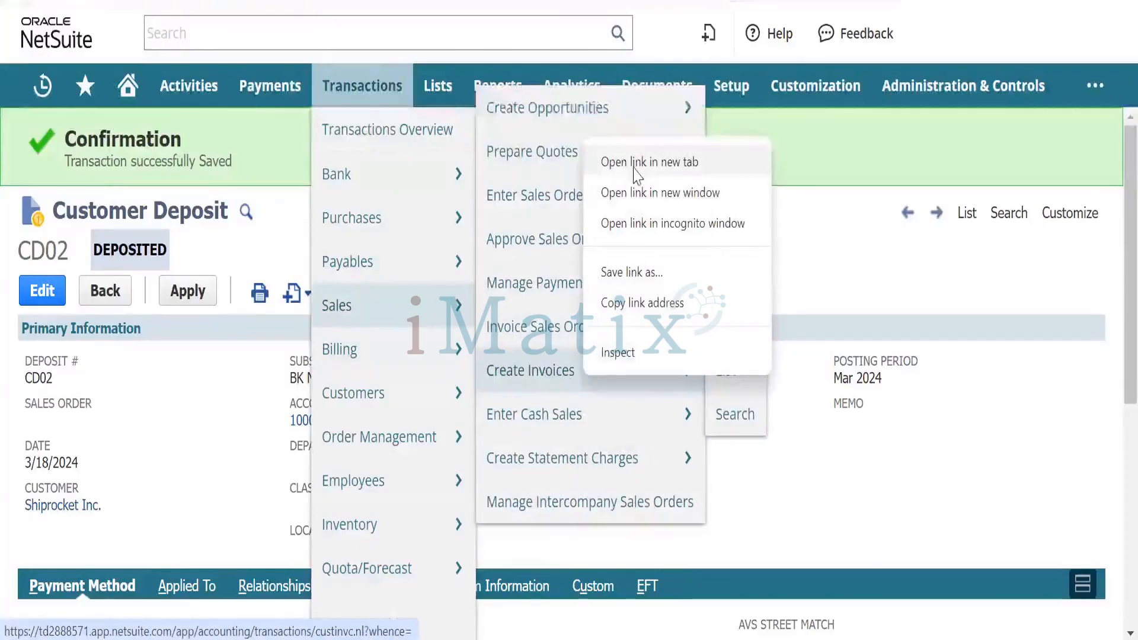
{"action": "left_click", "coordinate": [611, 160]}
{"action": "left_click", "coordinate": [315, 1]}
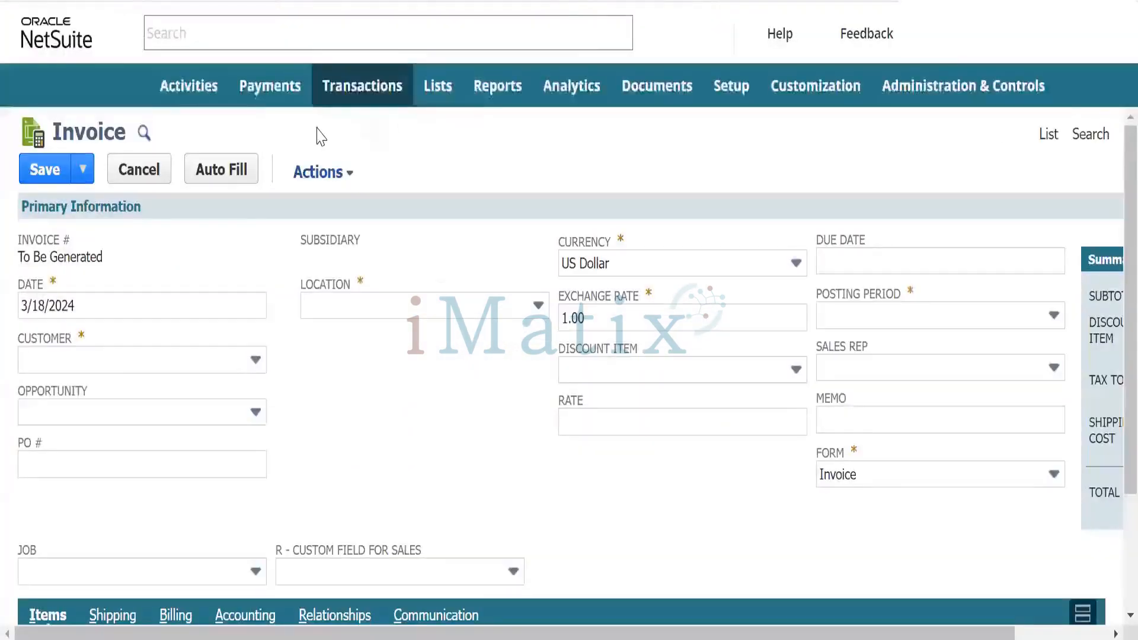
{"action": "left_click", "coordinate": [75, 362]}
{"action": "type", "text": "Shiprocket Inc."}
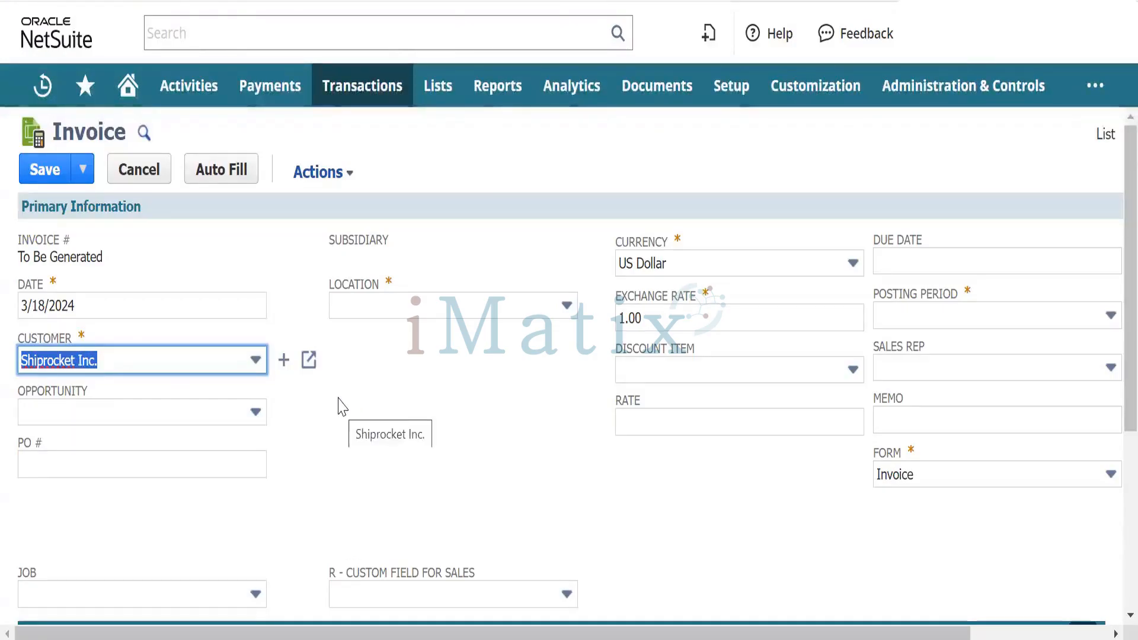
{"action": "key", "text": "Tab"}
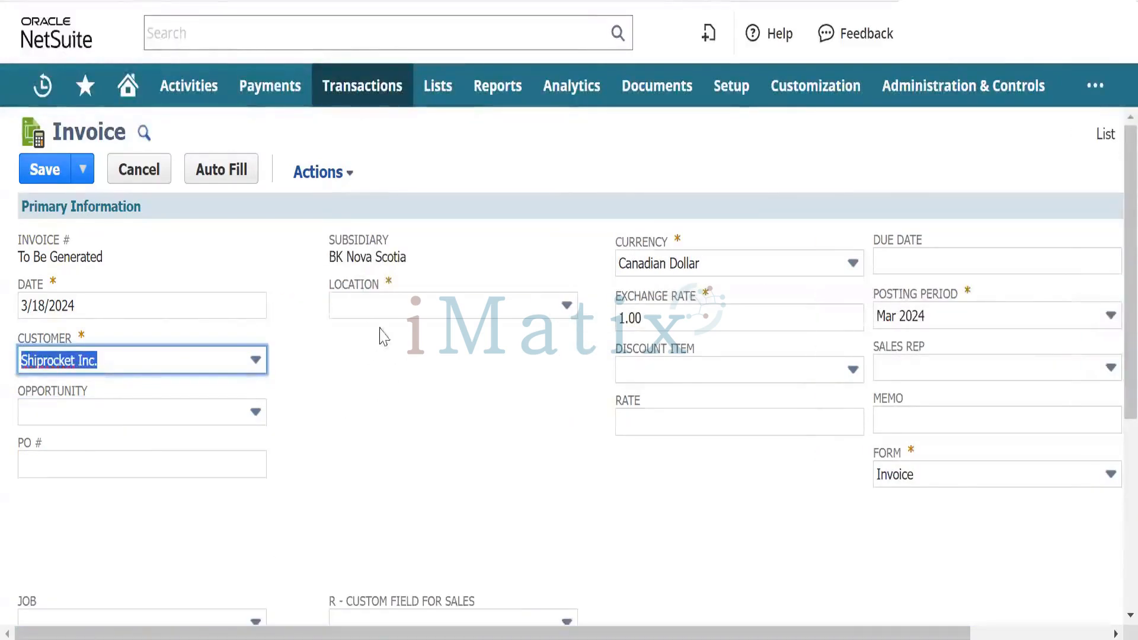
{"action": "left_click", "coordinate": [451, 305]}
{"action": "left_click", "coordinate": [365, 392]}
{"action": "left_click", "coordinate": [426, 392]}
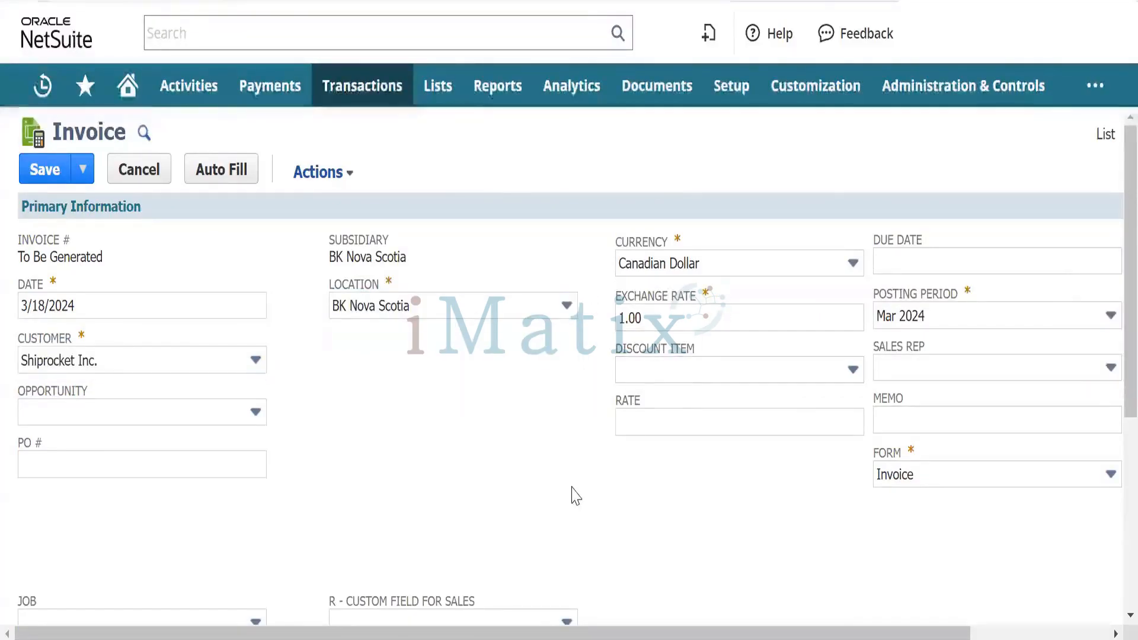
Enter an invoice line for Sale Item 01 Subscription Services with rate 250.00 and quantity 1
{"action": "scroll", "coordinate": [435, 466], "scroll_direction": "down", "scroll_amount": 5}
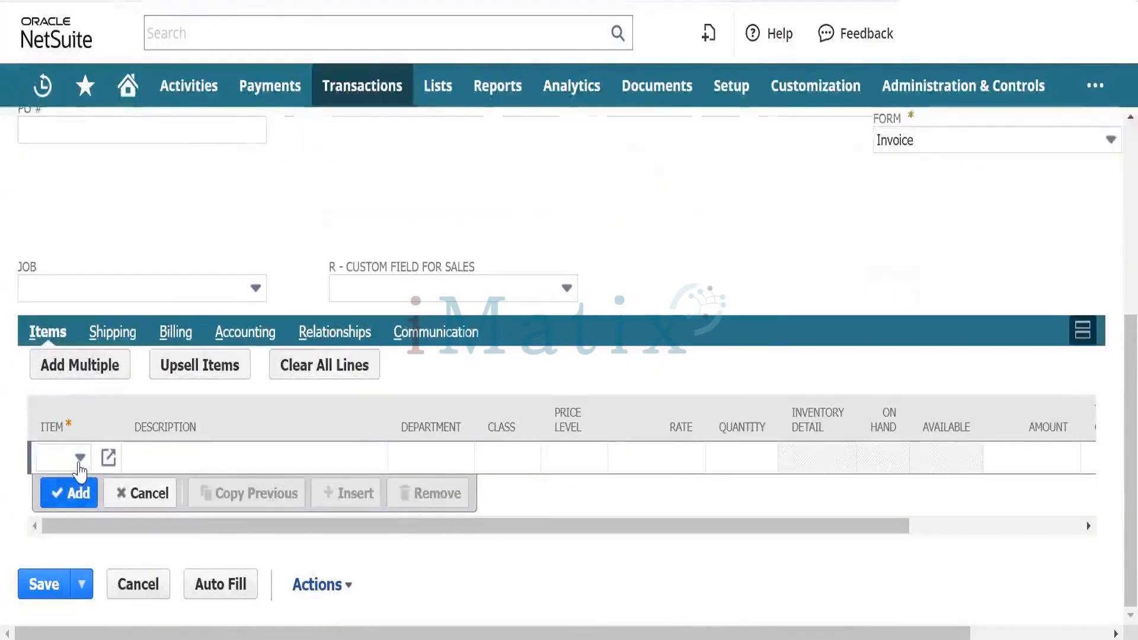
{"action": "left_click", "coordinate": [80, 459]}
{"action": "type", "text": "ale I"}
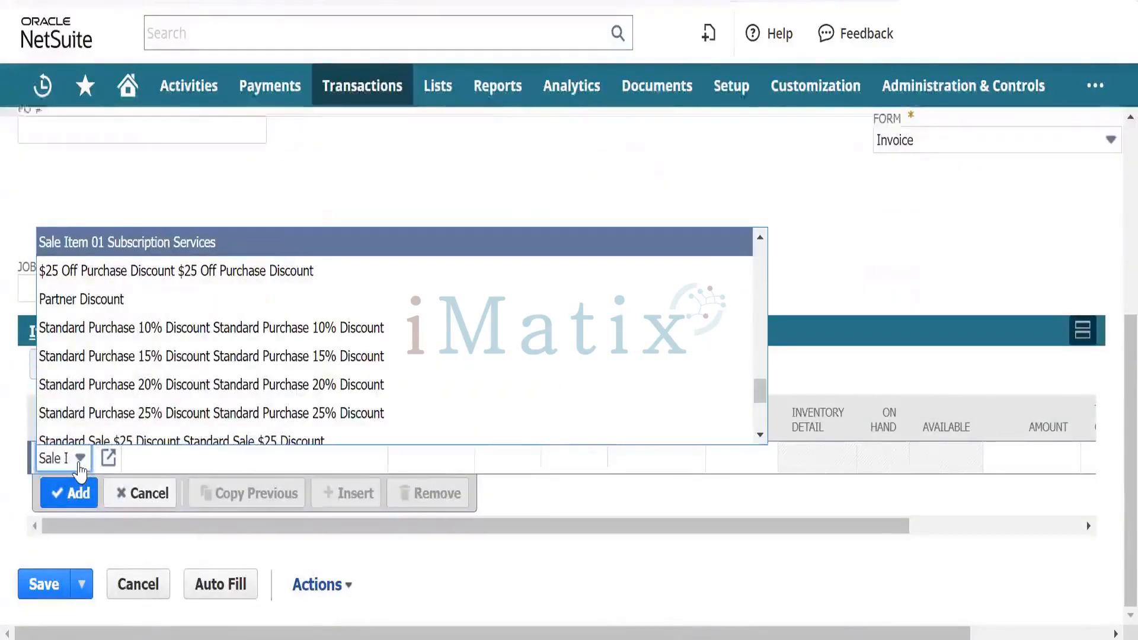
{"action": "key", "text": "Tab"}
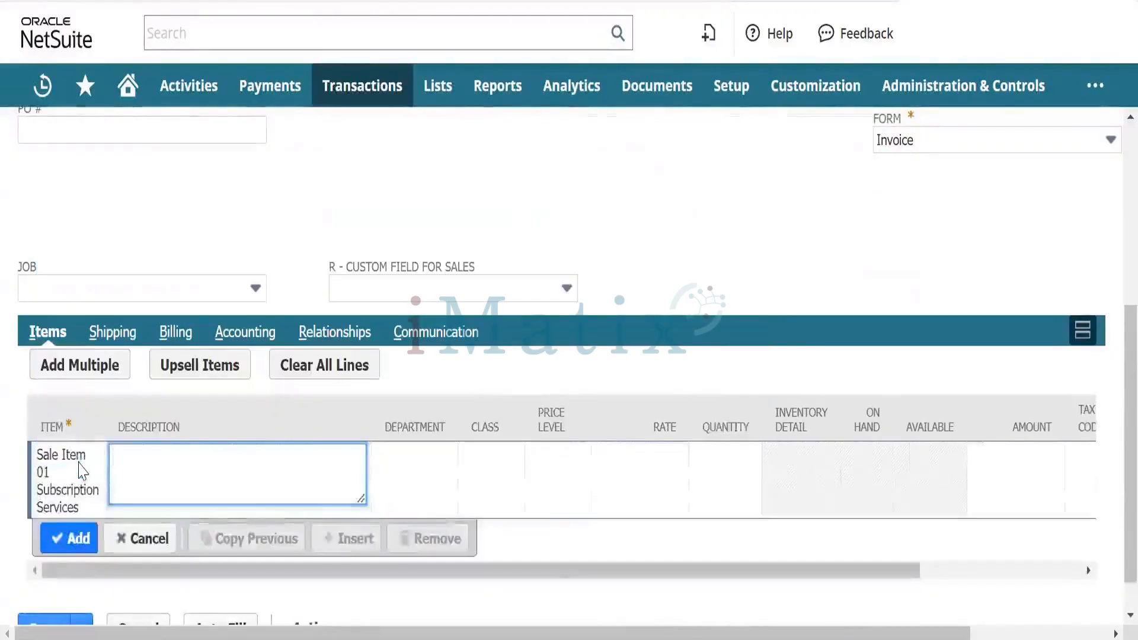
{"action": "key", "text": "Tab"}
{"action": "key", "text": "Tab"}
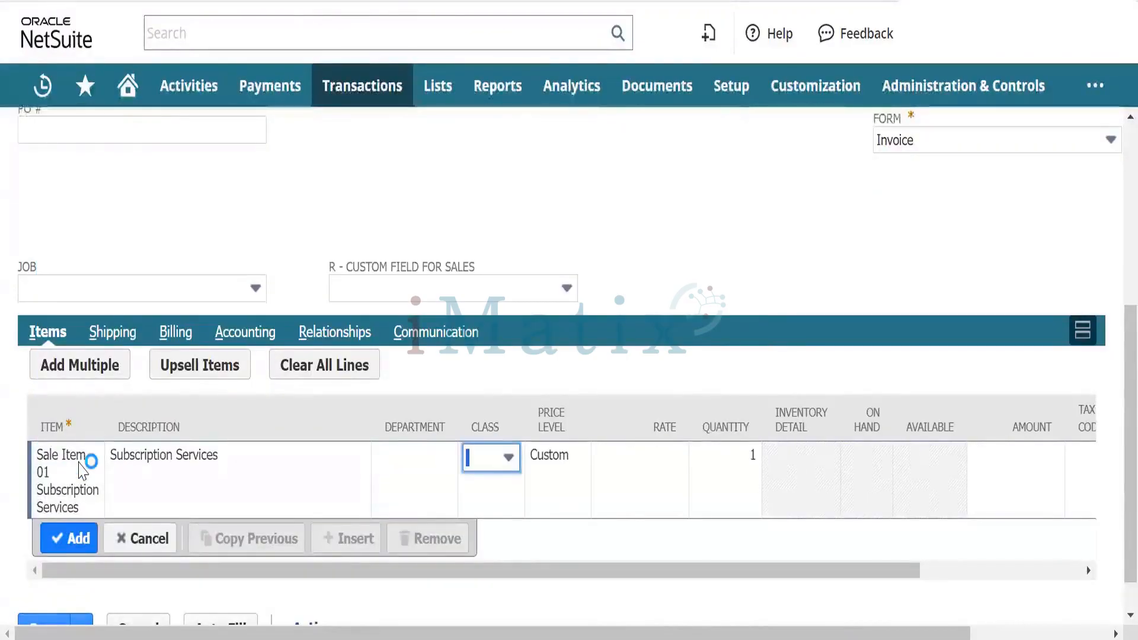
{"action": "key", "text": "Tab"}
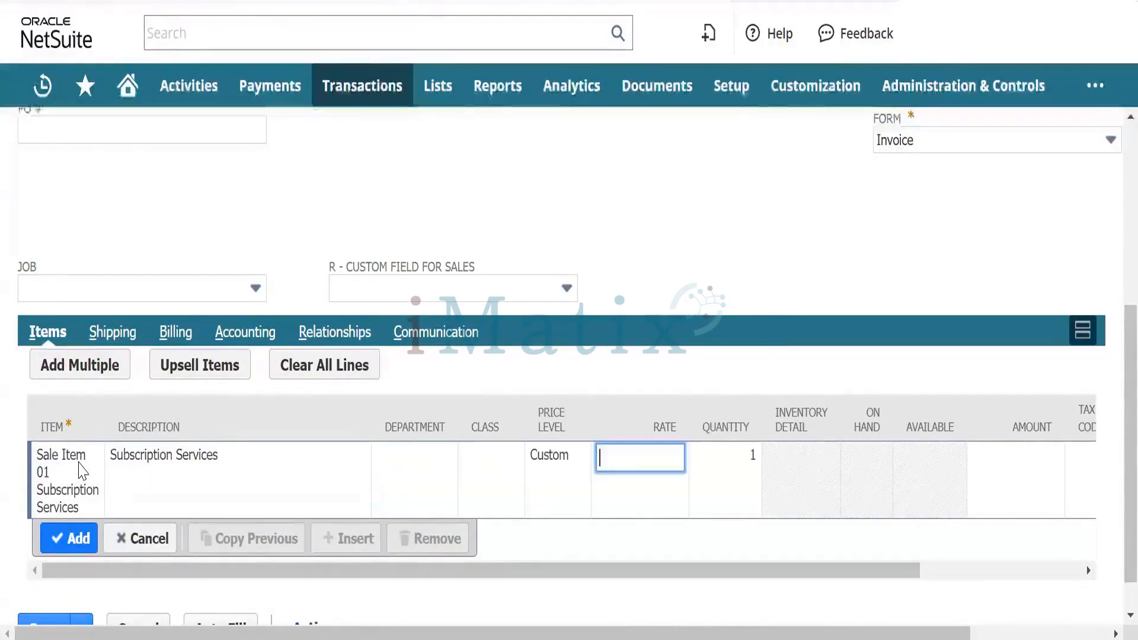
{"action": "key", "text": "Tab"}
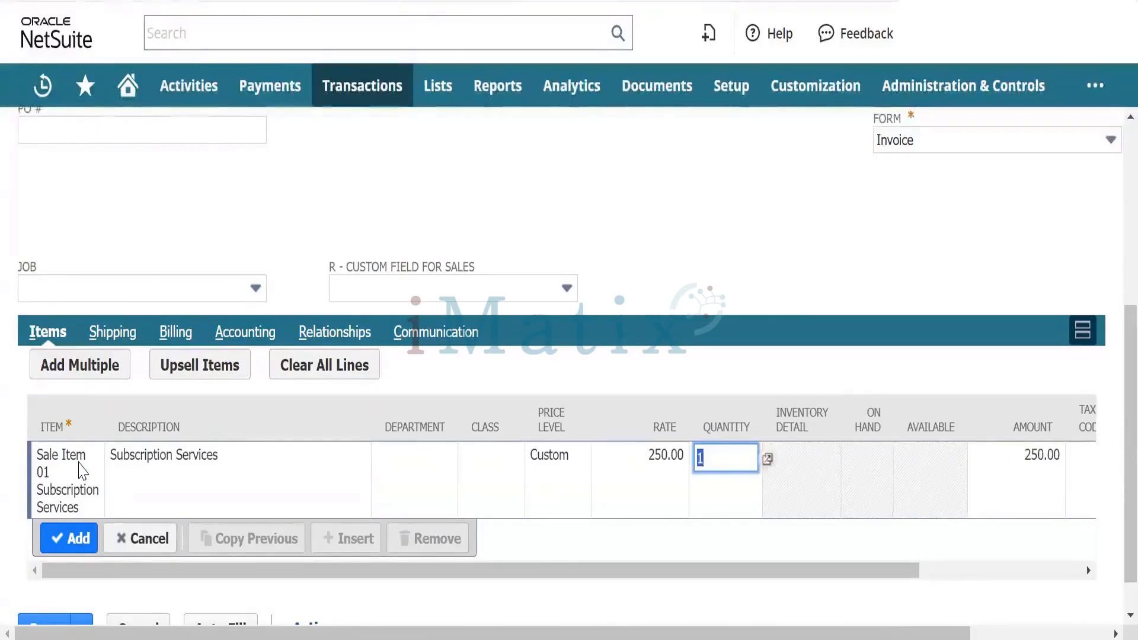
{"action": "key", "text": "Tab"}
{"action": "key", "text": "Return"}
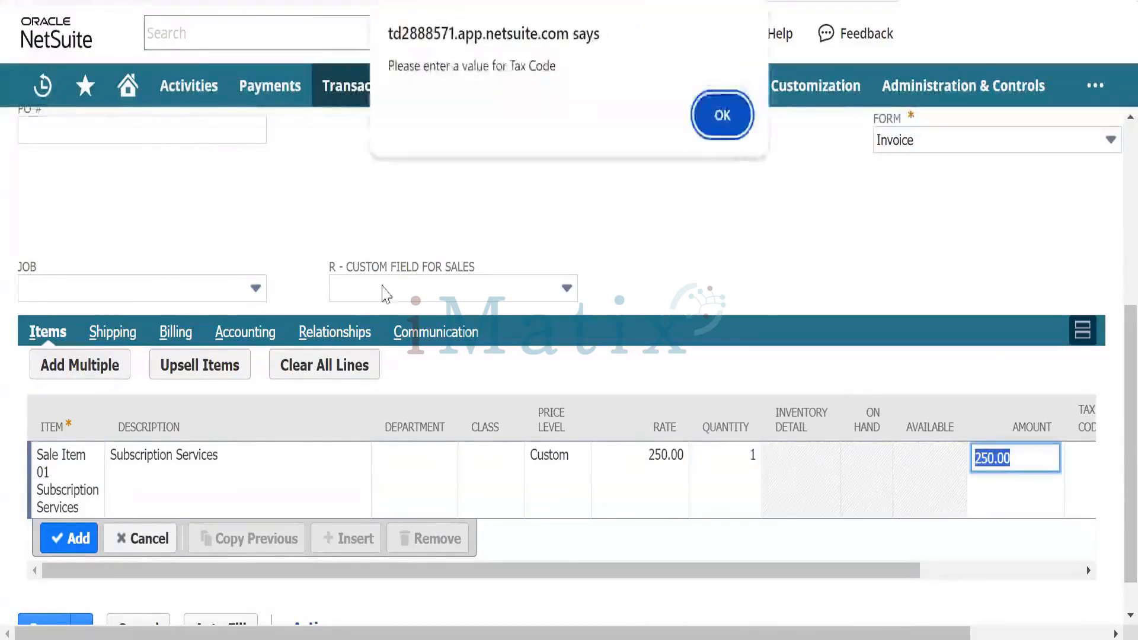
Set the line's tax code to CA-PST-NS, add the line and save the invoice
{"action": "left_click", "coordinate": [716, 112]}
{"action": "key", "text": "Tab"}
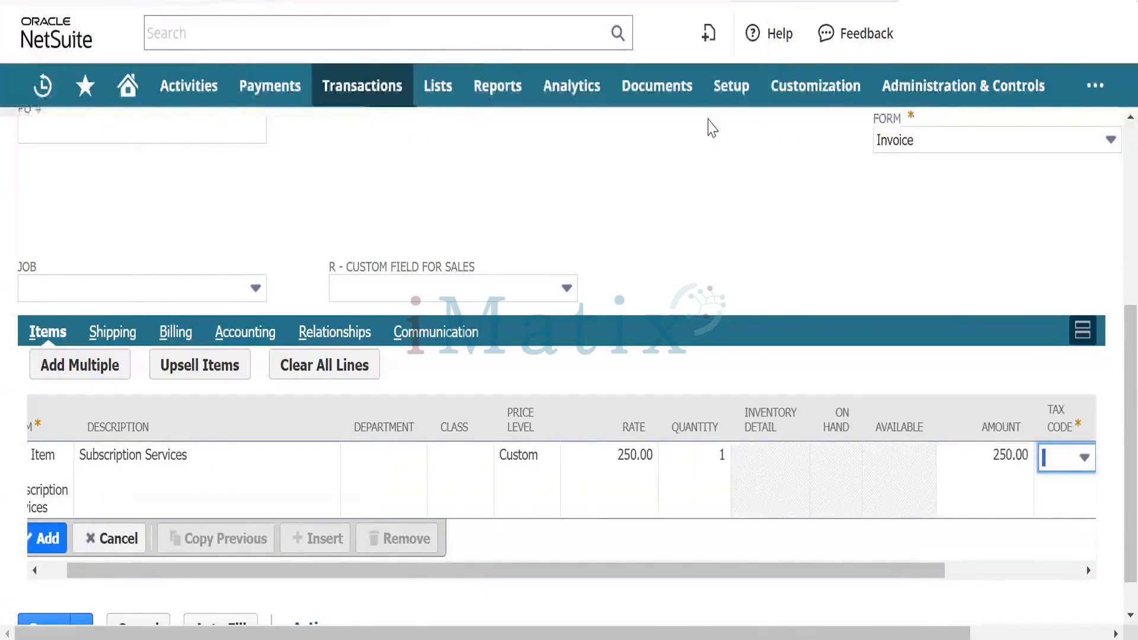
{"action": "key", "text": "Down"}
{"action": "key", "text": "Down"}
{"action": "key", "text": "Down"}
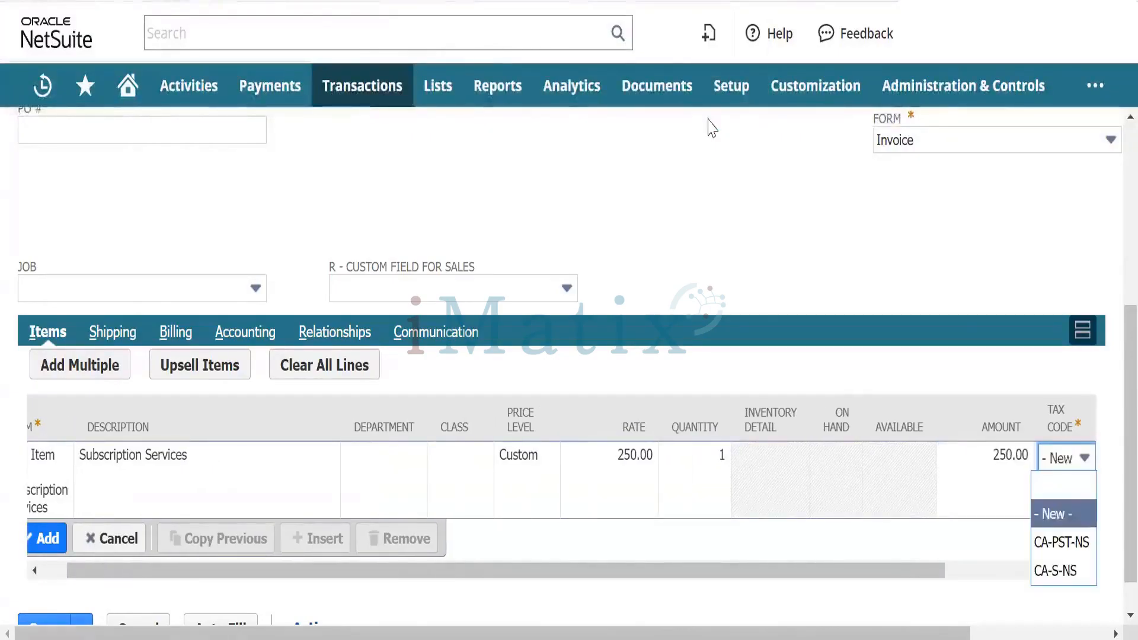
{"action": "key", "text": "Return"}
{"action": "key", "text": "Tab"}
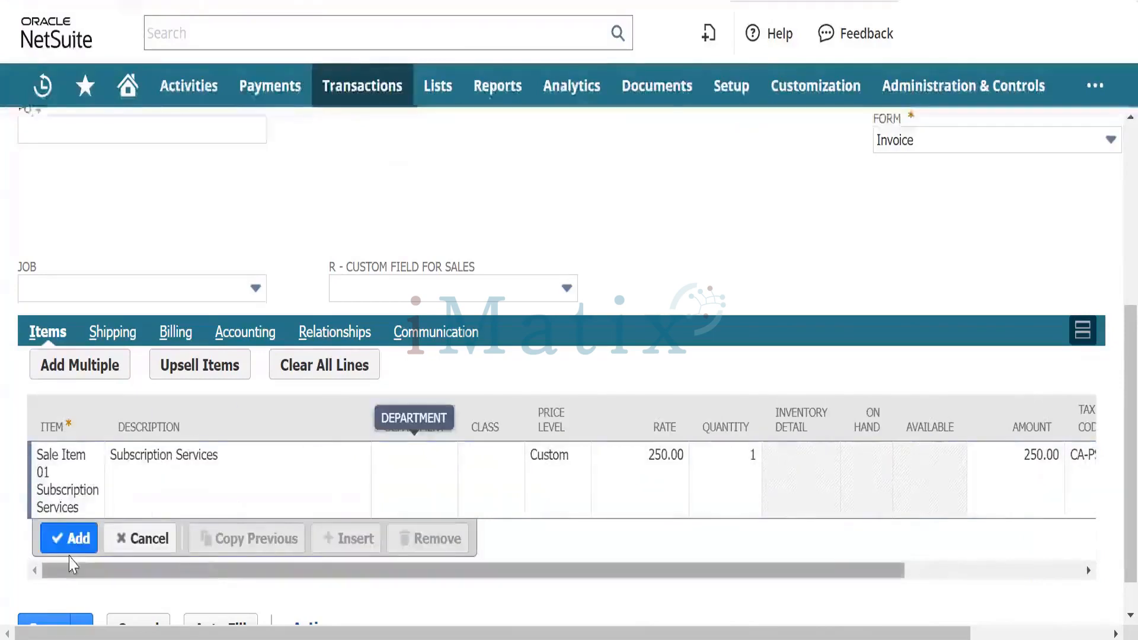
{"action": "left_click", "coordinate": [75, 540]}
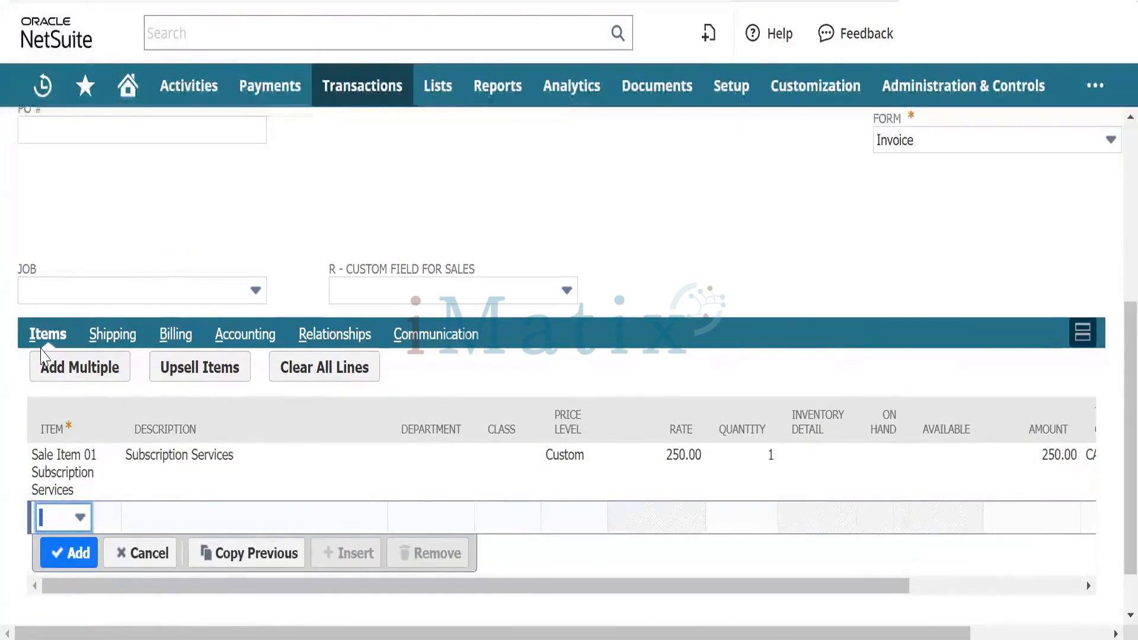
{"action": "scroll", "coordinate": [42, 356], "scroll_direction": "down", "scroll_amount": 1}
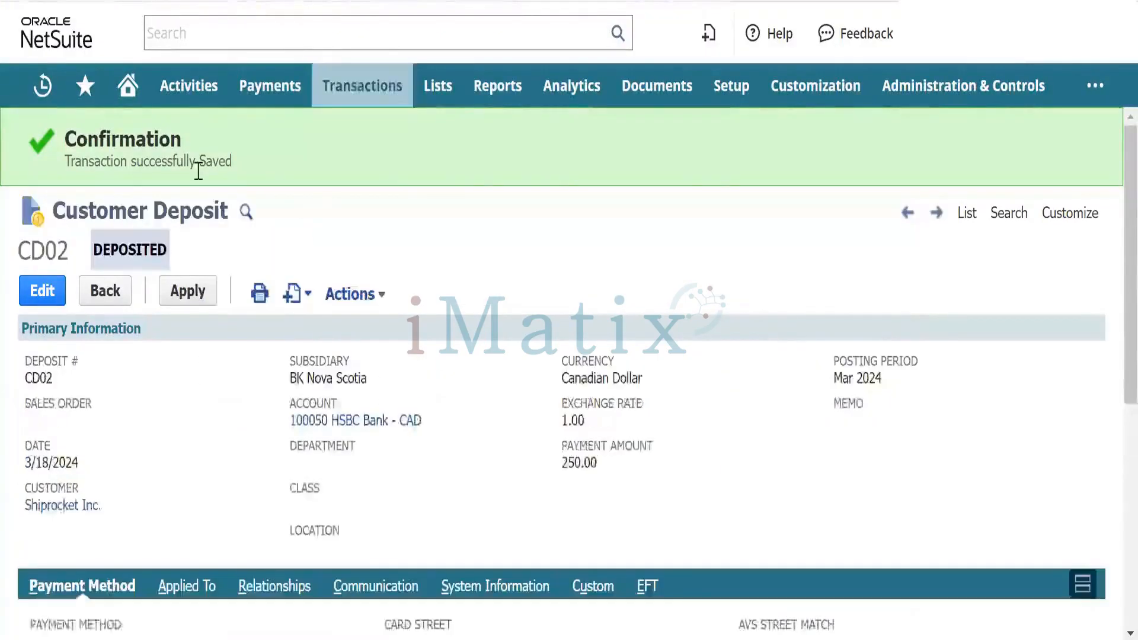
Return to the saved customer deposit CD02 and open its deposit application to find the customer's open invoice
{"action": "mouse_move", "coordinate": [270, 86]}
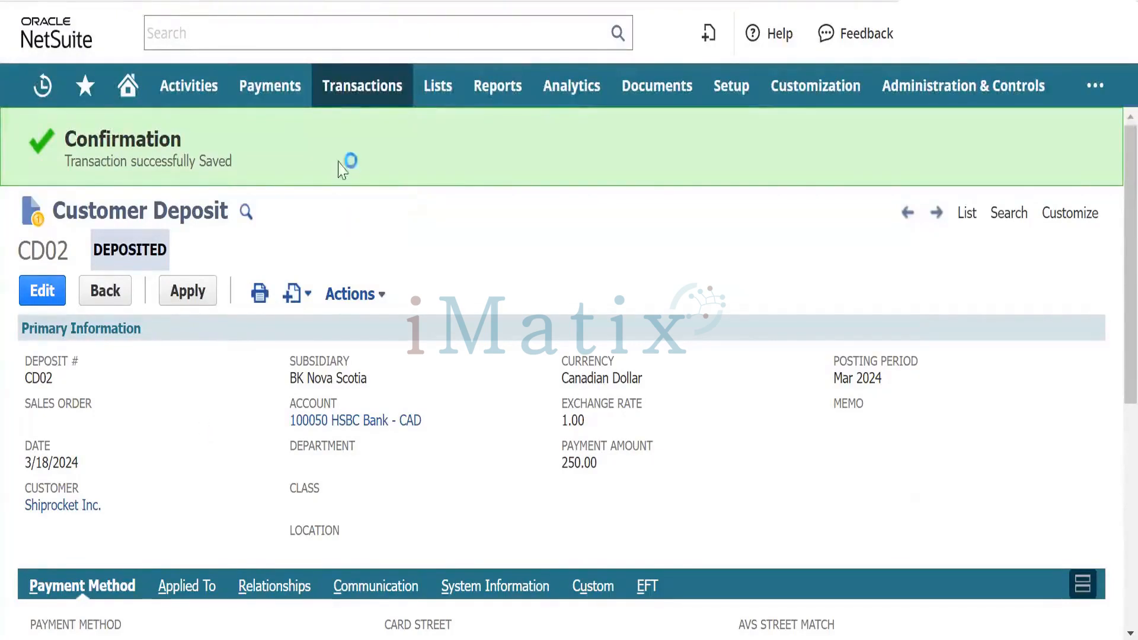
{"action": "mouse_move", "coordinate": [355, 100]}
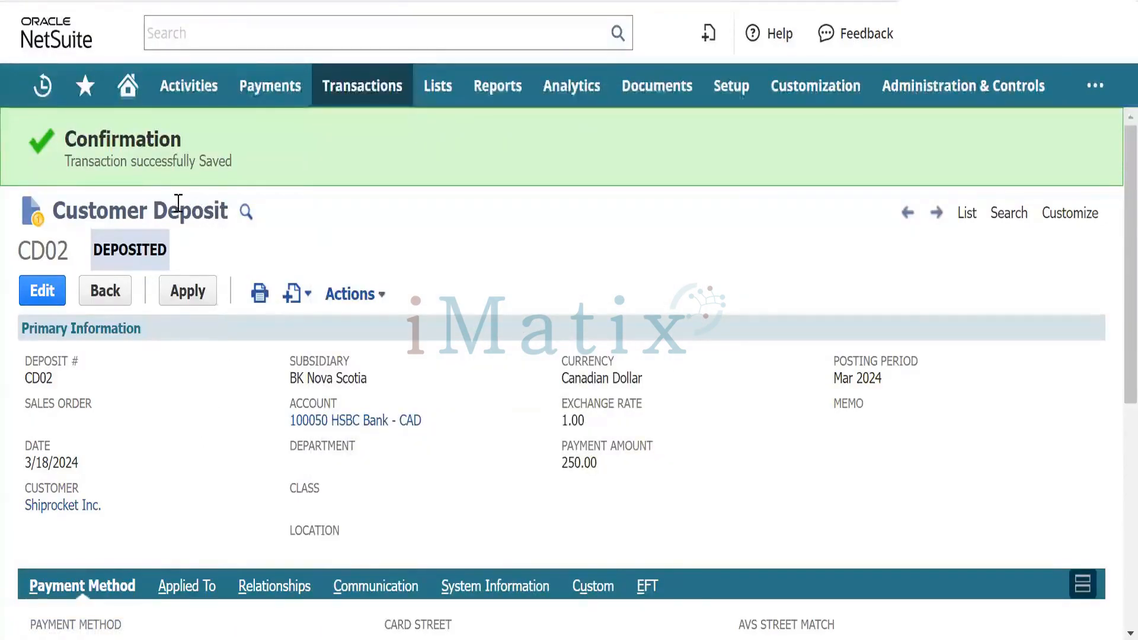
{"action": "left_click", "coordinate": [187, 291]}
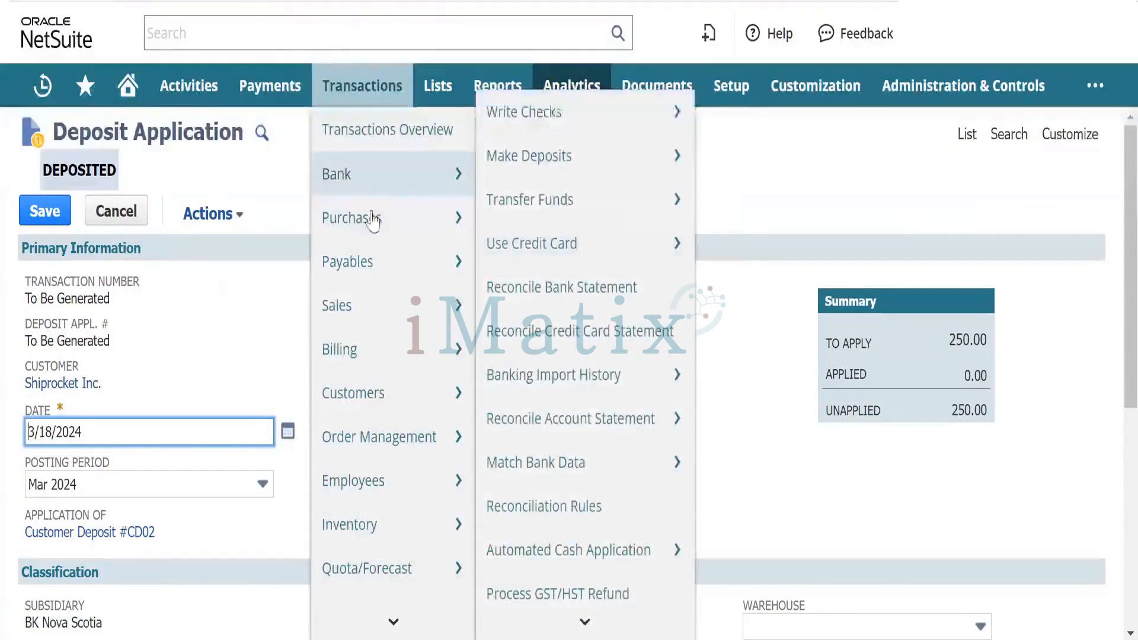
{"action": "mouse_move", "coordinate": [376, 393]}
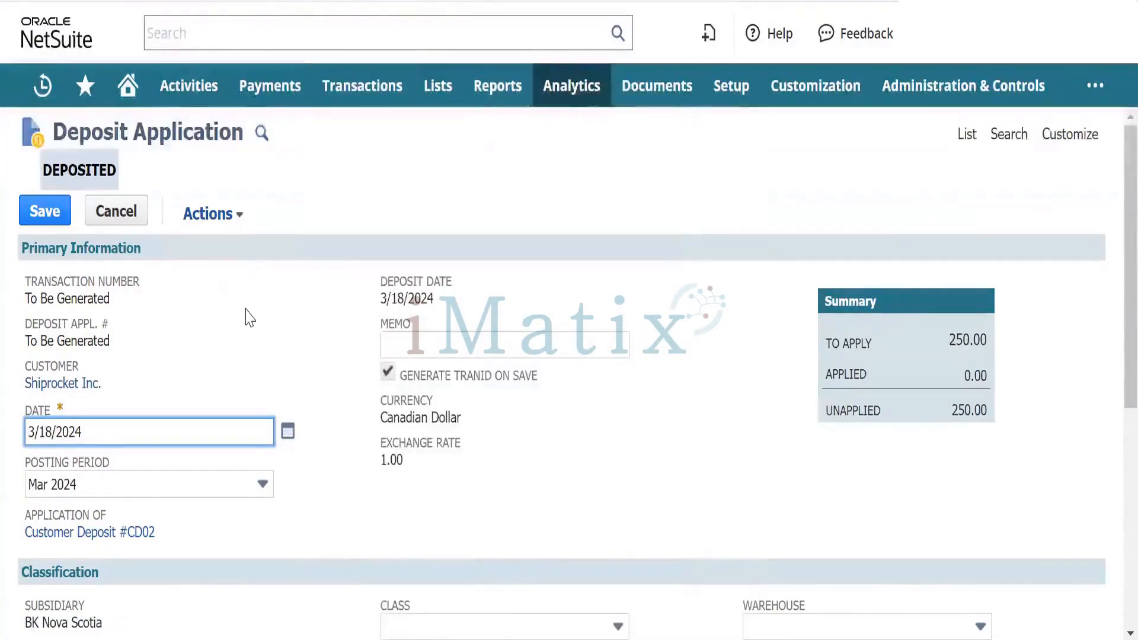
{"action": "scroll", "coordinate": [246, 317], "scroll_direction": "down", "scroll_amount": 2}
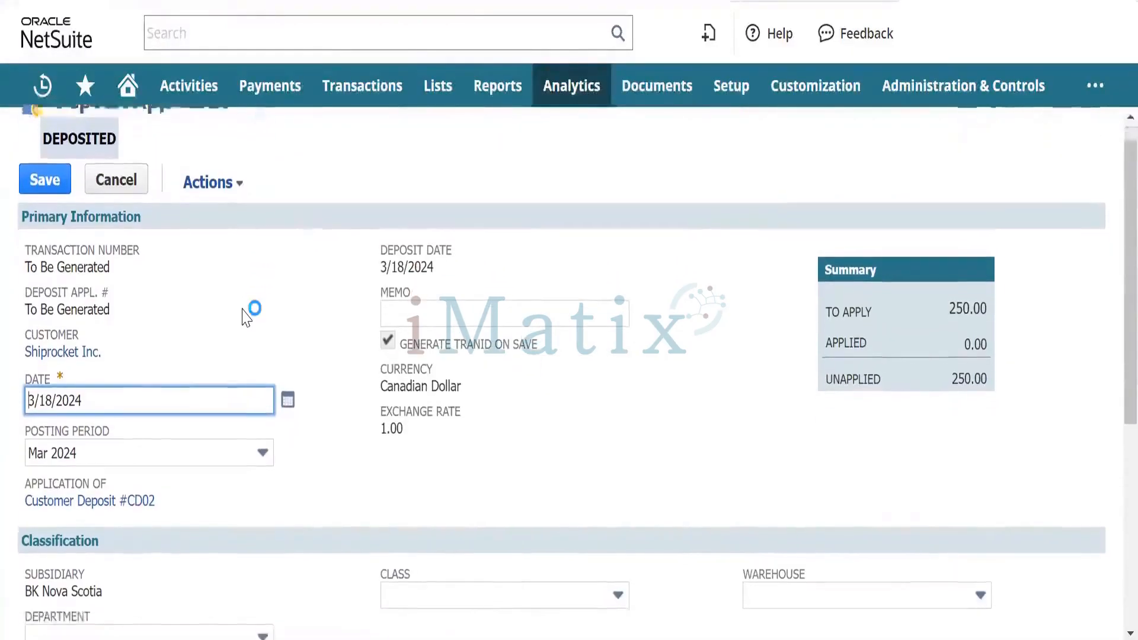
{"action": "scroll", "coordinate": [247, 317], "scroll_direction": "down", "scroll_amount": 1}
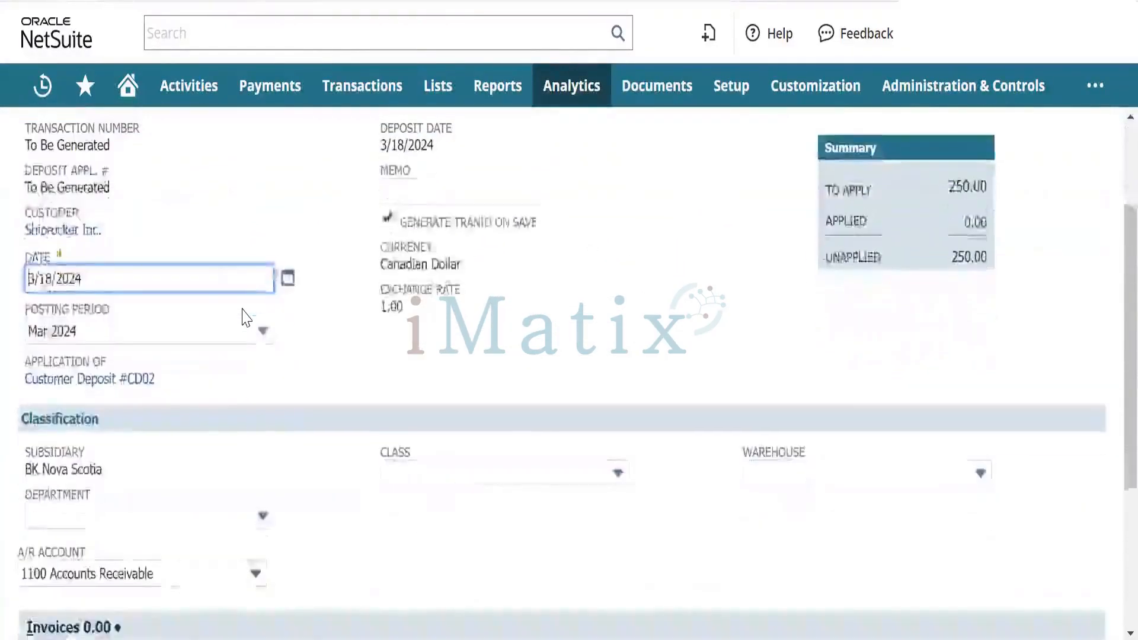
{"action": "scroll", "coordinate": [247, 317], "scroll_direction": "up", "scroll_amount": 2}
{"action": "scroll", "coordinate": [247, 318], "scroll_direction": "down", "scroll_amount": 8}
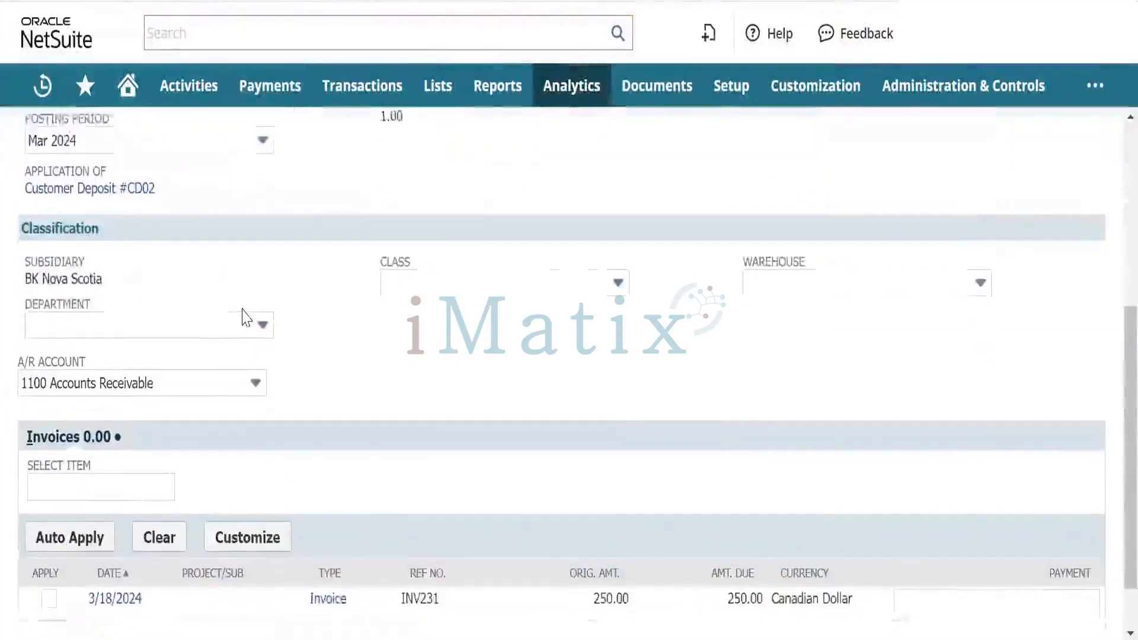
{"action": "scroll", "coordinate": [247, 317], "scroll_direction": "up", "scroll_amount": 8}
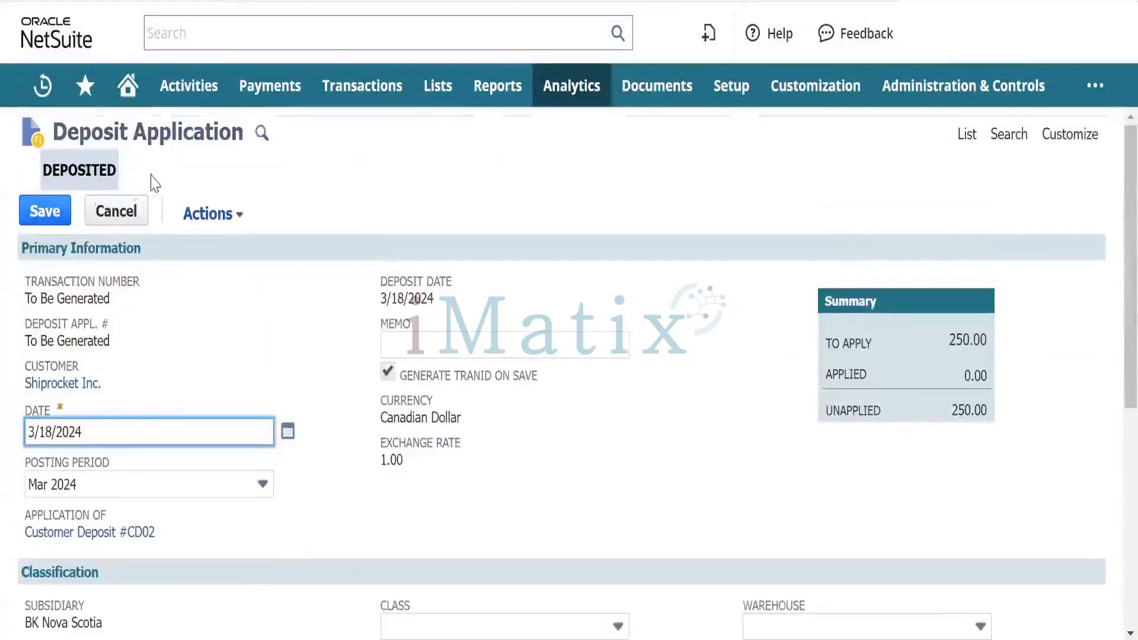
{"action": "scroll", "coordinate": [215, 307], "scroll_direction": "down", "scroll_amount": 7}
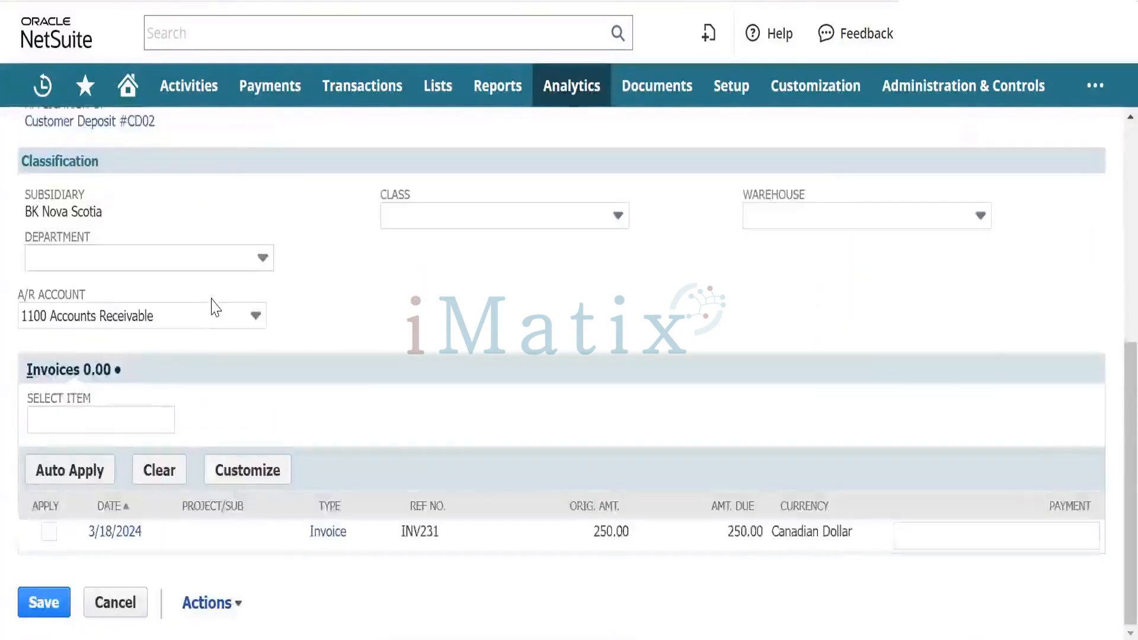
Apply the deposit to invoice INV231 and save the deposit application
{"action": "left_click", "coordinate": [49, 532]}
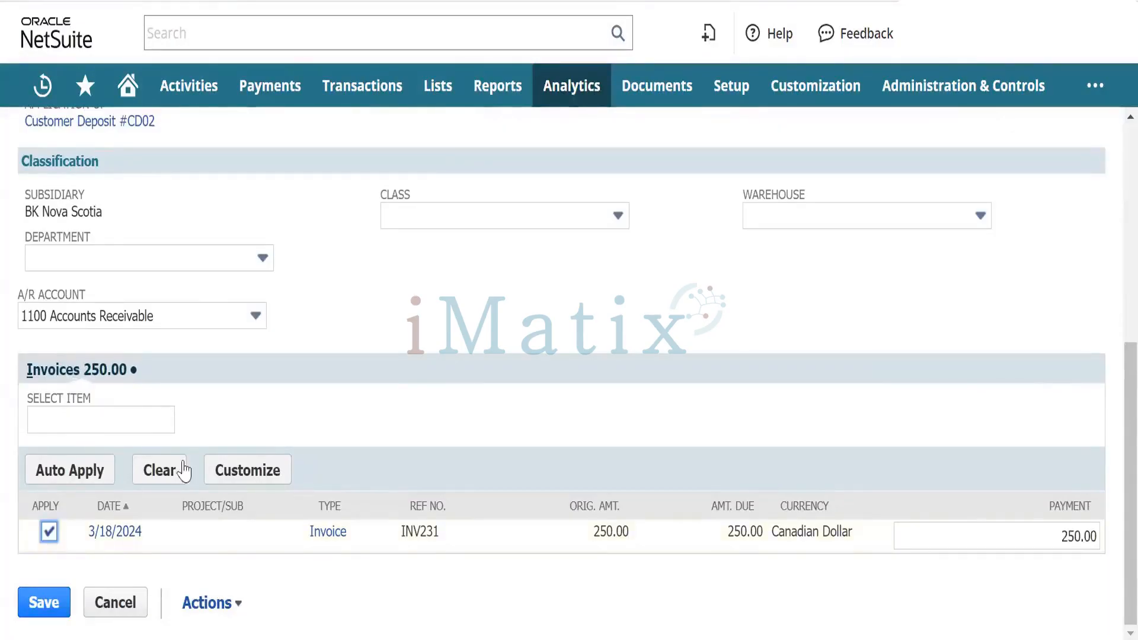
{"action": "scroll", "coordinate": [385, 350], "scroll_direction": "up", "scroll_amount": 7}
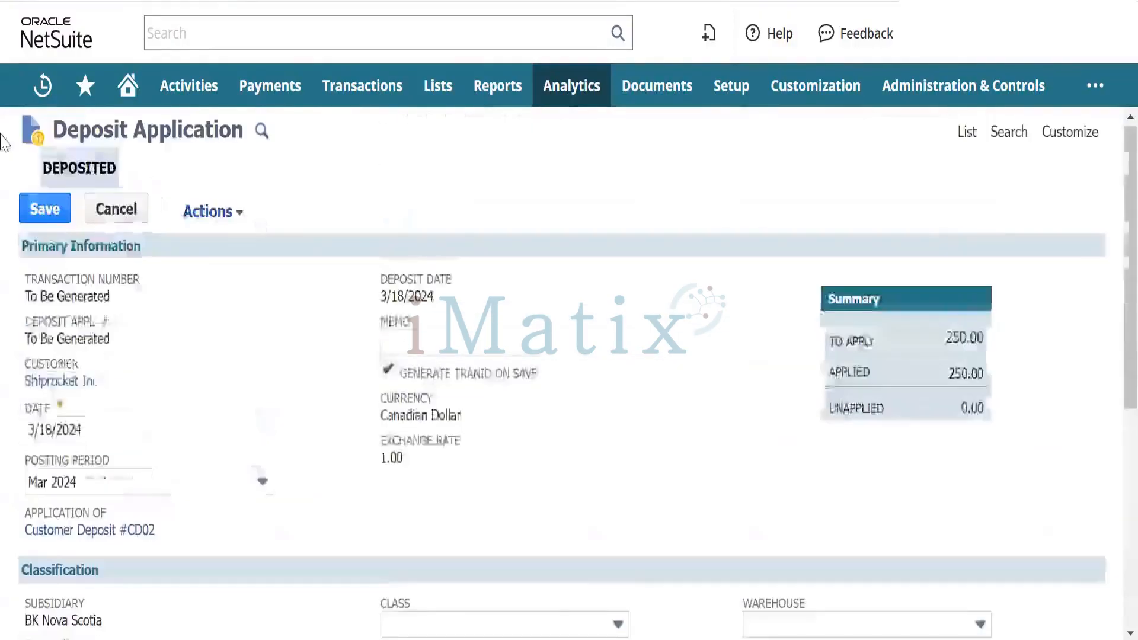
{"action": "left_click", "coordinate": [44, 211]}
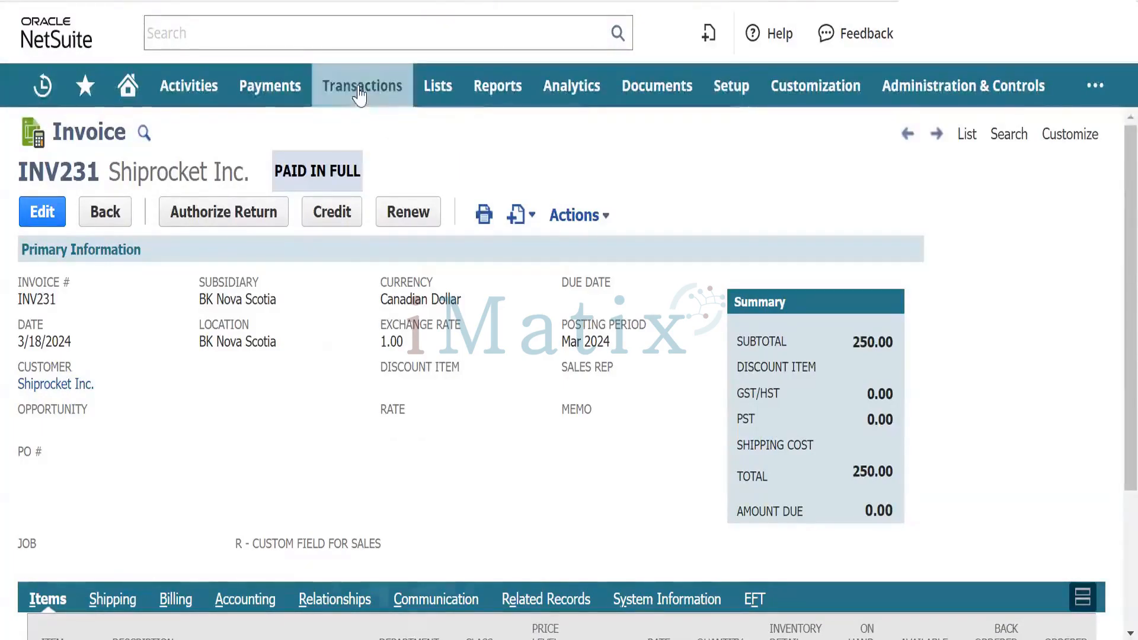
Start a new customer payment and look over its invoices, credits and deposits section
{"action": "mouse_move", "coordinate": [359, 95]}
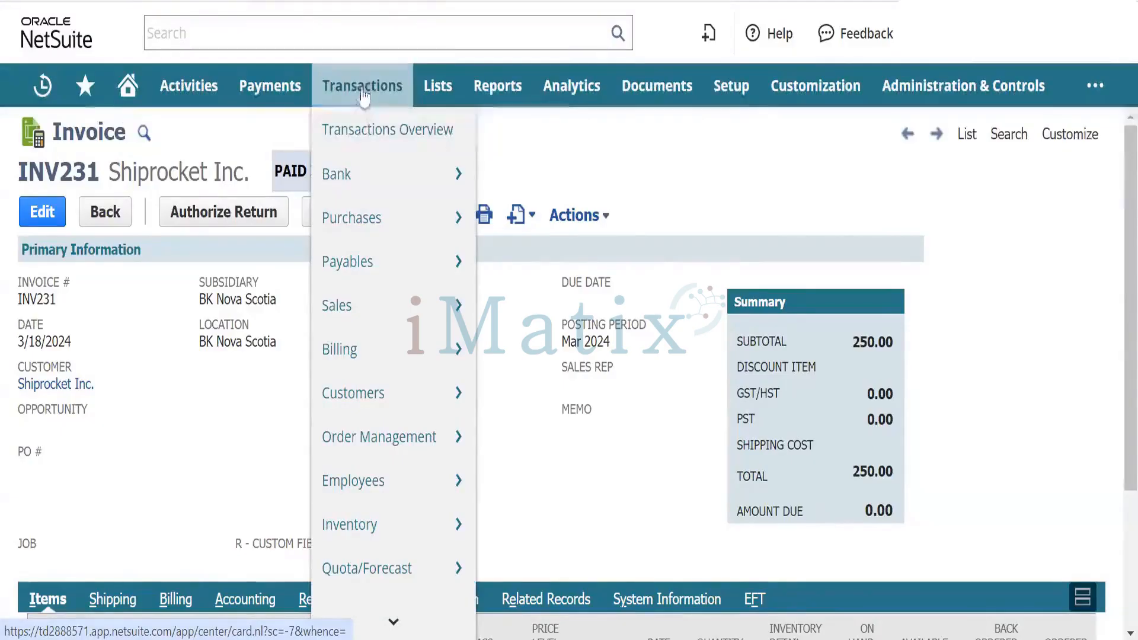
{"action": "mouse_move", "coordinate": [376, 309]}
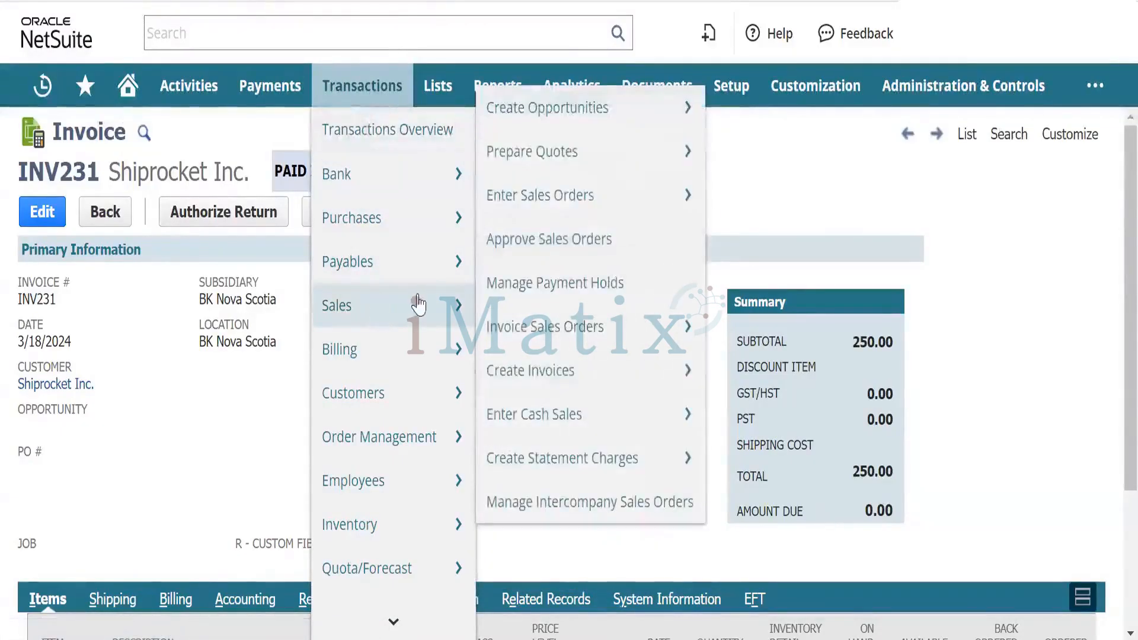
{"action": "mouse_move", "coordinate": [412, 395]}
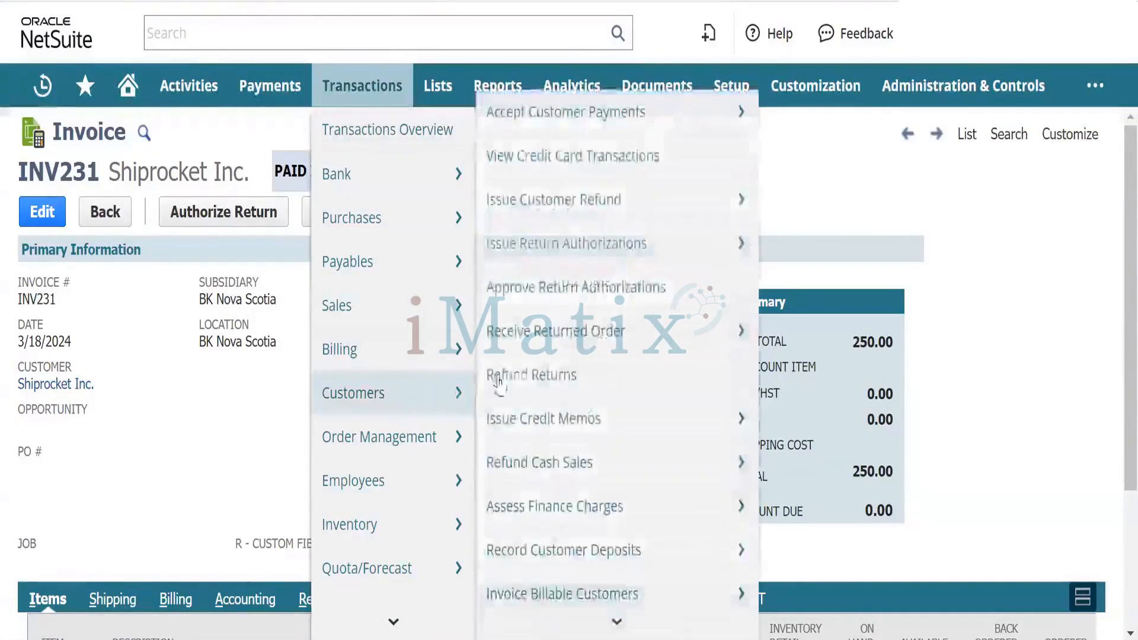
{"action": "mouse_move", "coordinate": [564, 125]}
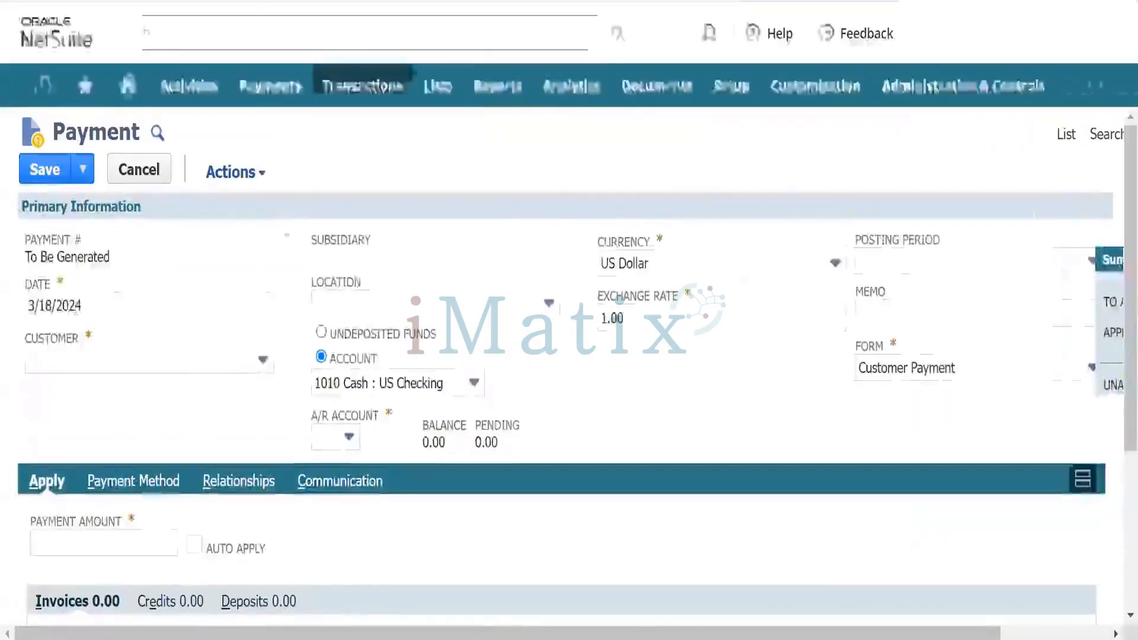
{"action": "left_click", "coordinate": [211, 361]}
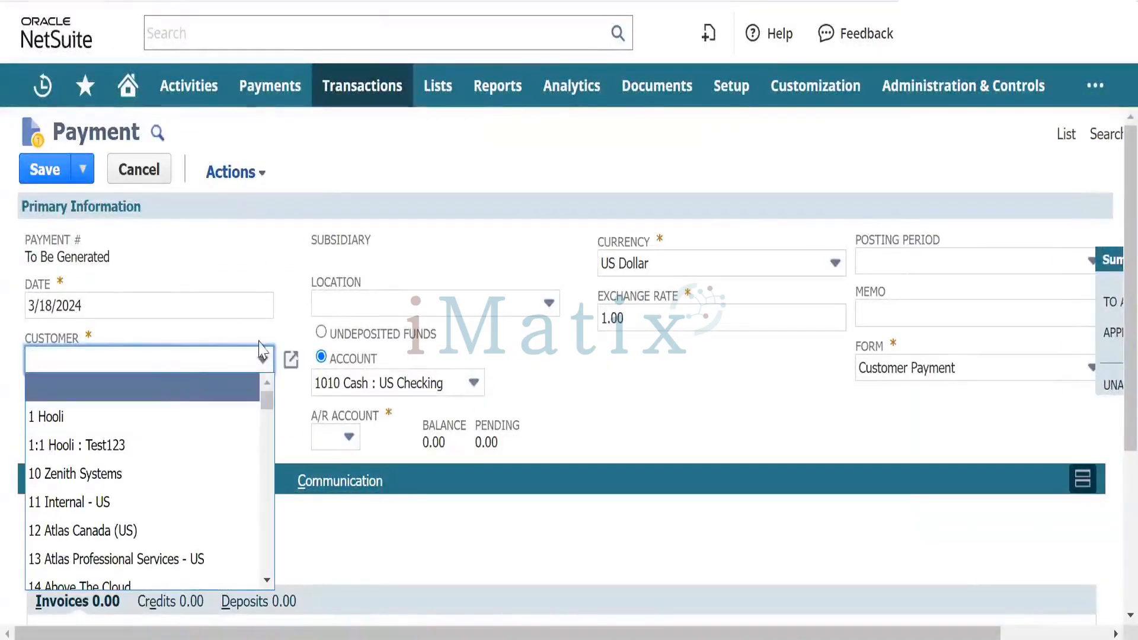
{"action": "left_click", "coordinate": [457, 247]}
{"action": "scroll", "coordinate": [418, 279], "scroll_direction": "down", "scroll_amount": 4}
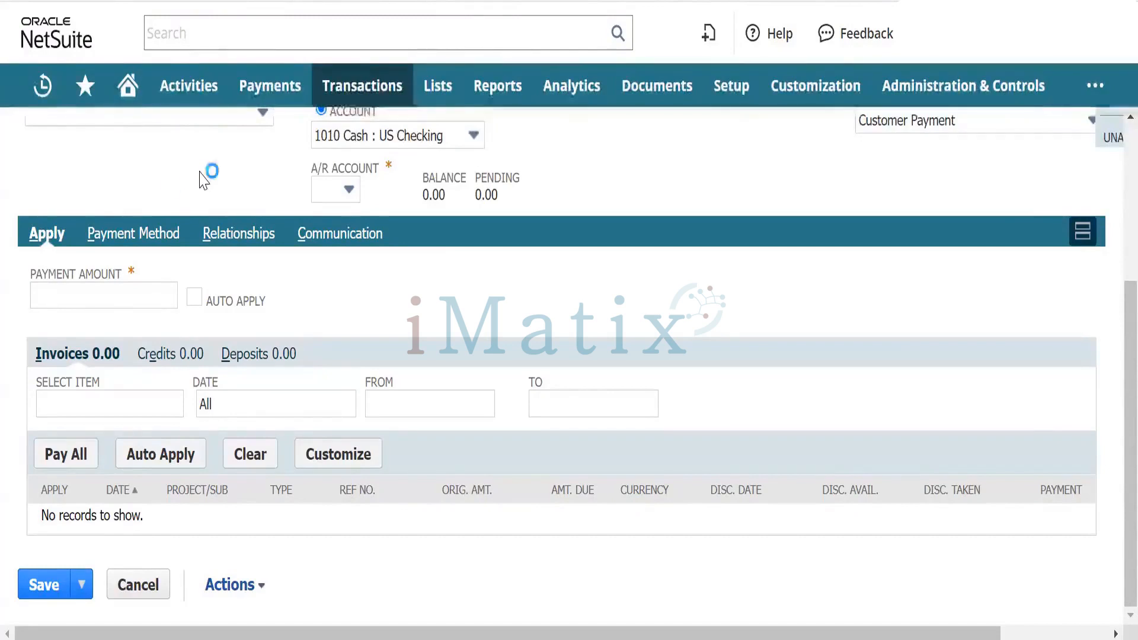
{"action": "scroll", "coordinate": [119, 205], "scroll_direction": "up", "scroll_amount": 4}
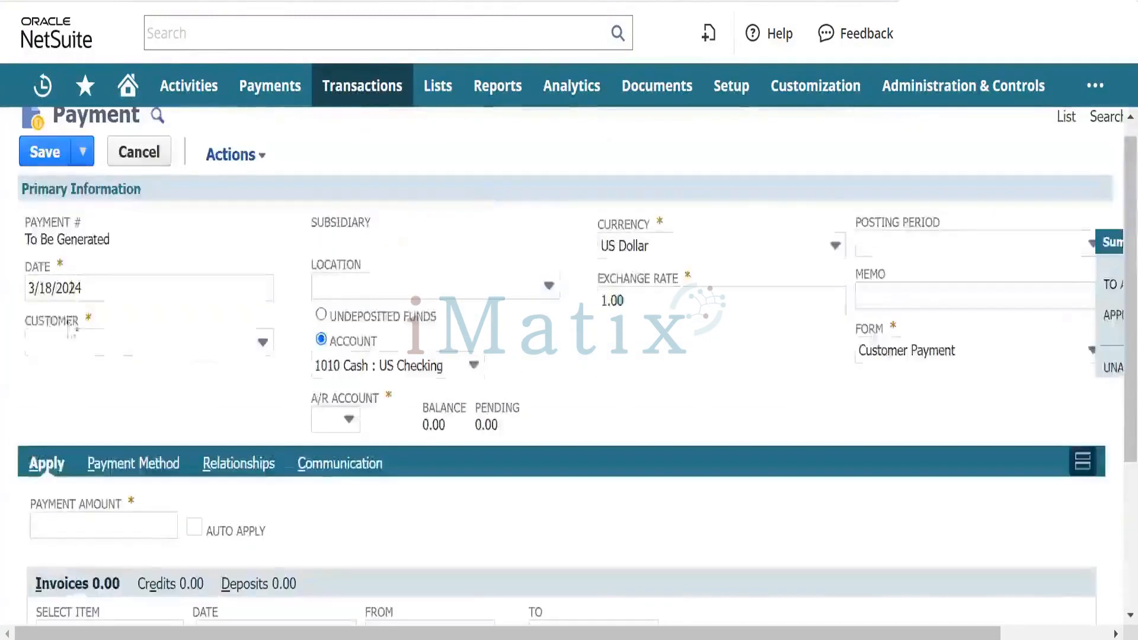
Set the payment's customer to Shiprocket Inc
{"action": "left_click", "coordinate": [119, 343]}
{"action": "type", "text": "Shiprocket Inc."}
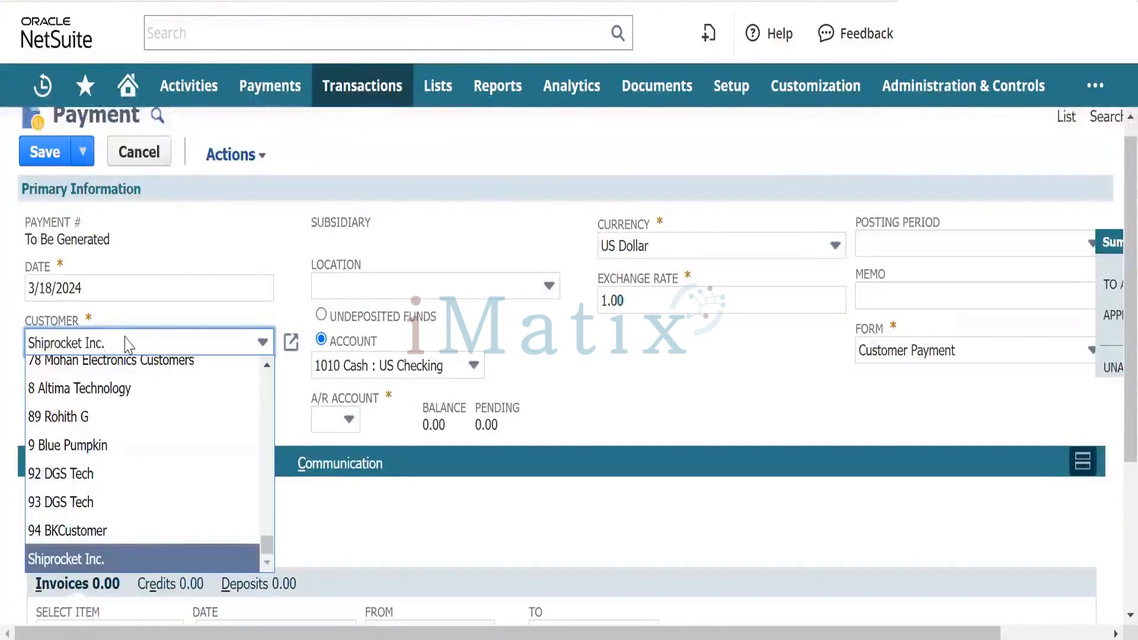
{"action": "left_click", "coordinate": [81, 557]}
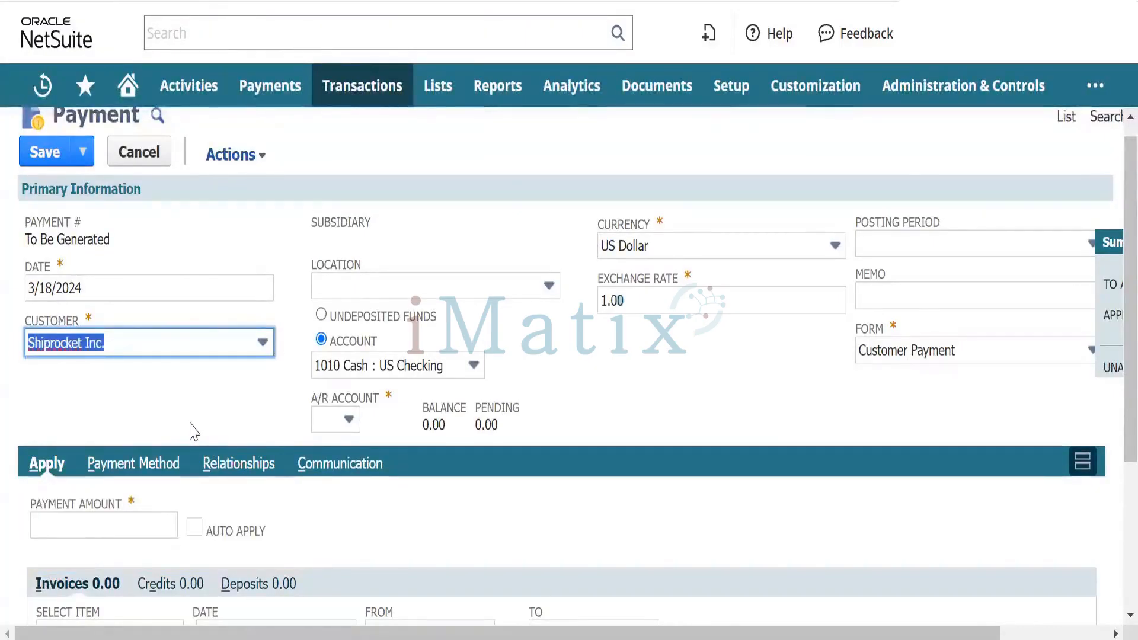
{"action": "key", "text": "Tab"}
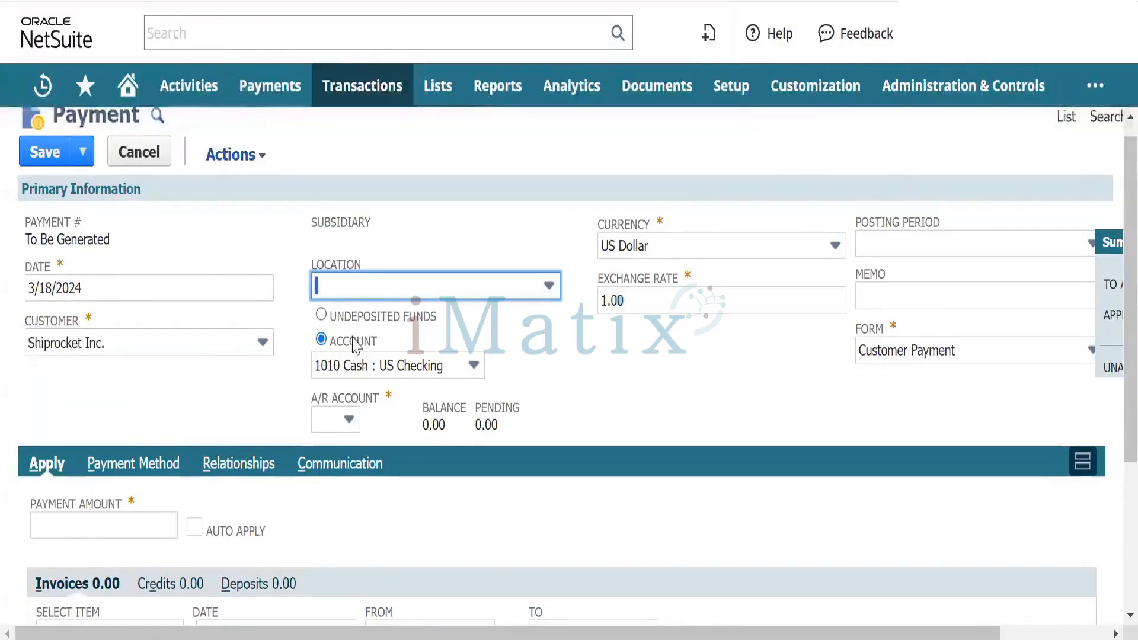
{"action": "scroll", "coordinate": [382, 288], "scroll_direction": "down", "scroll_amount": 1}
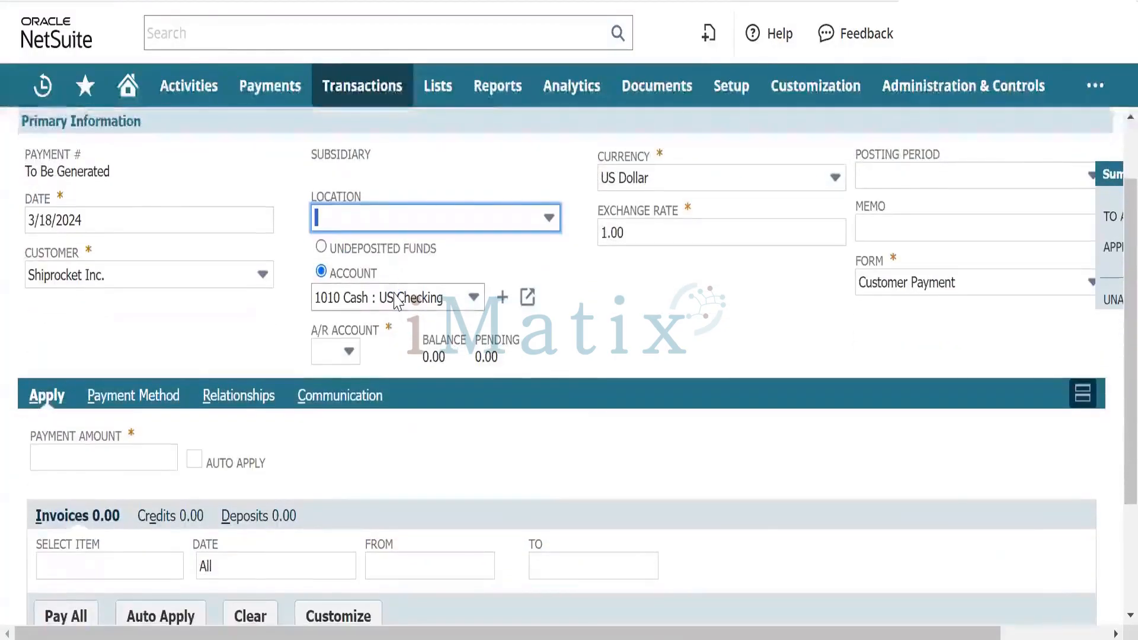
Set the customer payment's deposit account to 100050 HSBC Bank - CAD
{"action": "left_click", "coordinate": [397, 301]}
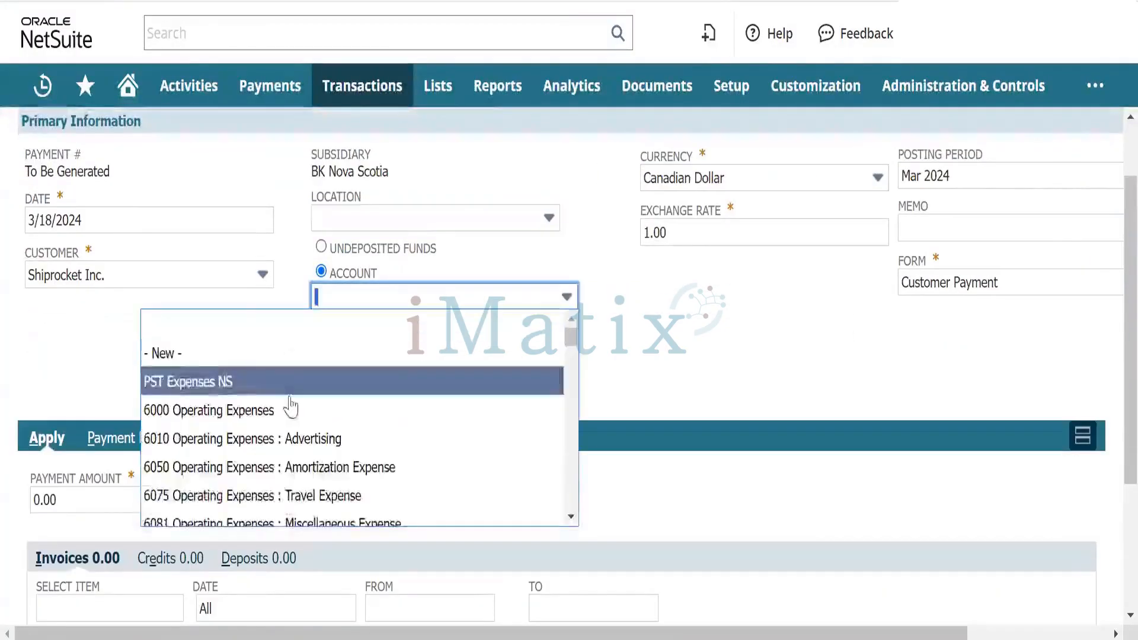
{"action": "scroll", "coordinate": [249, 426], "scroll_direction": "down", "scroll_amount": 5}
{"action": "scroll", "coordinate": [231, 463], "scroll_direction": "down", "scroll_amount": 10}
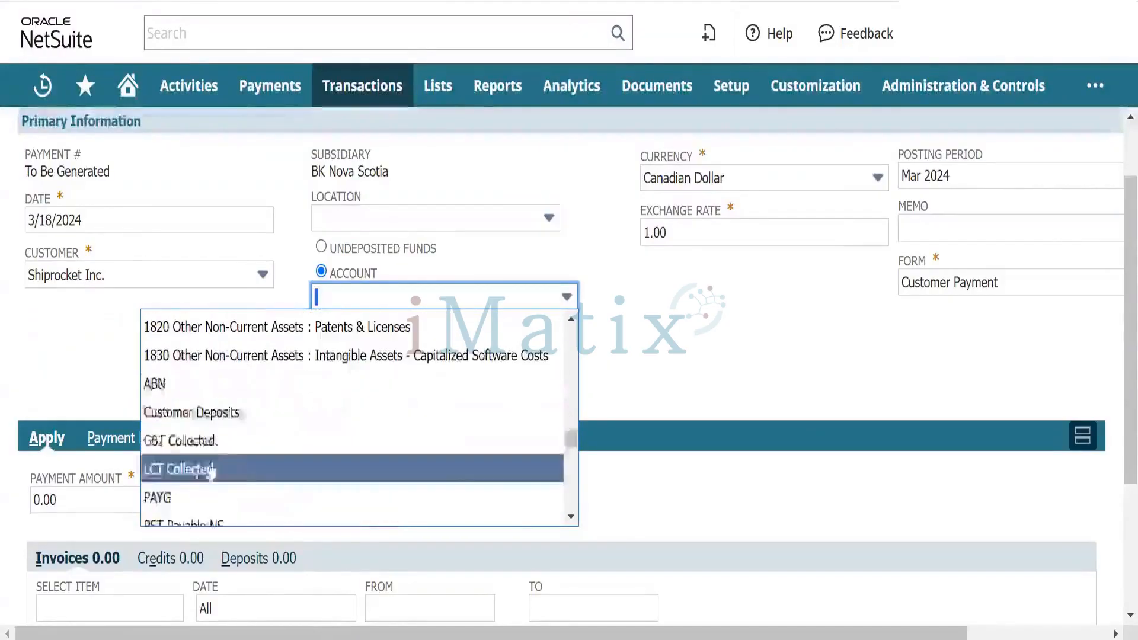
{"action": "scroll", "coordinate": [223, 462], "scroll_direction": "down", "scroll_amount": 1}
{"action": "scroll", "coordinate": [224, 463], "scroll_direction": "up", "scroll_amount": 10}
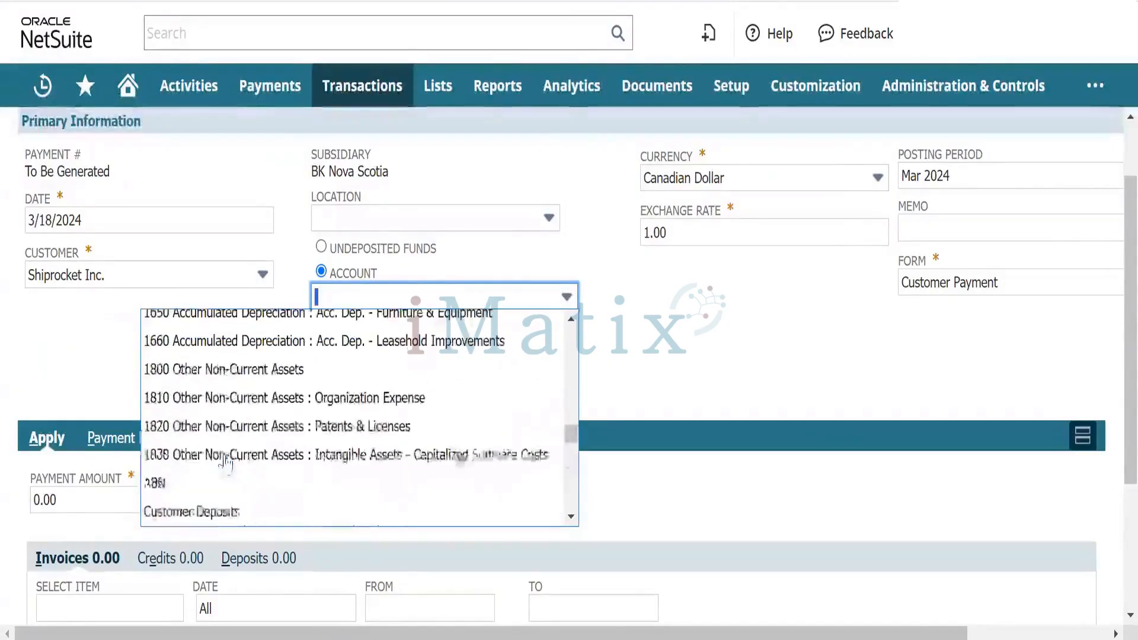
{"action": "scroll", "coordinate": [226, 463], "scroll_direction": "down", "scroll_amount": 12}
{"action": "scroll", "coordinate": [225, 463], "scroll_direction": "down", "scroll_amount": 10}
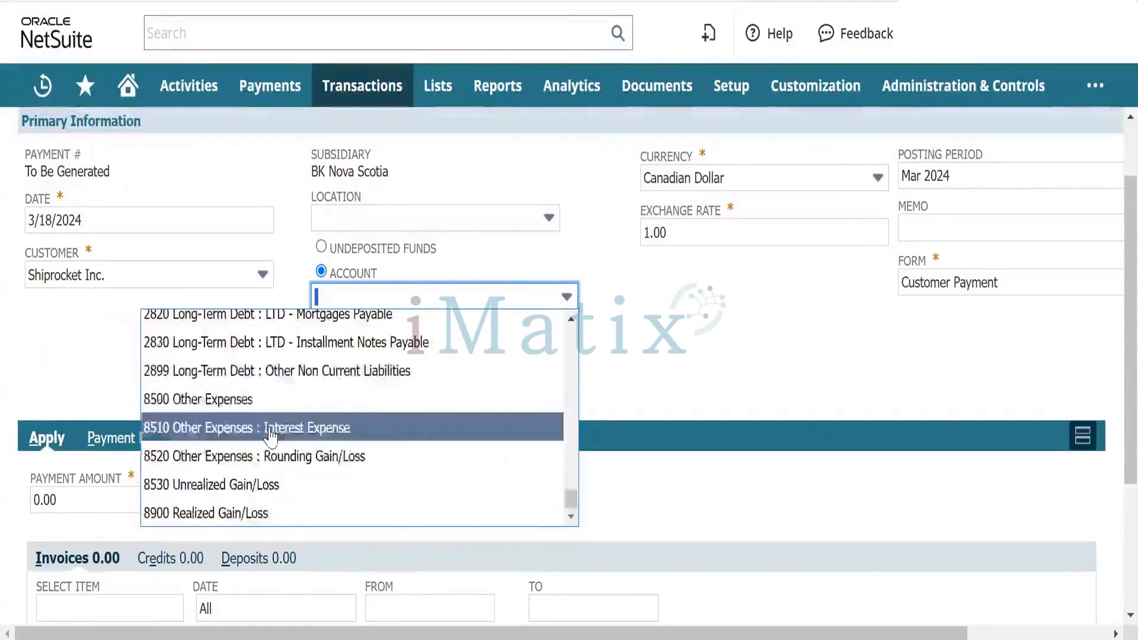
{"action": "scroll", "coordinate": [267, 442], "scroll_direction": "up", "scroll_amount": 15}
{"action": "scroll", "coordinate": [271, 439], "scroll_direction": "up", "scroll_amount": 5}
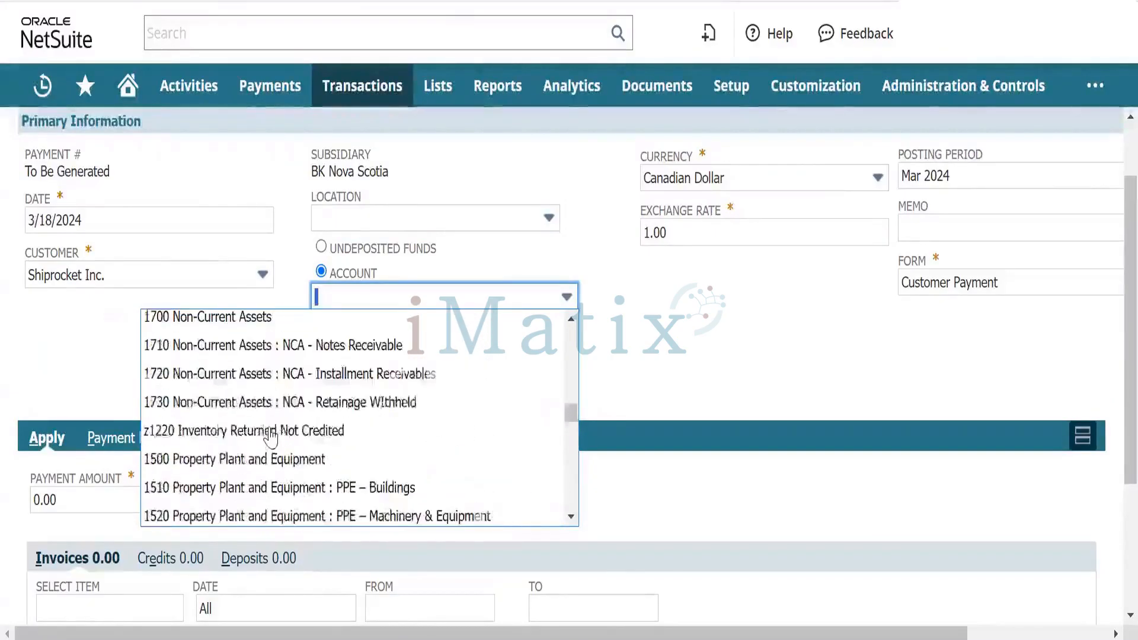
{"action": "scroll", "coordinate": [271, 436], "scroll_direction": "up", "scroll_amount": 6}
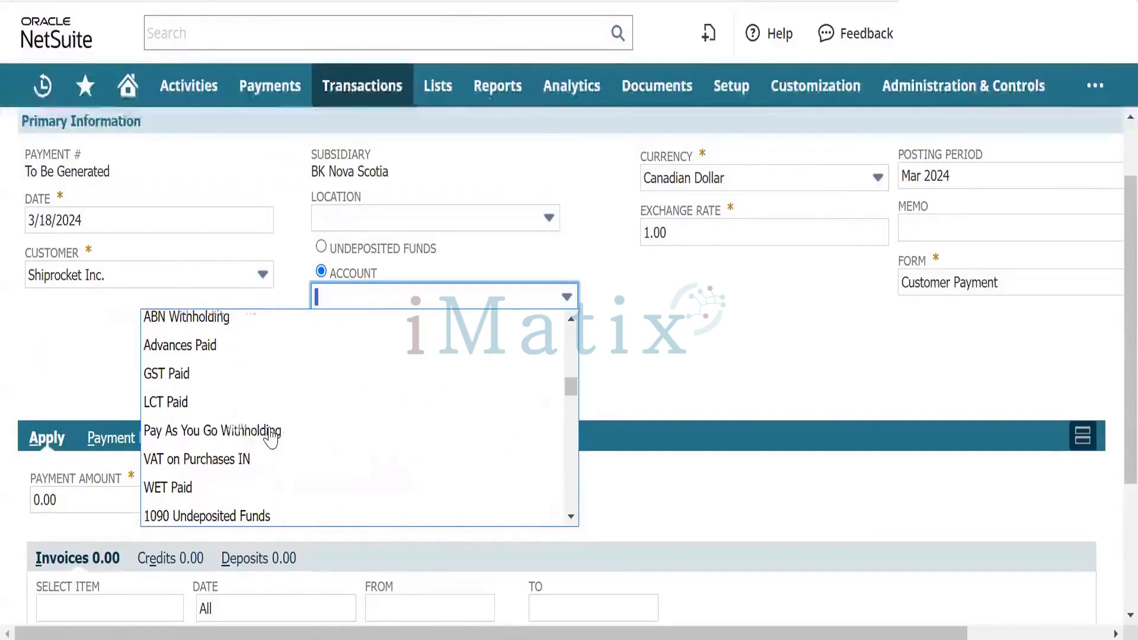
{"action": "scroll", "coordinate": [254, 454], "scroll_direction": "down", "scroll_amount": 1}
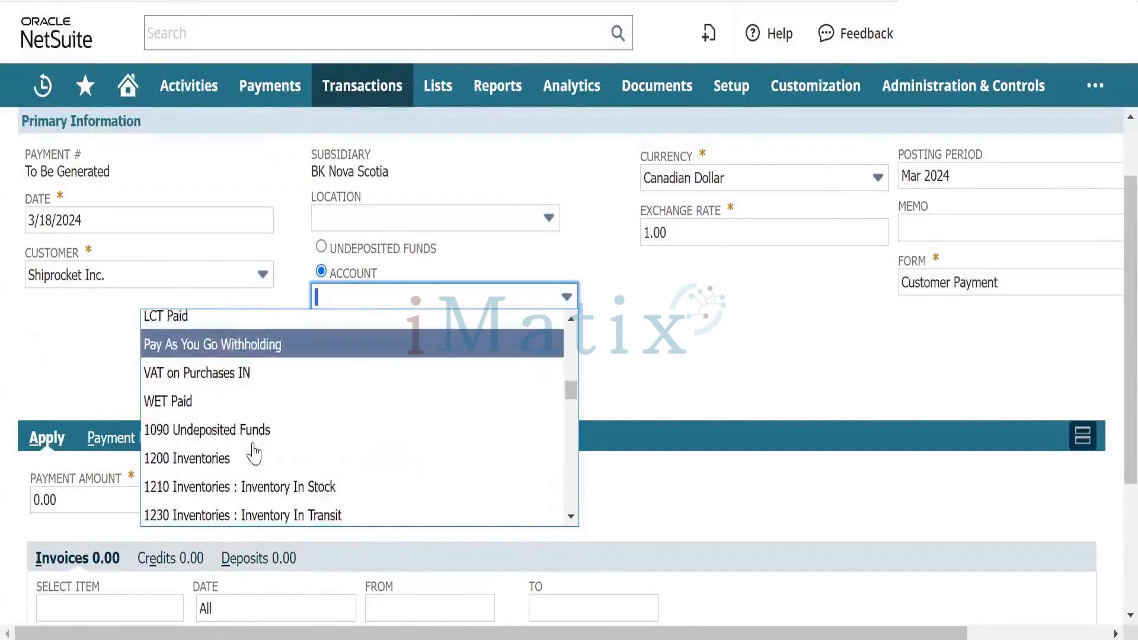
{"action": "scroll", "coordinate": [255, 452], "scroll_direction": "up", "scroll_amount": 2}
{"action": "scroll", "coordinate": [254, 453], "scroll_direction": "up", "scroll_amount": 5}
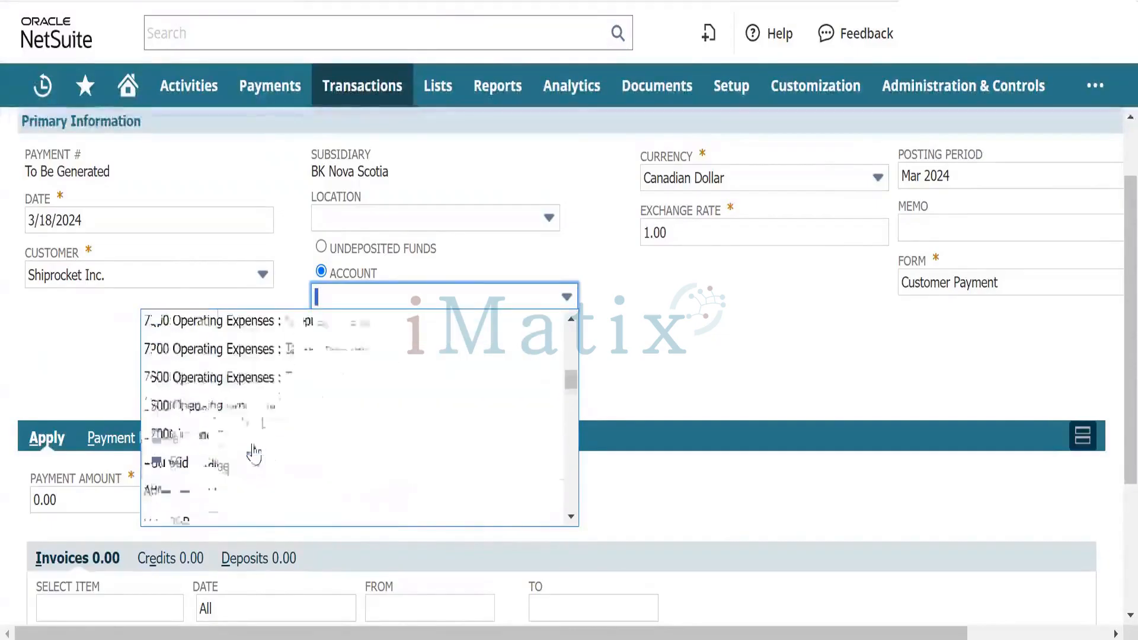
{"action": "scroll", "coordinate": [254, 454], "scroll_direction": "up", "scroll_amount": 5}
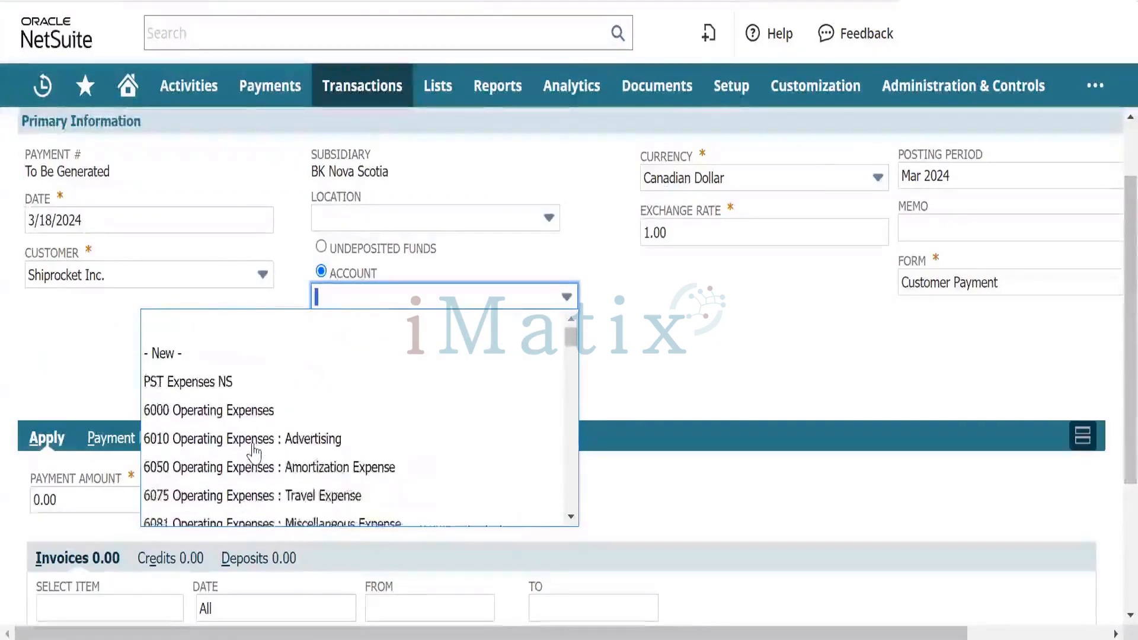
{"action": "scroll", "coordinate": [254, 454], "scroll_direction": "down", "scroll_amount": 8}
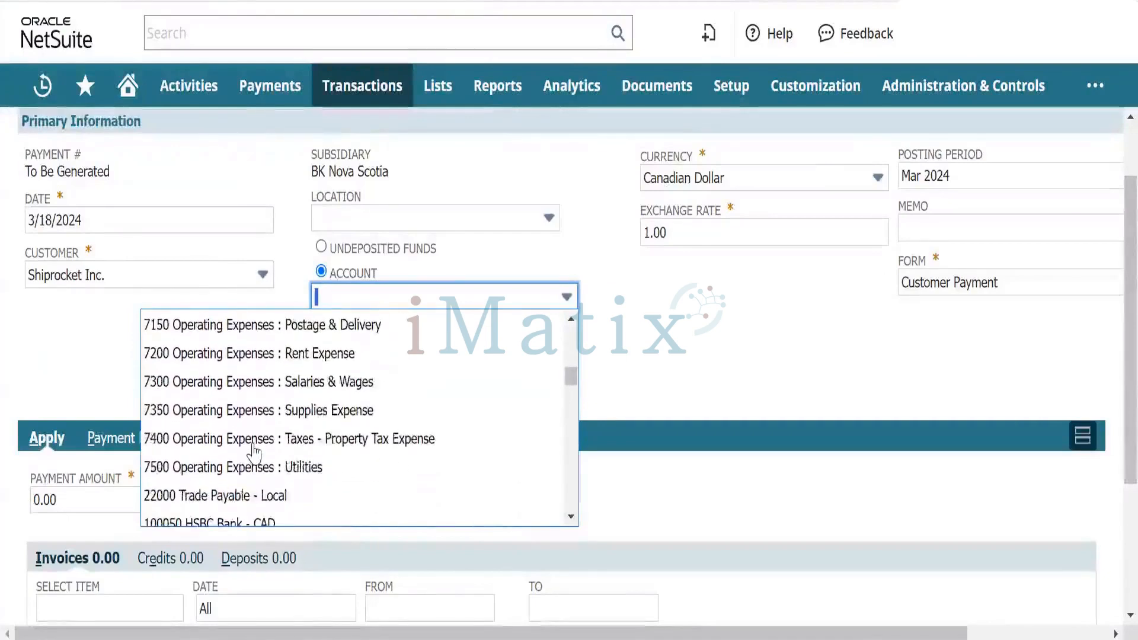
{"action": "scroll", "coordinate": [254, 453], "scroll_direction": "down", "scroll_amount": 2}
{"action": "left_click", "coordinate": [258, 389]}
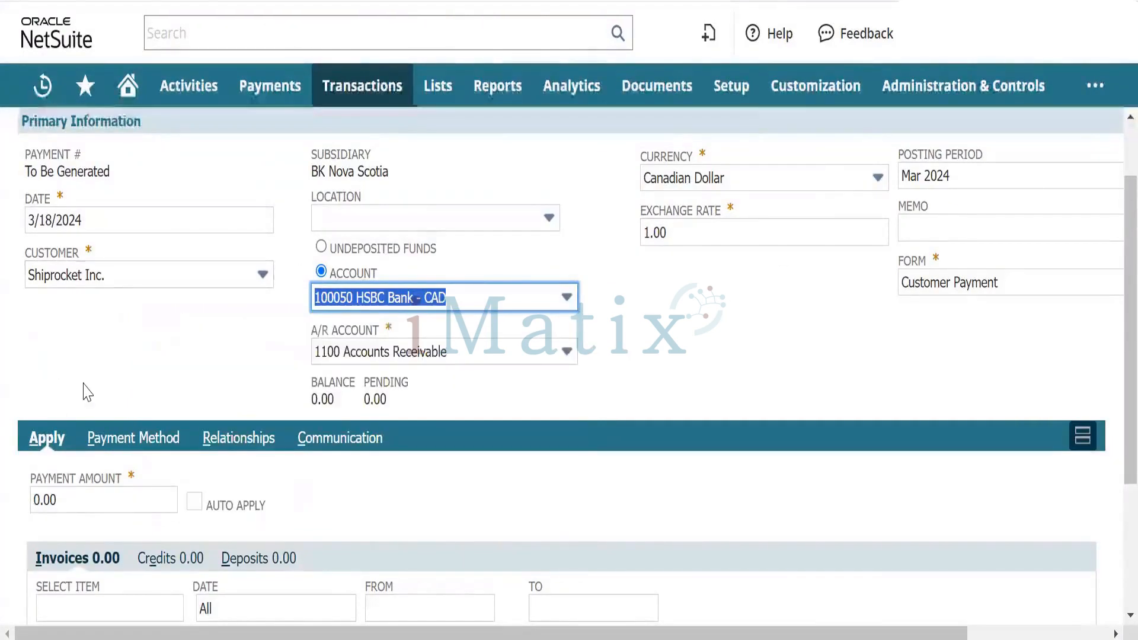
Enter a payment amount of 500.00 on the customer payment
{"action": "scroll", "coordinate": [83, 389], "scroll_direction": "down", "scroll_amount": 3}
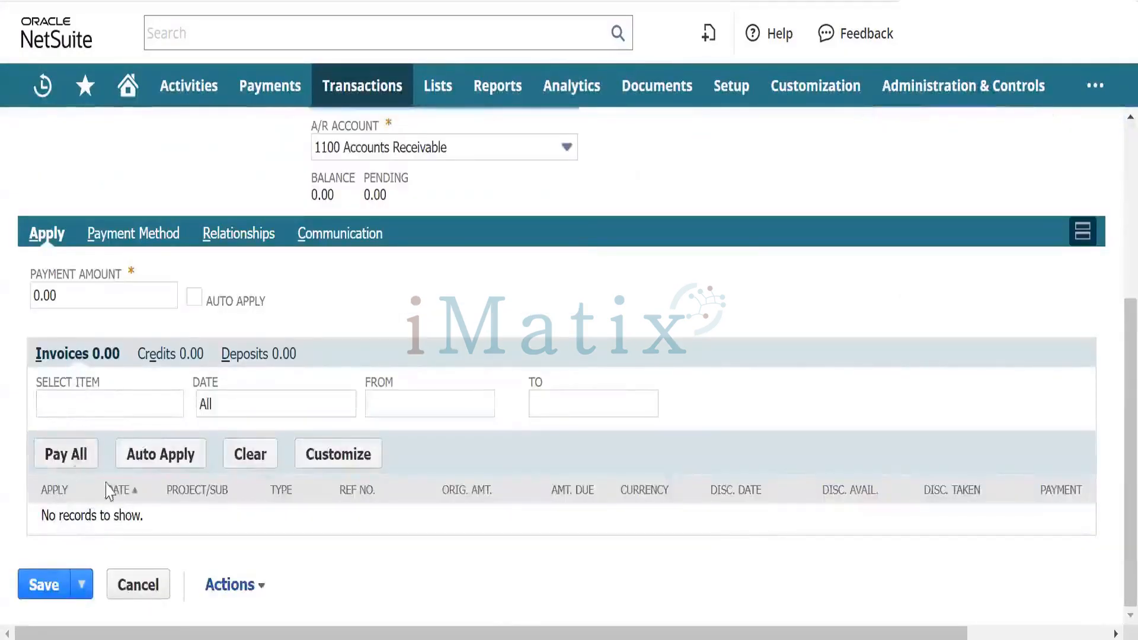
{"action": "scroll", "coordinate": [94, 373], "scroll_direction": "up", "scroll_amount": 2}
{"action": "left_click", "coordinate": [101, 386]}
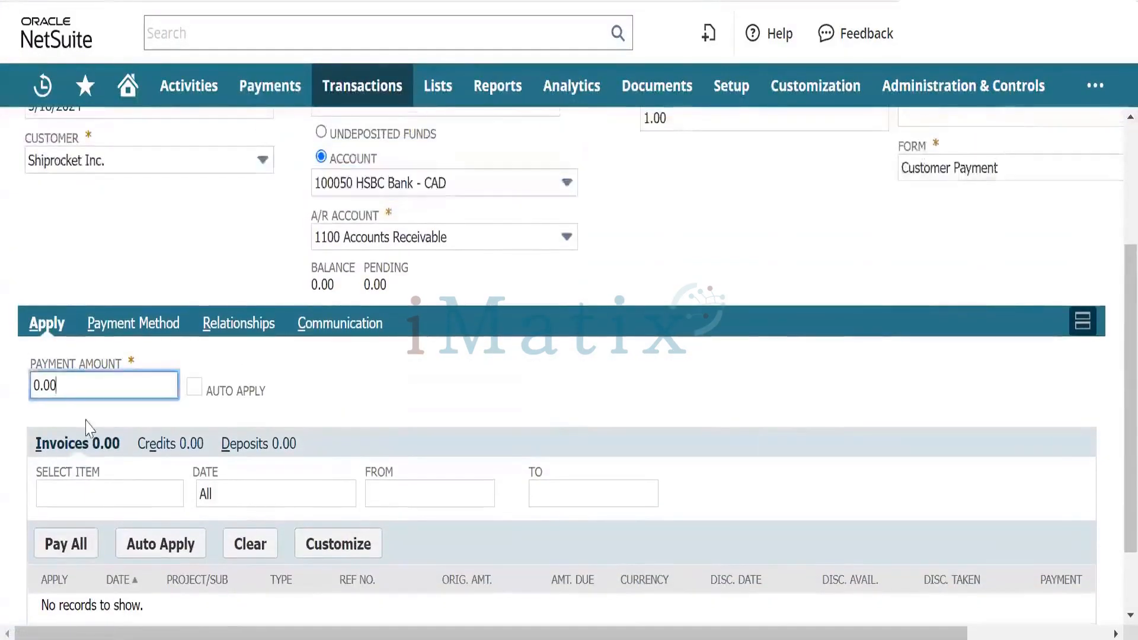
{"action": "key", "text": "BackSpace"}
{"action": "key", "text": "BackSpace"}
{"action": "key", "text": "BackSpace"}
{"action": "key", "text": "BackSpace"}
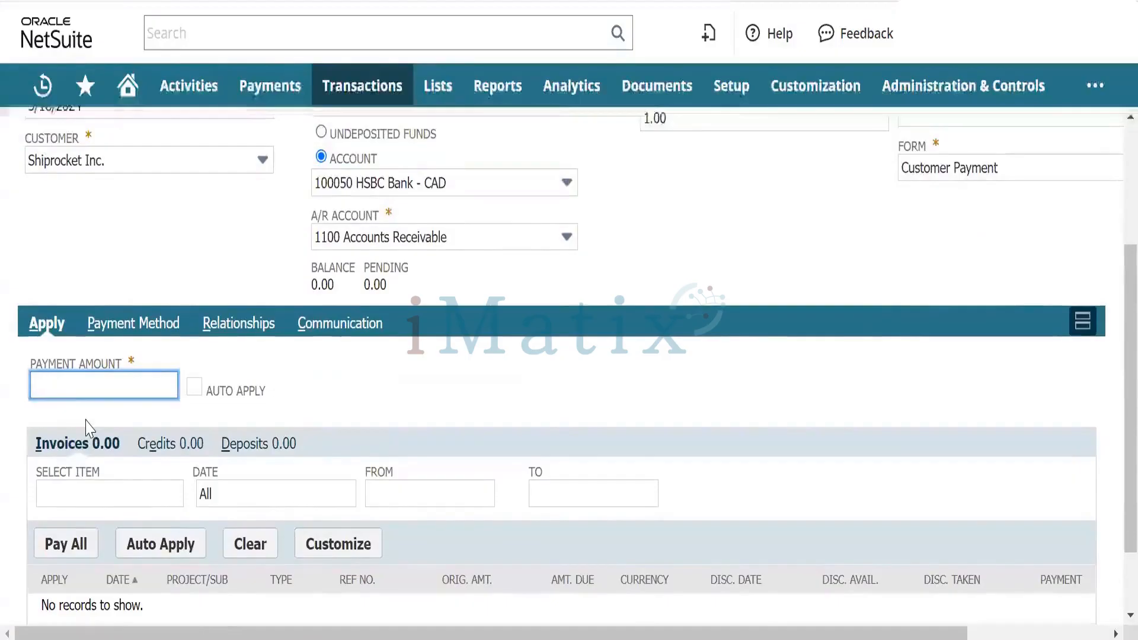
{"action": "type", "text": "500"}
{"action": "key", "text": "Tab"}
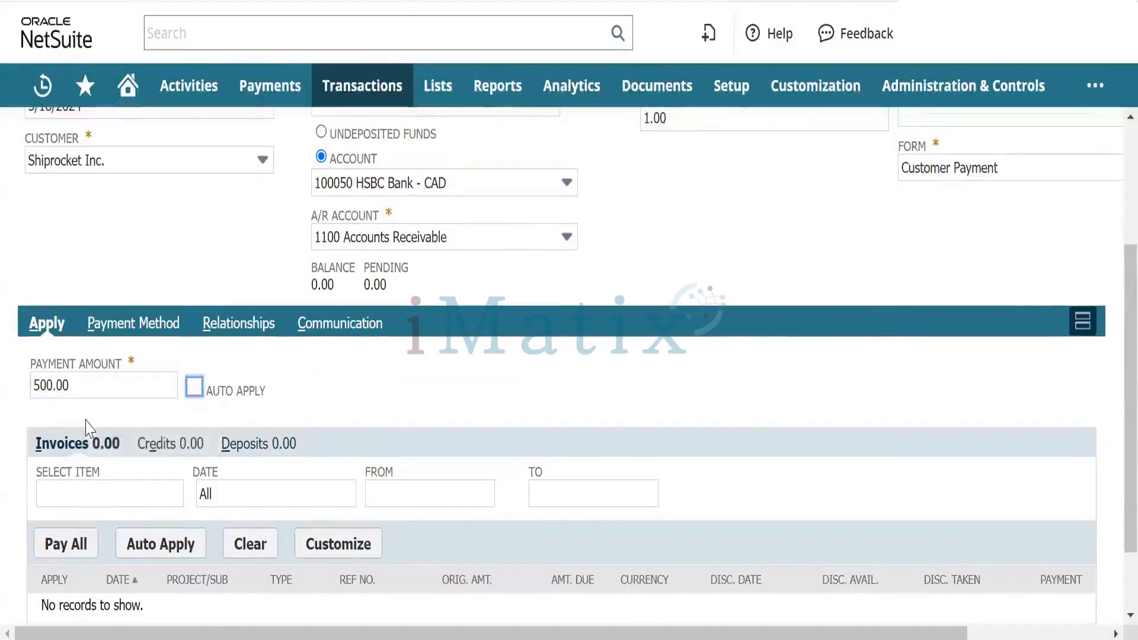
Review the unsaved payment's primary information and its section for applying invoices, credits and deposits
{"action": "scroll", "coordinate": [148, 303], "scroll_direction": "up", "scroll_amount": 5}
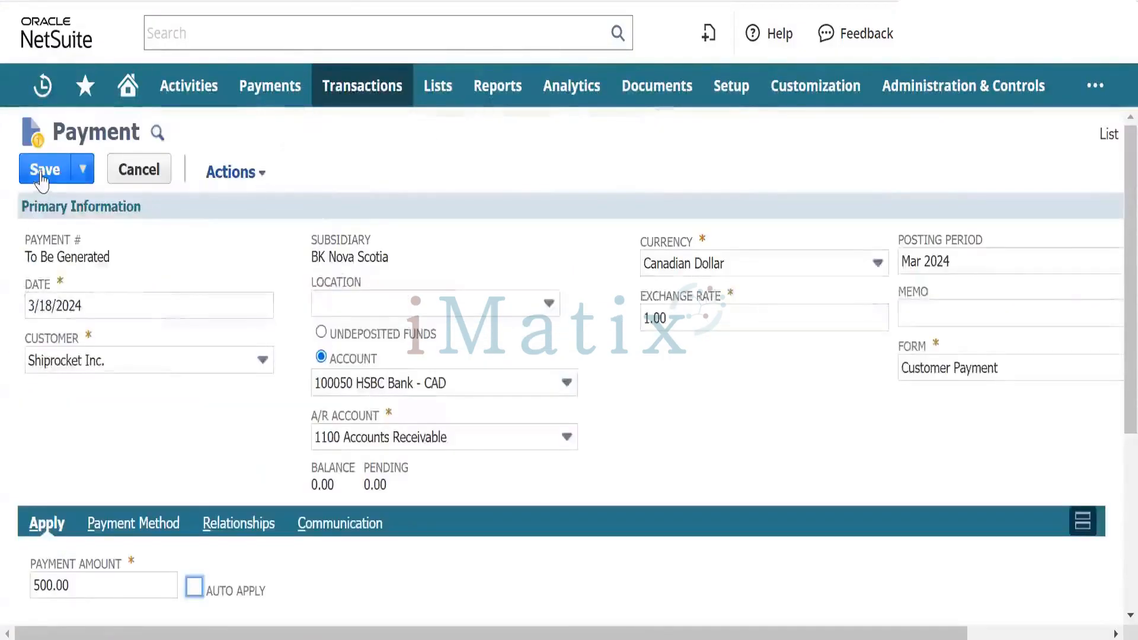
{"action": "scroll", "coordinate": [190, 396], "scroll_direction": "down", "scroll_amount": 5}
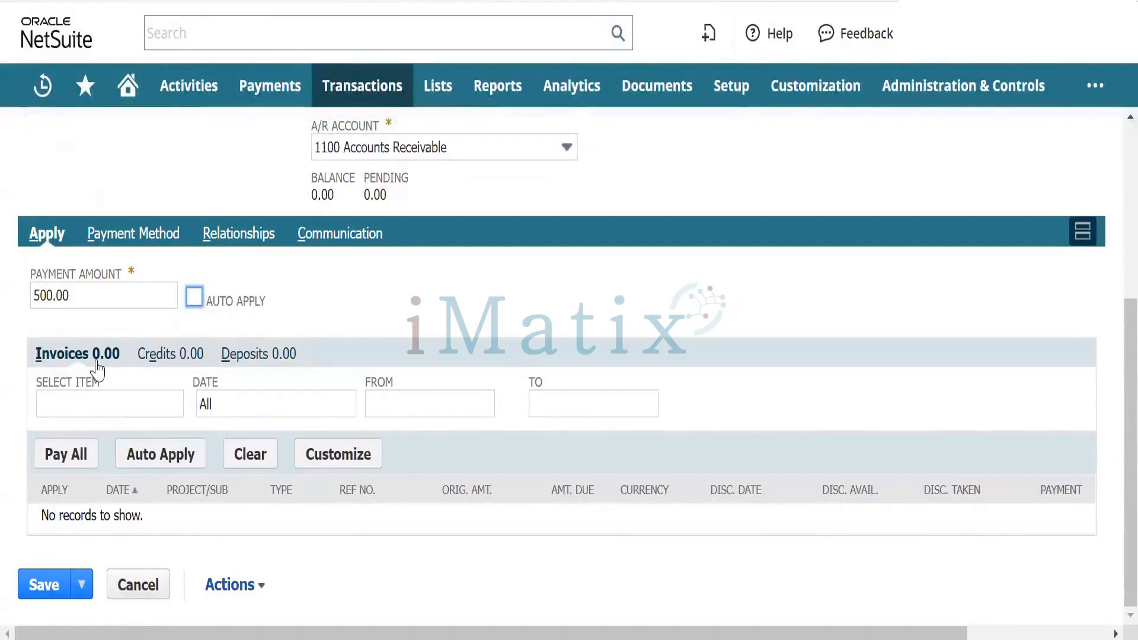
{"action": "scroll", "coordinate": [177, 194], "scroll_direction": "up", "scroll_amount": 5}
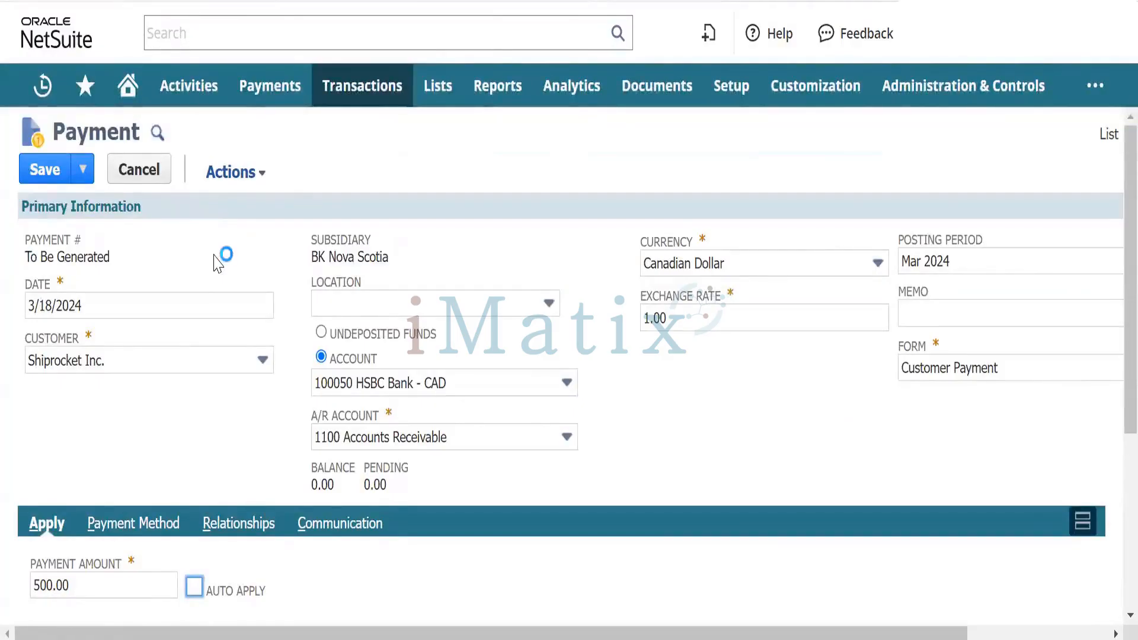
{"action": "scroll", "coordinate": [155, 465], "scroll_direction": "down", "scroll_amount": 2}
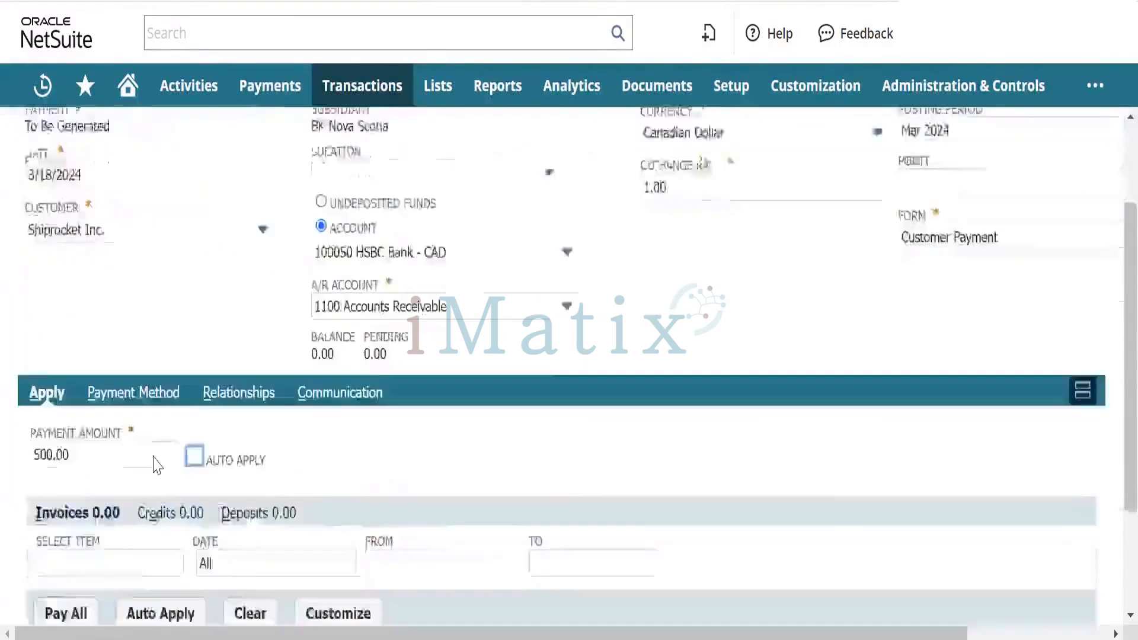
{"action": "scroll", "coordinate": [156, 465], "scroll_direction": "down", "scroll_amount": 2}
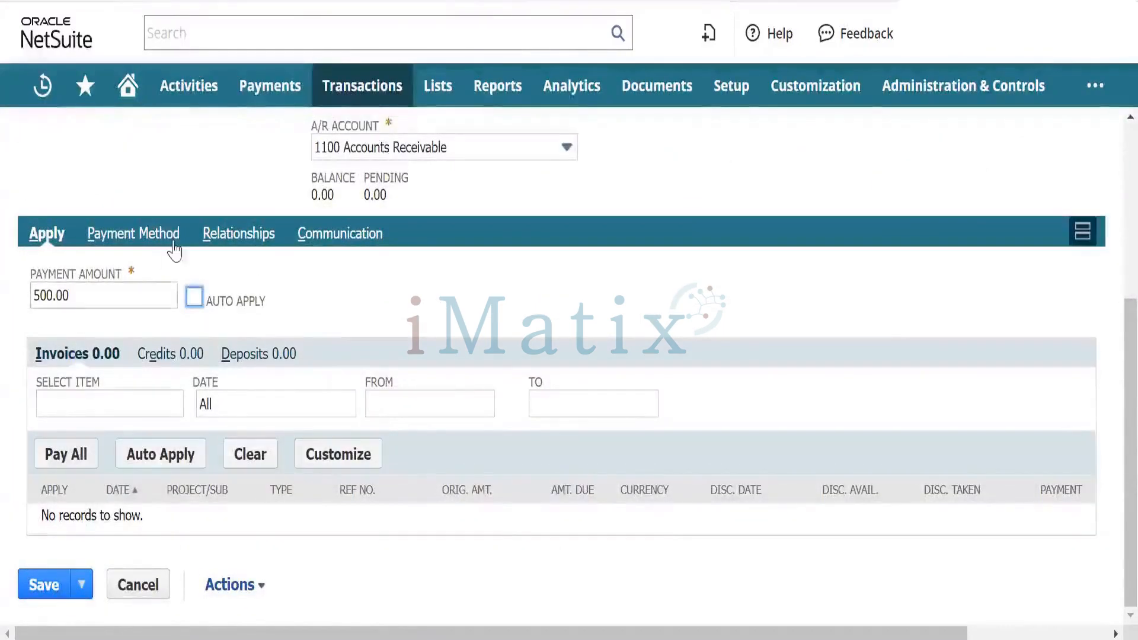
{"action": "scroll", "coordinate": [137, 264], "scroll_direction": "up", "scroll_amount": 5}
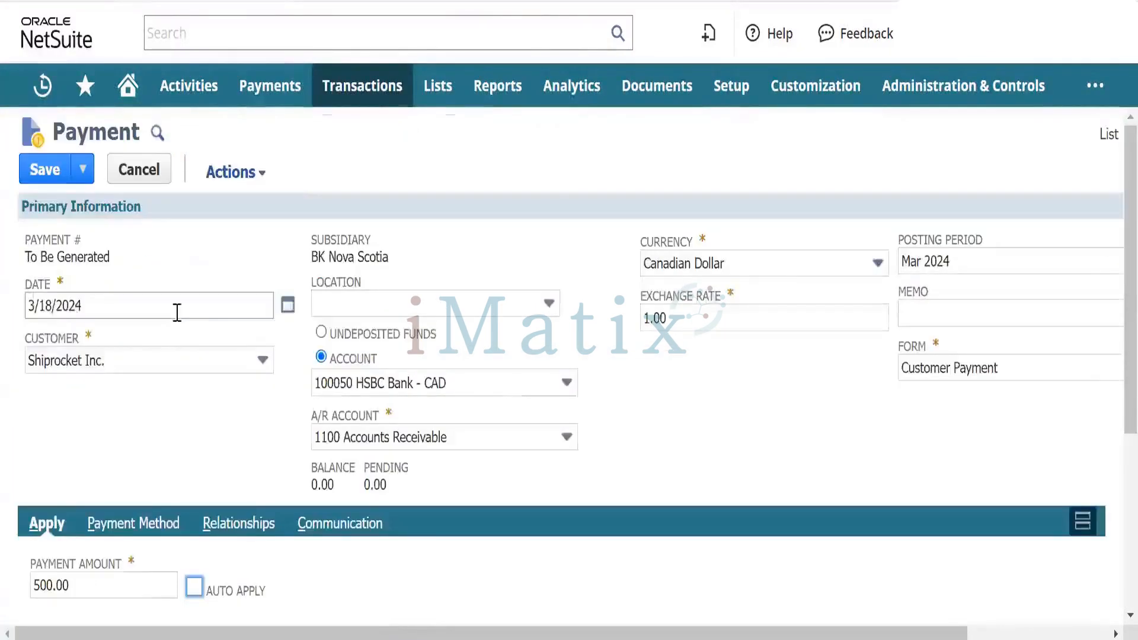
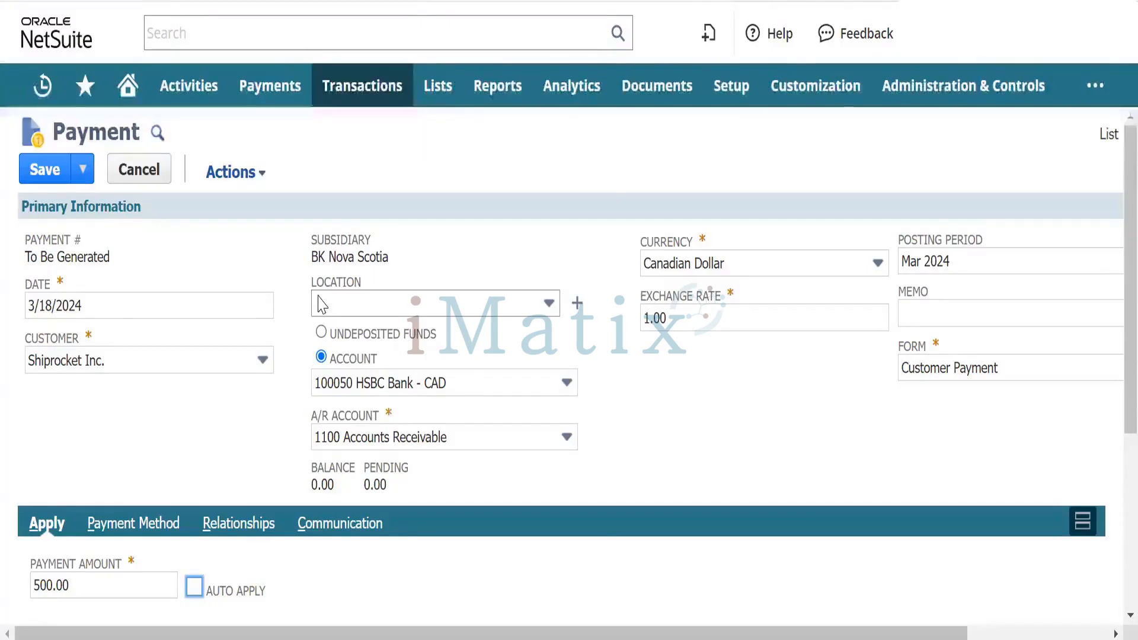
{"action": "left_click", "coordinate": [321, 302]}
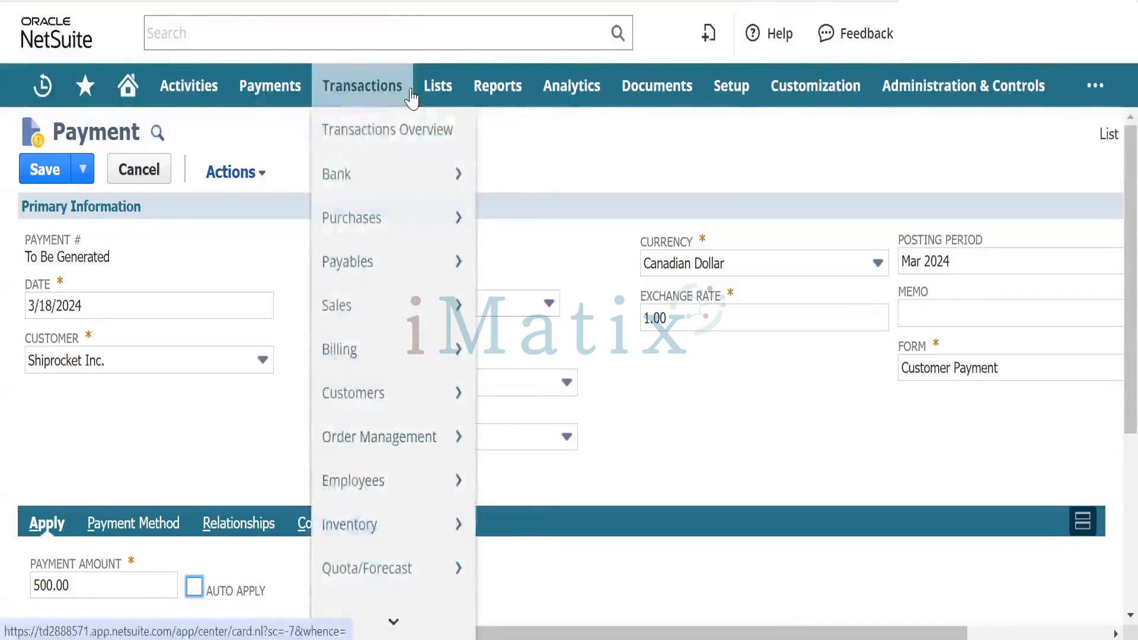
Open the chart of accounts, discarding the unsaved customer payment
{"action": "mouse_move", "coordinate": [427, 95]}
{"action": "mouse_move", "coordinate": [456, 177]}
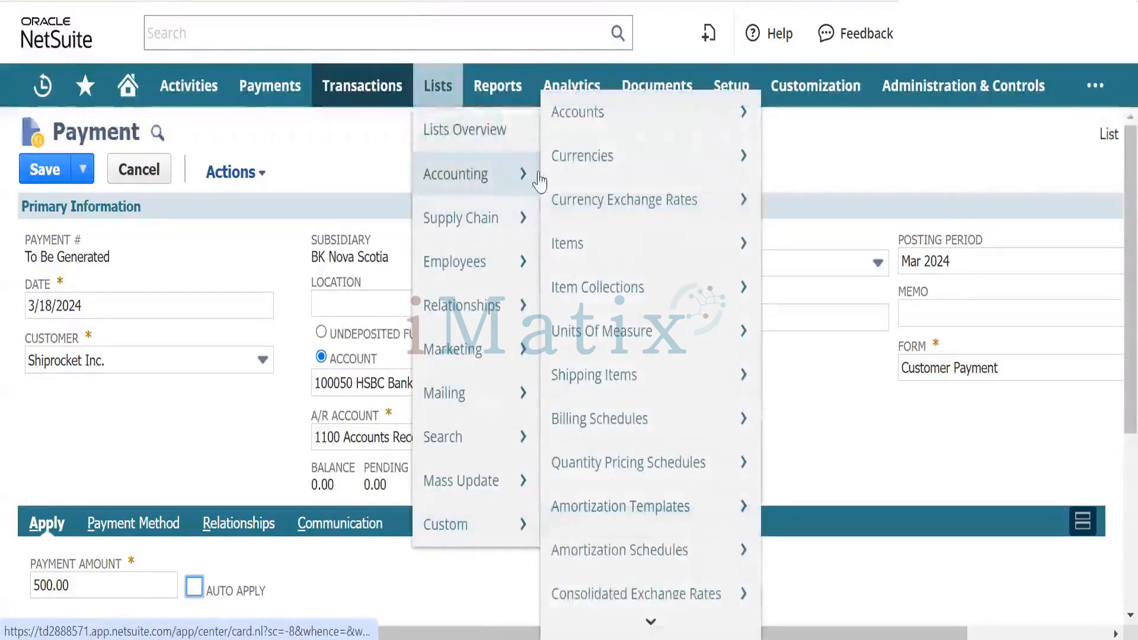
{"action": "mouse_move", "coordinate": [624, 177]}
{"action": "left_click", "coordinate": [630, 114]}
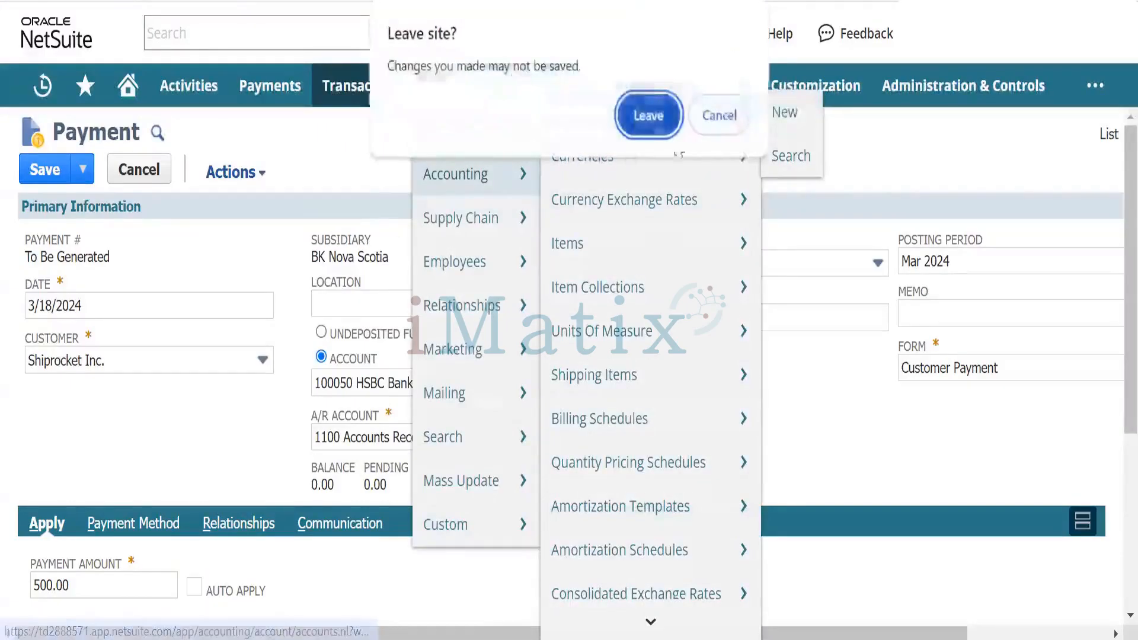
{"action": "left_click", "coordinate": [652, 132]}
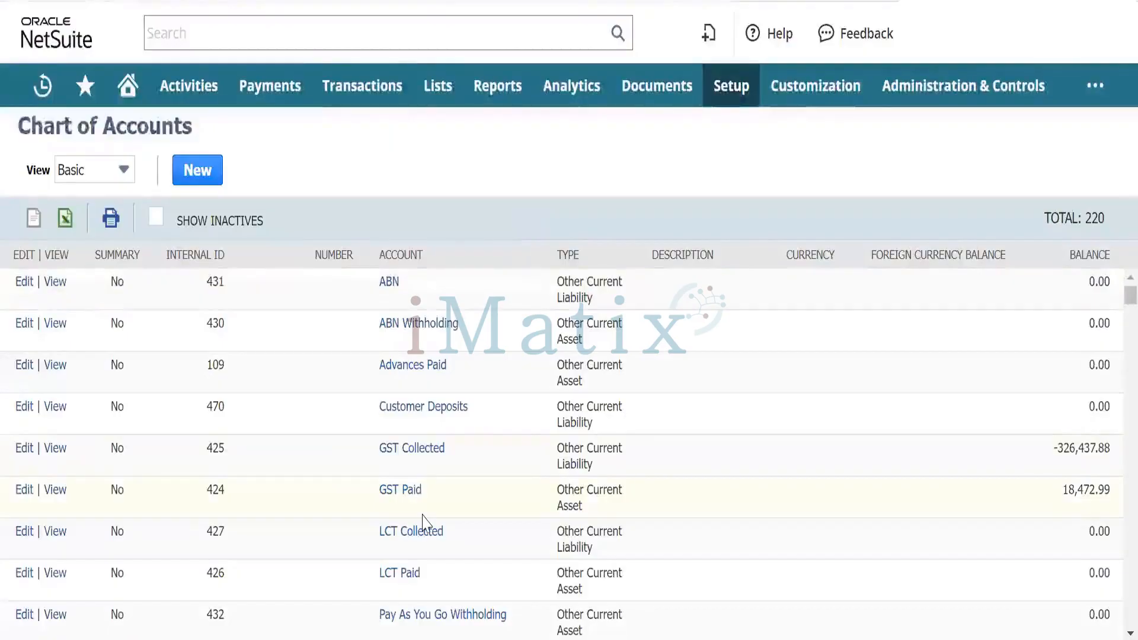
Search the chart of accounts page for "customer" and examine the account type of Customer Deposits
{"action": "key", "text": "ctrl+f"}
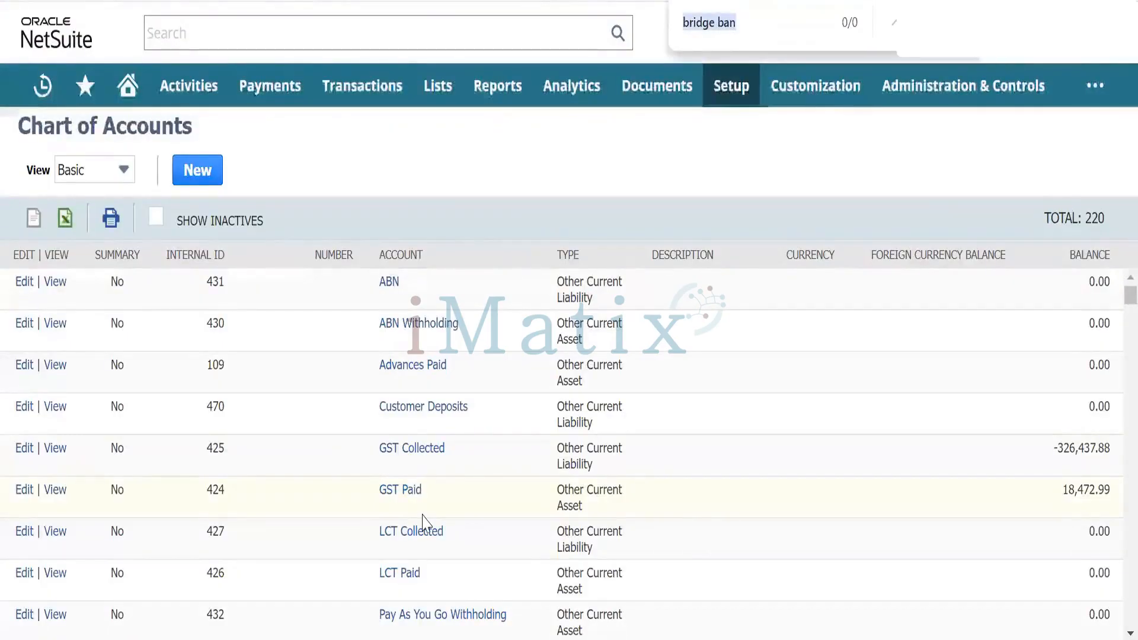
{"action": "type", "text": "cust"}
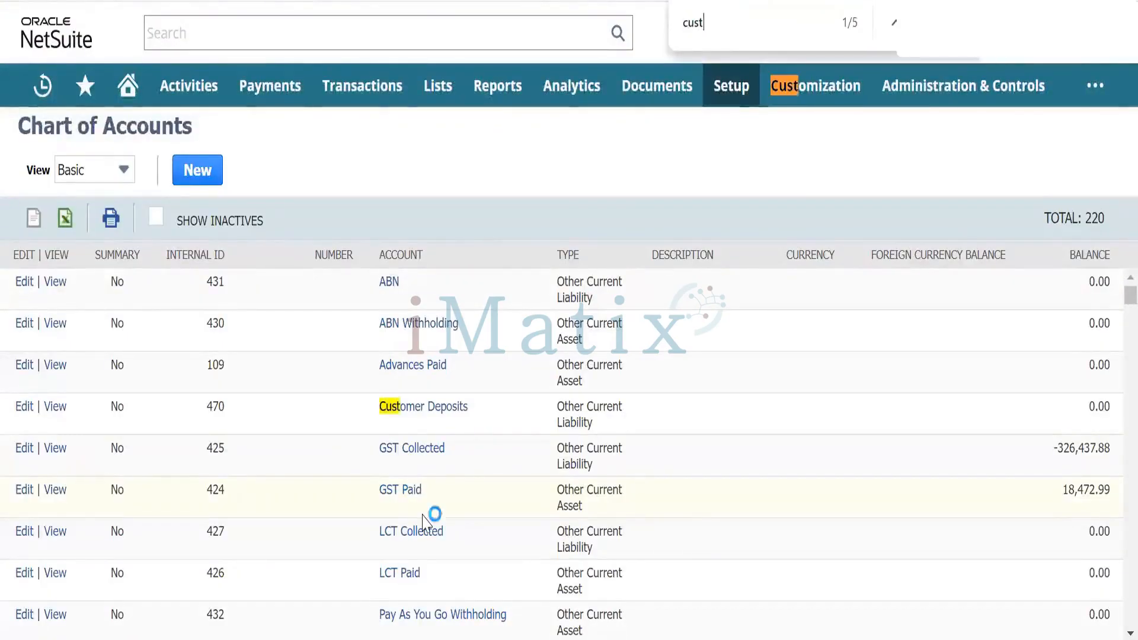
{"action": "type", "text": "omer"}
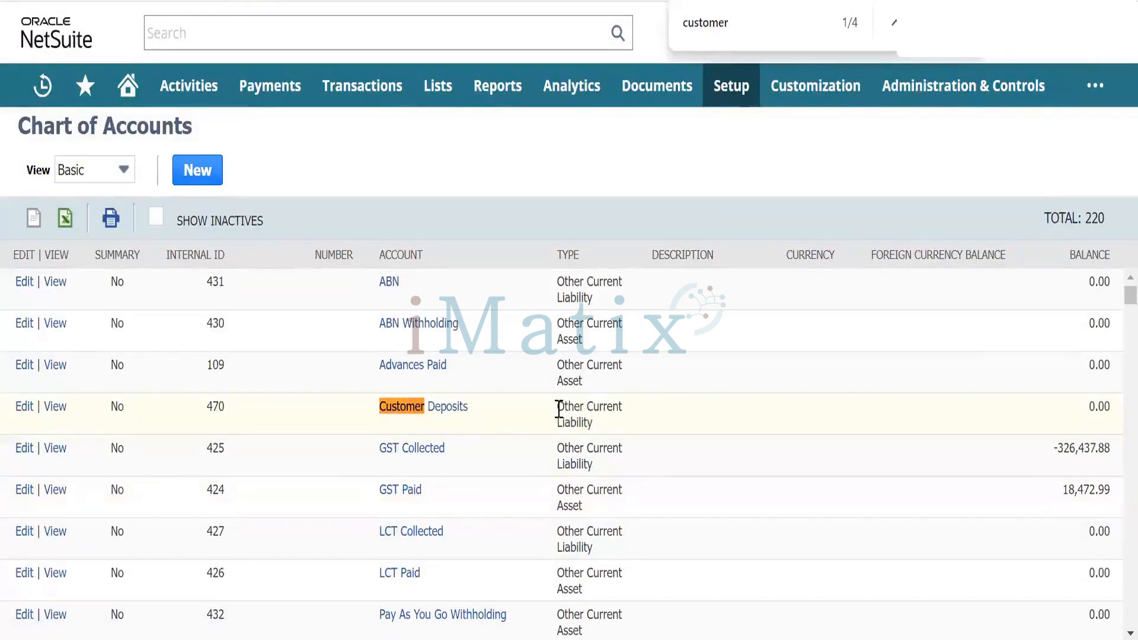
{"action": "left_click_drag", "start_coordinate": [559, 409], "coordinate": [611, 428]}
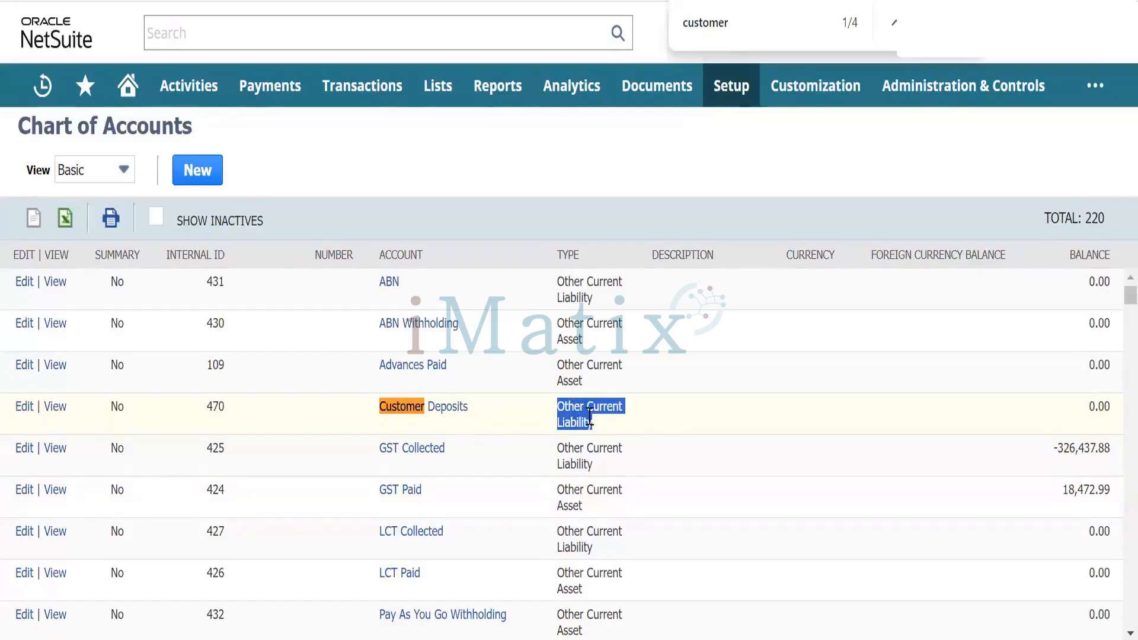
{"action": "scroll", "coordinate": [514, 428], "scroll_direction": "down", "scroll_amount": 1}
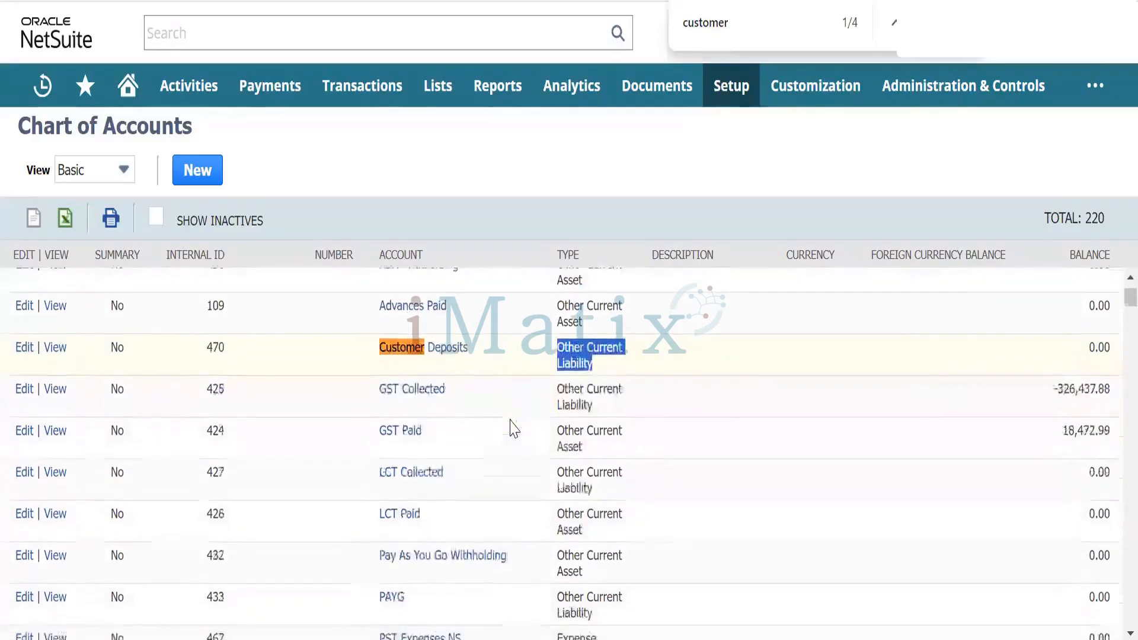
{"action": "scroll", "coordinate": [513, 428], "scroll_direction": "up", "scroll_amount": 1}
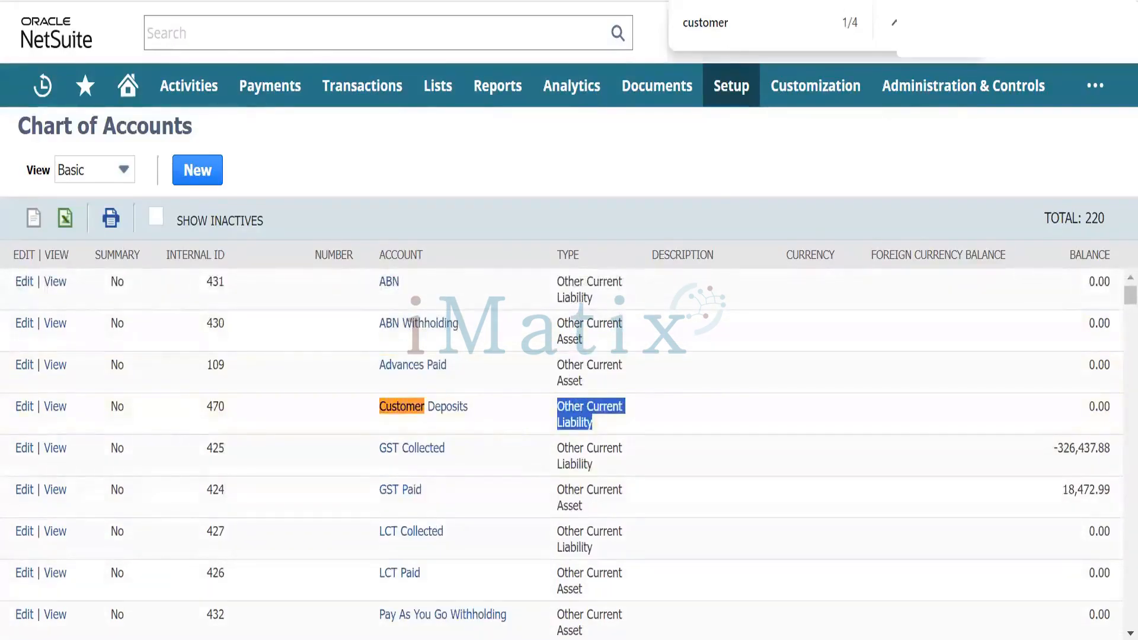
{"action": "key", "text": "Escape"}
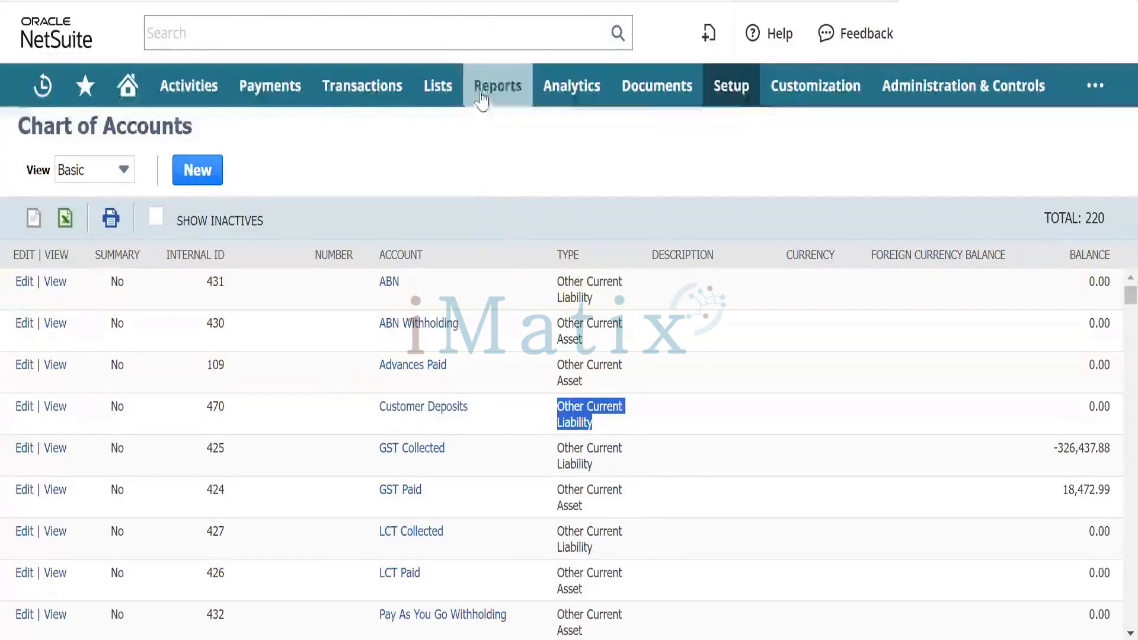
Open the A/R Register report from the customer and receivables reports in a new browser tab
{"action": "mouse_move", "coordinate": [497, 86]}
{"action": "scroll", "coordinate": [521, 255], "scroll_direction": "down", "scroll_amount": 6}
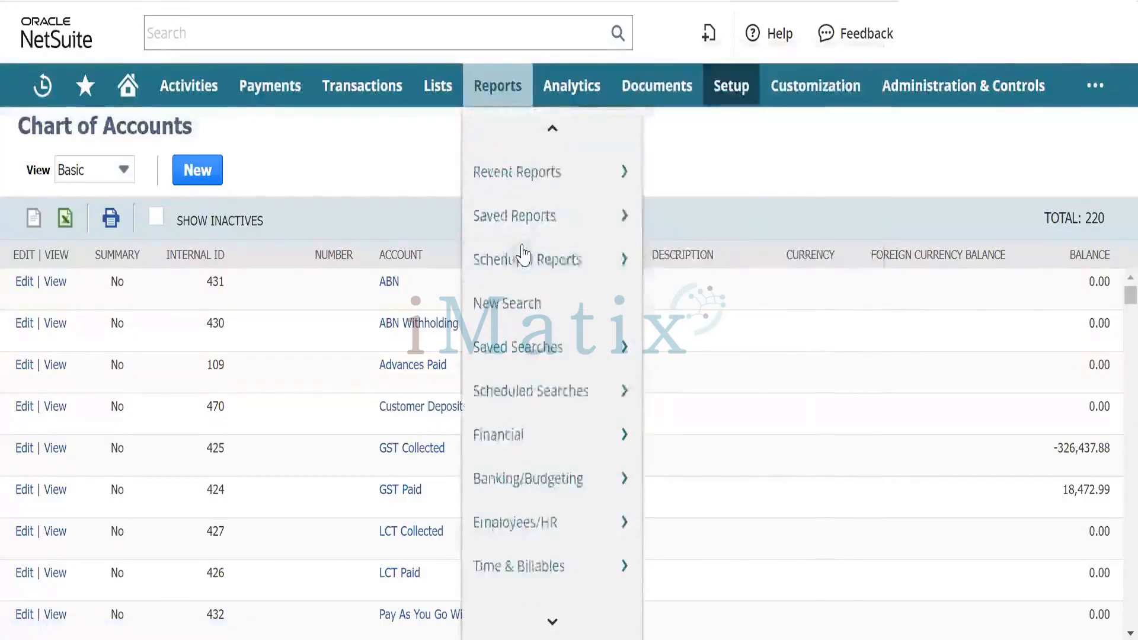
{"action": "mouse_move", "coordinate": [522, 255]}
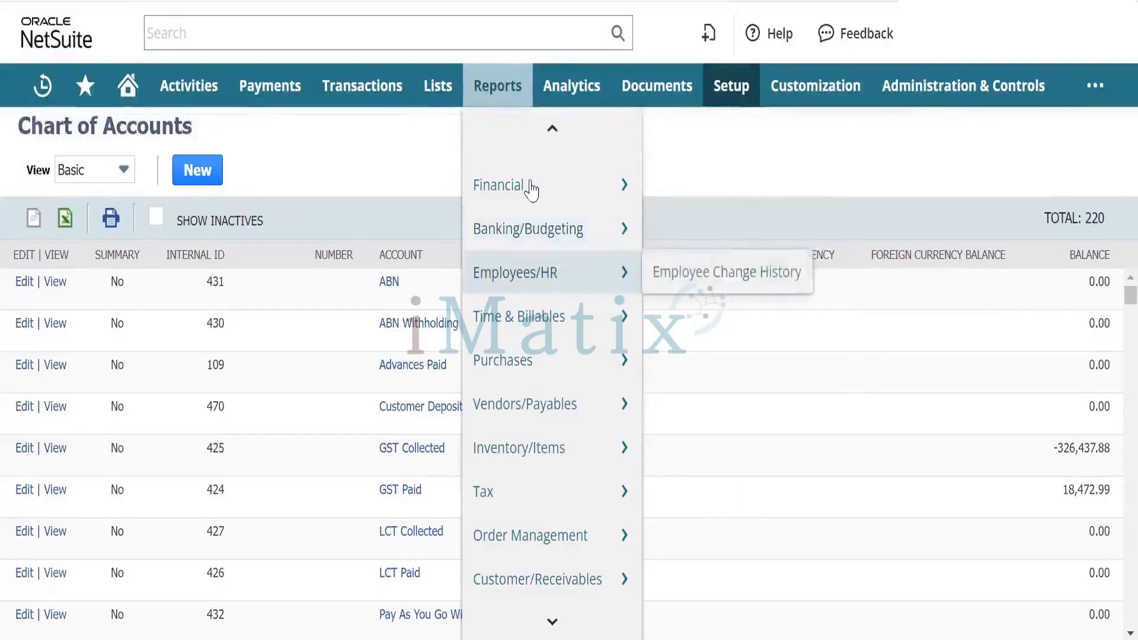
{"action": "scroll", "coordinate": [532, 190], "scroll_direction": "down", "scroll_amount": 6}
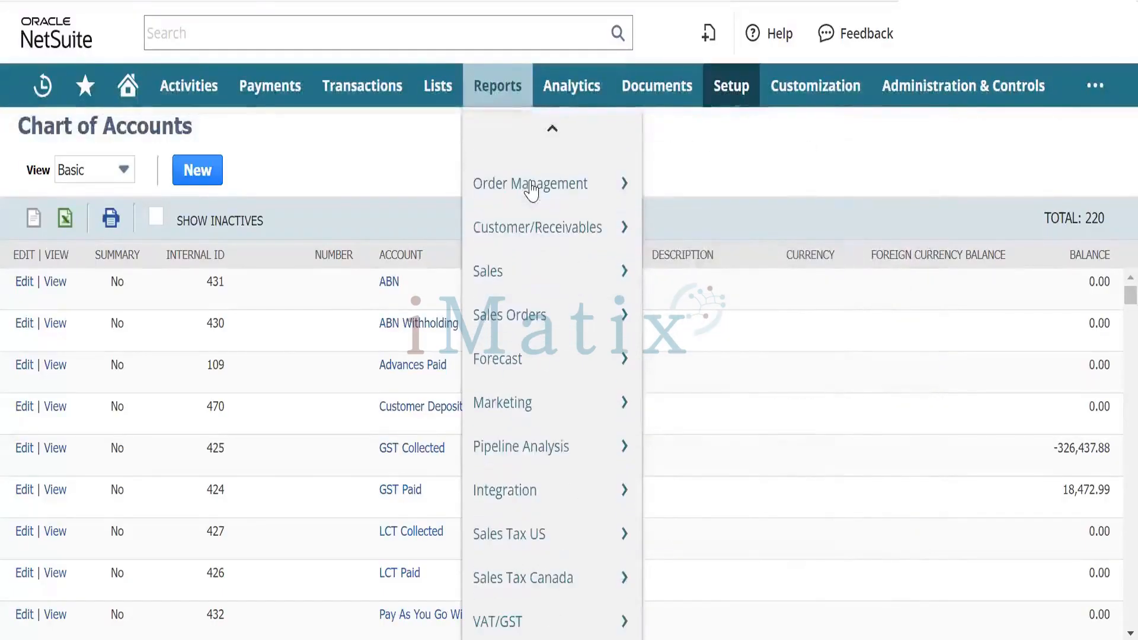
{"action": "mouse_move", "coordinate": [541, 239]}
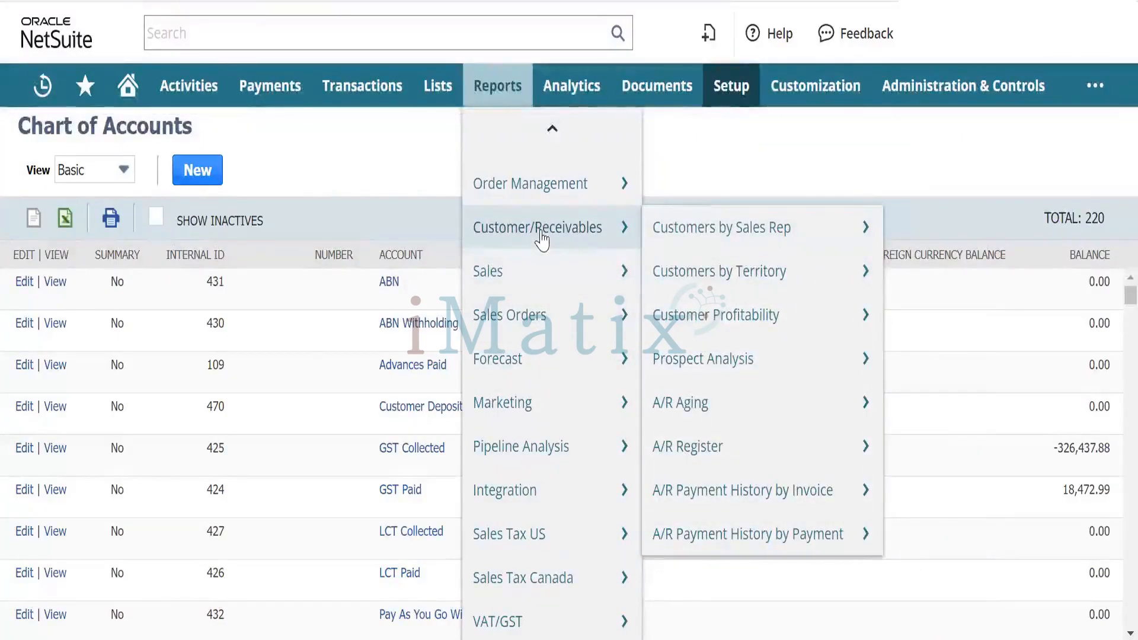
{"action": "mouse_move", "coordinate": [651, 234]}
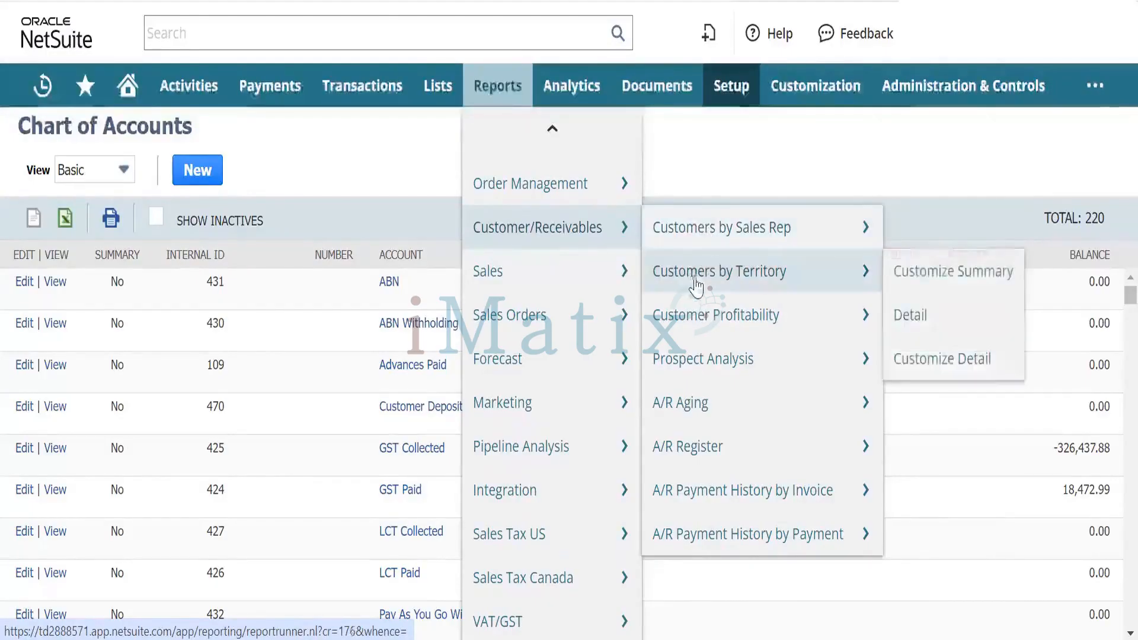
{"action": "mouse_move", "coordinate": [708, 315]}
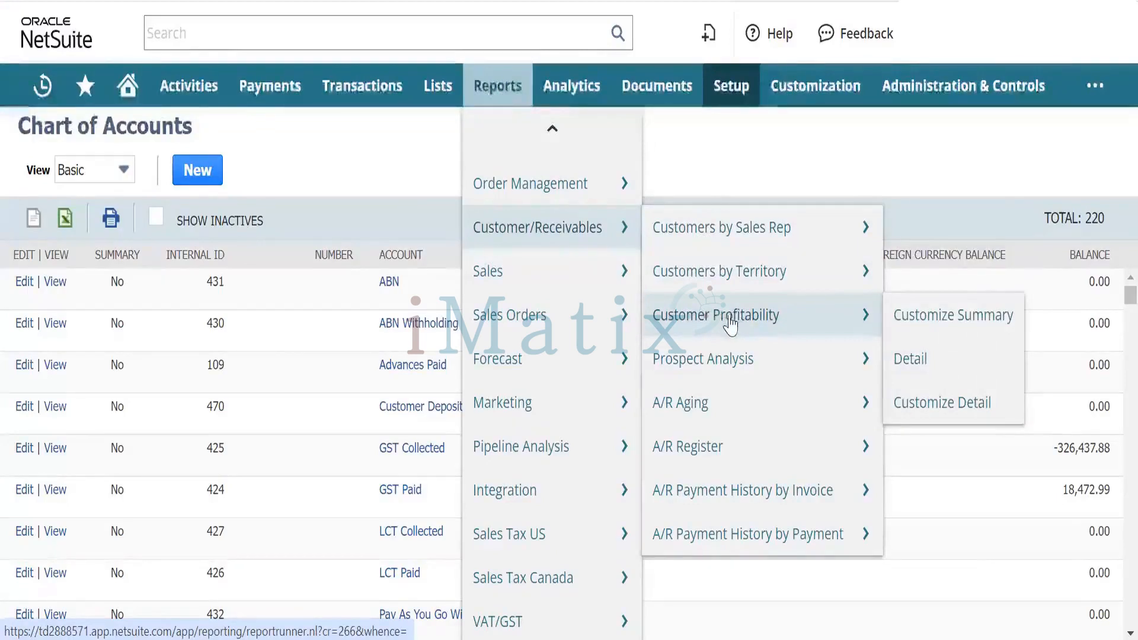
{"action": "mouse_move", "coordinate": [726, 366]}
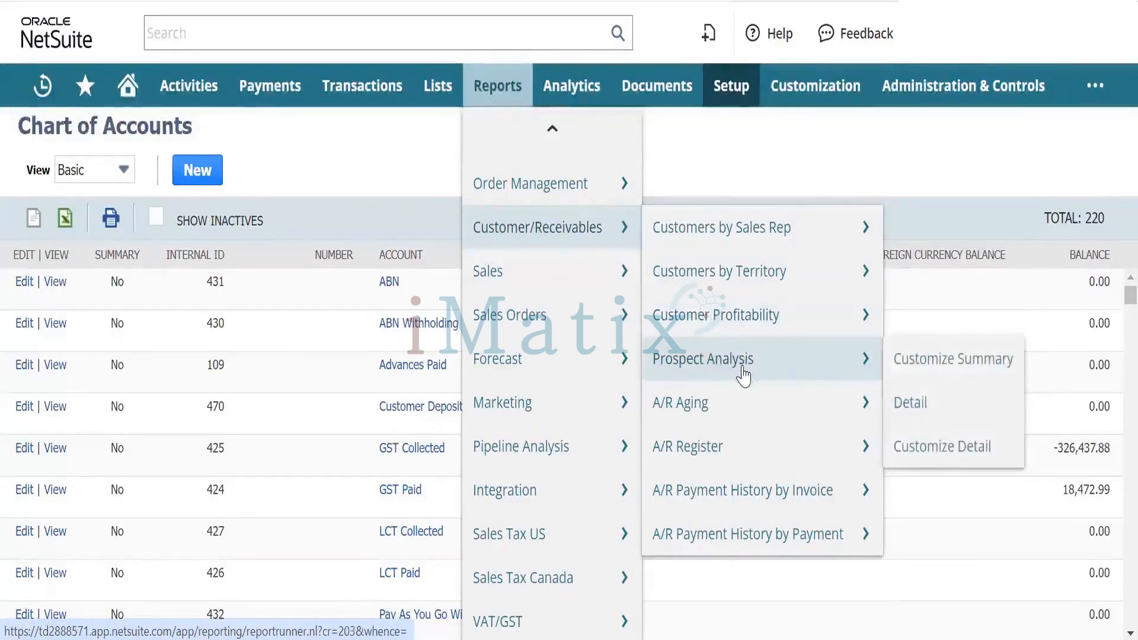
{"action": "mouse_move", "coordinate": [720, 458]}
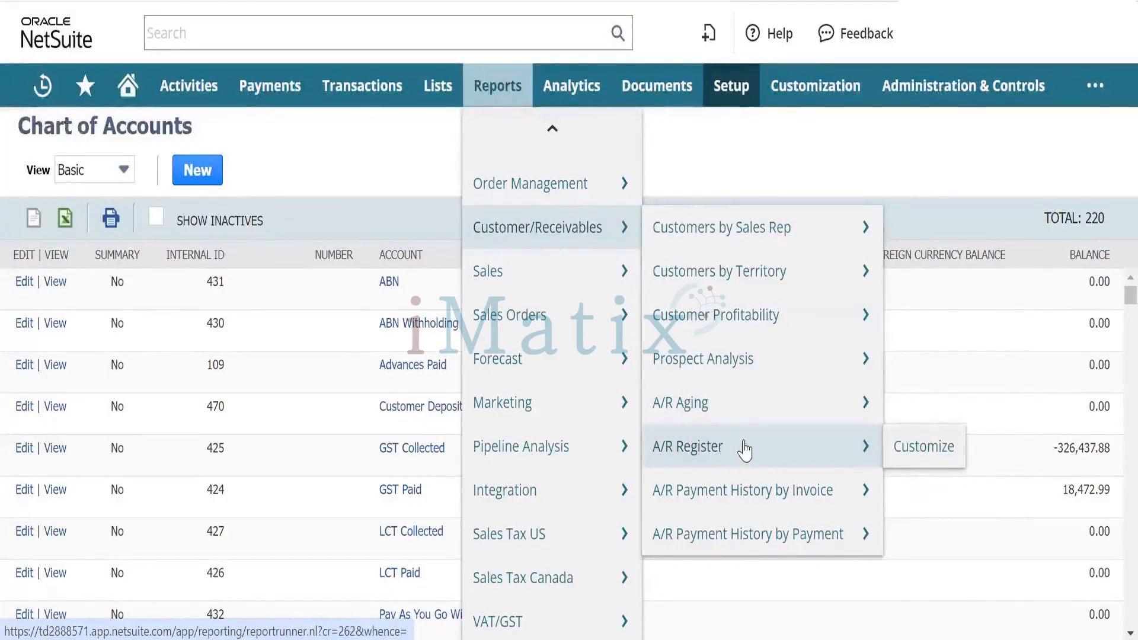
{"action": "mouse_move", "coordinate": [734, 402]}
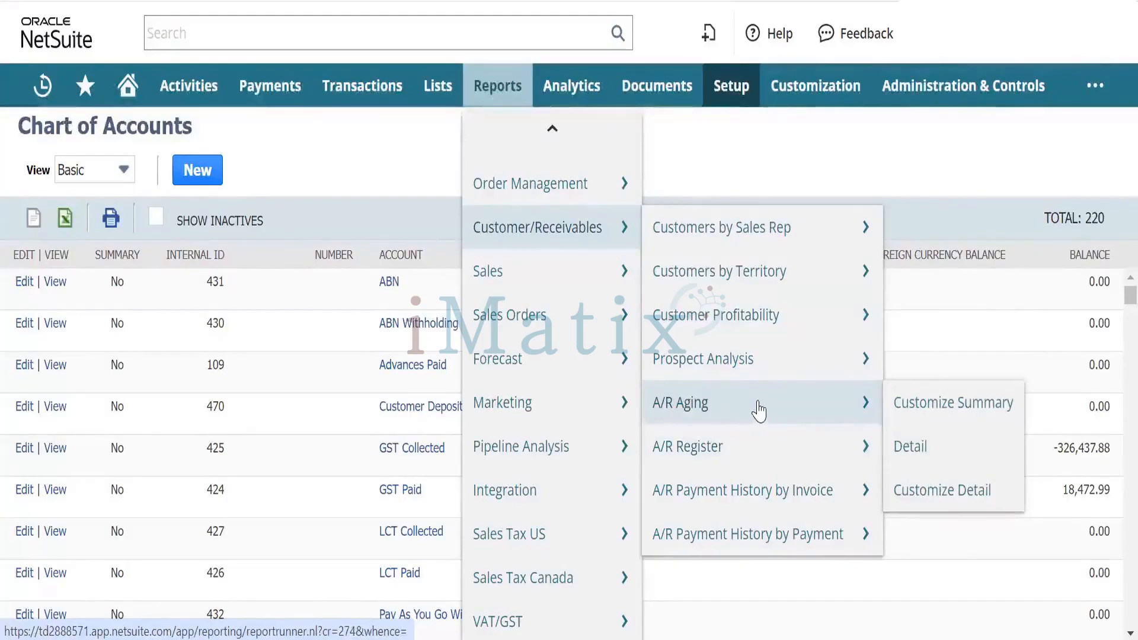
{"action": "right_click", "coordinate": [719, 442]}
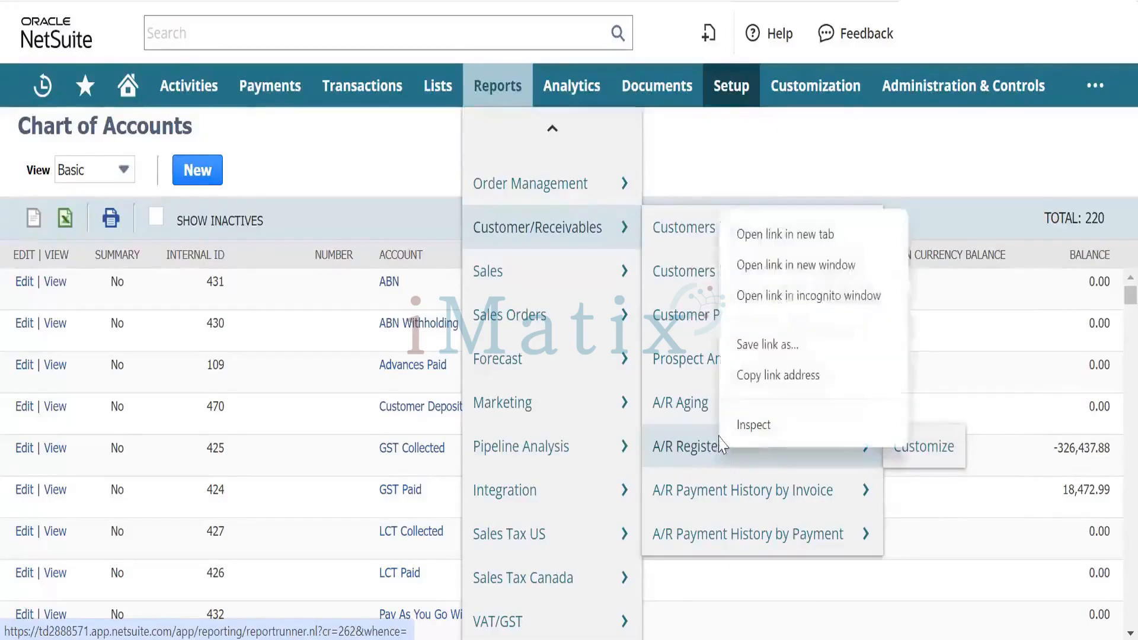
{"action": "left_click", "coordinate": [784, 235]}
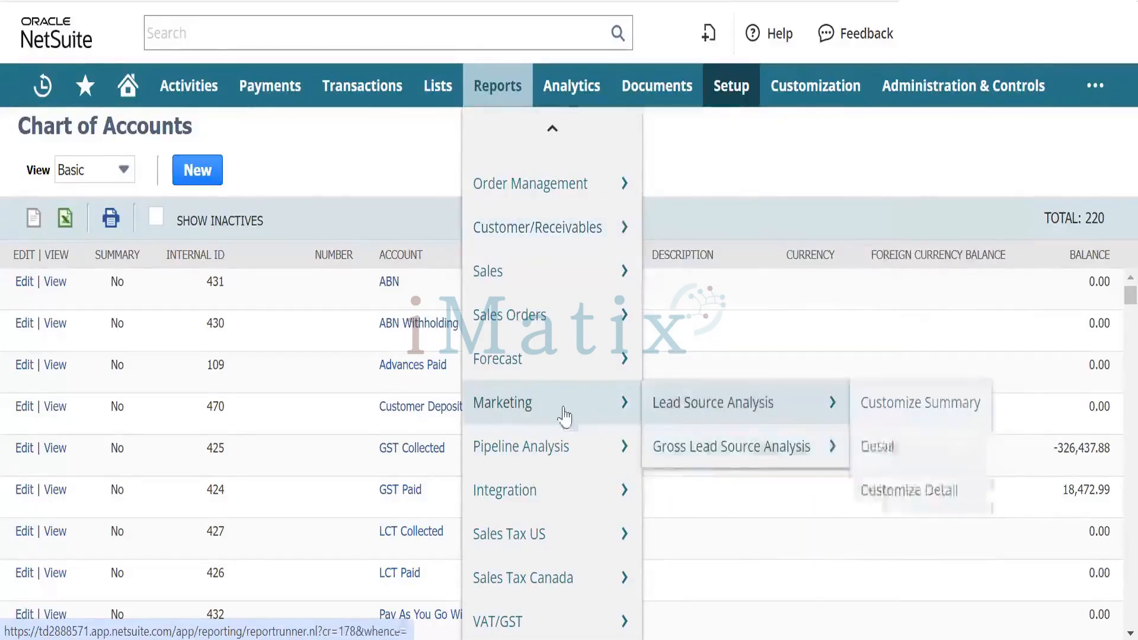
Open the A/R Payment History by Invoice report in another new browser tab
{"action": "mouse_move", "coordinate": [544, 467]}
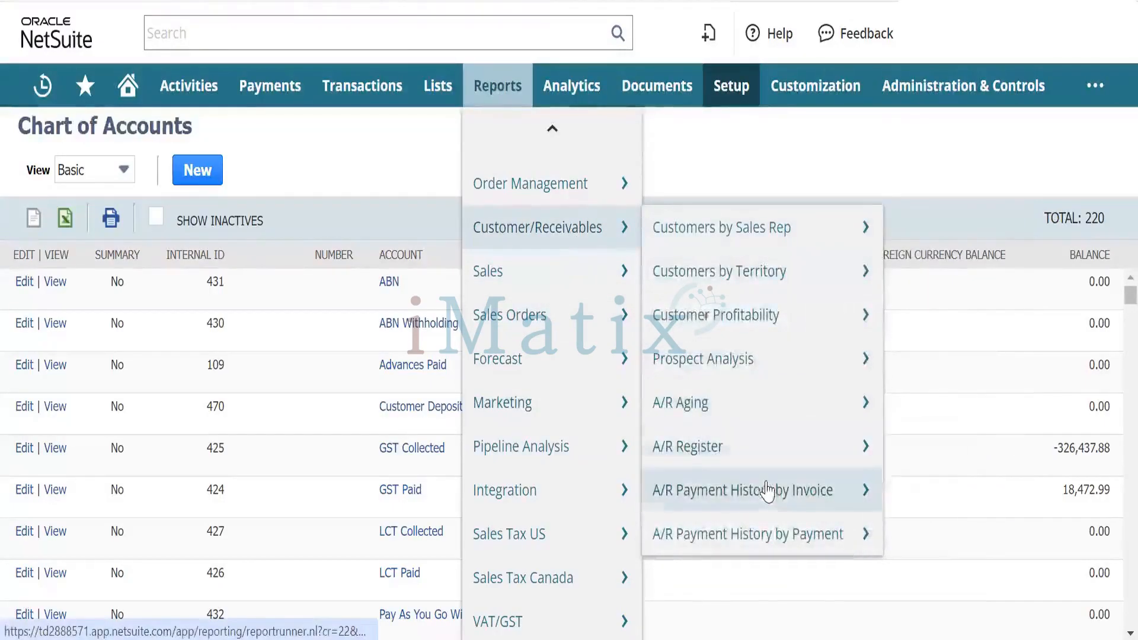
{"action": "right_click", "coordinate": [775, 492]}
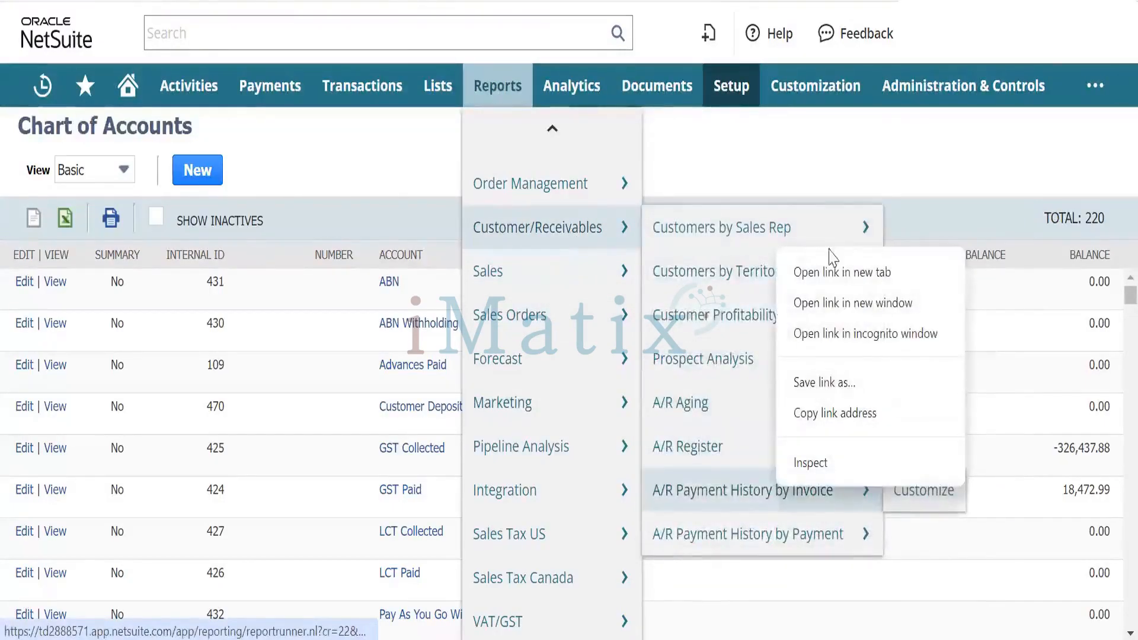
{"action": "left_click", "coordinate": [858, 272]}
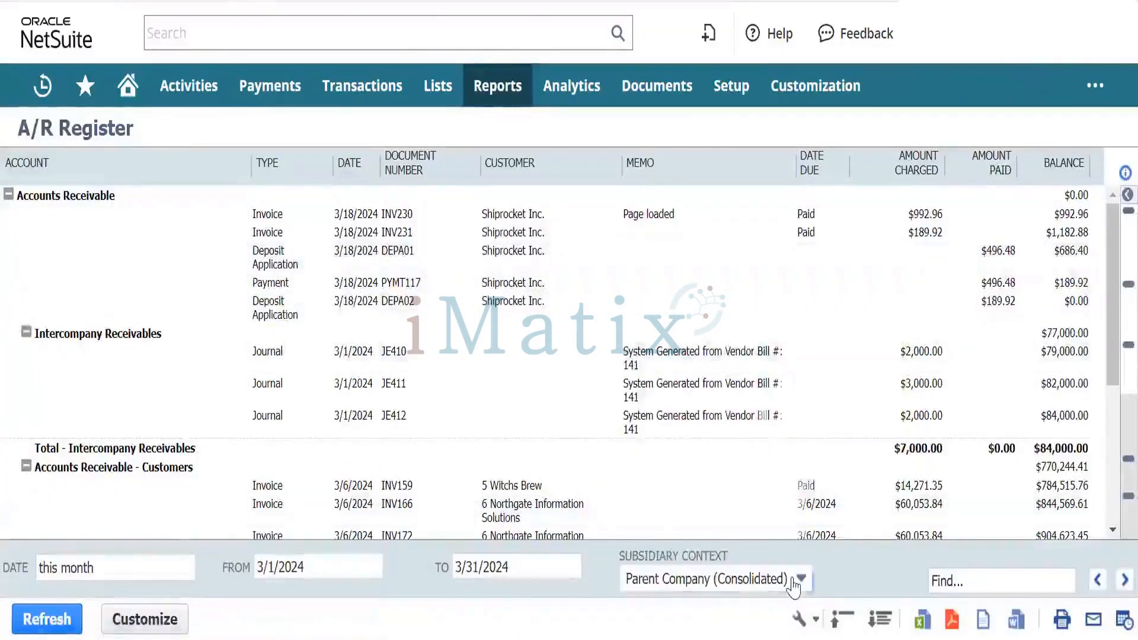
Restrict the A/R Register to the BK Nova Scotia subsidiary, refresh it and examine the charged amount of invoice INV231
{"action": "left_click", "coordinate": [797, 579]}
{"action": "scroll", "coordinate": [682, 475], "scroll_direction": "down", "scroll_amount": 1}
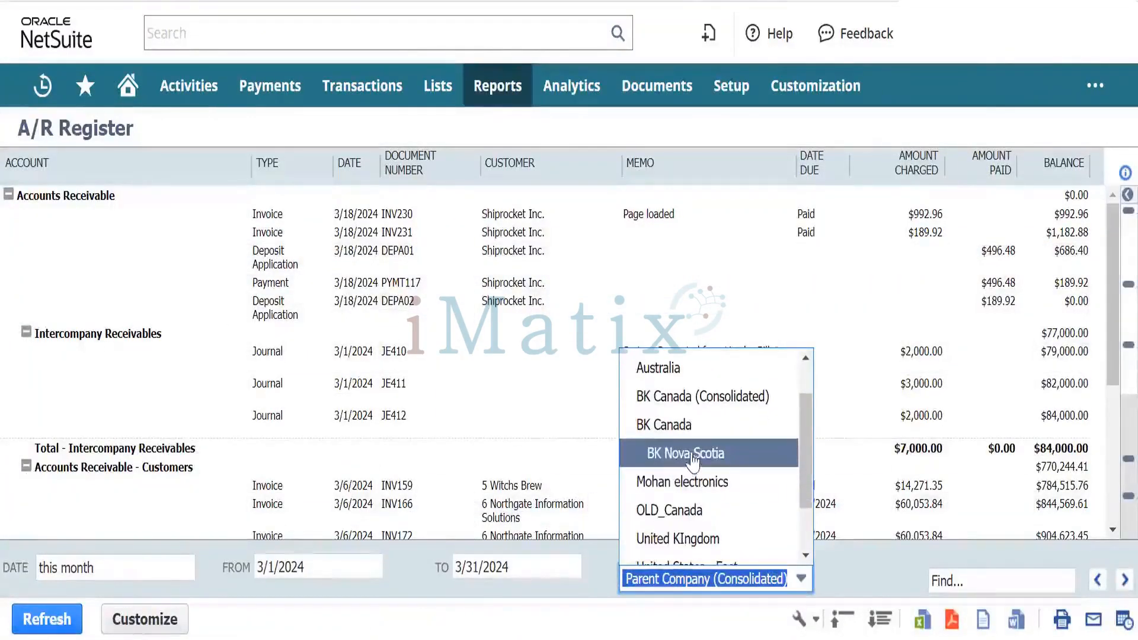
{"action": "right_click", "coordinate": [679, 469]}
{"action": "left_click", "coordinate": [48, 621]}
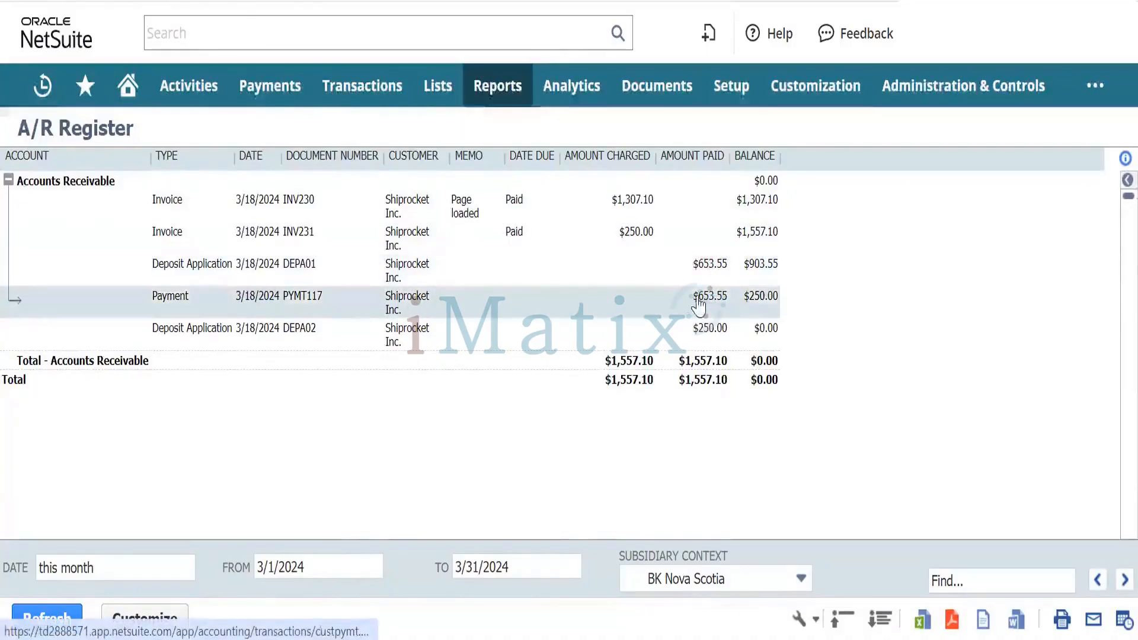
{"action": "left_click", "coordinate": [619, 231]}
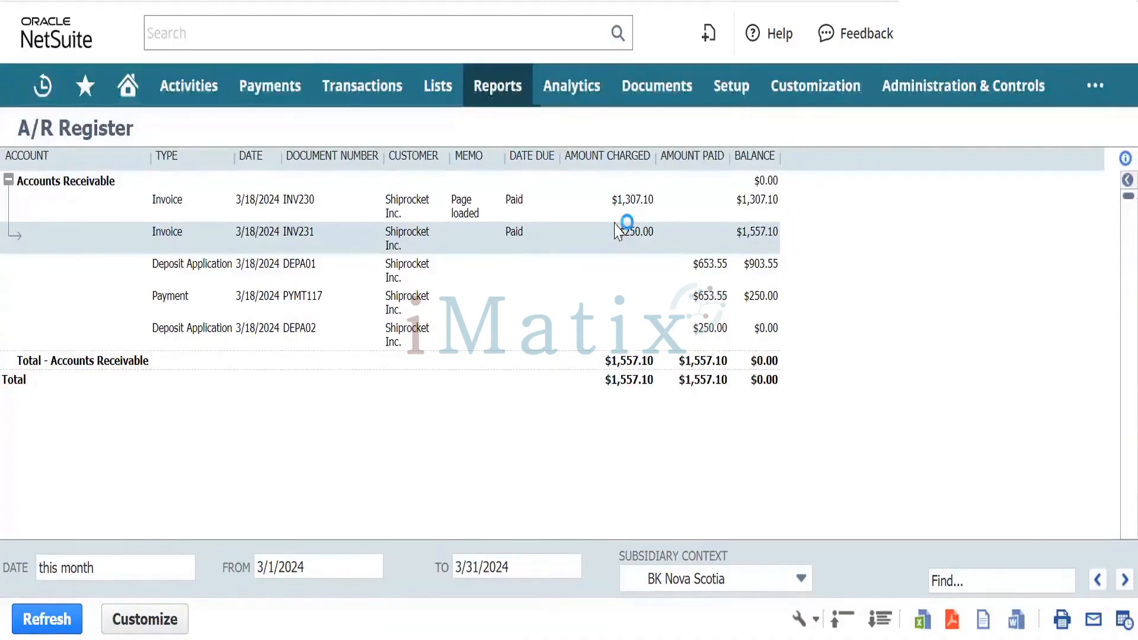
{"action": "left_click_drag", "start_coordinate": [616, 231], "coordinate": [580, 234]}
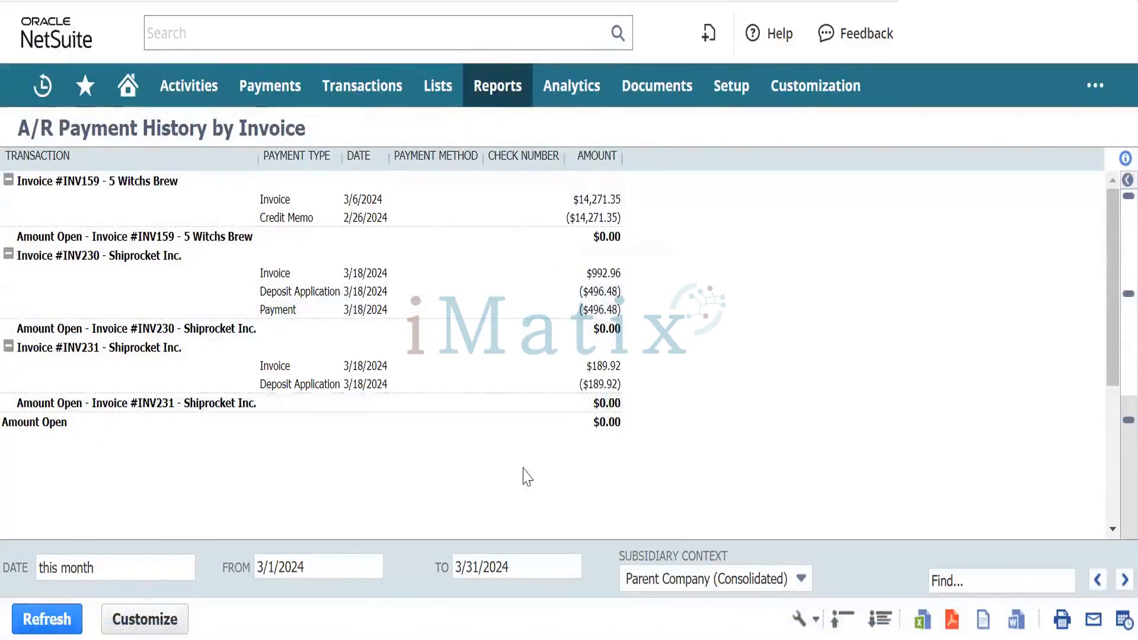
Review the A/R Payment History by Invoice report and open the A/R Payment History by Payment report
{"action": "mouse_move", "coordinate": [483, 84]}
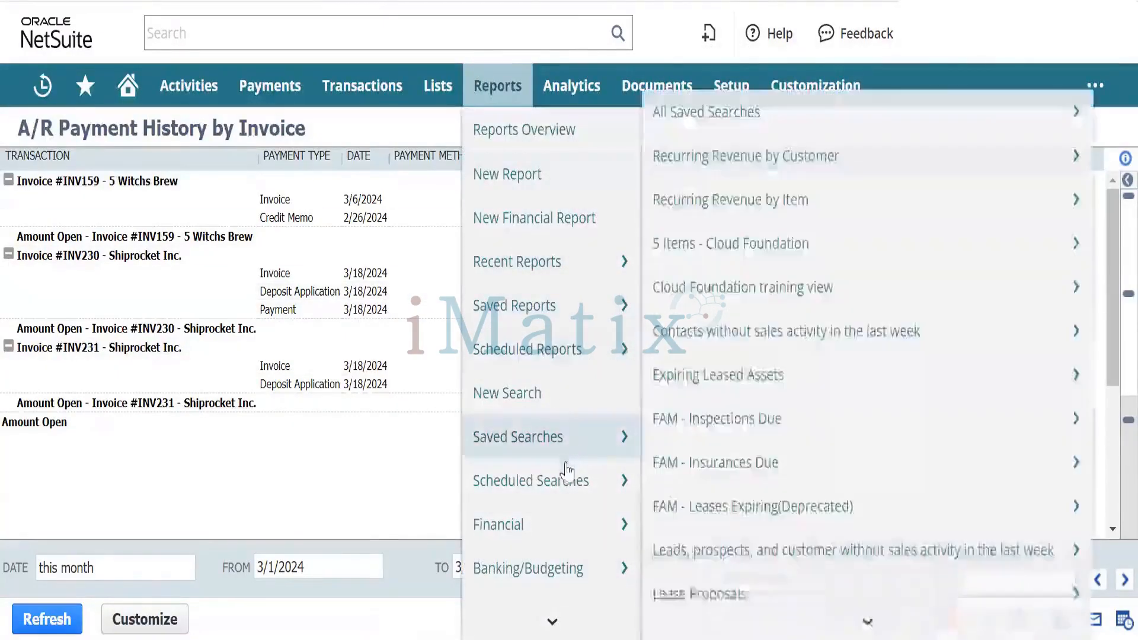
{"action": "mouse_move", "coordinate": [568, 494]}
{"action": "scroll", "coordinate": [568, 494], "scroll_direction": "down", "scroll_amount": 10}
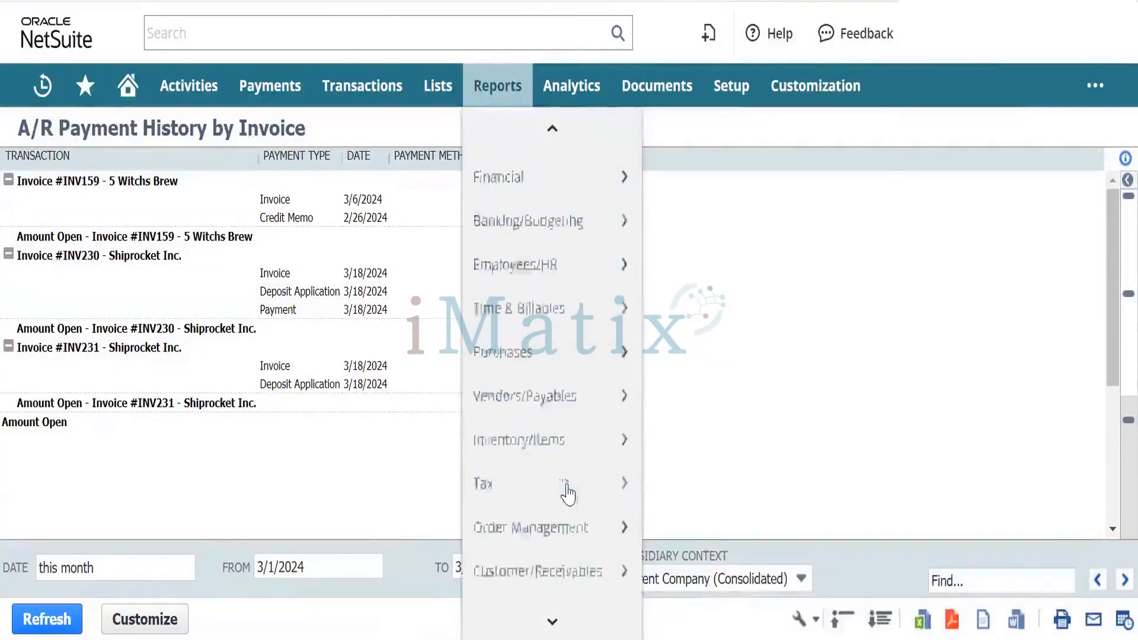
{"action": "scroll", "coordinate": [572, 468], "scroll_direction": "down", "scroll_amount": 1}
{"action": "mouse_move", "coordinate": [586, 425]}
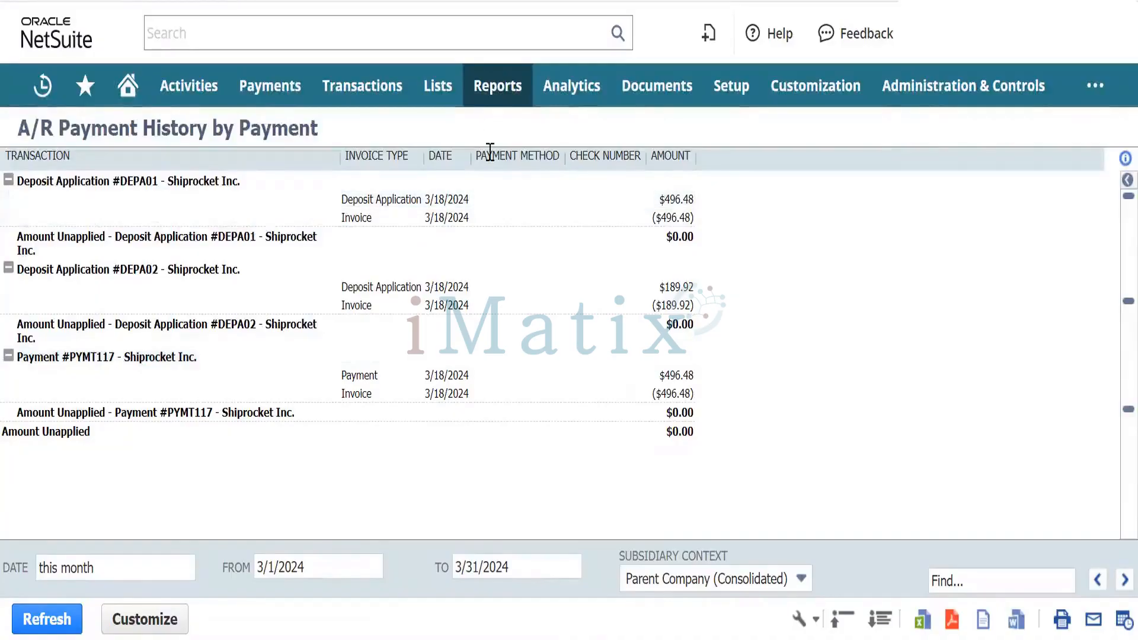
Open the Sales by Item summary report from the sales reports
{"action": "mouse_move", "coordinate": [492, 94]}
{"action": "scroll", "coordinate": [537, 396], "scroll_direction": "down", "scroll_amount": 5}
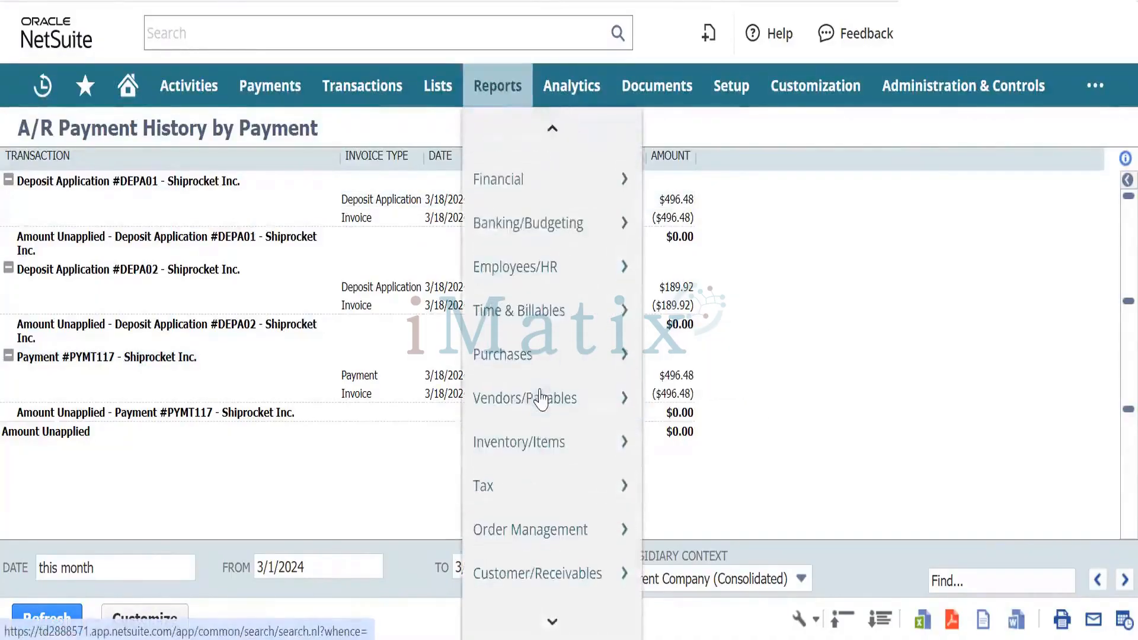
{"action": "scroll", "coordinate": [551, 445], "scroll_direction": "down", "scroll_amount": 5}
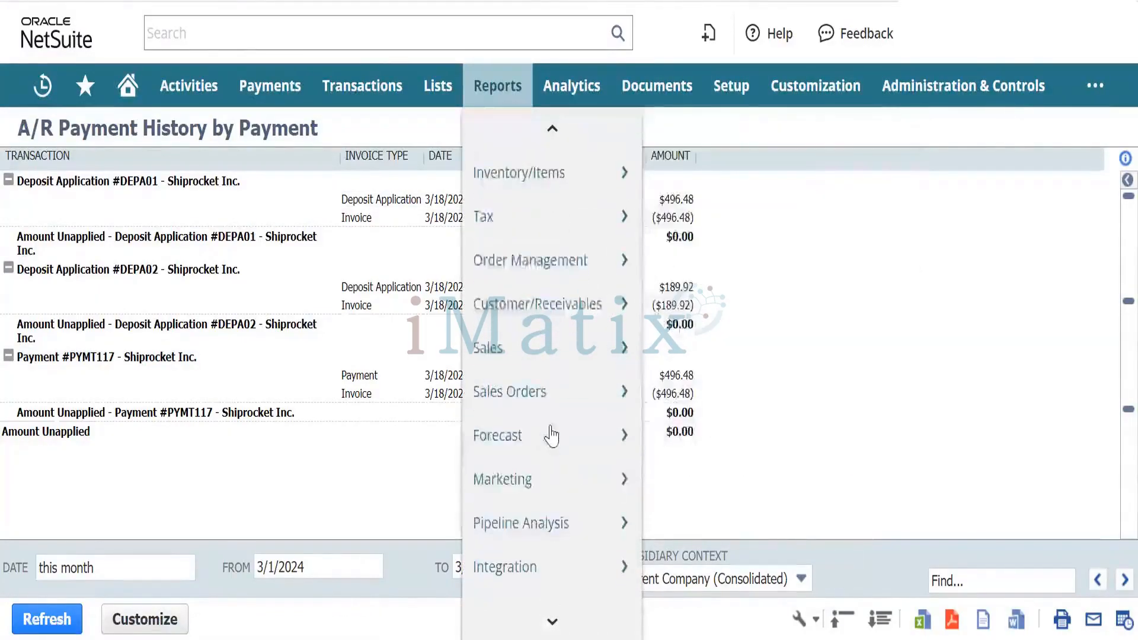
{"action": "mouse_move", "coordinate": [520, 320]}
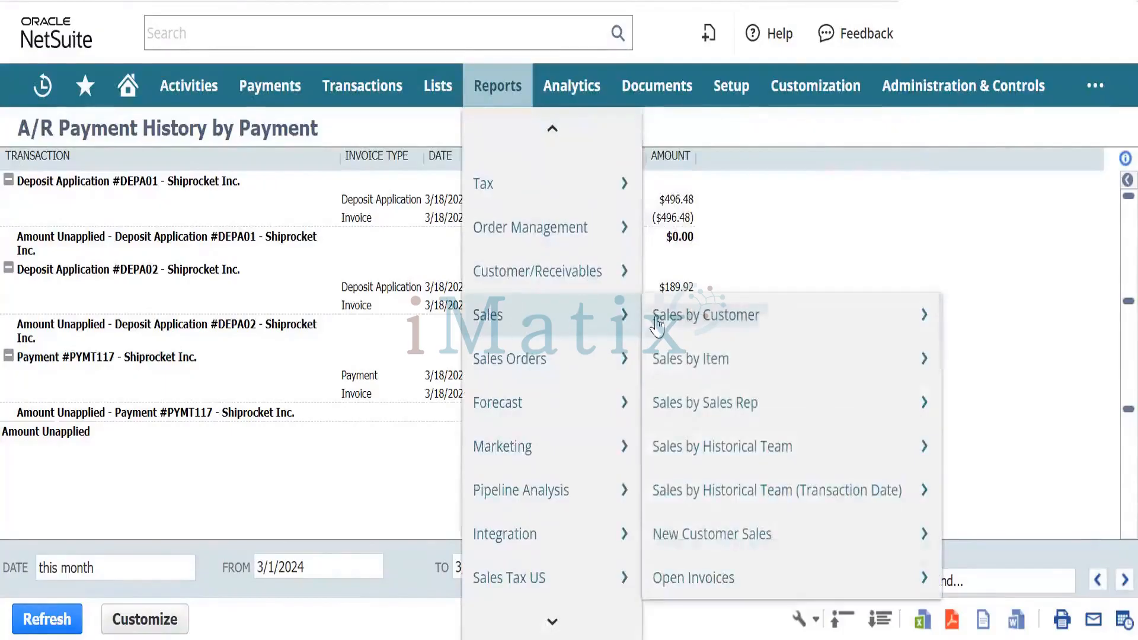
{"action": "mouse_move", "coordinate": [658, 323]}
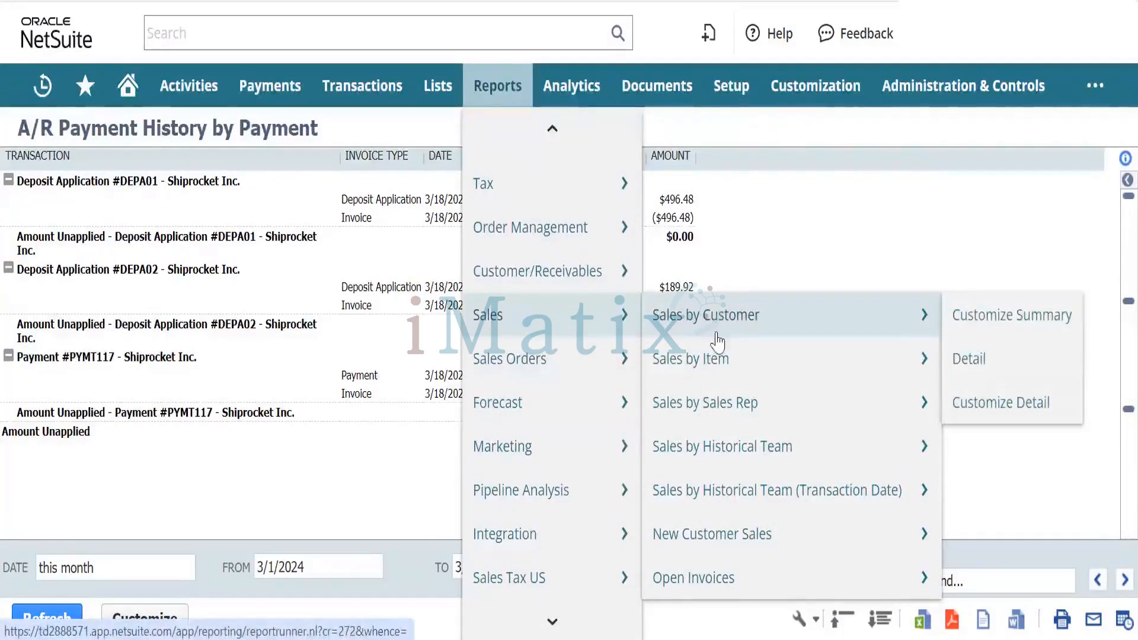
{"action": "mouse_move", "coordinate": [716, 363]}
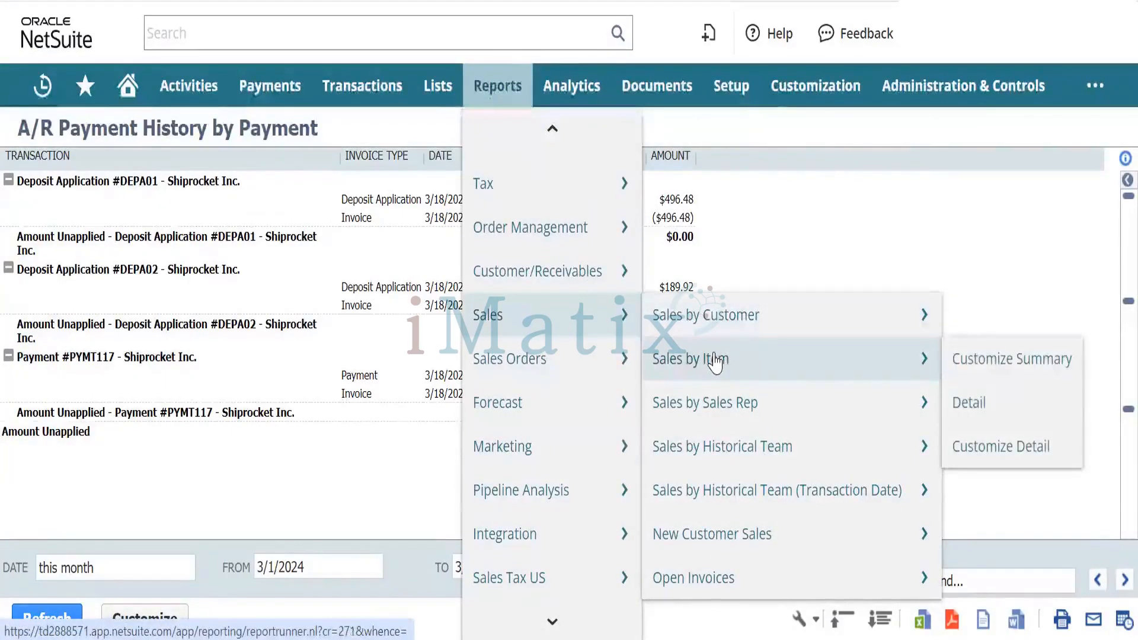
{"action": "mouse_move", "coordinate": [748, 578]}
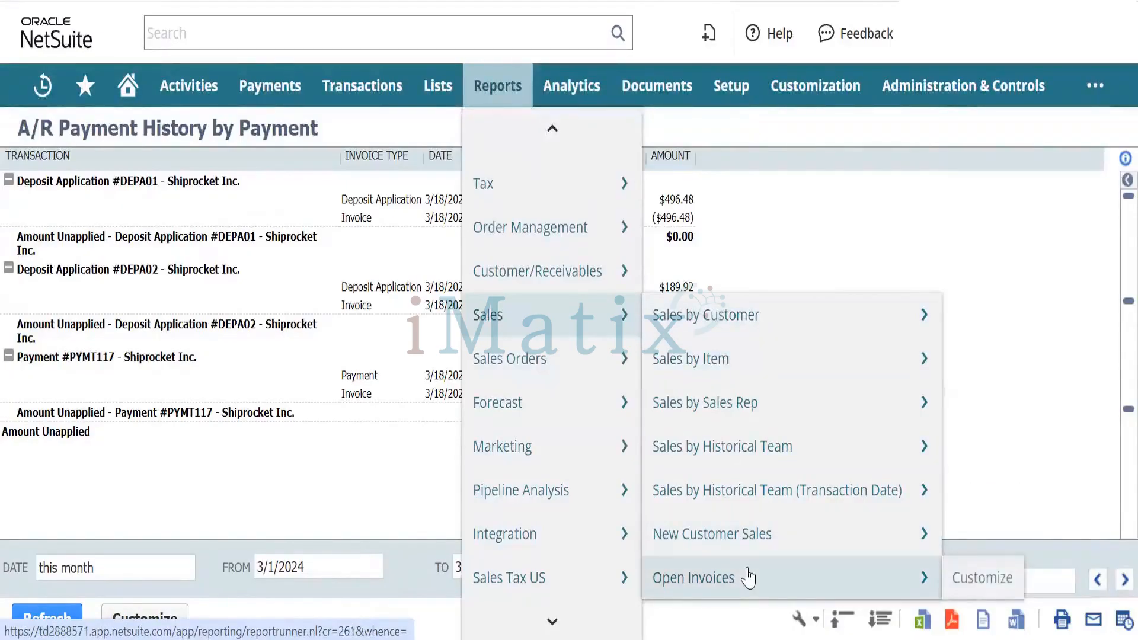
{"action": "left_click", "coordinate": [745, 371]}
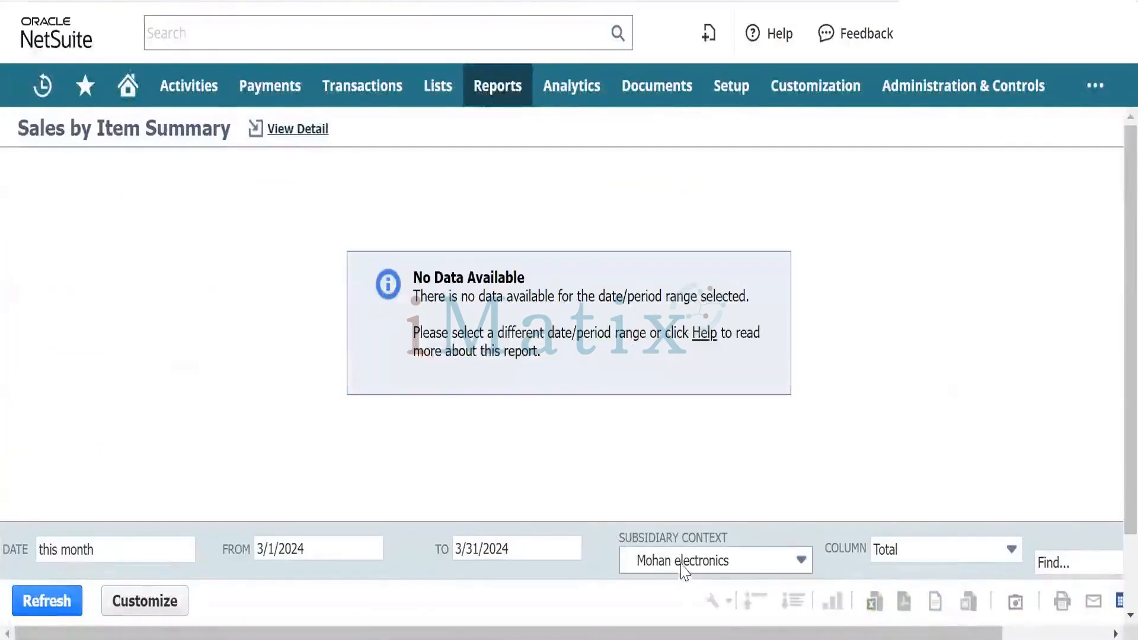
Set the Sales by Item Summary's subsidiary context to BK Nova Scotia, refresh it and examine the Sale Item 01 row
{"action": "left_click", "coordinate": [682, 563]}
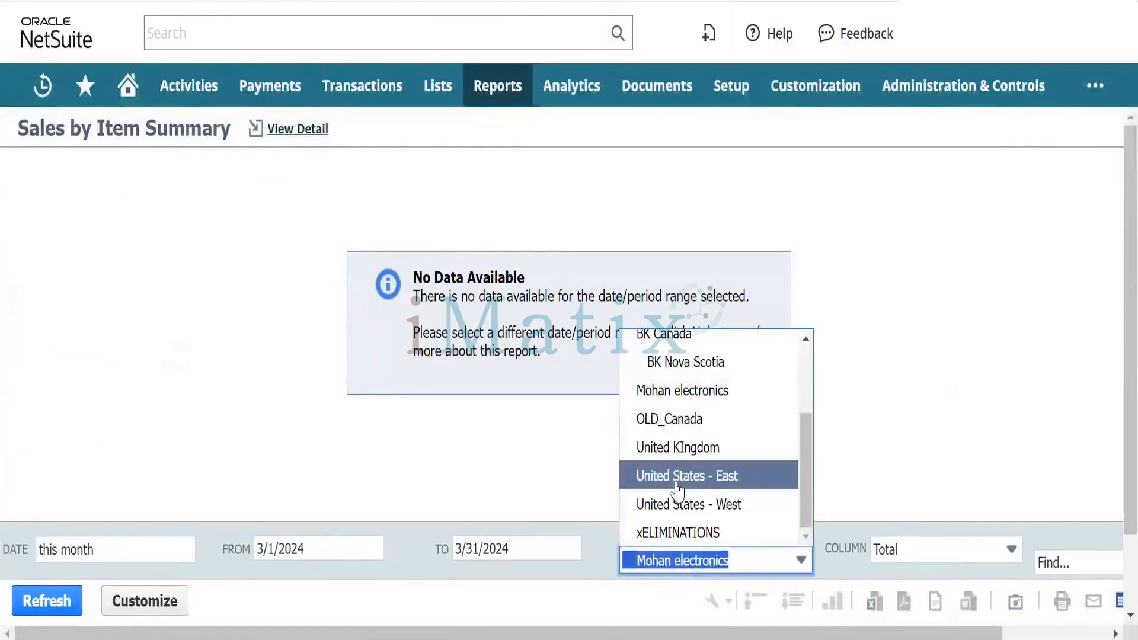
{"action": "scroll", "coordinate": [678, 490], "scroll_direction": "up", "scroll_amount": 3}
{"action": "left_click", "coordinate": [689, 440]}
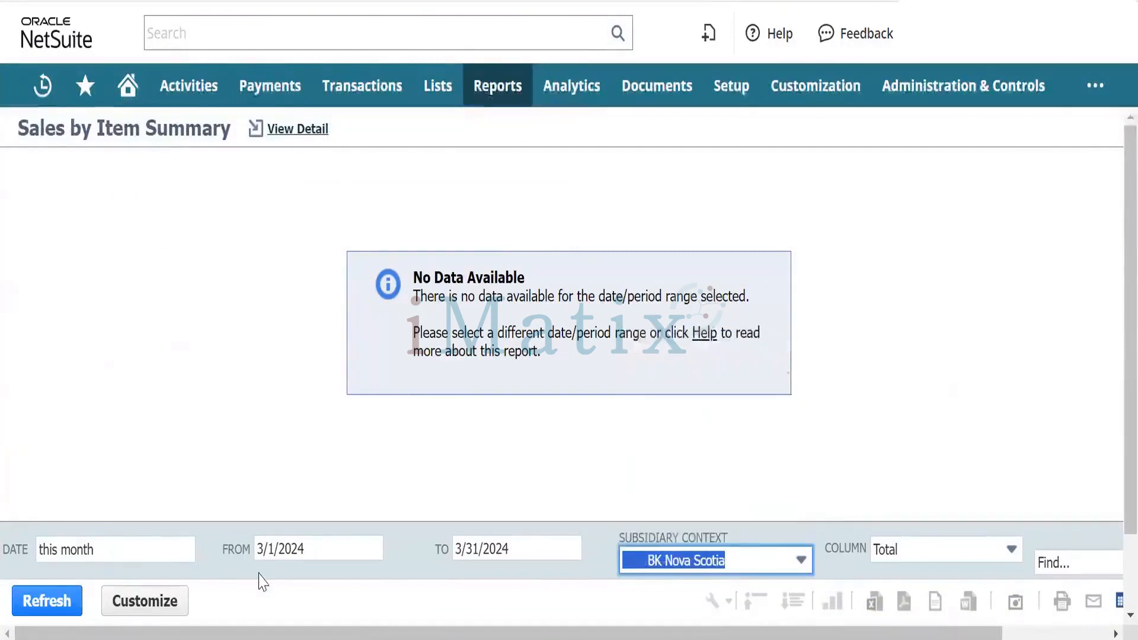
{"action": "left_click", "coordinate": [46, 601]}
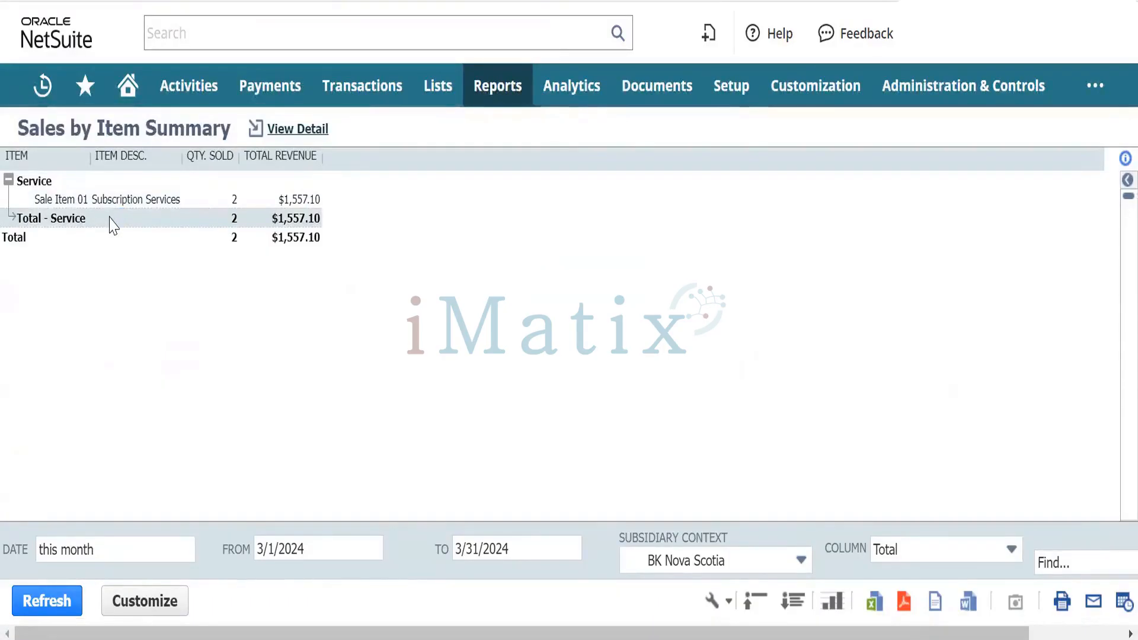
{"action": "left_click", "coordinate": [177, 201]}
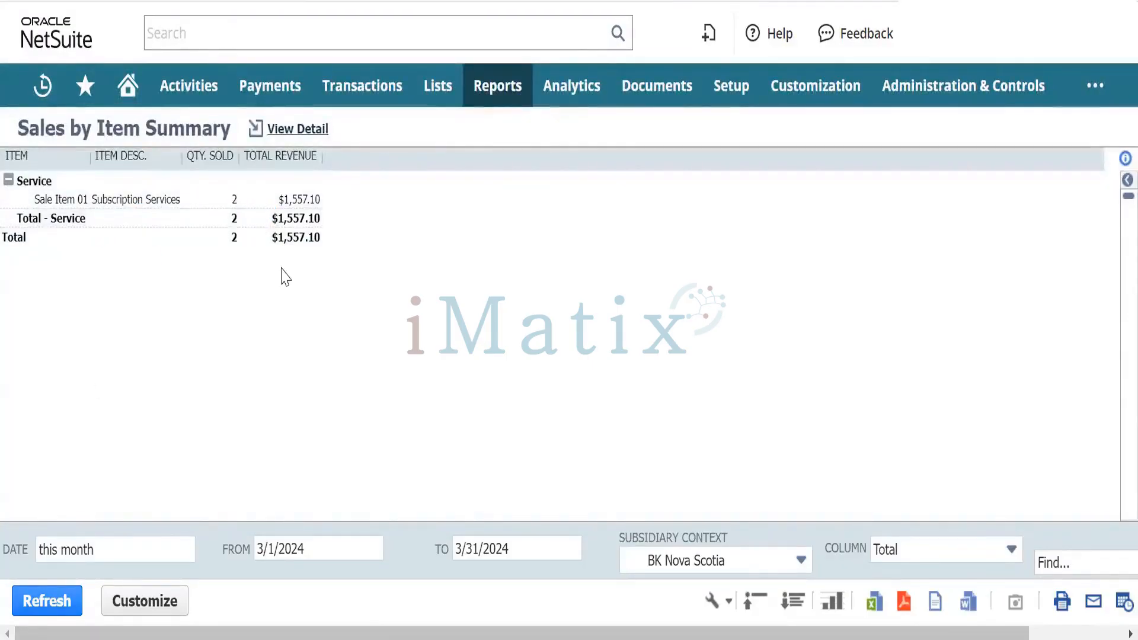
Browse the US sales tax reports and open the Sales Tax on Sales summary report
{"action": "mouse_move", "coordinate": [491, 102]}
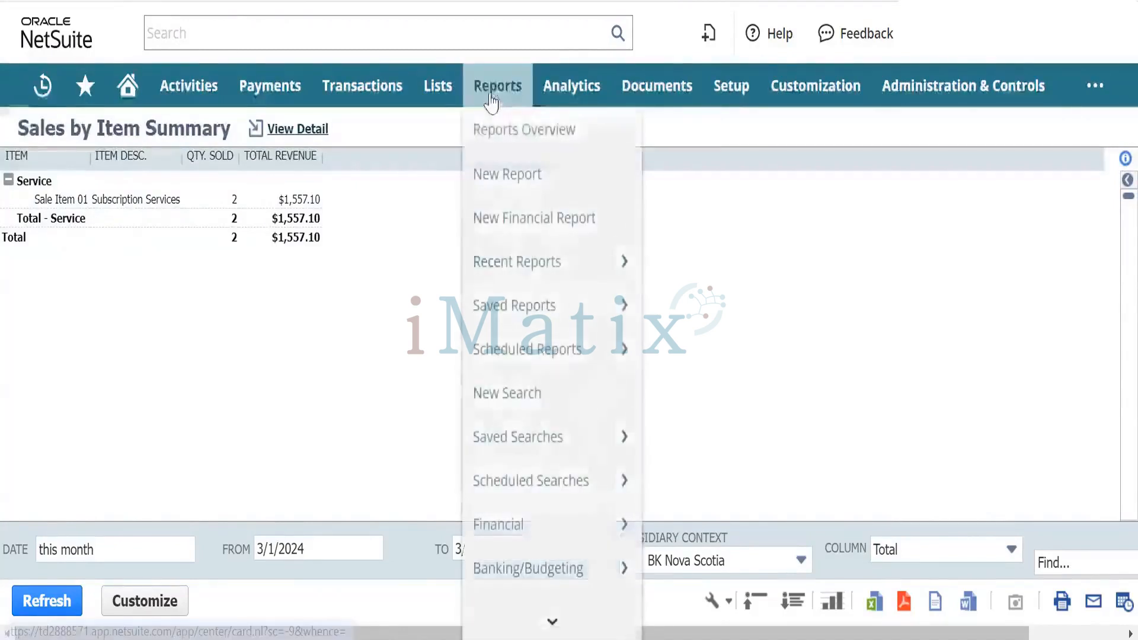
{"action": "scroll", "coordinate": [522, 356], "scroll_direction": "down", "scroll_amount": 10}
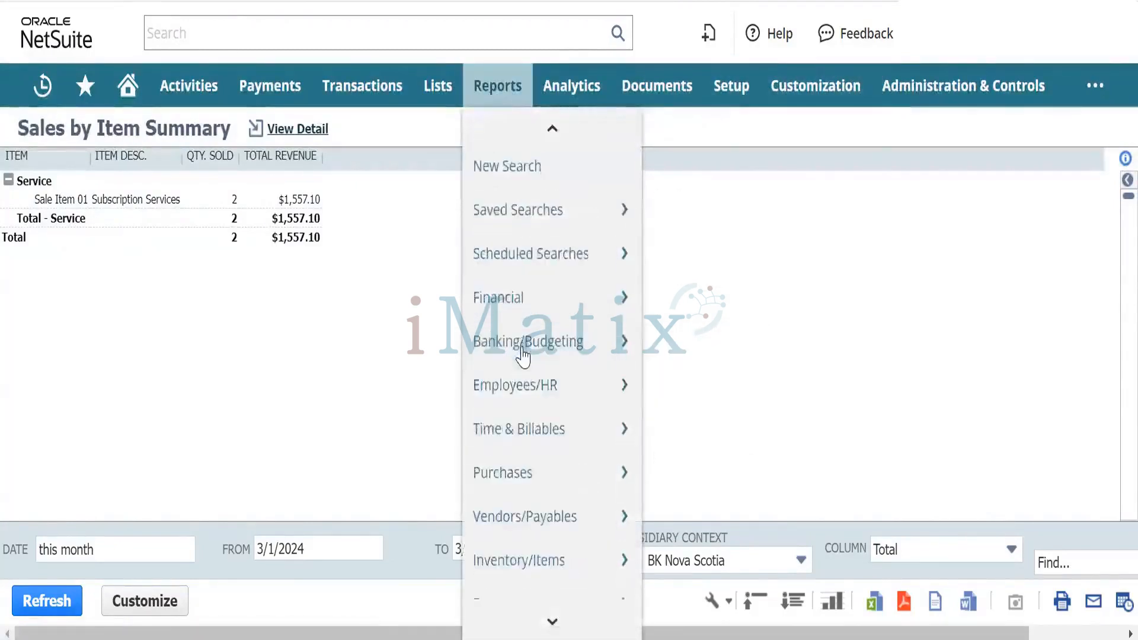
{"action": "mouse_move", "coordinate": [522, 358]}
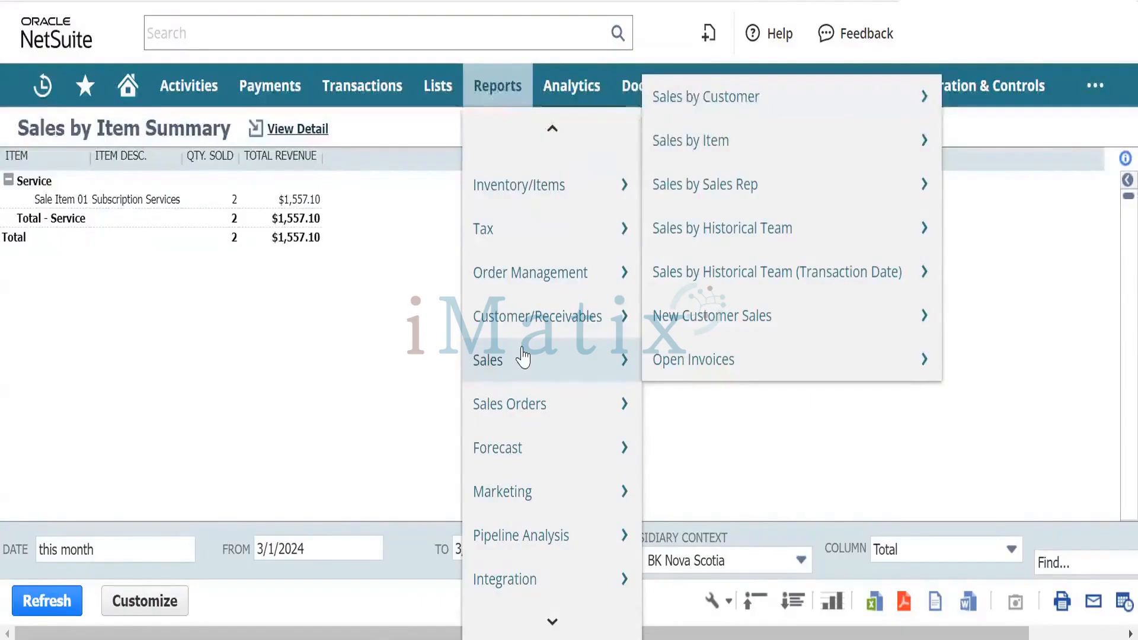
{"action": "scroll", "coordinate": [523, 356], "scroll_direction": "down", "scroll_amount": 2}
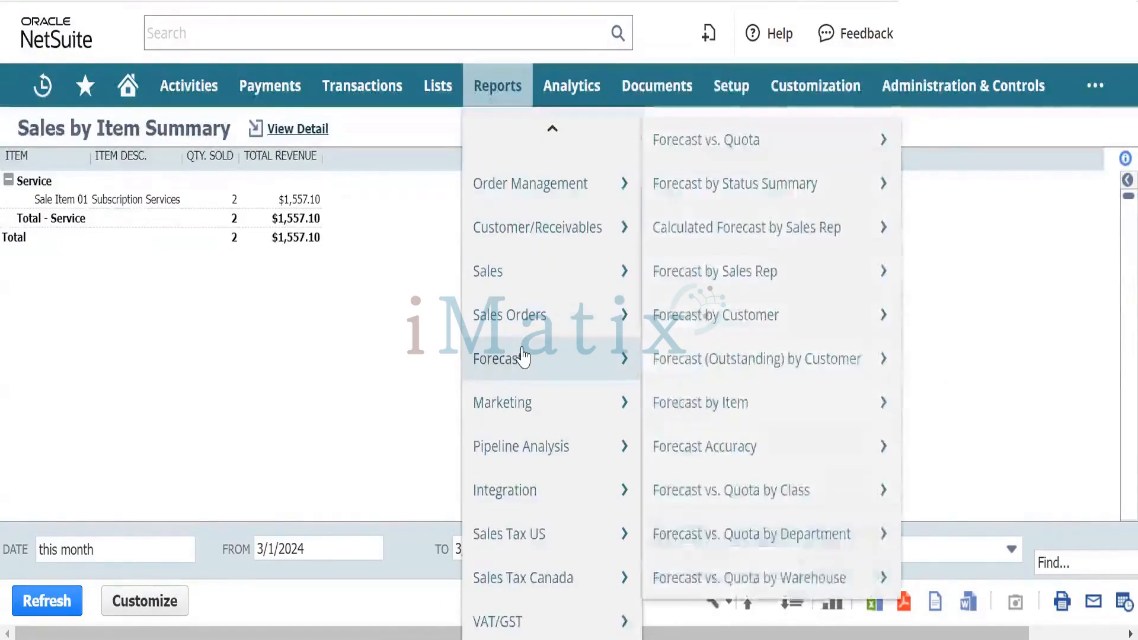
{"action": "mouse_move", "coordinate": [543, 537]}
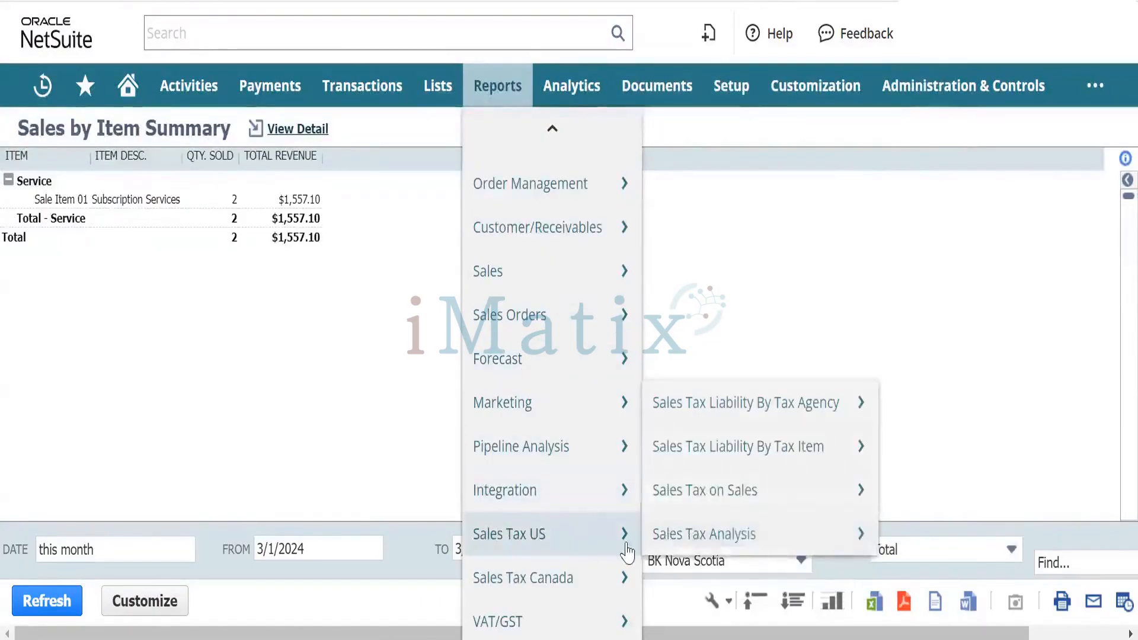
{"action": "mouse_move", "coordinate": [663, 544]}
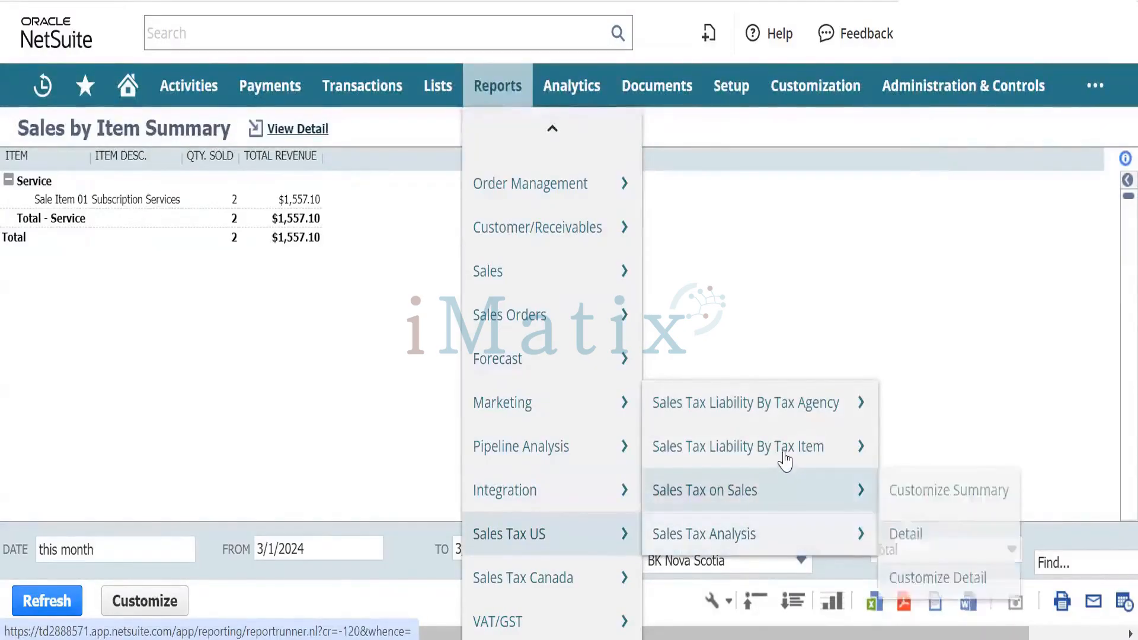
{"action": "left_click", "coordinate": [765, 404]}
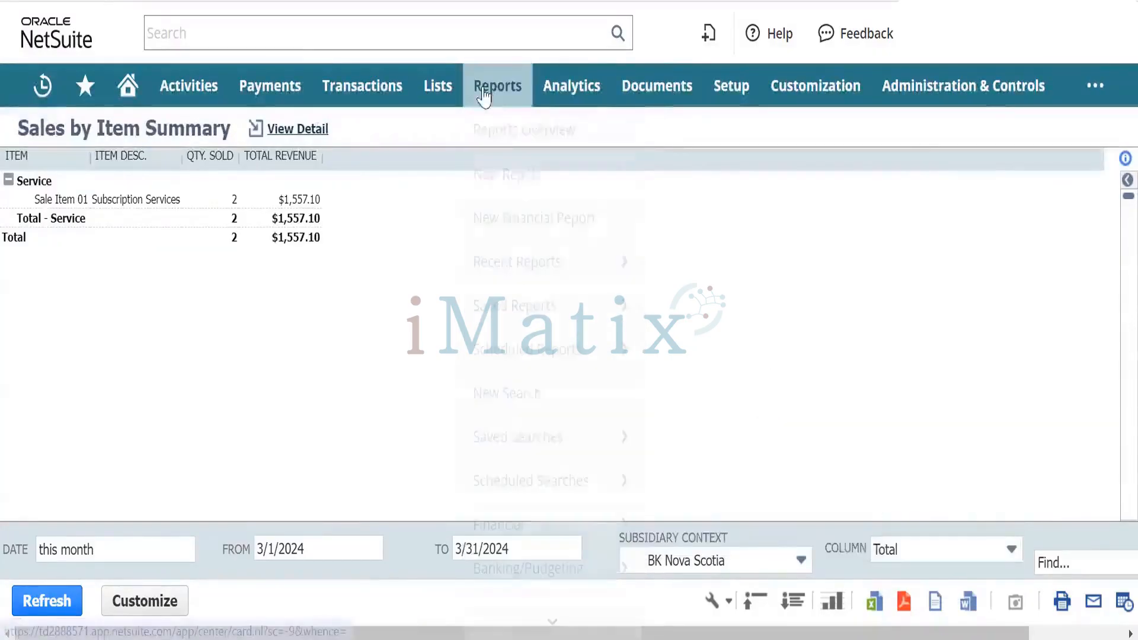
{"action": "scroll", "coordinate": [537, 382], "scroll_direction": "down", "scroll_amount": 5}
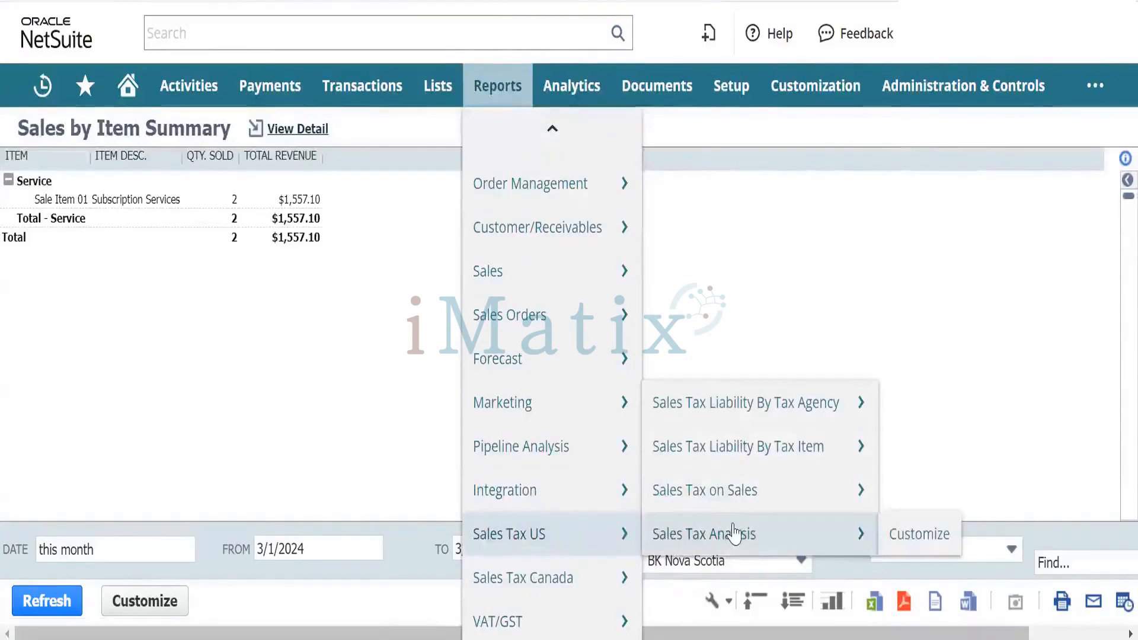
{"action": "mouse_move", "coordinate": [748, 493]}
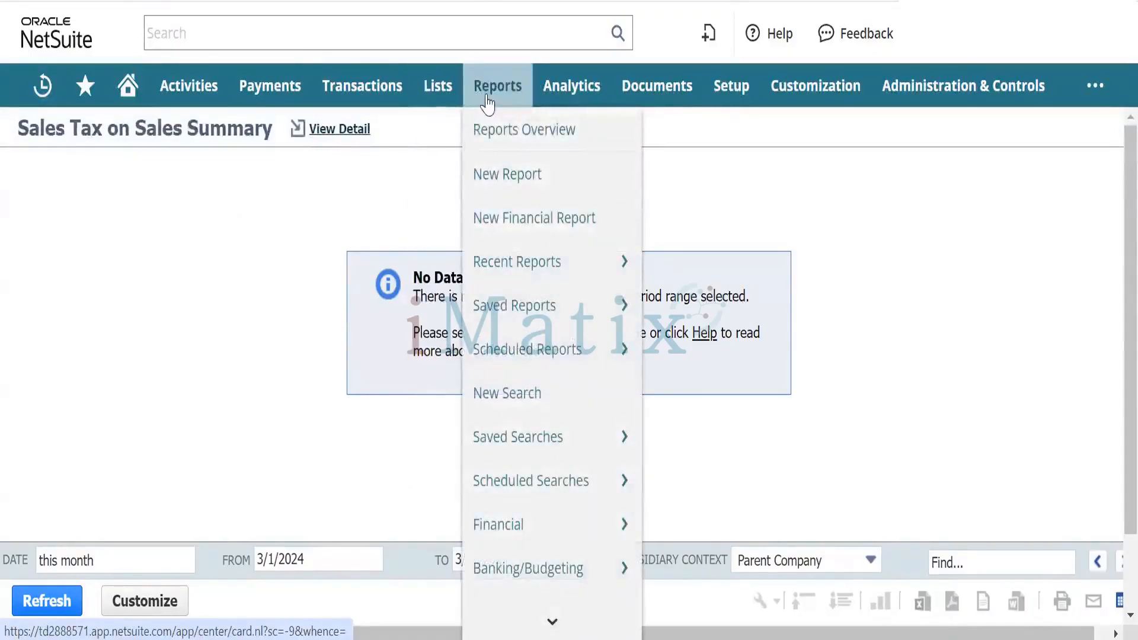
Bring up the list of Sales Tax Canada reports
{"action": "scroll", "coordinate": [511, 421], "scroll_direction": "down", "scroll_amount": 5}
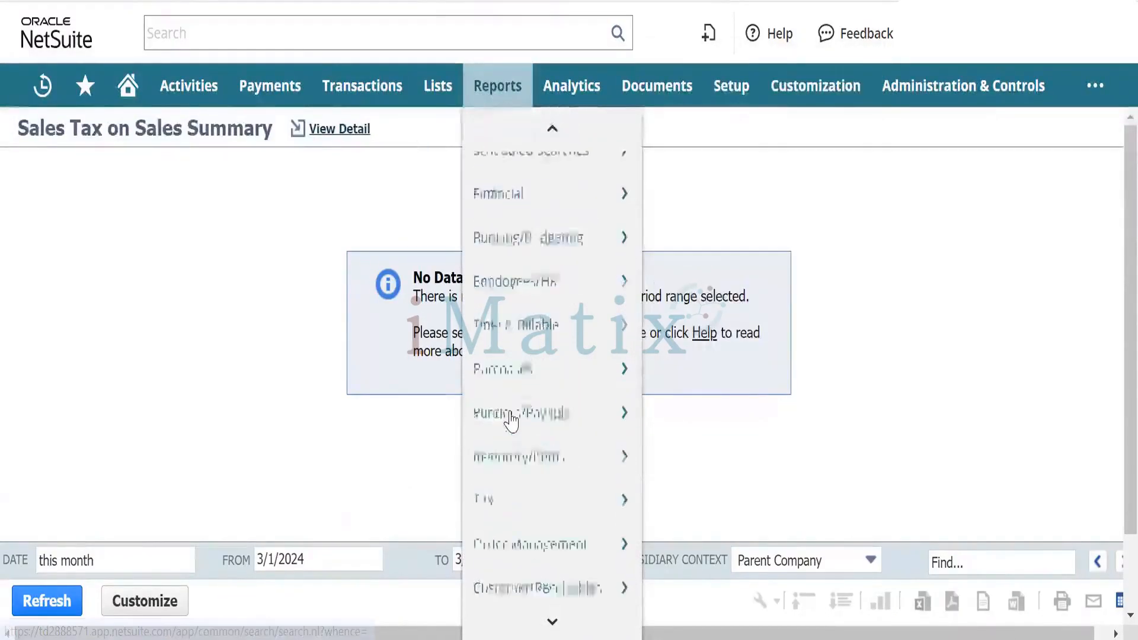
{"action": "scroll", "coordinate": [511, 421], "scroll_direction": "down", "scroll_amount": 5}
{"action": "mouse_move", "coordinate": [554, 581]}
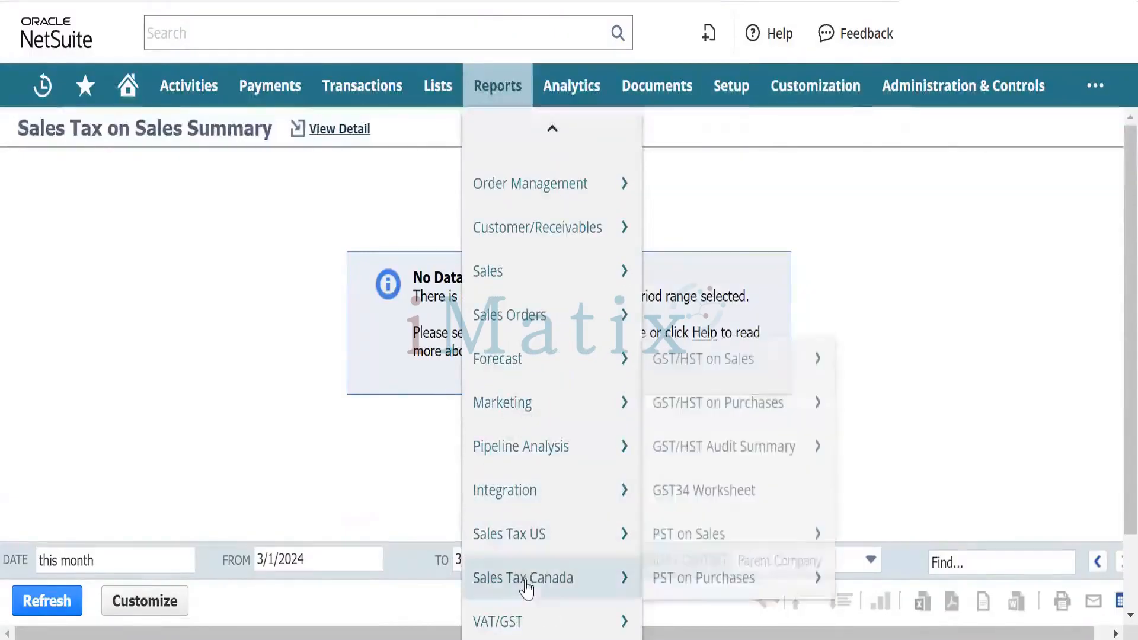